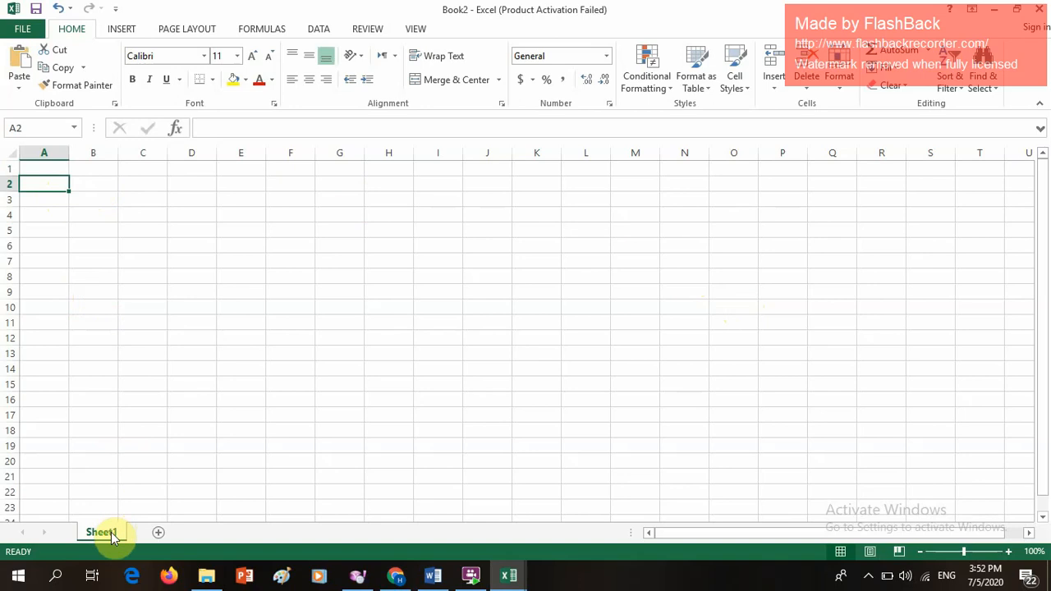
Step: Rename the worksheet Sheet1 as "Account"
{"action": "double_click", "coordinate": [116, 533]}
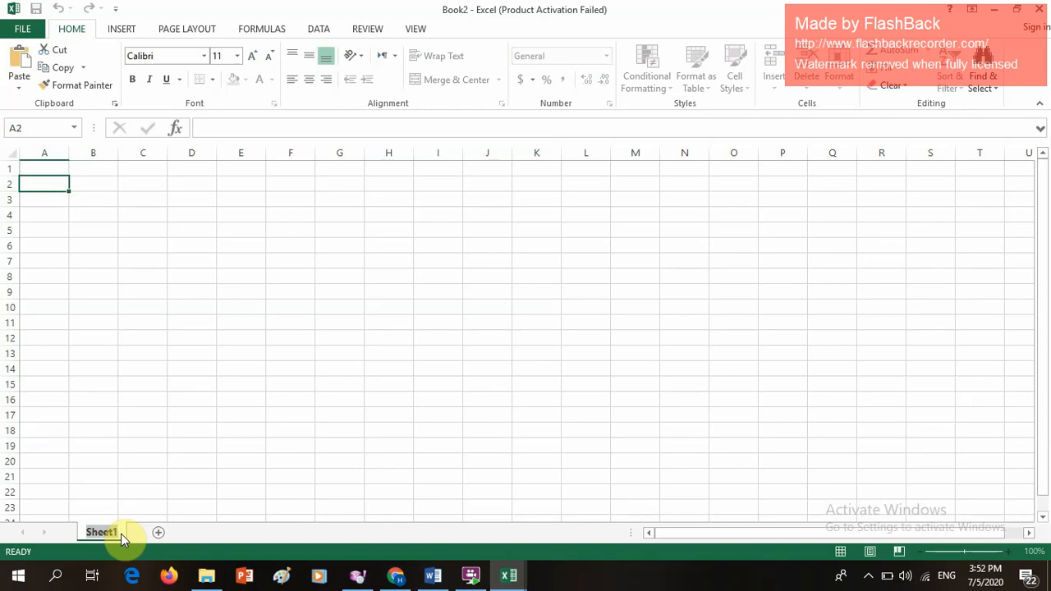
{"action": "type", "text": "Account"}
{"action": "key", "text": "Return"}
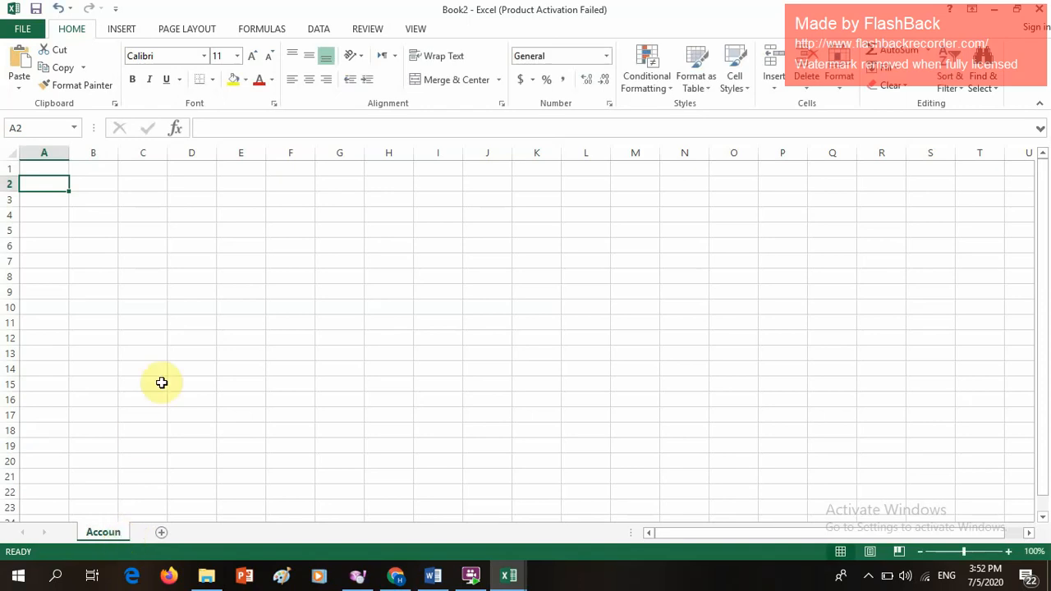
{"action": "double_click", "coordinate": [120, 531]}
{"action": "type", "text": "A"}
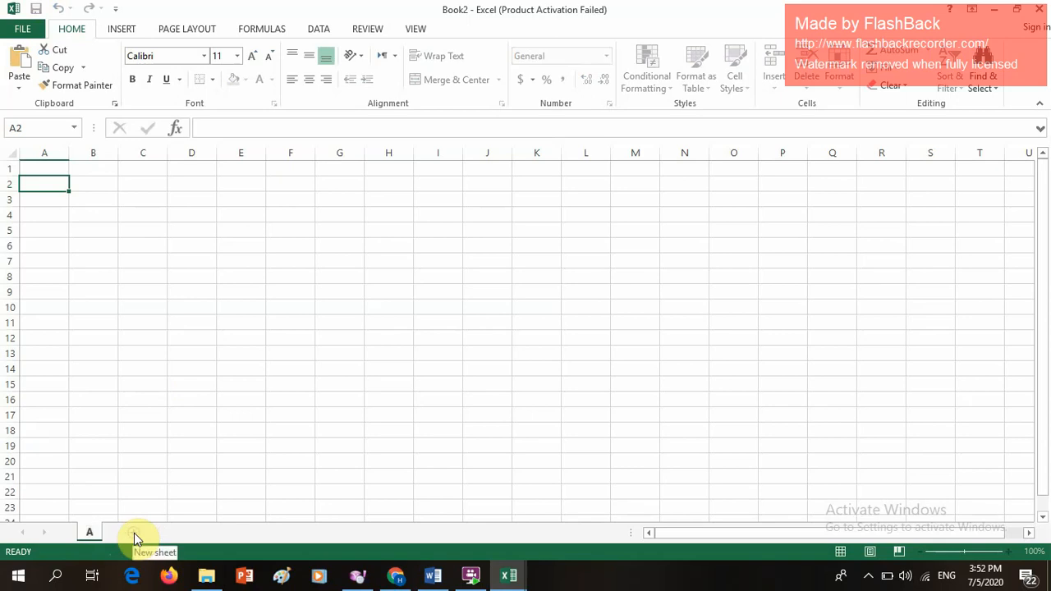
{"action": "type", "text": "ccount"}
{"action": "key", "text": "Return"}
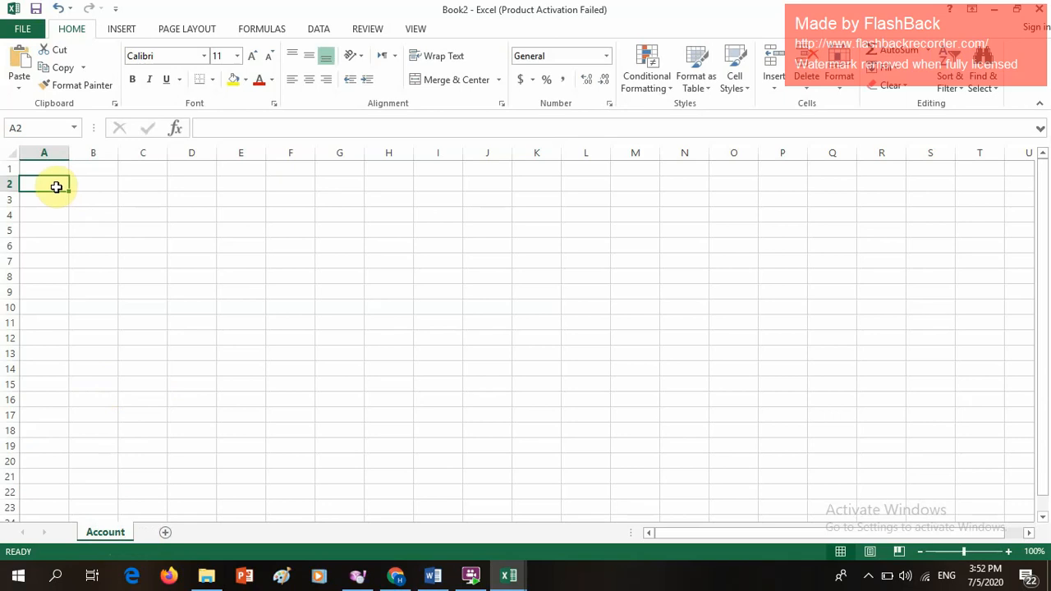
Step: Enter the header "Nomor Akun" in cell A2 and widen column A to fit it
{"action": "type", "text": "Nomor"}
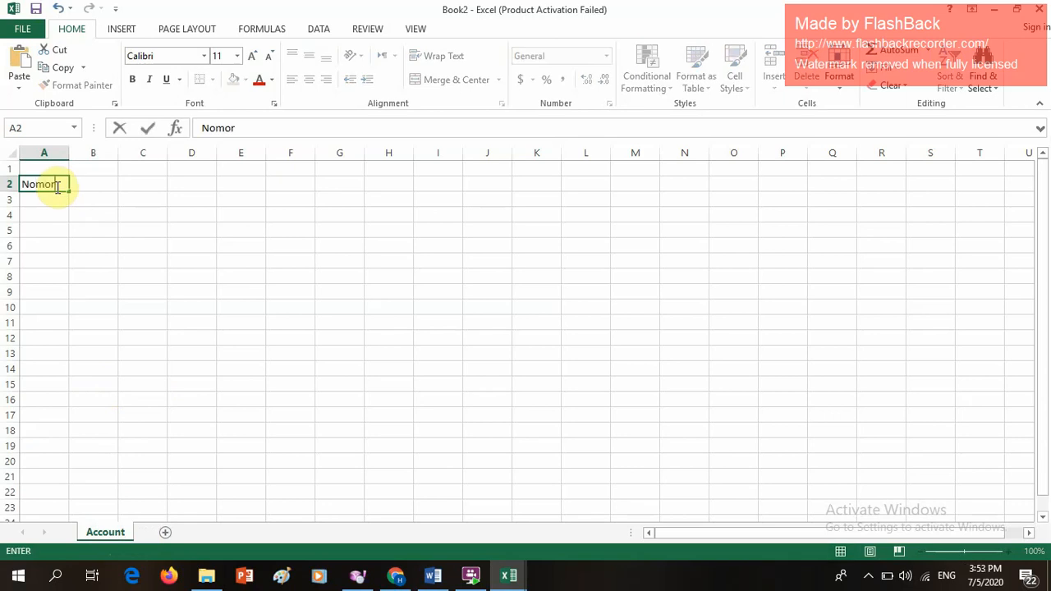
{"action": "type", "text": " Akun"}
{"action": "left_click", "coordinate": [88, 198]}
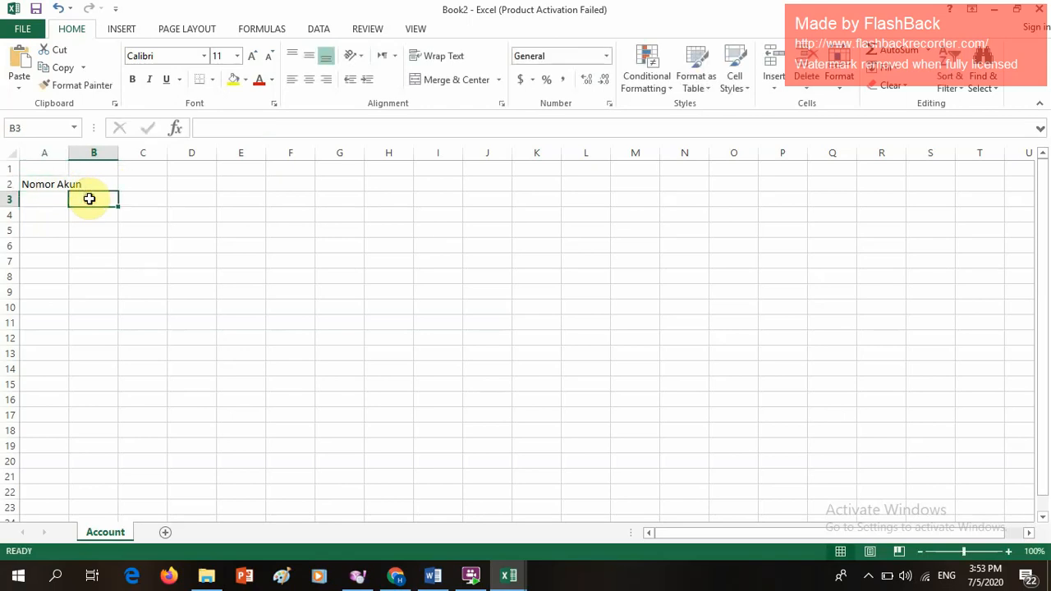
{"action": "left_click_drag", "start_coordinate": [69, 155], "coordinate": [113, 157]}
Step: Enter the header "Nama Akun" in cell B2 and widen column B
{"action": "left_click", "coordinate": [148, 182]}
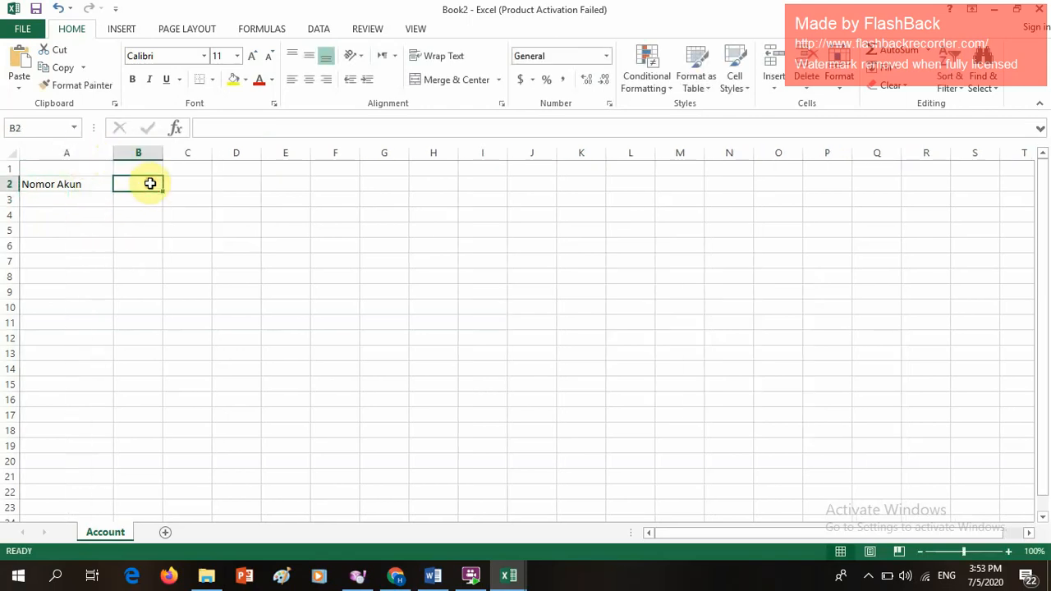
{"action": "type", "text": "nama"}
{"action": "key", "text": "BackSpace"}
{"action": "key", "text": "BackSpace"}
{"action": "key", "text": "BackSpace"}
{"action": "key", "text": "BackSpace"}
{"action": "key", "text": "BackSpace"}
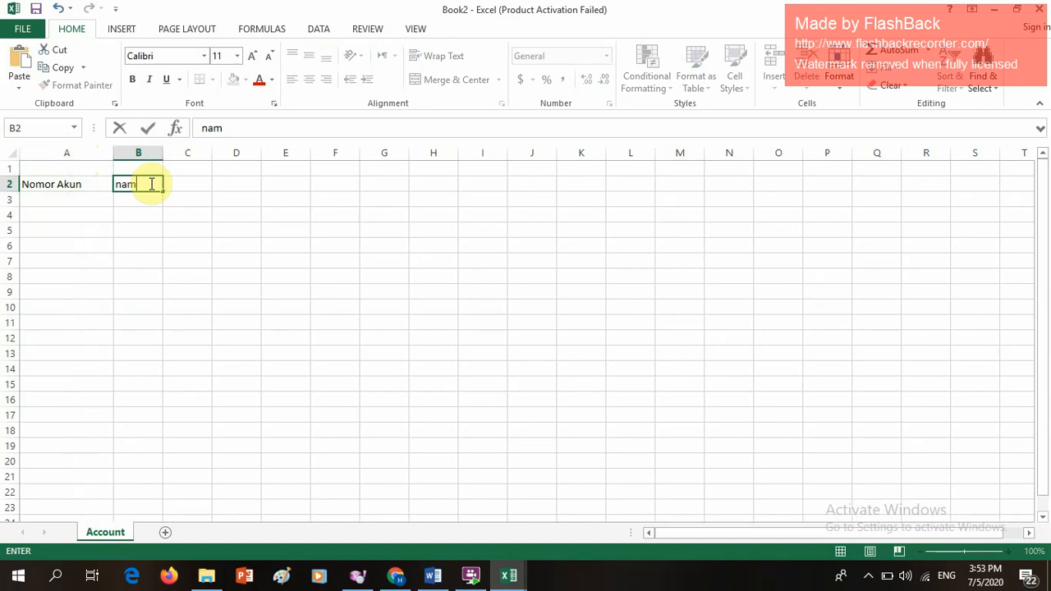
{"action": "type", "text": "Nama Akun"}
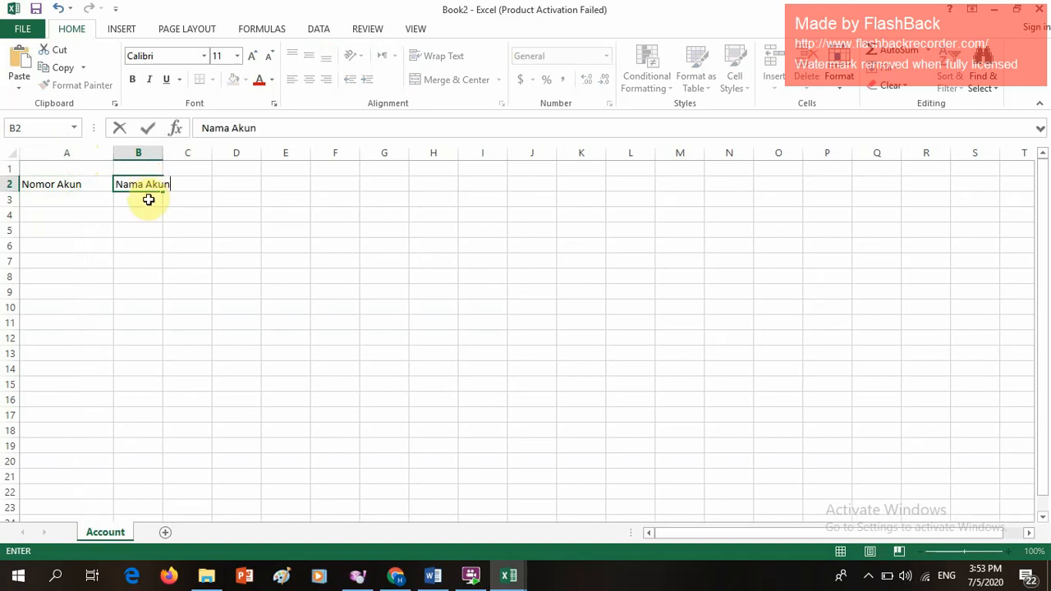
{"action": "left_click", "coordinate": [149, 197]}
{"action": "left_click_drag", "start_coordinate": [163, 151], "coordinate": [232, 157]}
Step: Fill row 3 with the account name "kas" in column B and the account code 110 in column A
{"action": "left_click", "coordinate": [87, 202]}
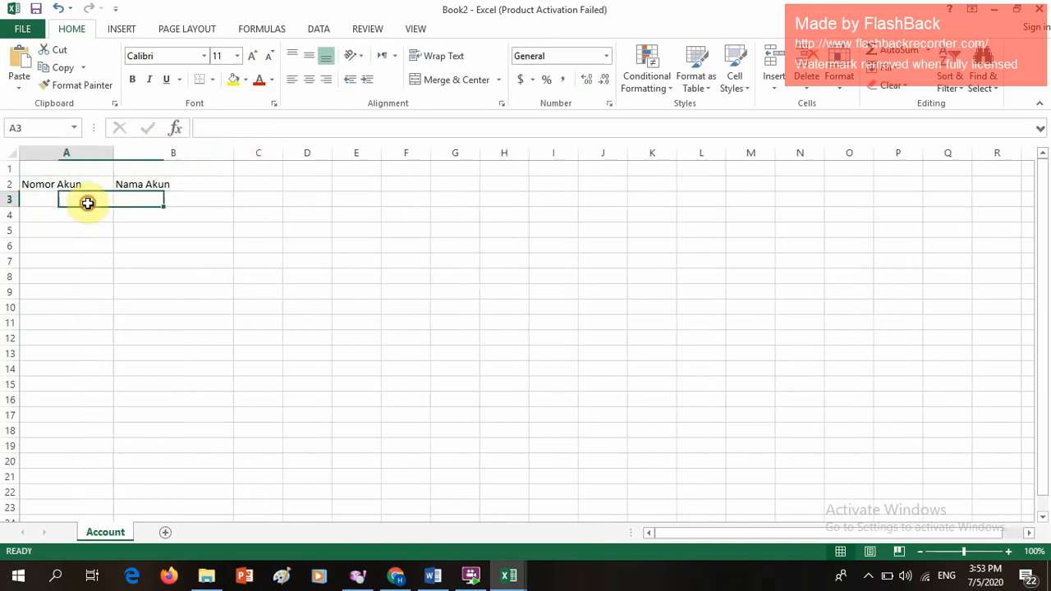
{"action": "left_click", "coordinate": [131, 199]}
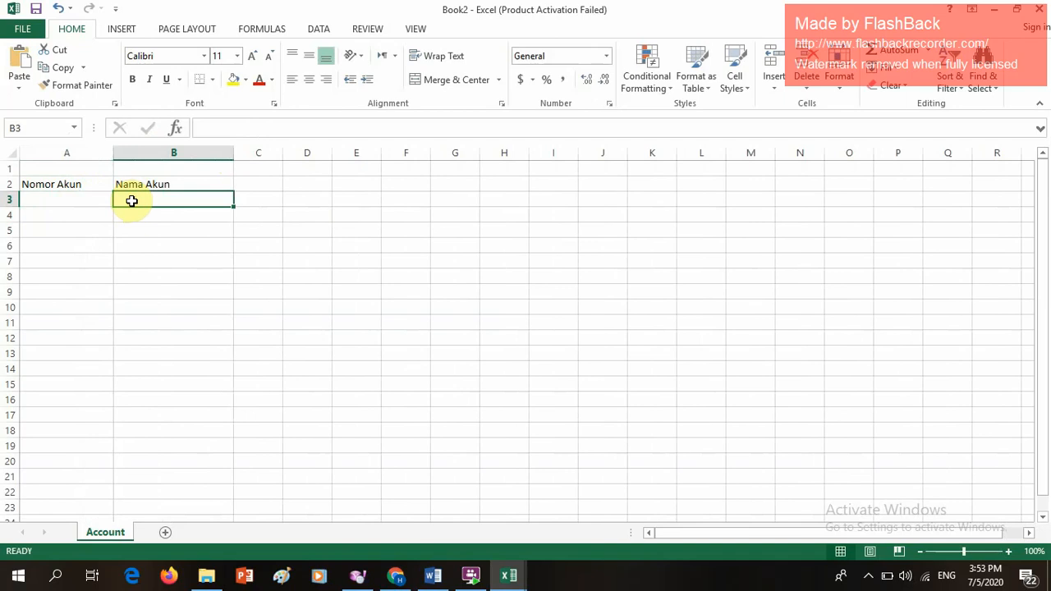
{"action": "type", "text": "kas"}
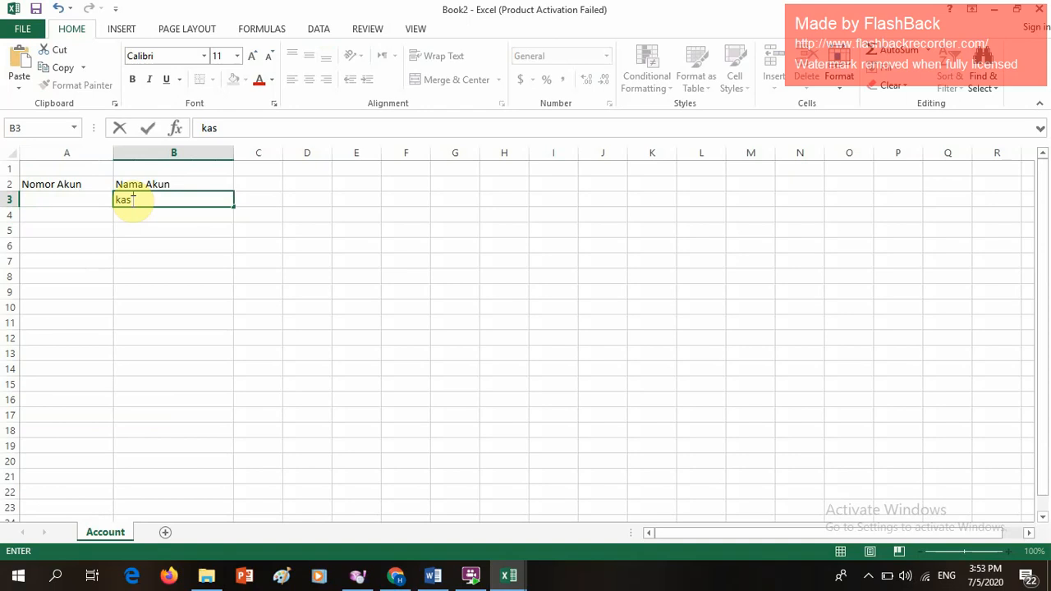
{"action": "key", "text": "Left"}
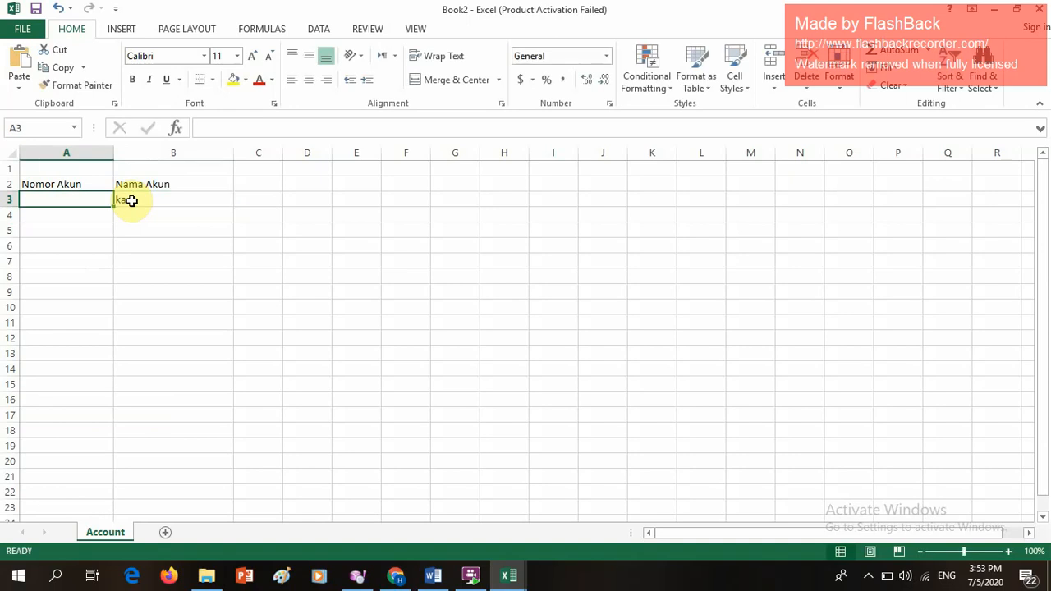
{"action": "type", "text": "110"}
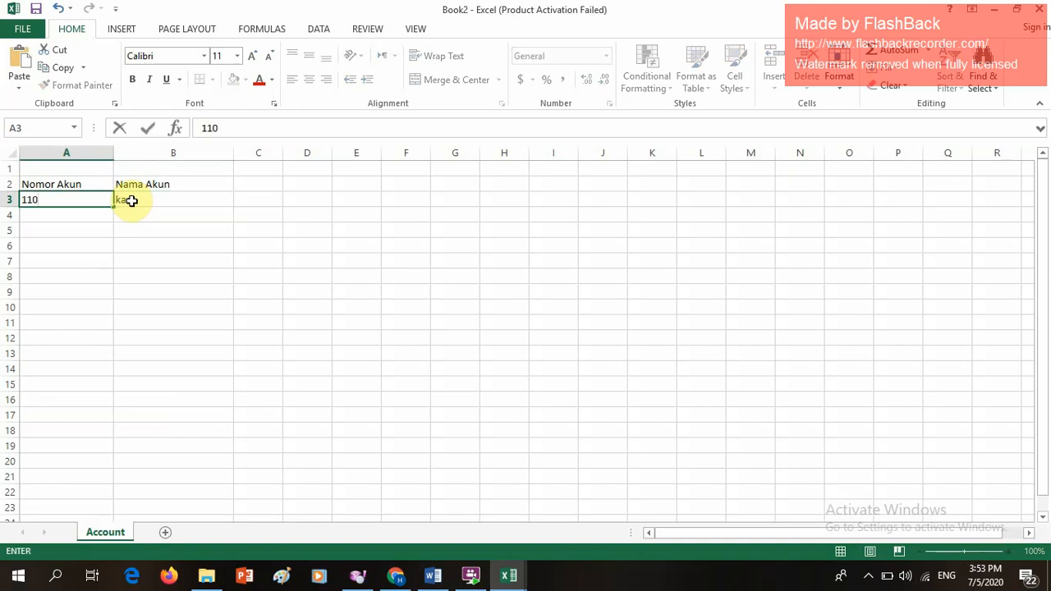
{"action": "key", "text": "Return"}
Step: Fill row 4 with the account name "kas di bak" in column B and the account code 111 in column A
{"action": "key", "text": "Right"}
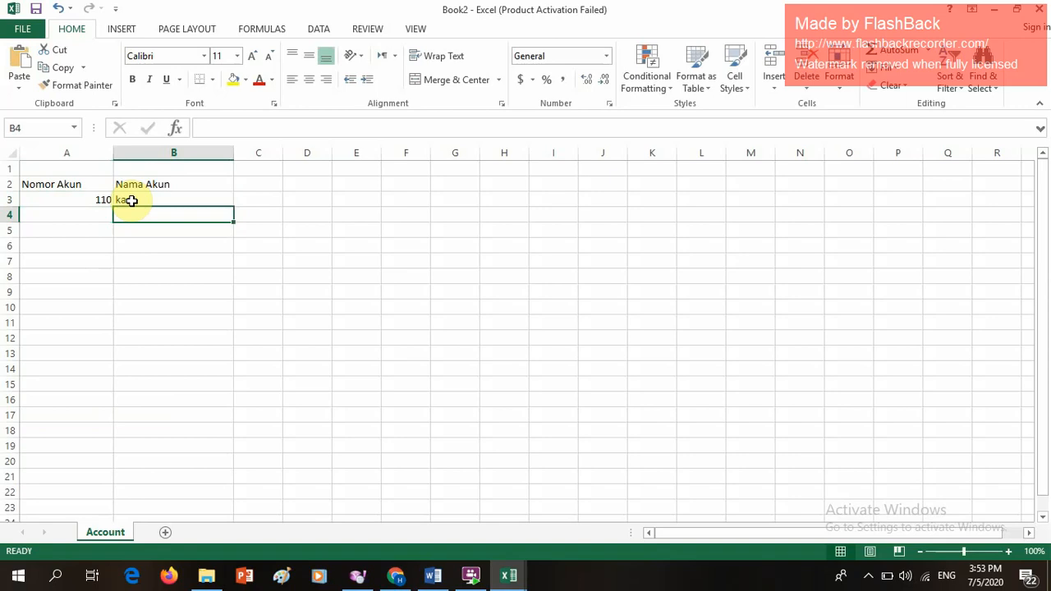
{"action": "type", "text": "kas"}
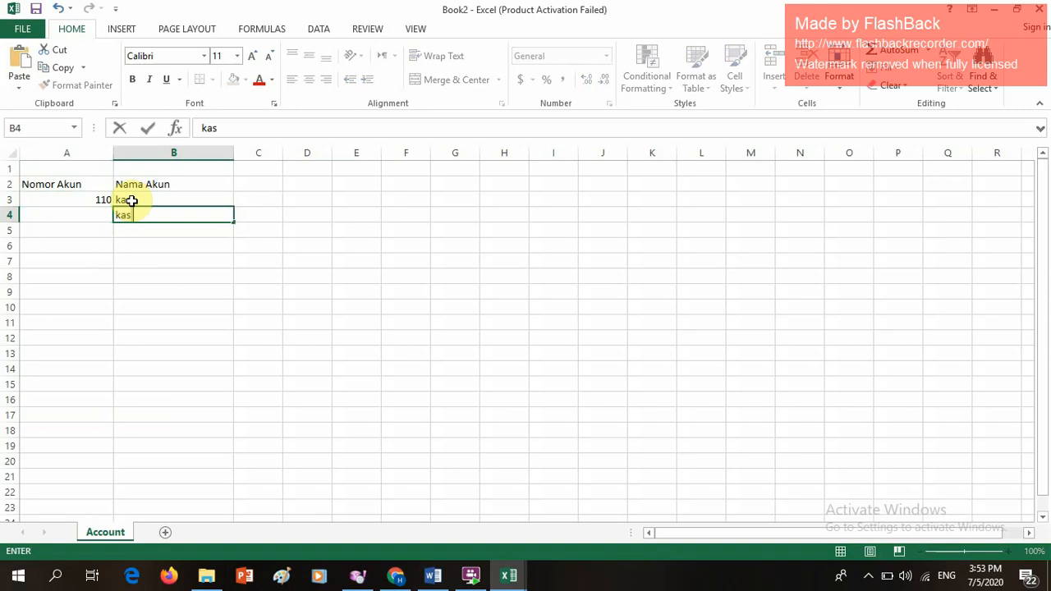
{"action": "type", "text": " di bak"}
{"action": "key", "text": "Left"}
{"action": "type", "text": "111"}
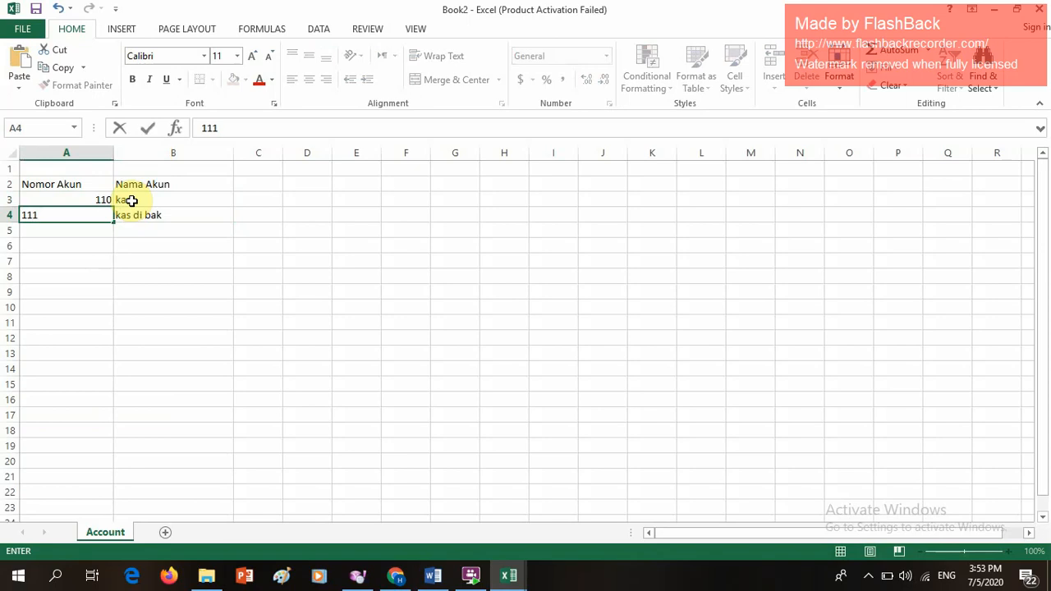
{"action": "key", "text": "Return"}
Step: Fill row 5 with the account name "piutang dagang" in column B and the account code 120 in column A
{"action": "key", "text": "Right"}
{"action": "type", "text": "pi"}
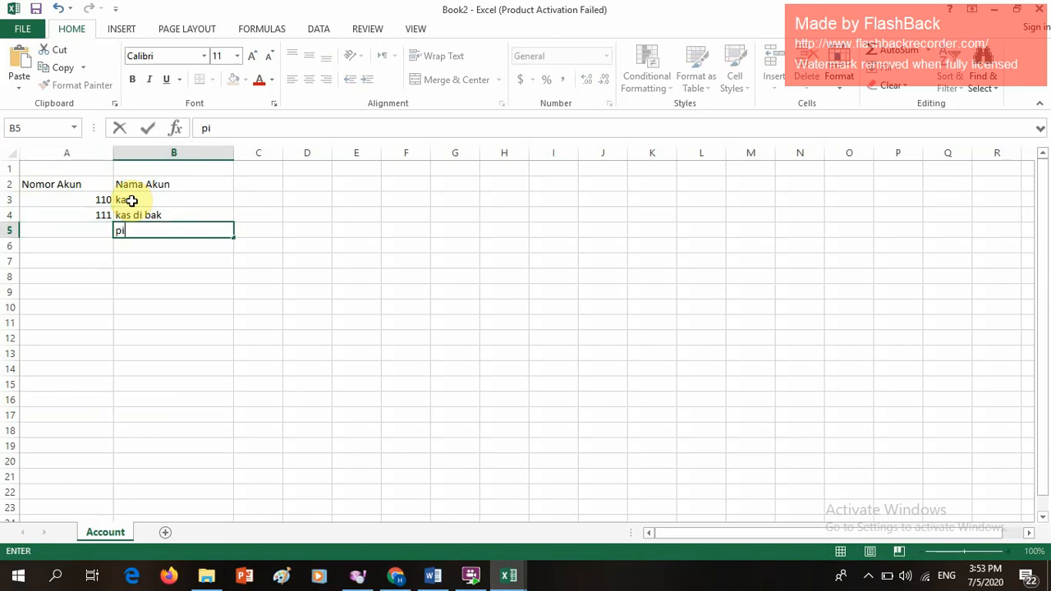
{"action": "type", "text": "utang dagang"}
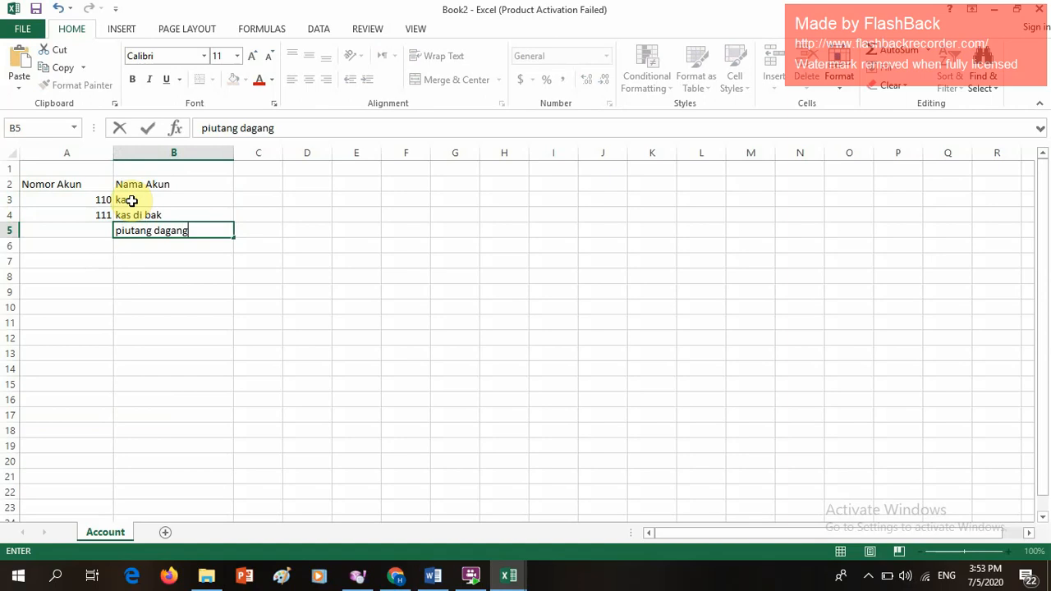
{"action": "key", "text": "Left"}
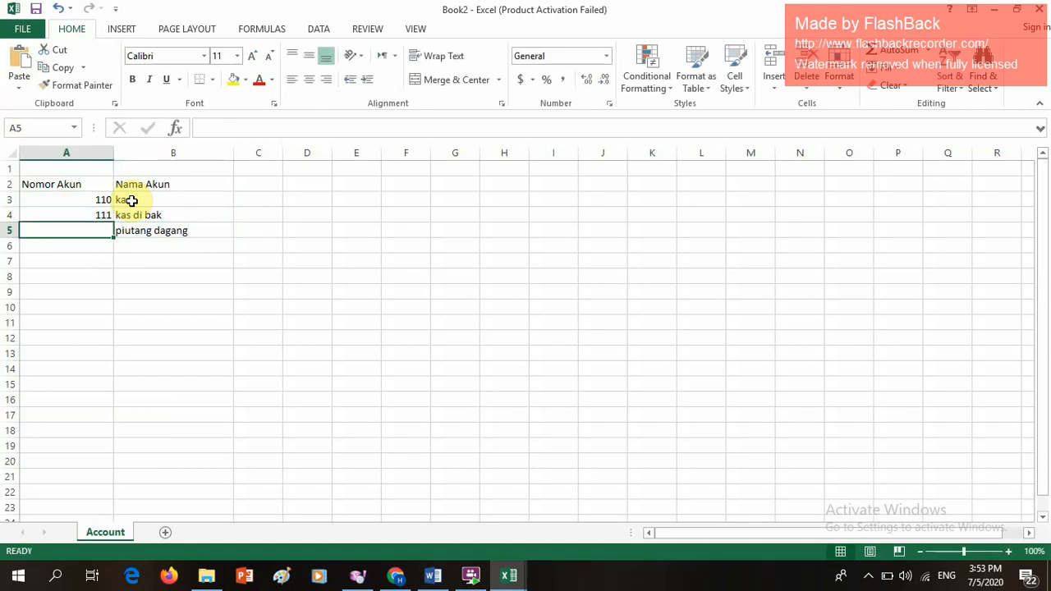
{"action": "type", "text": "120"}
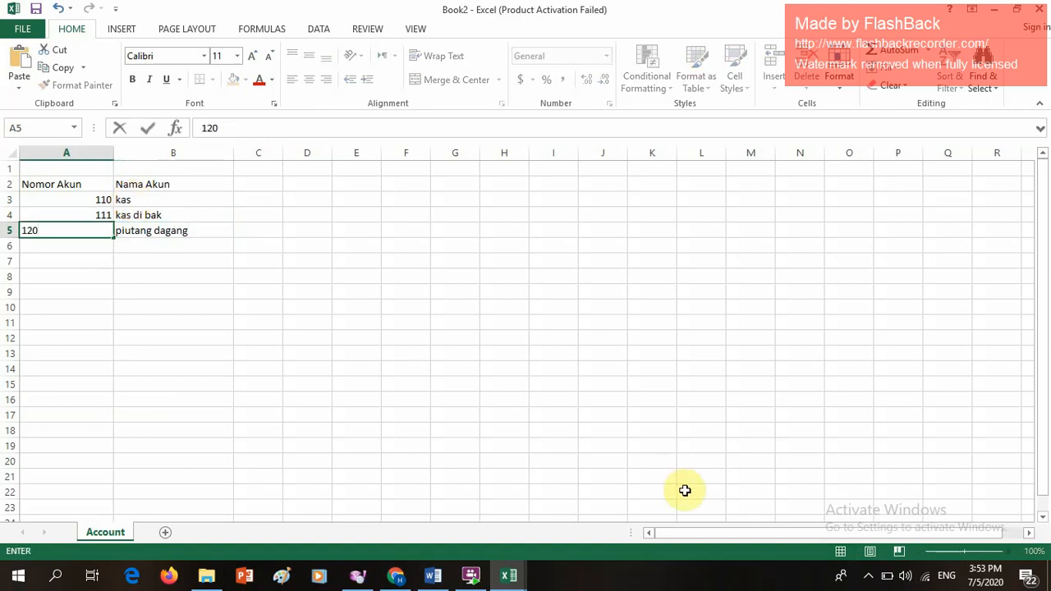
{"action": "left_click", "coordinate": [867, 580]}
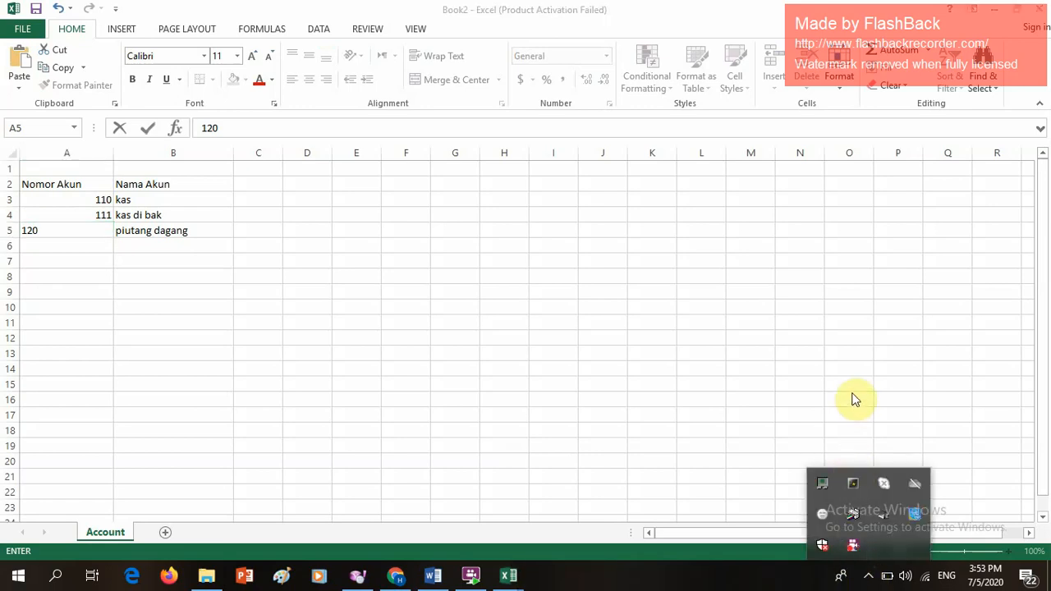
{"action": "left_click", "coordinate": [890, 229]}
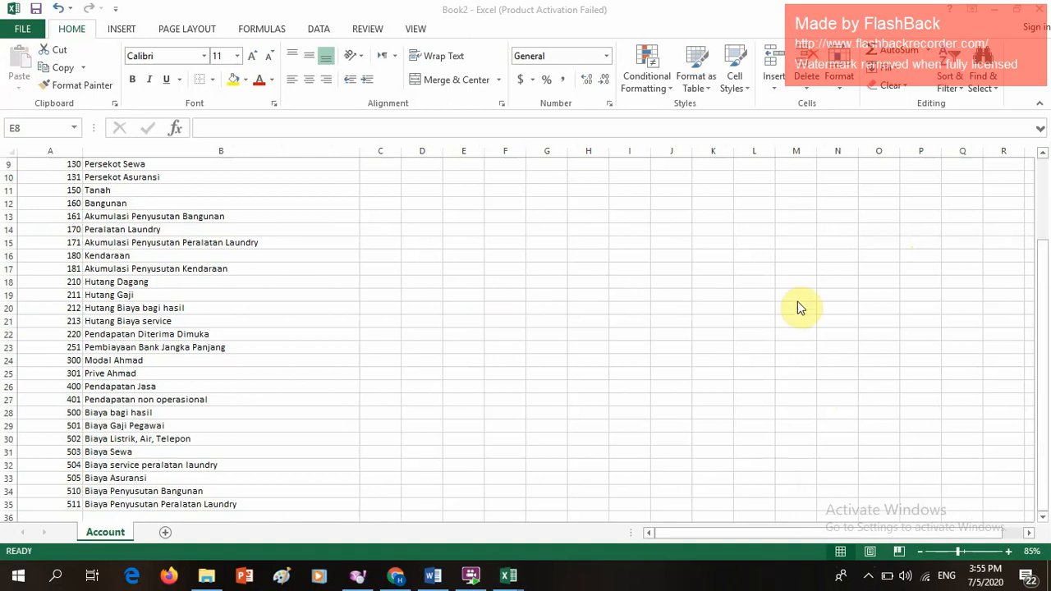
{"action": "left_click_drag", "start_coordinate": [1043, 317], "coordinate": [1040, 164]}
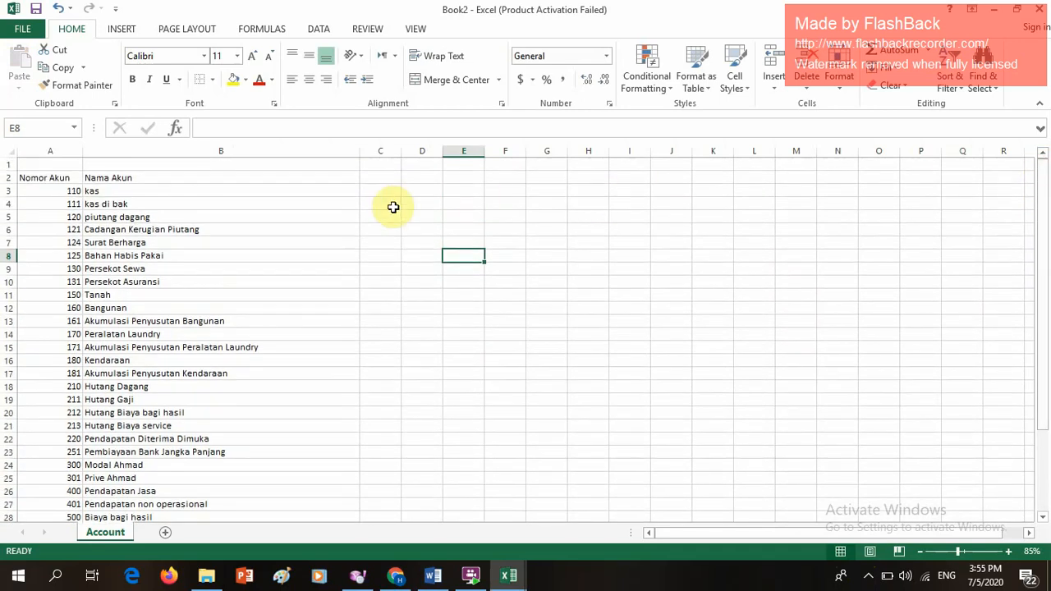
{"action": "left_click", "coordinate": [101, 191]}
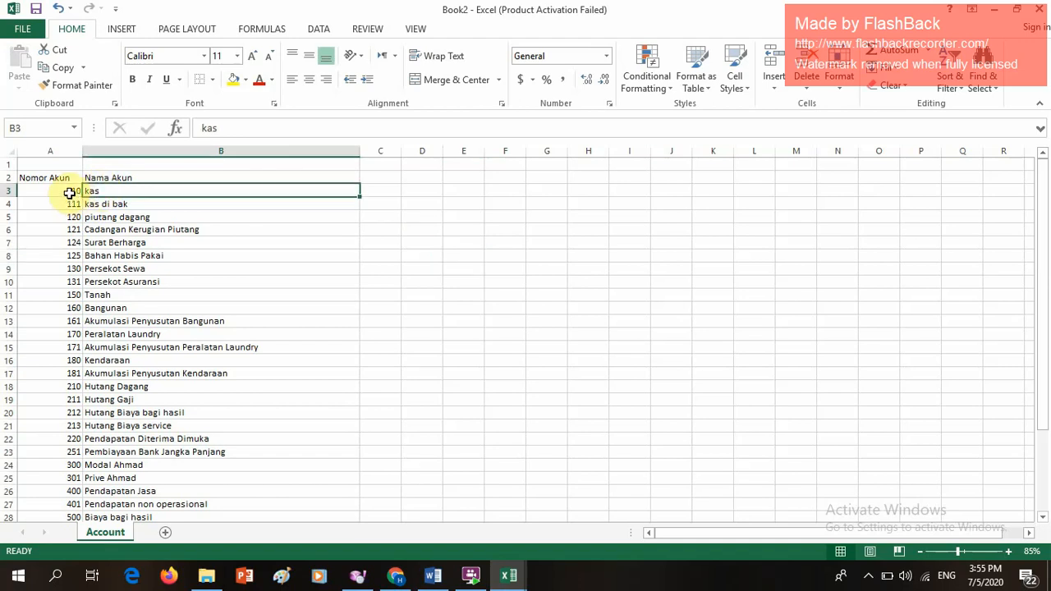
{"action": "left_click", "coordinate": [70, 193]}
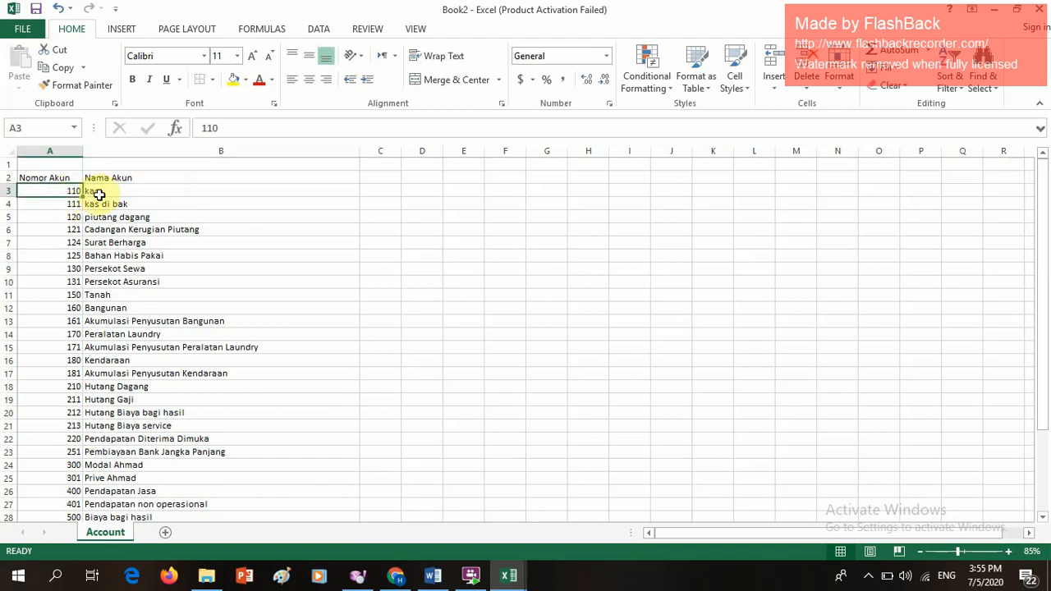
{"action": "left_click", "coordinate": [63, 206]}
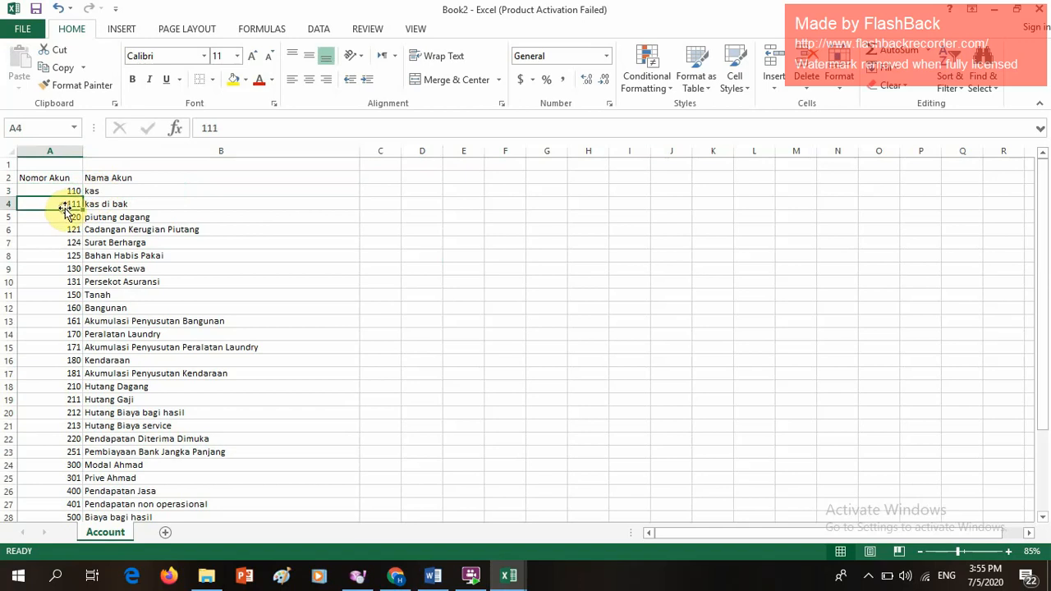
Step: Define the workbook-scoped name "Account" for the account list in range A3:B35, without the header row
{"action": "left_click_drag", "start_coordinate": [63, 189], "coordinate": [176, 492]}
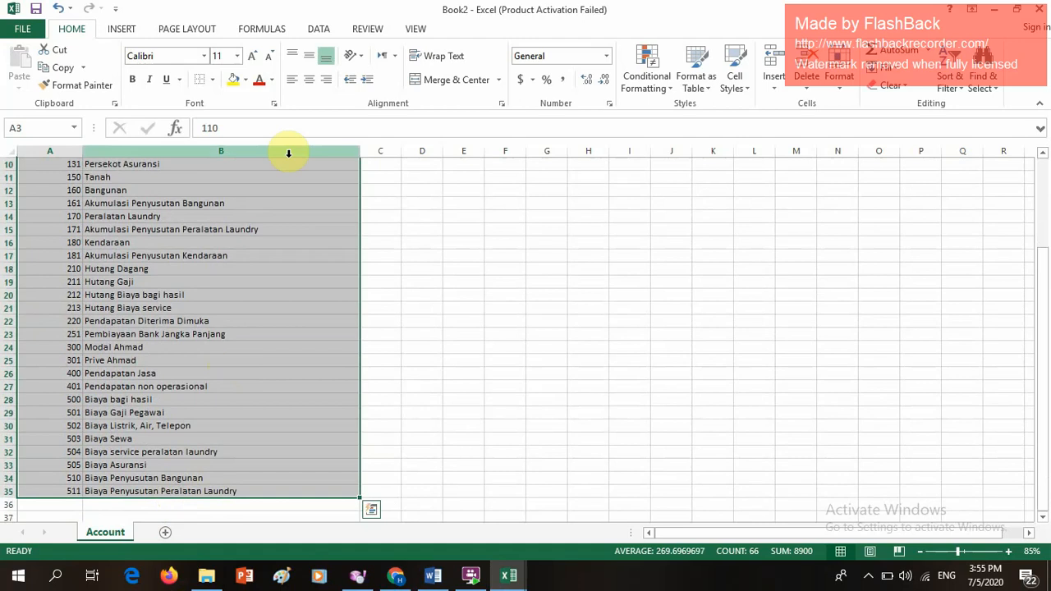
{"action": "left_click", "coordinate": [279, 33]}
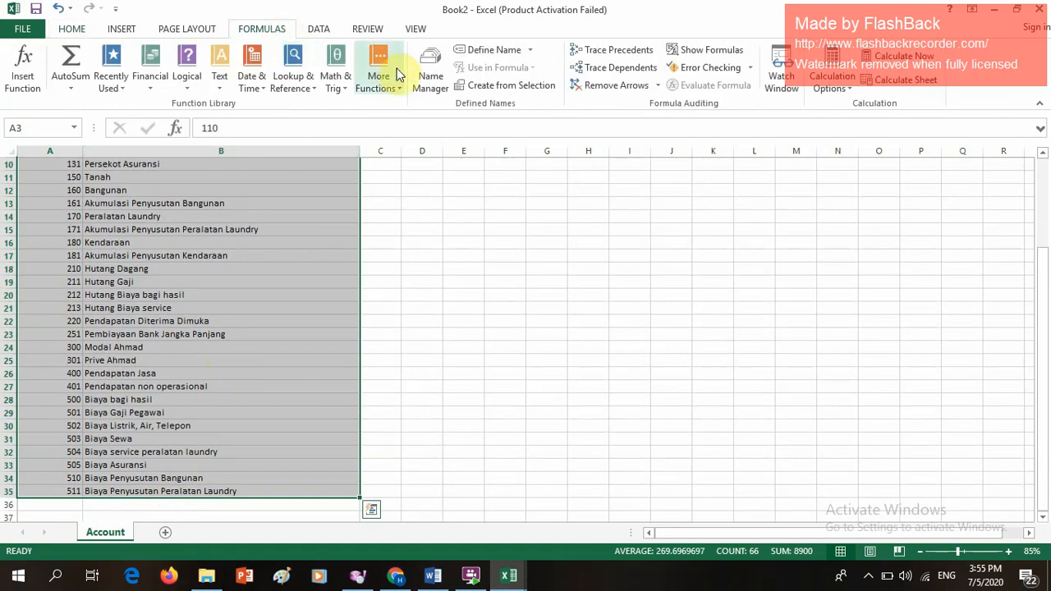
{"action": "left_click", "coordinate": [519, 51]}
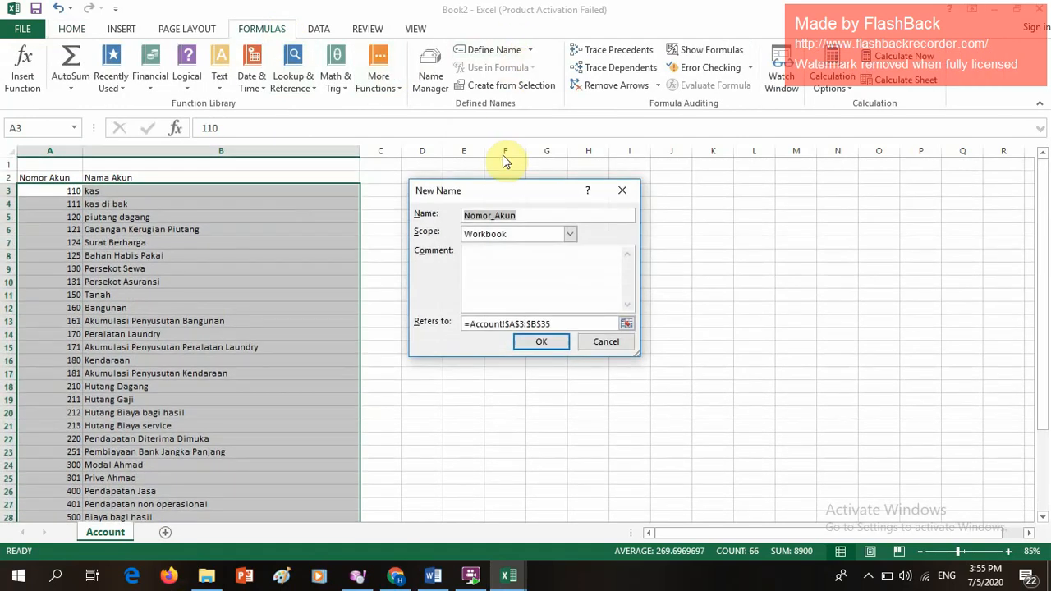
{"action": "type", "text": "Account"}
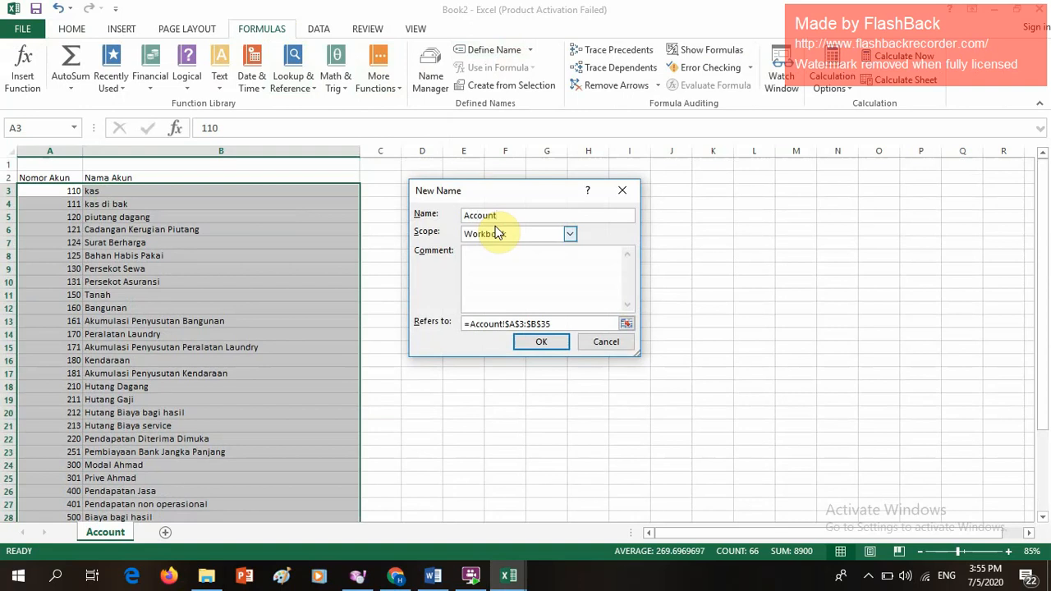
{"action": "left_click", "coordinate": [552, 345]}
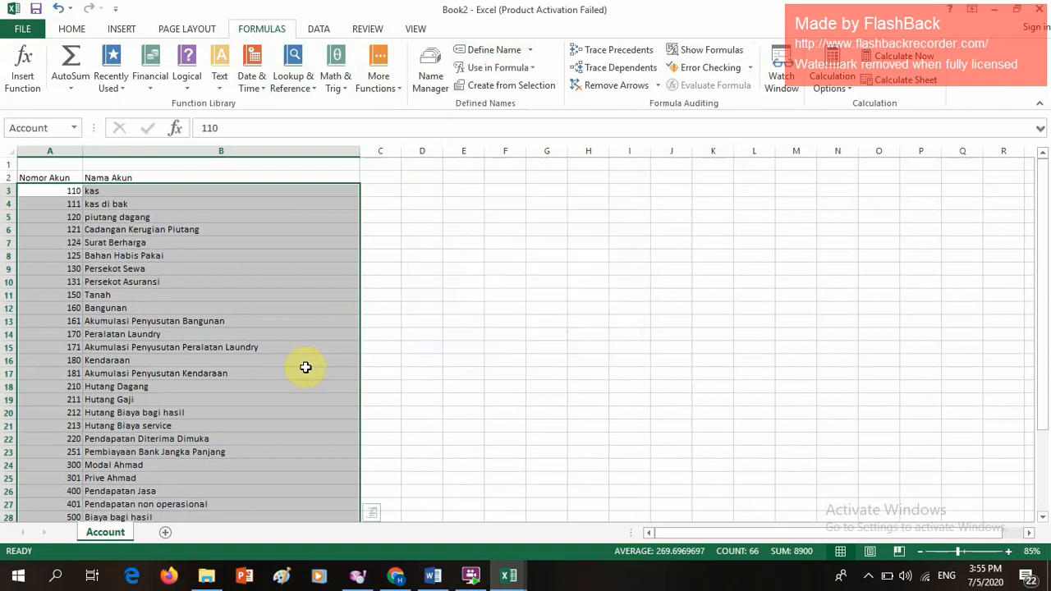
Step: Add a new worksheet after the Account sheet and name it "Jurnal Umum"
{"action": "left_click", "coordinate": [169, 537]}
{"action": "double_click", "coordinate": [173, 532]}
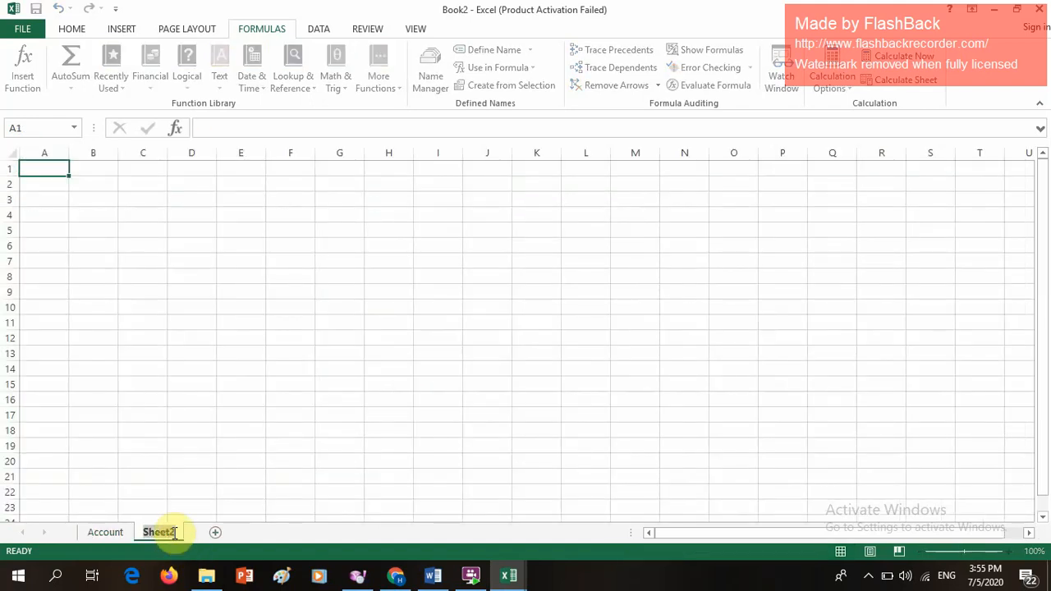
{"action": "type", "text": "Jurnal U"}
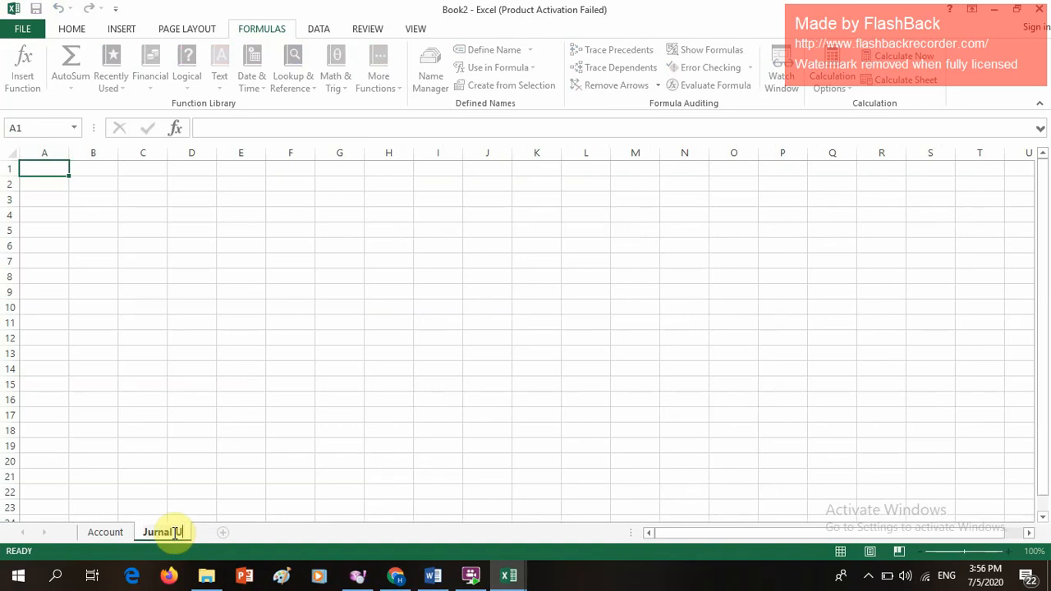
{"action": "type", "text": "mum"}
{"action": "key", "text": "Return"}
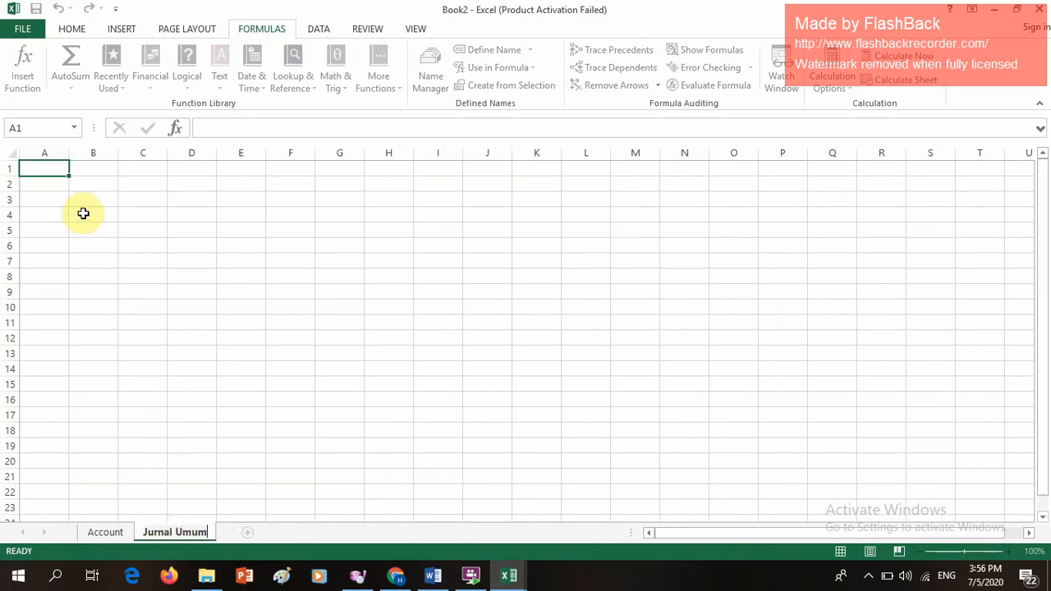
Step: Enter the title lines "perusahaan laundry" in A2 and "jurnal umum" in A3 of the Jurnal Umum sheet
{"action": "left_click", "coordinate": [60, 184]}
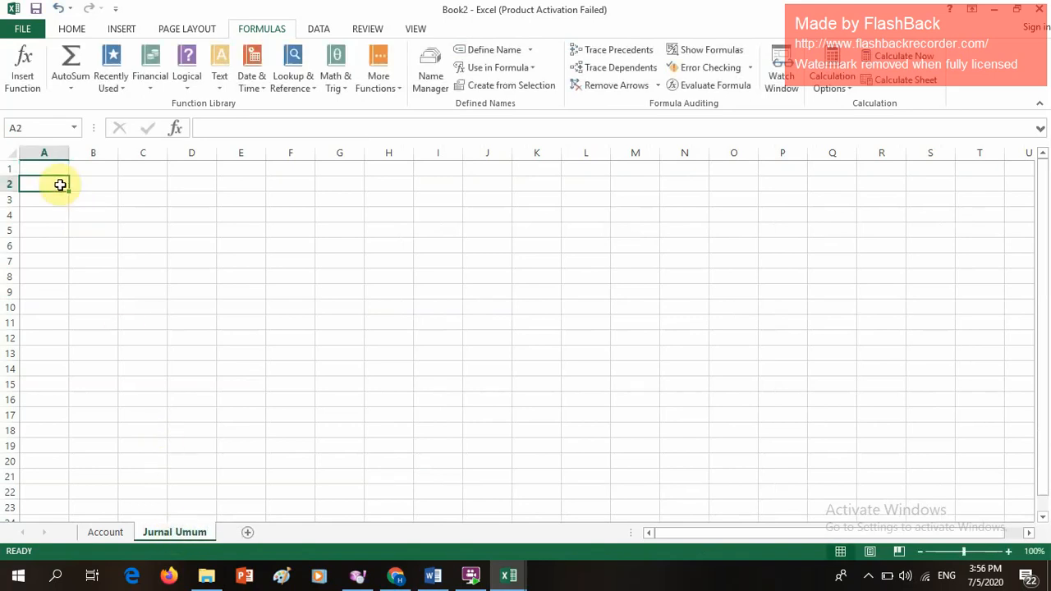
{"action": "type", "text": "pe"}
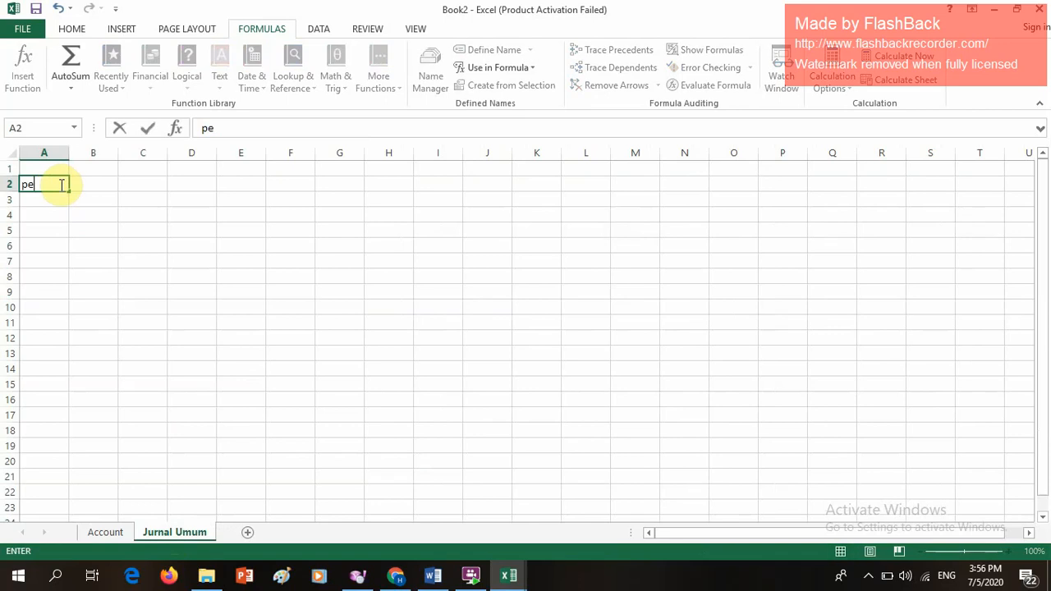
{"action": "type", "text": "rusahaan laundry"}
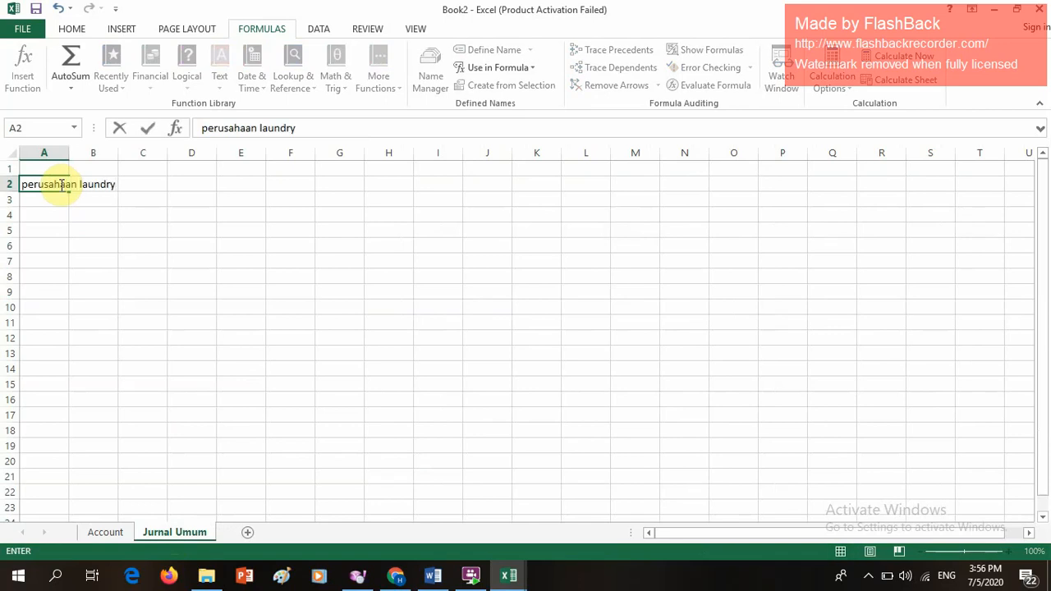
{"action": "key", "text": "Return"}
{"action": "type", "text": "j"}
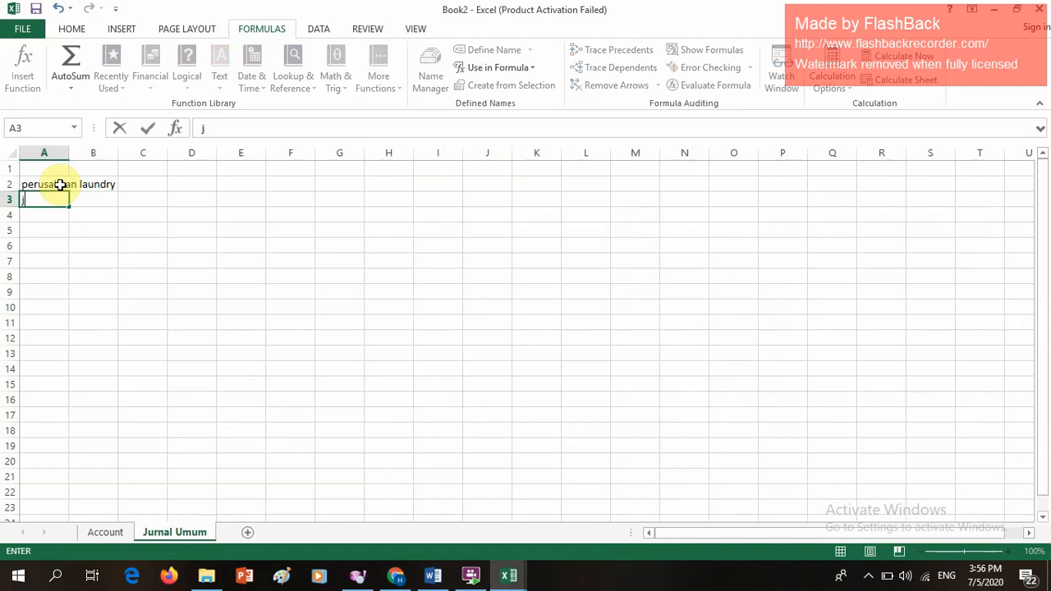
{"action": "type", "text": "urnal umum"}
{"action": "key", "text": "Return"}
Step: Add the period "juni 2020" in A4 and the currency note "dalam ribuan rupiah" in A5
{"action": "type", "text": "juni"}
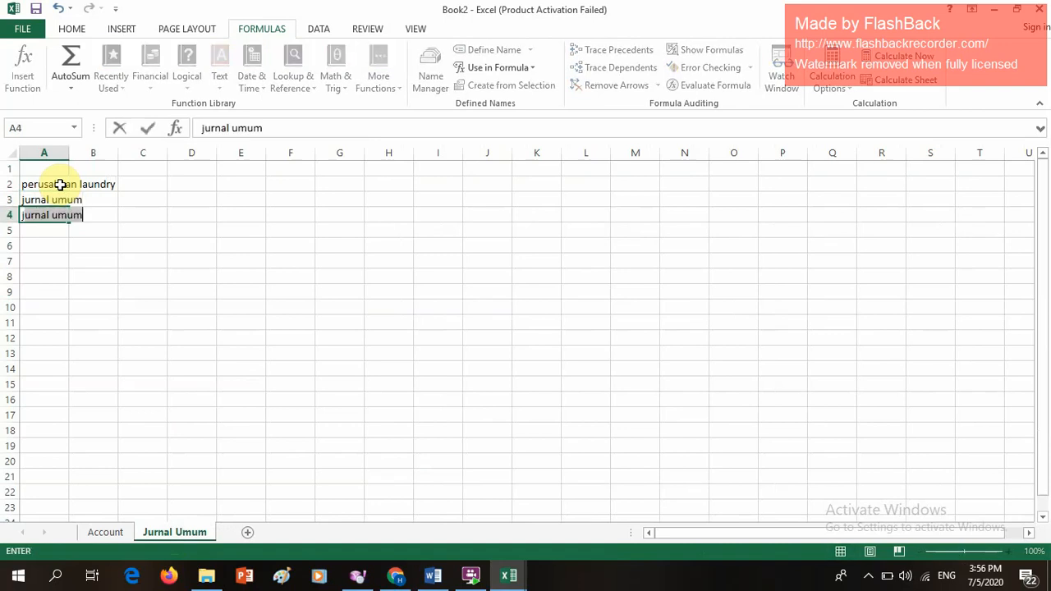
{"action": "type", "text": " 2020"}
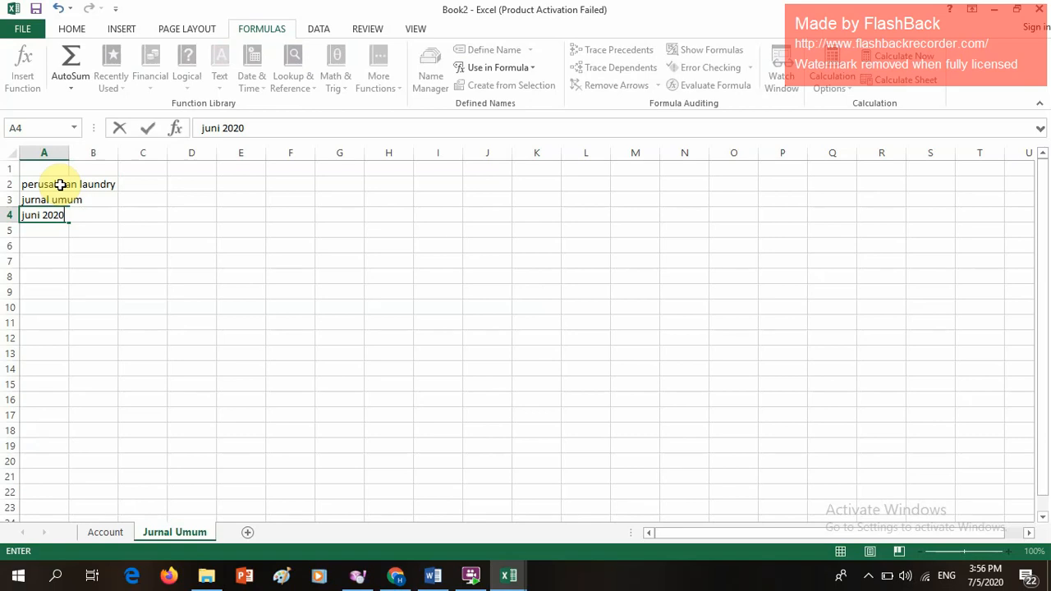
{"action": "key", "text": "Return"}
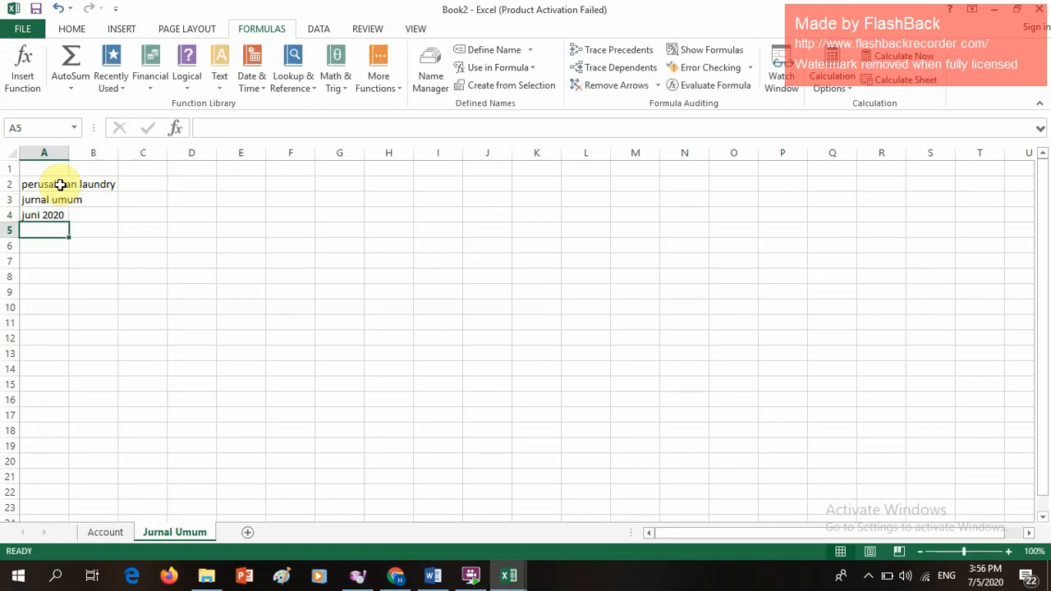
{"action": "type", "text": "dalam"}
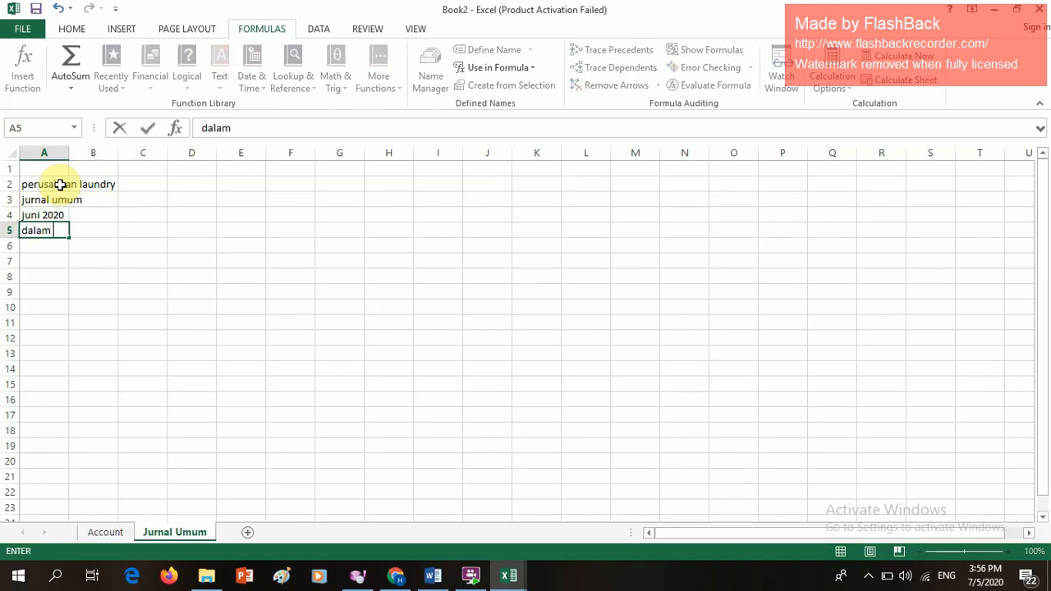
{"action": "type", "text": " ribuan ru"}
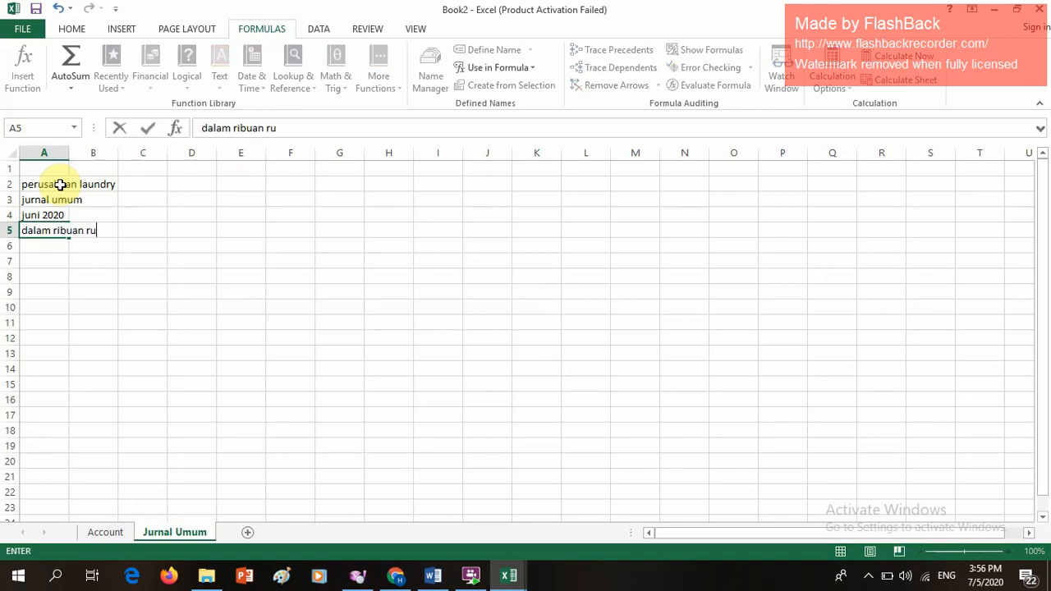
{"action": "type", "text": "piah"}
{"action": "key", "text": "ctrl+Return"}
{"action": "key", "text": "Down"}
{"action": "key", "text": "Down"}
{"action": "key", "text": "Down"}
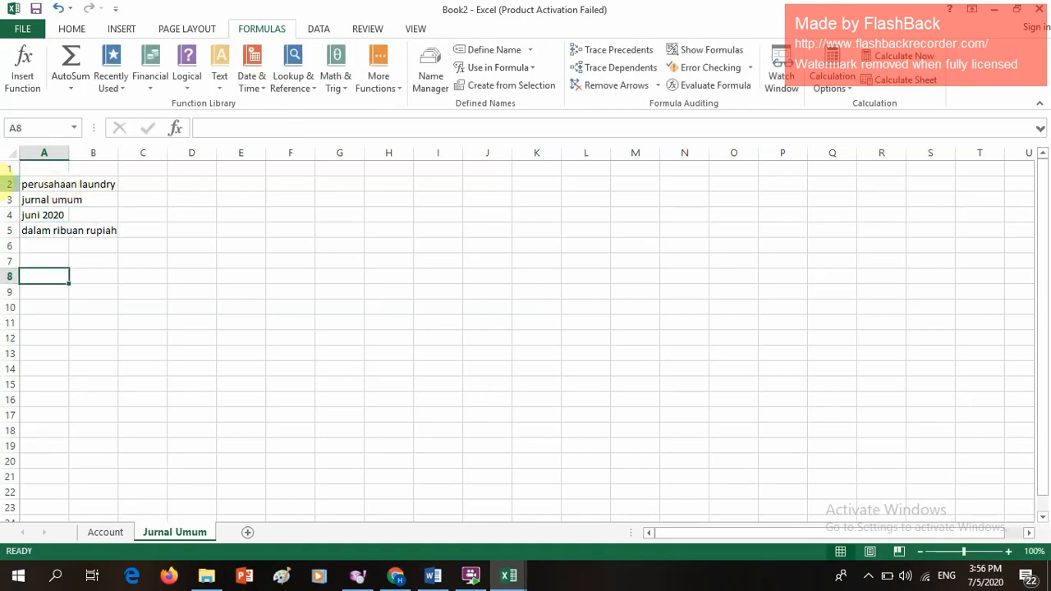
Step: Enter the column headers "tanggal" in A7 and "nama akun" in B7, and widen column B to fit long account names
{"action": "left_click", "coordinate": [62, 261]}
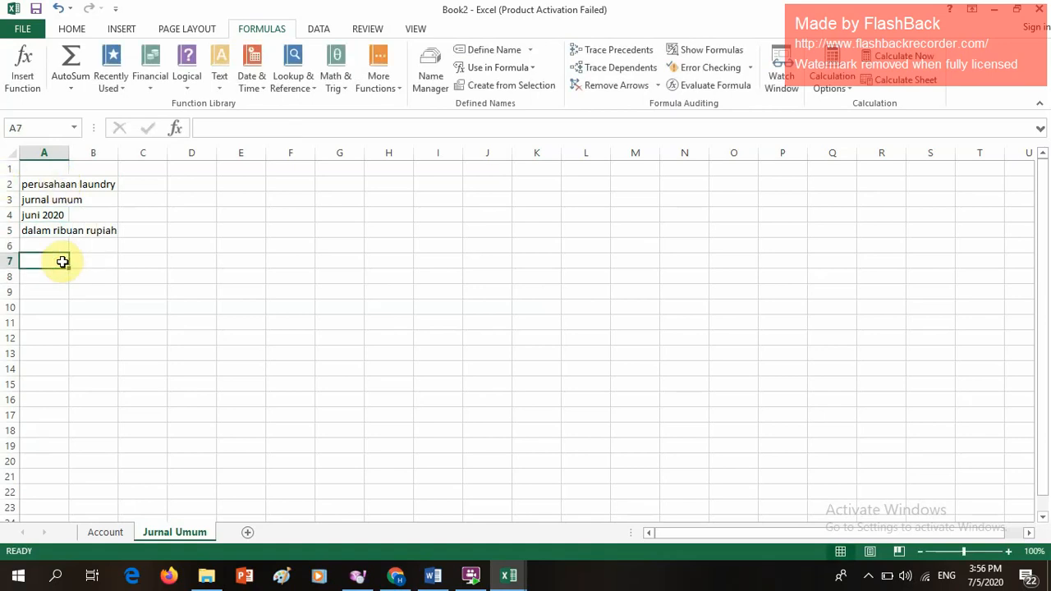
{"action": "type", "text": "tab"}
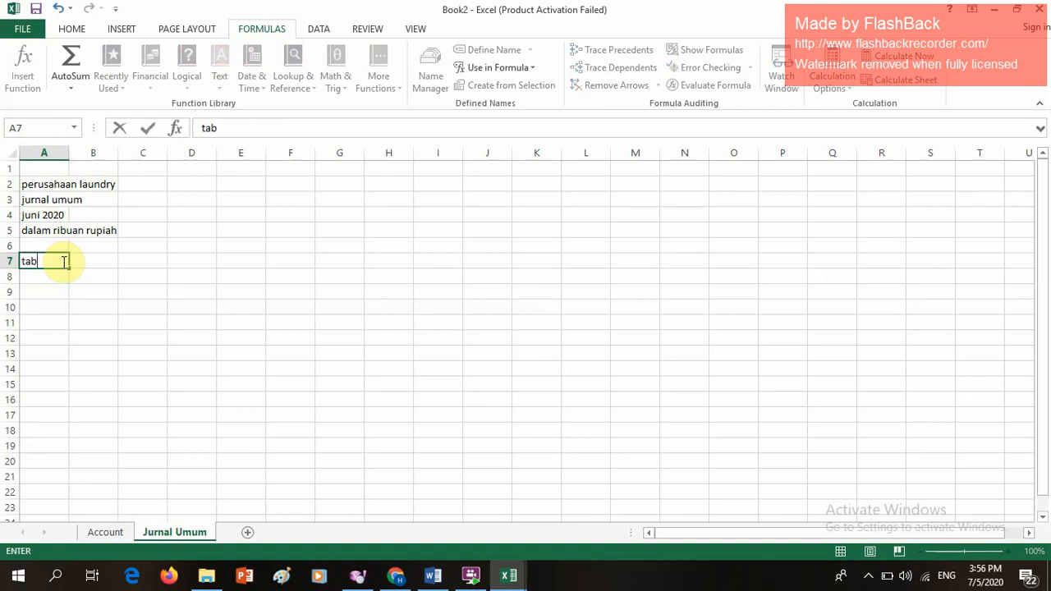
{"action": "key", "text": "BackSpace"}
{"action": "type", "text": "nggal"}
{"action": "key", "text": "Tab"}
{"action": "type", "text": "nama akun"}
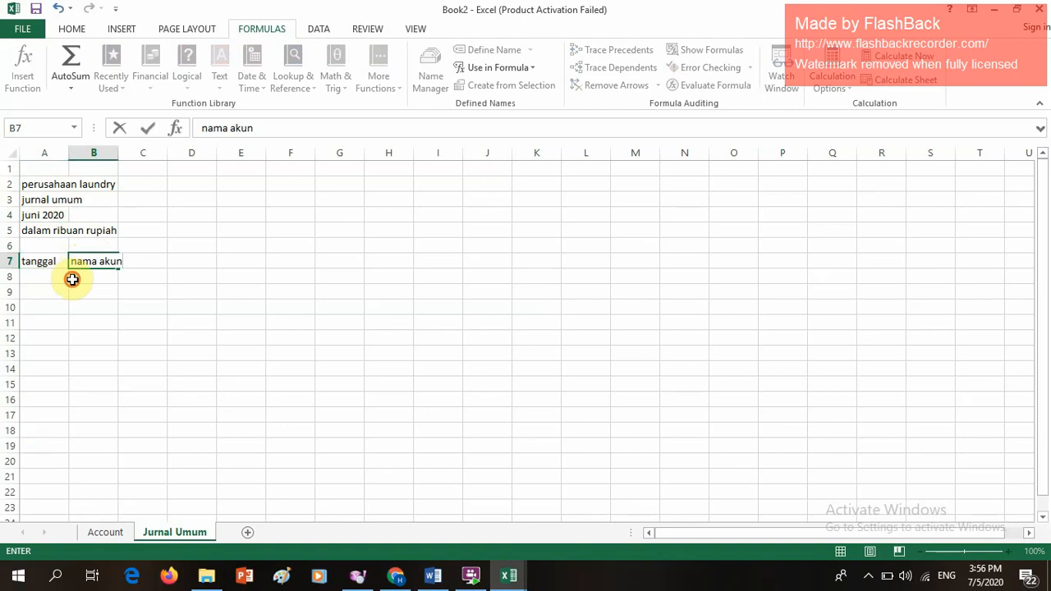
{"action": "left_click", "coordinate": [73, 277]}
{"action": "left_click_drag", "start_coordinate": [118, 154], "coordinate": [241, 172]}
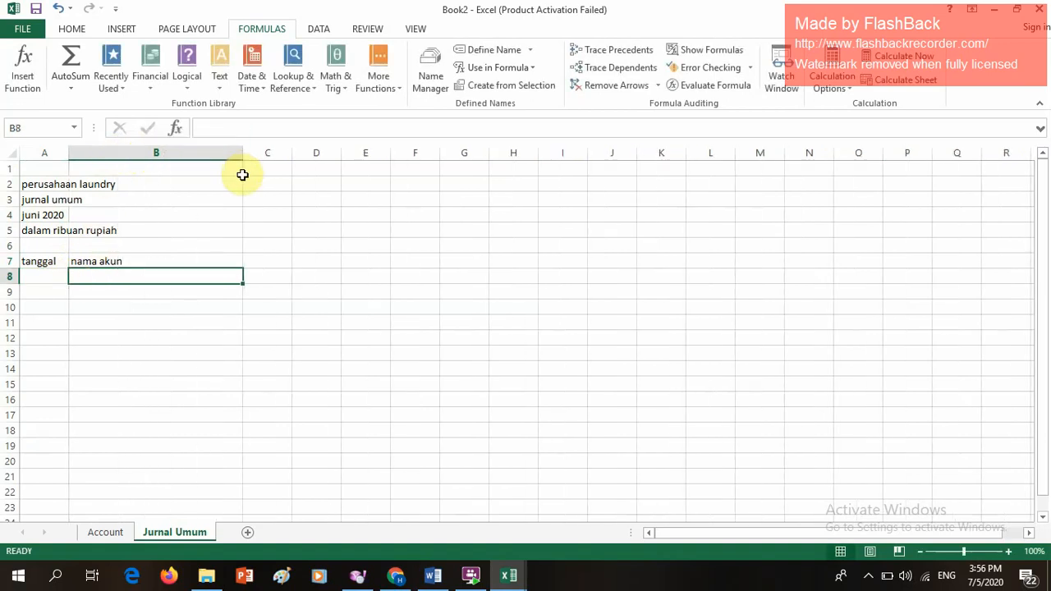
Step: Enter the headers "nomor akun", "debet" and "kredit" in C7, D7 and E7, and widen column C to fit its header
{"action": "left_click", "coordinate": [269, 264]}
{"action": "type", "text": "nomo"}
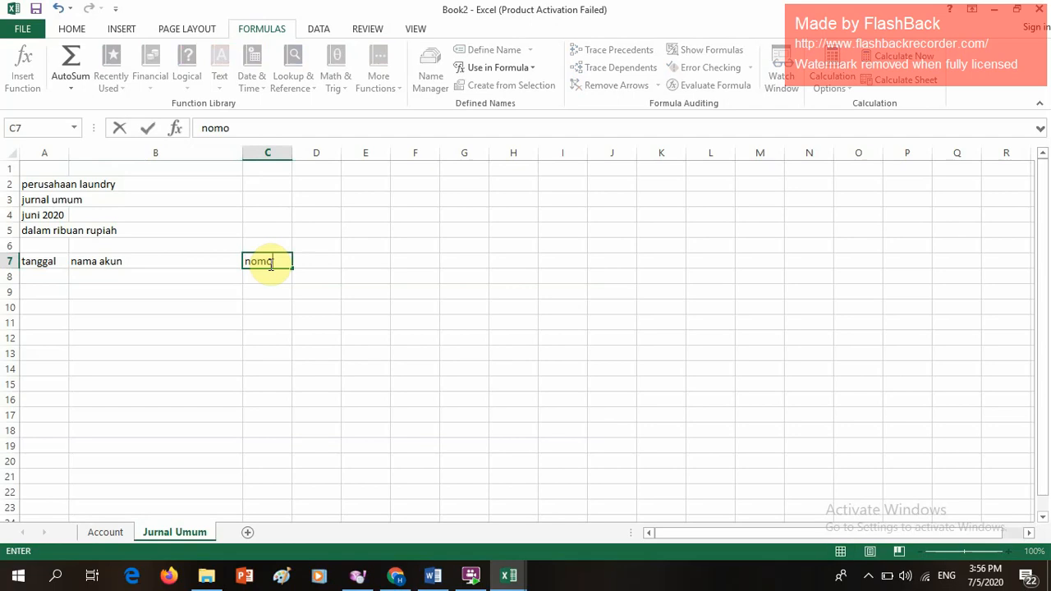
{"action": "type", "text": "r akun"}
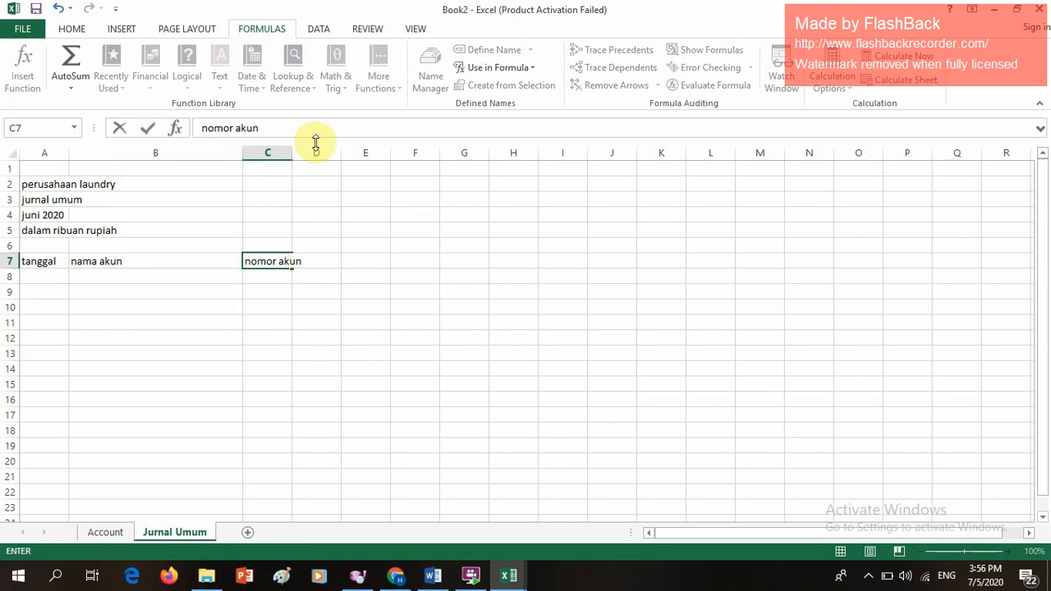
{"action": "left_click", "coordinate": [328, 231]}
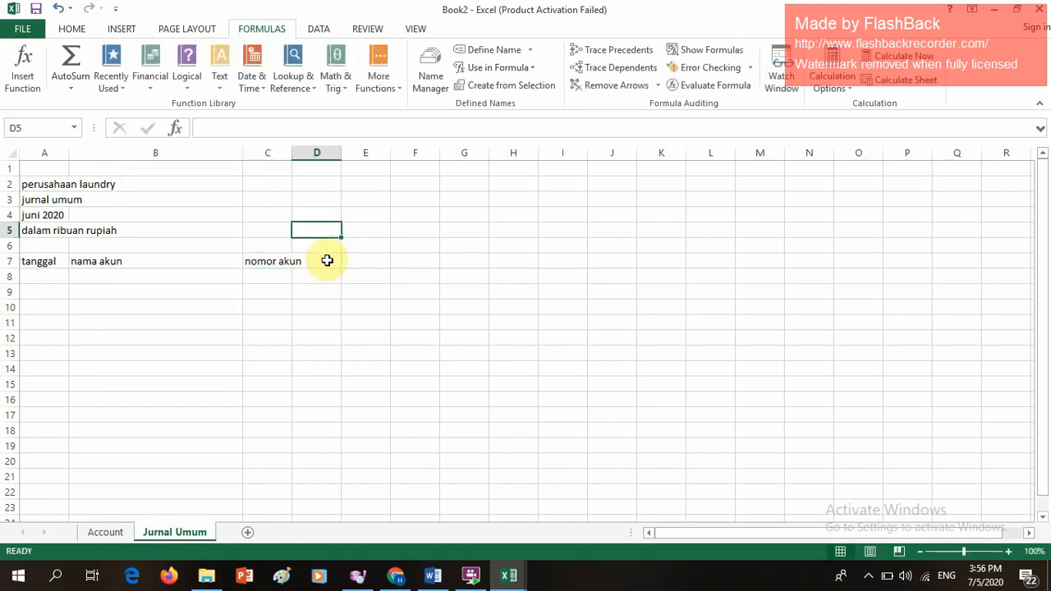
{"action": "left_click", "coordinate": [326, 261]}
{"action": "type", "text": "debet"}
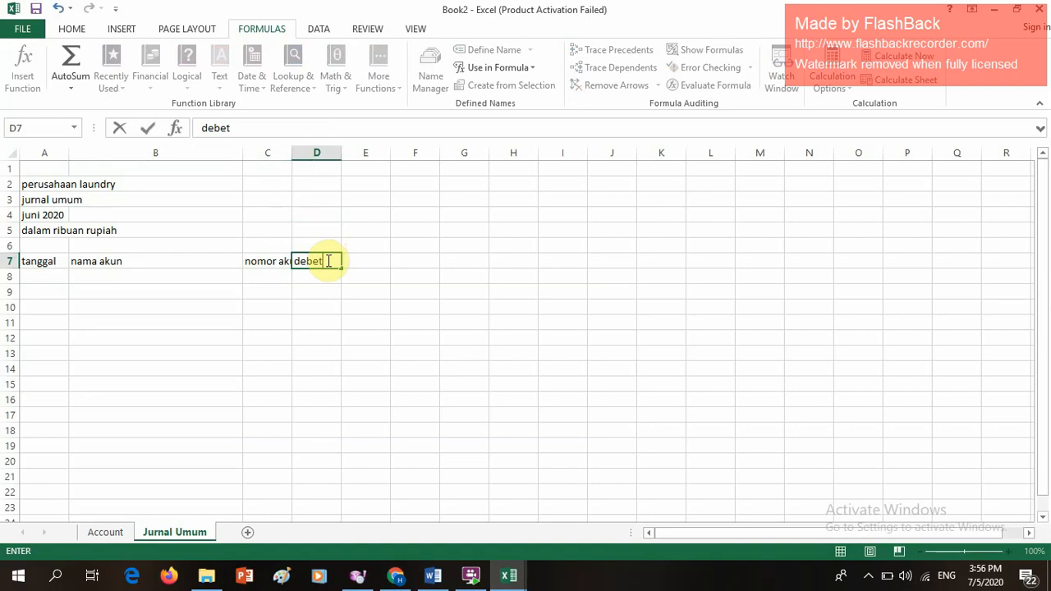
{"action": "key", "text": "Tab"}
{"action": "type", "text": "red"}
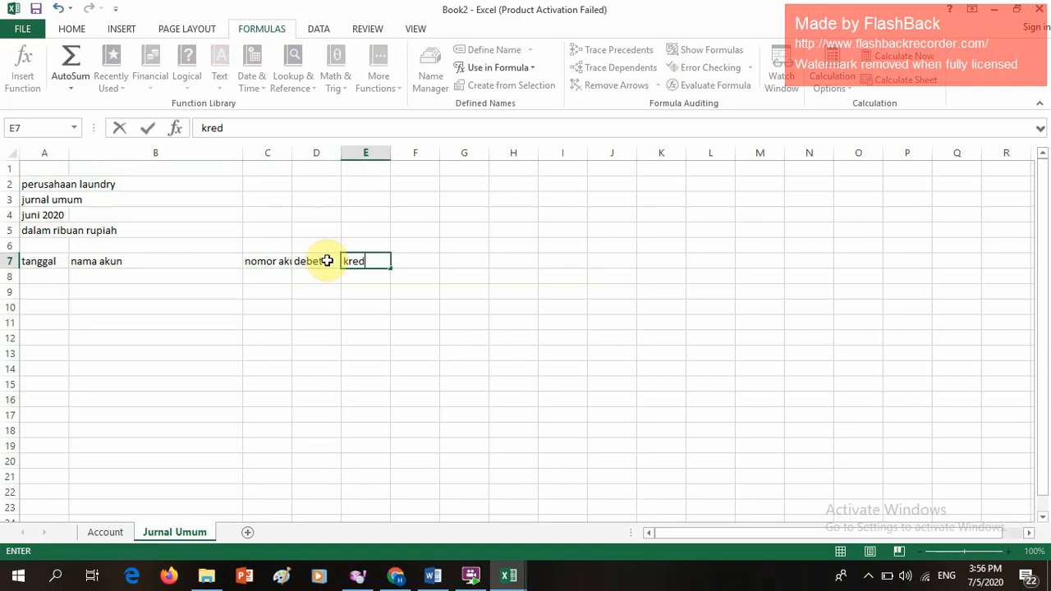
{"action": "type", "text": "it"}
{"action": "left_click", "coordinate": [320, 276]}
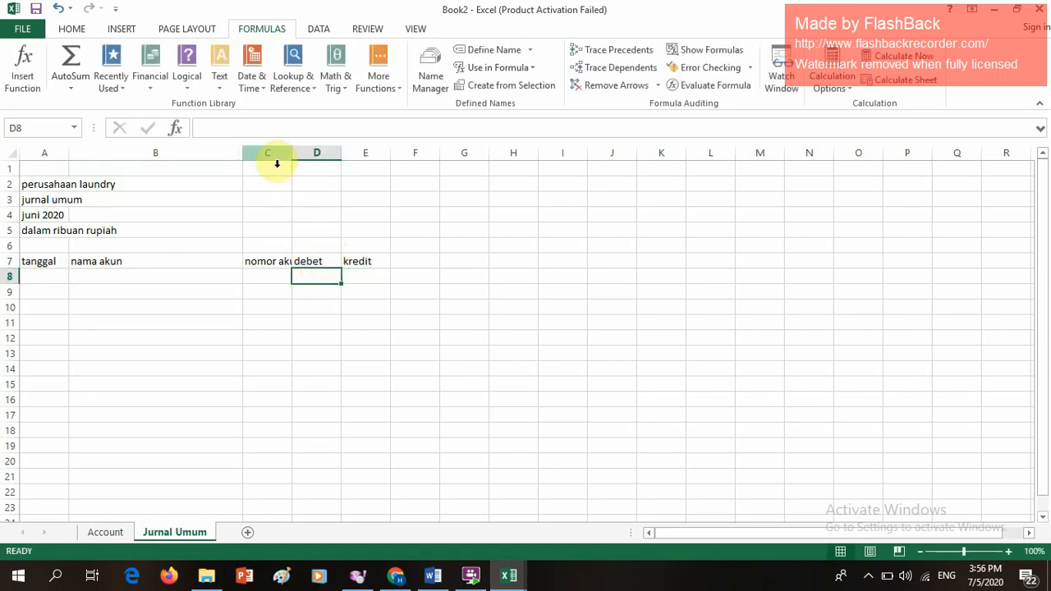
{"action": "left_click_drag", "start_coordinate": [289, 157], "coordinate": [321, 159]}
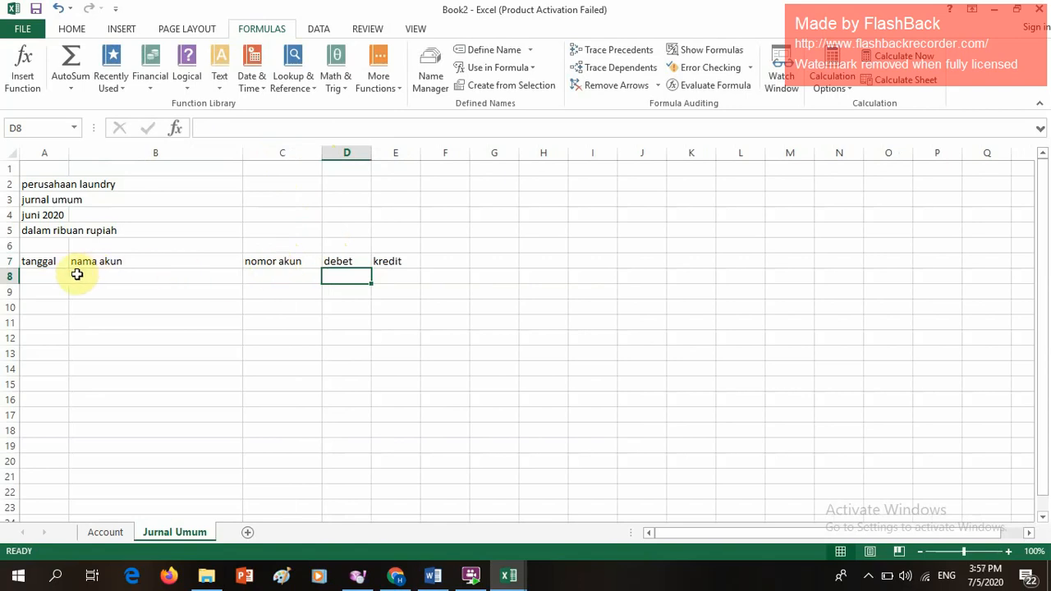
Step: Begin a VLOOKUP formula in B8 under "nama akun" with C8 as the lookup value
{"action": "left_click", "coordinate": [105, 532]}
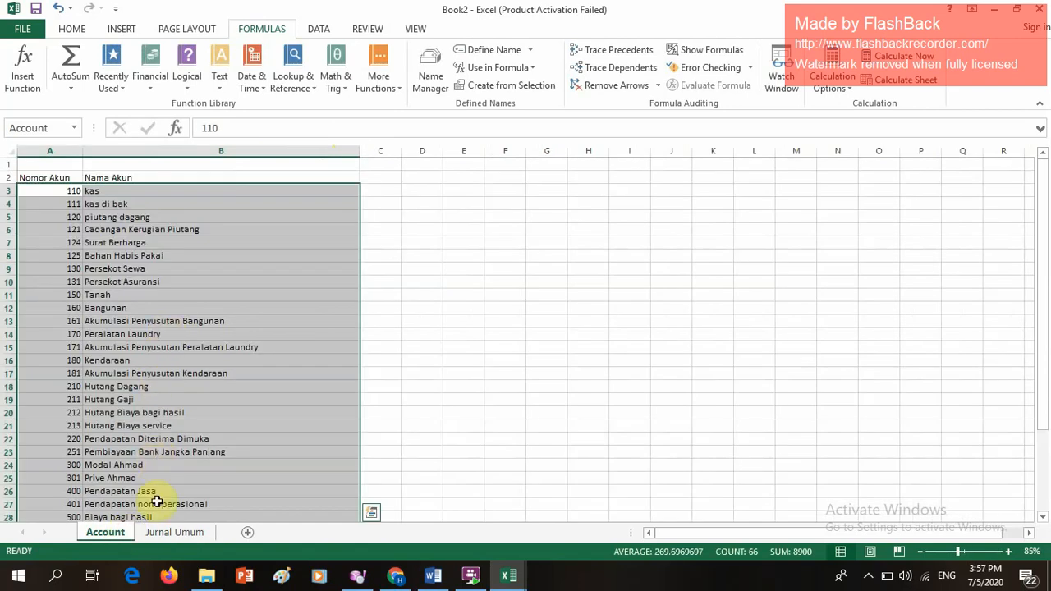
{"action": "left_click", "coordinate": [157, 532]}
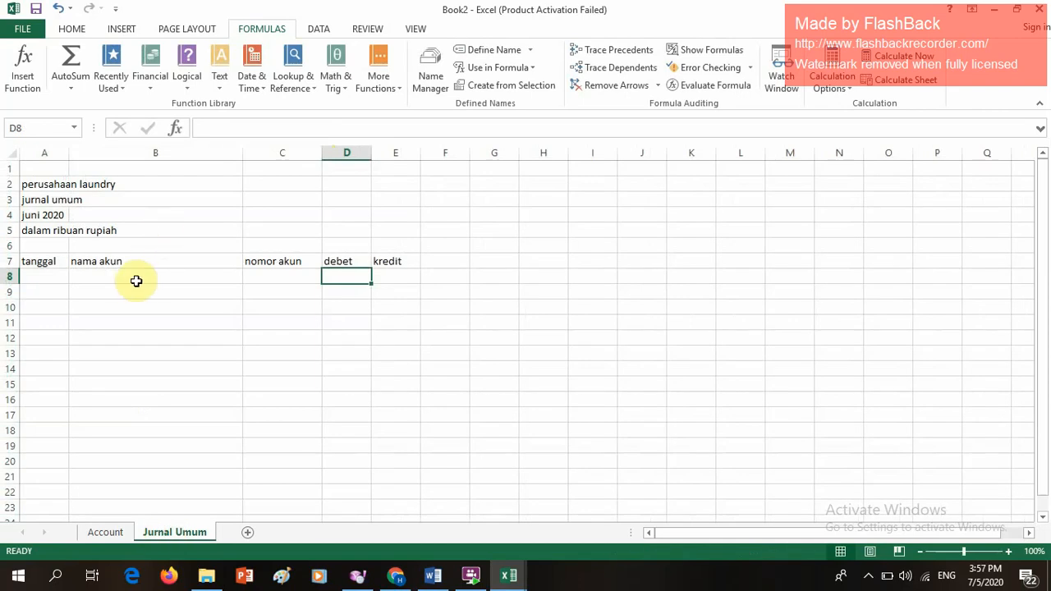
{"action": "left_click", "coordinate": [136, 281]}
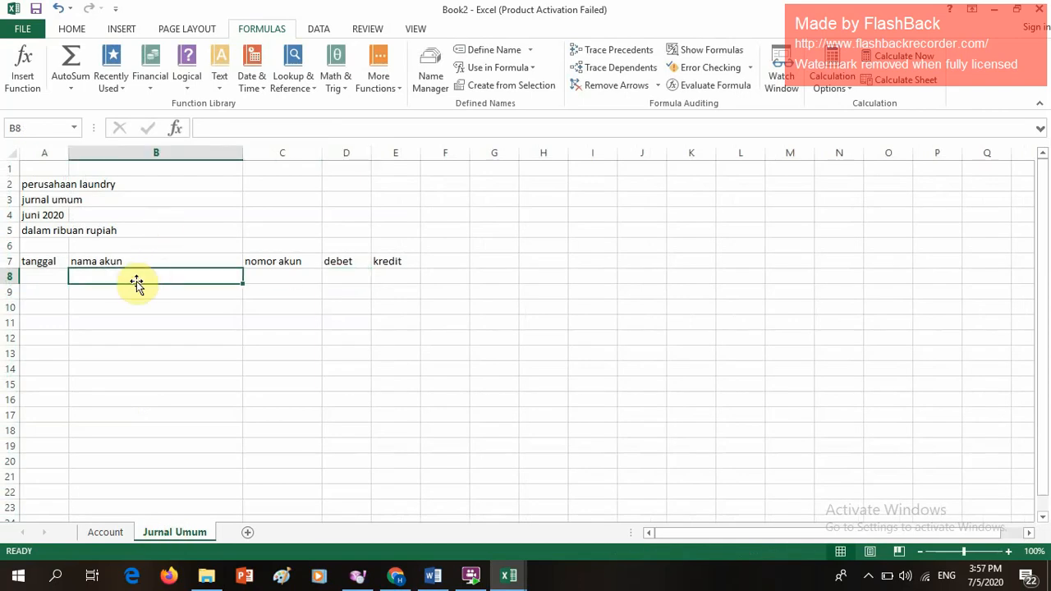
{"action": "type", "text": "="}
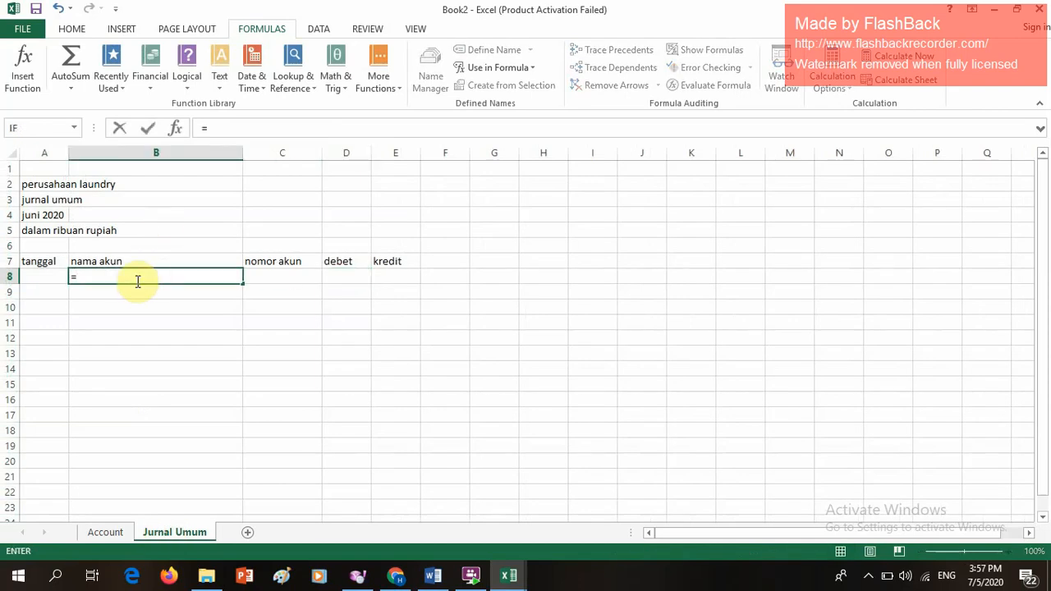
{"action": "type", "text": "vlook"}
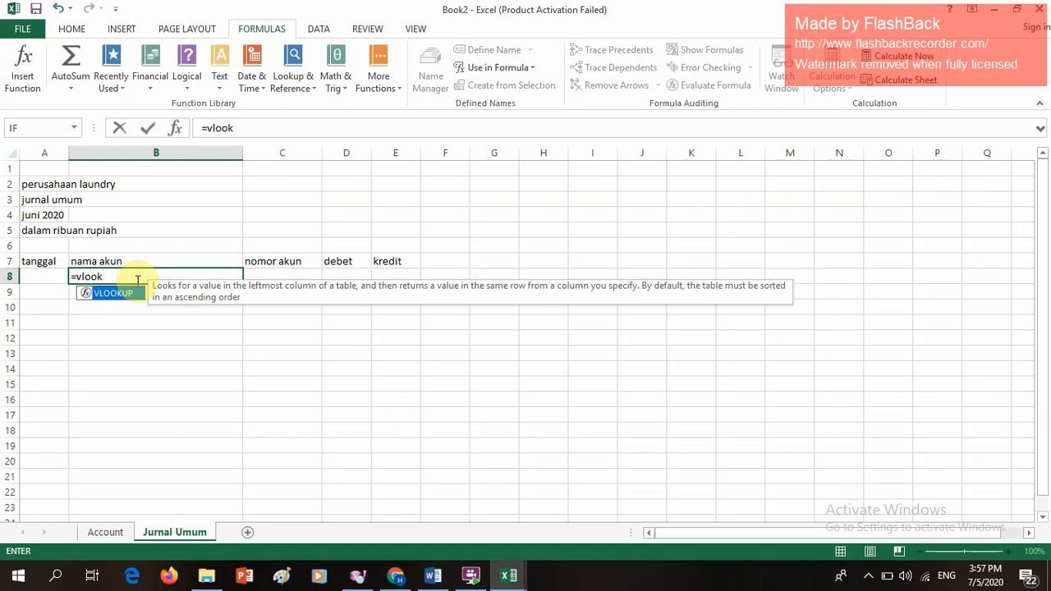
{"action": "double_click", "coordinate": [128, 294]}
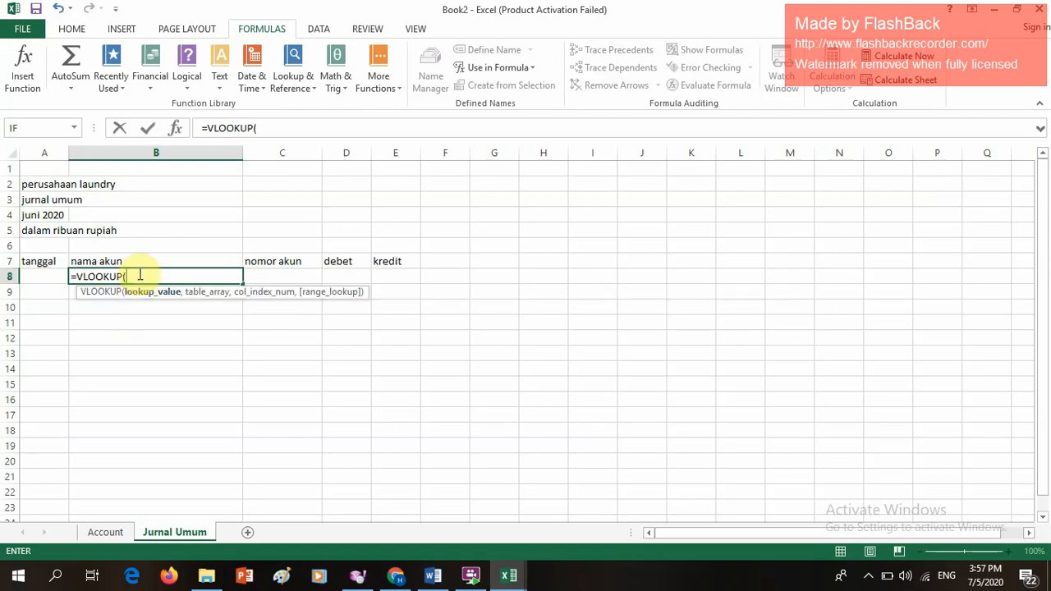
{"action": "left_click", "coordinate": [278, 274]}
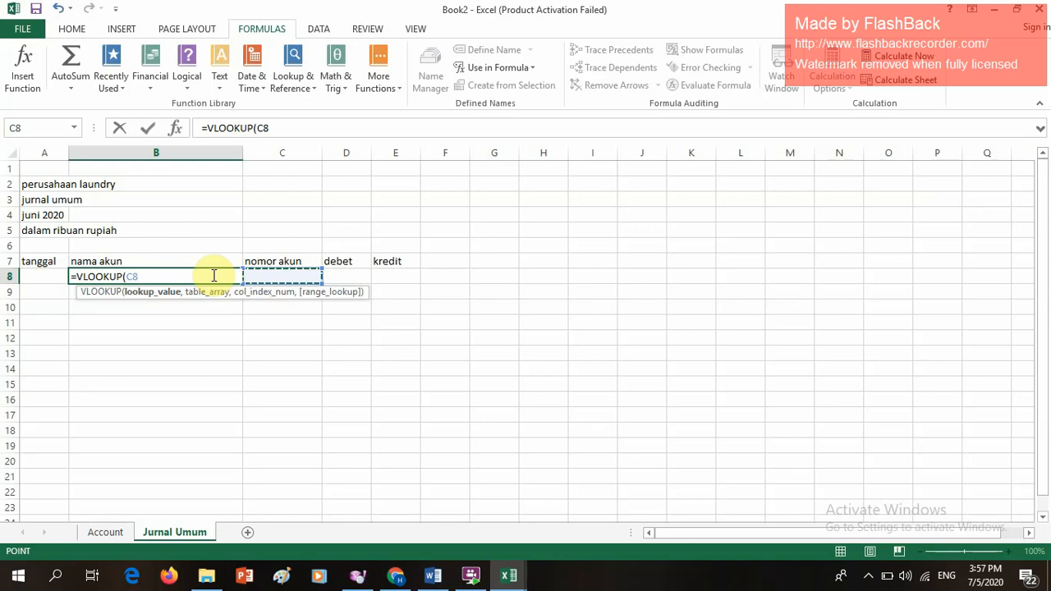
{"action": "type", "text": ","}
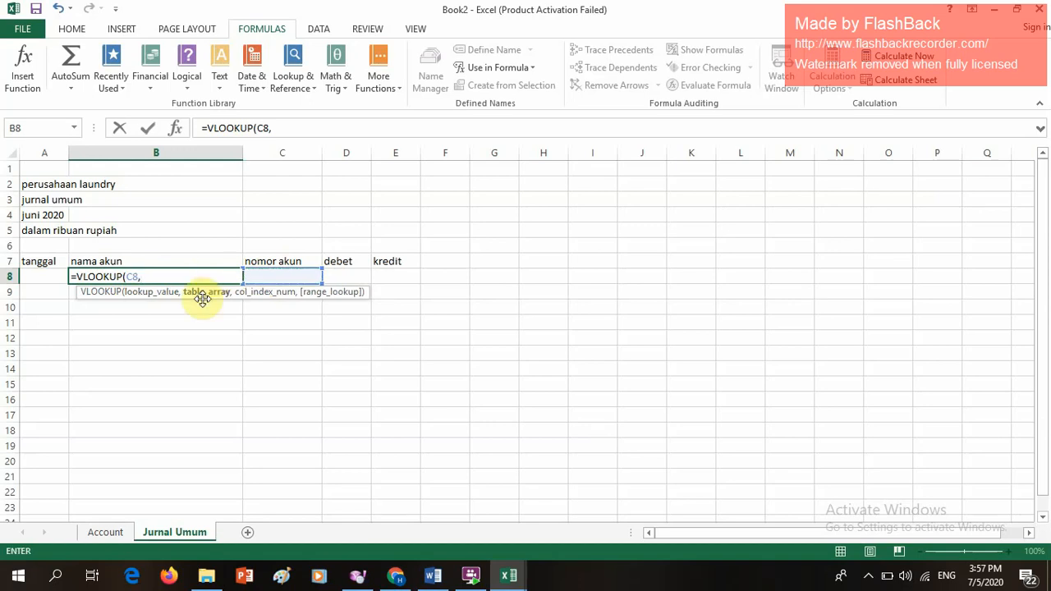
{"action": "left_click", "coordinate": [114, 532]}
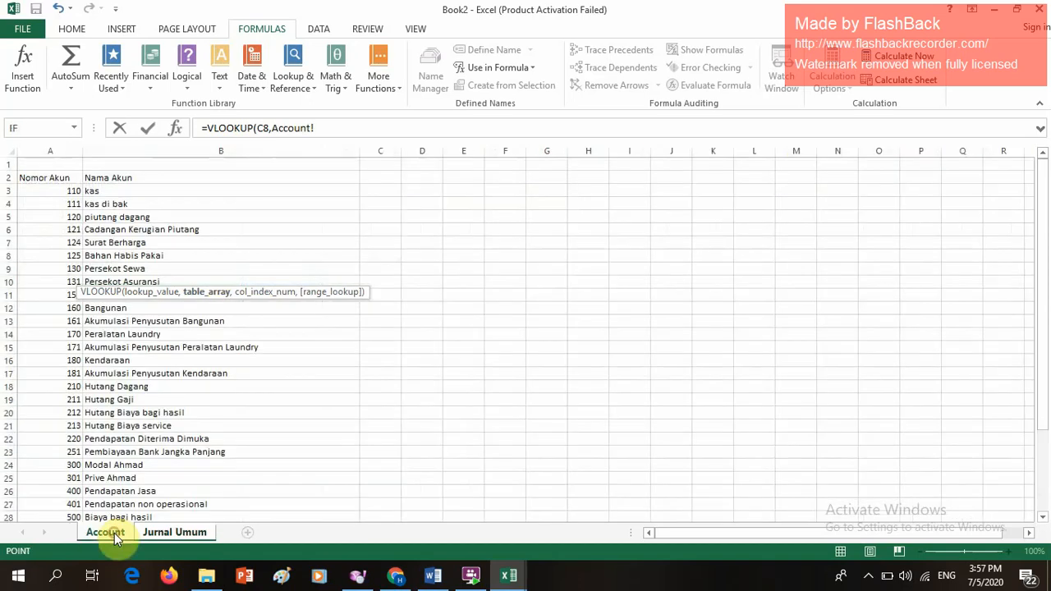
{"action": "left_click", "coordinate": [63, 194]}
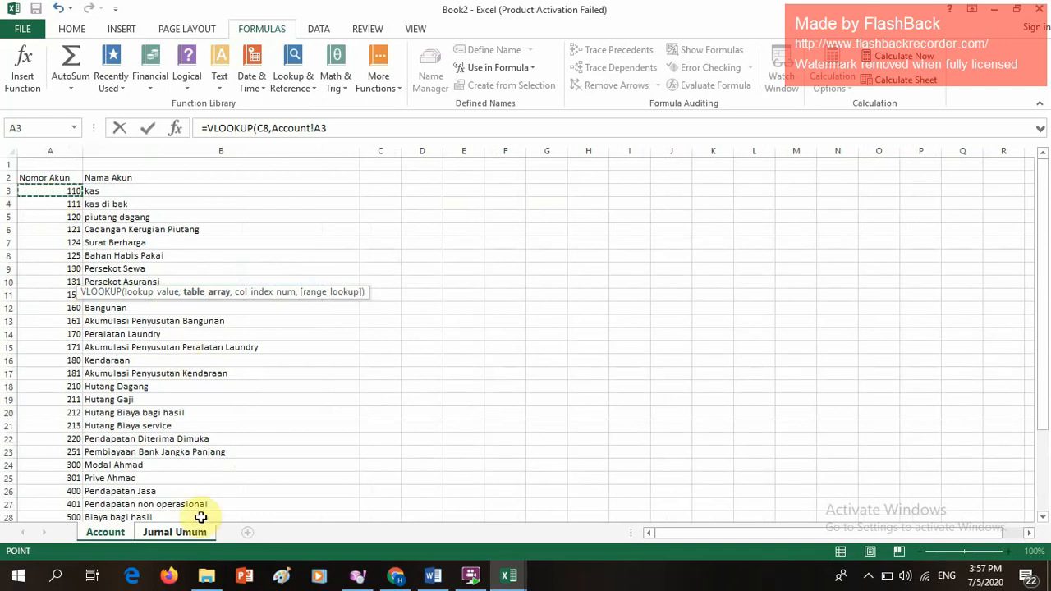
{"action": "left_click", "coordinate": [196, 532]}
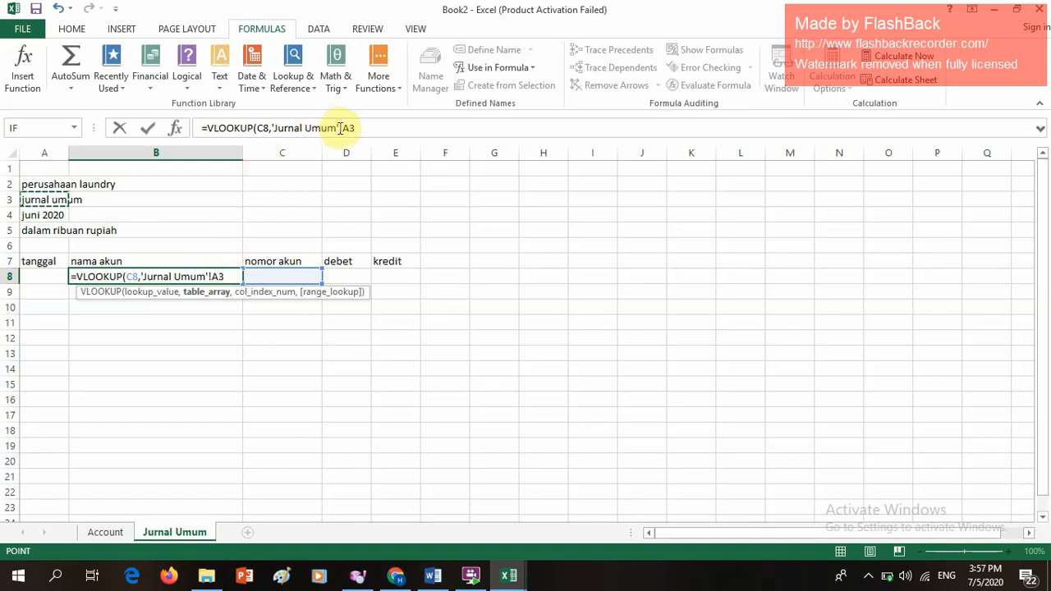
{"action": "left_click_drag", "start_coordinate": [349, 129], "coordinate": [273, 130]}
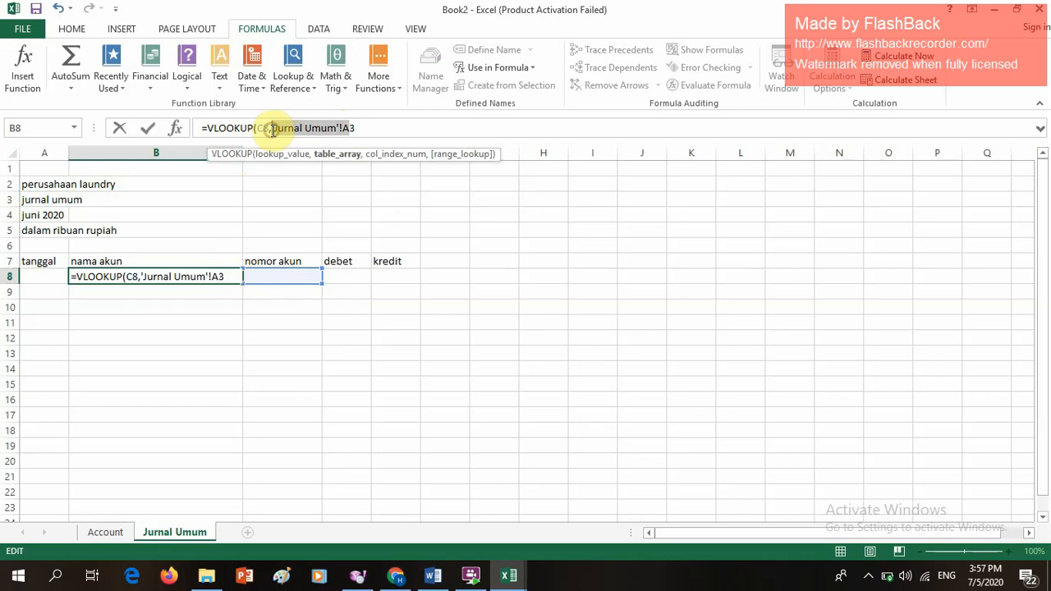
{"action": "key", "text": "BackSpace"}
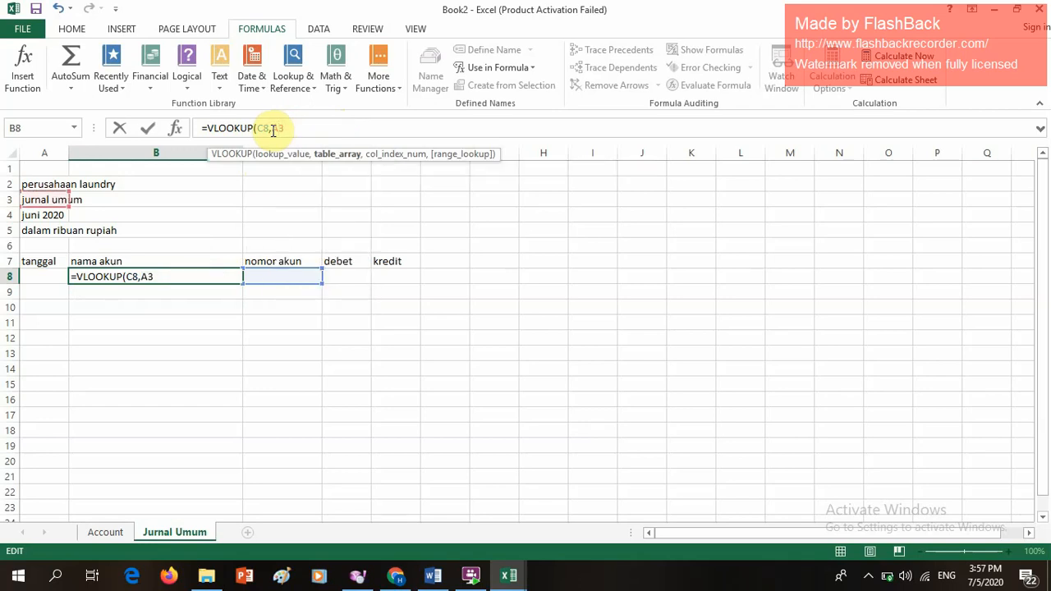
Step: Complete the VLOOKUP formula in B8 with the named range Account as table, column index 2 and exact match 0
{"action": "type", "text": "ccount"}
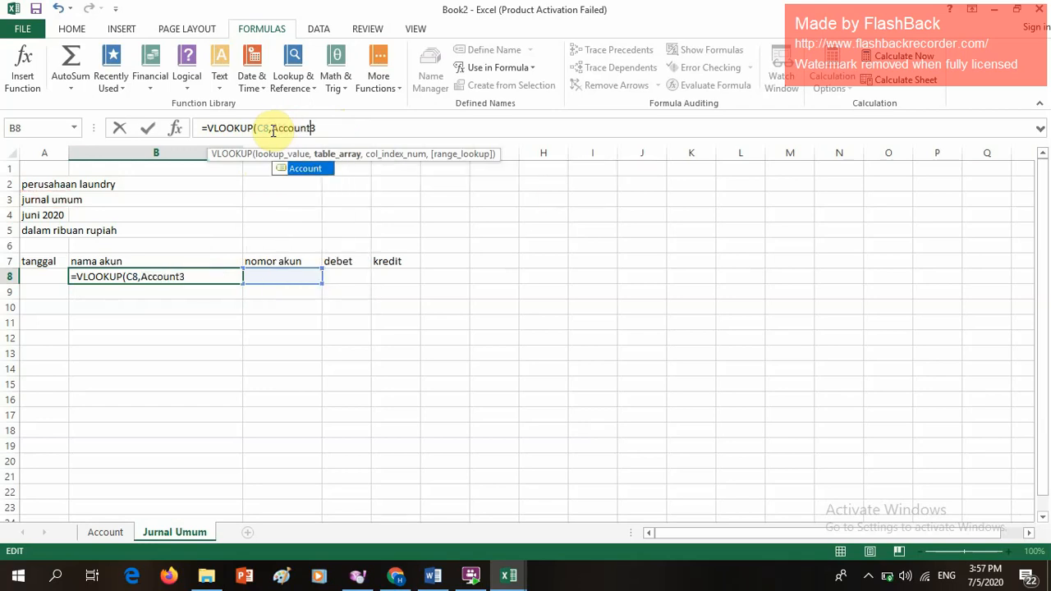
{"action": "type", "text": ","}
{"action": "left_click", "coordinate": [326, 130]}
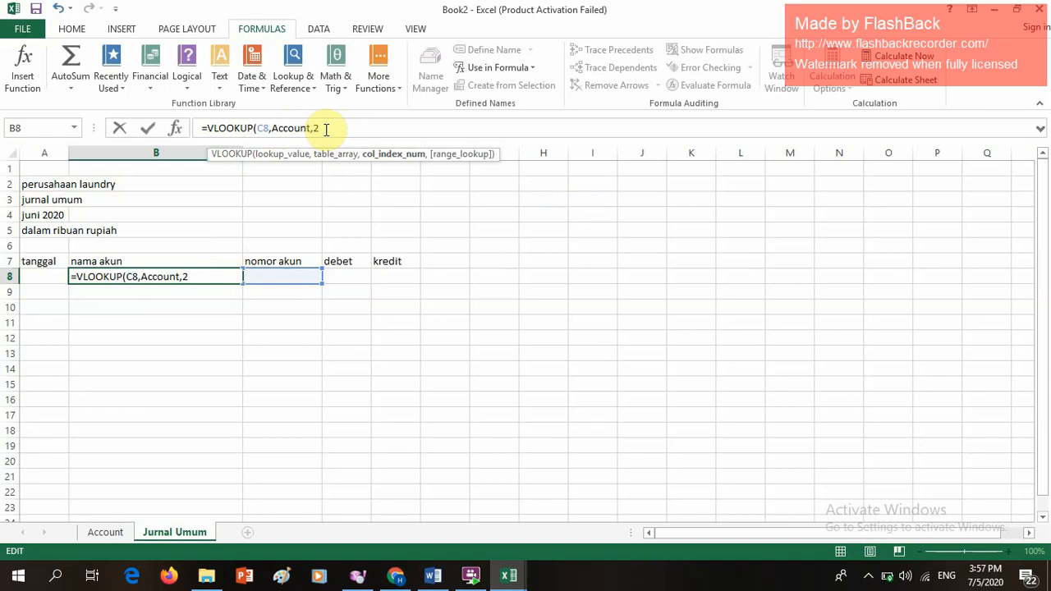
{"action": "type", "text": ",0"}
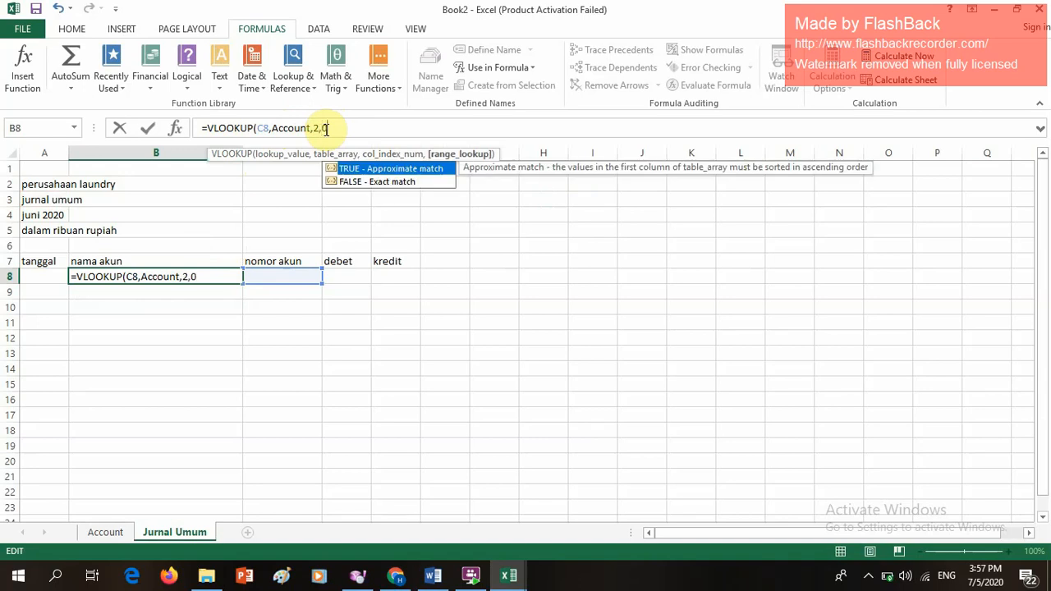
{"action": "type", "text": ")"}
{"action": "key", "text": "Return"}
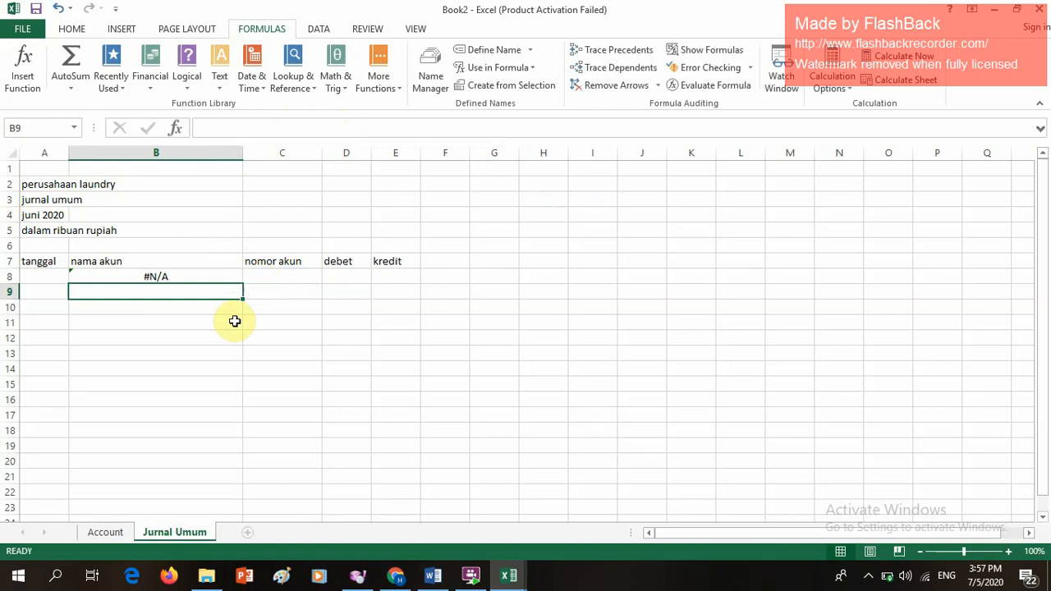
Step: Copy the VLOOKUP formula from B8 down the "nama akun" column to row 62 and select C8
{"action": "left_click", "coordinate": [184, 276]}
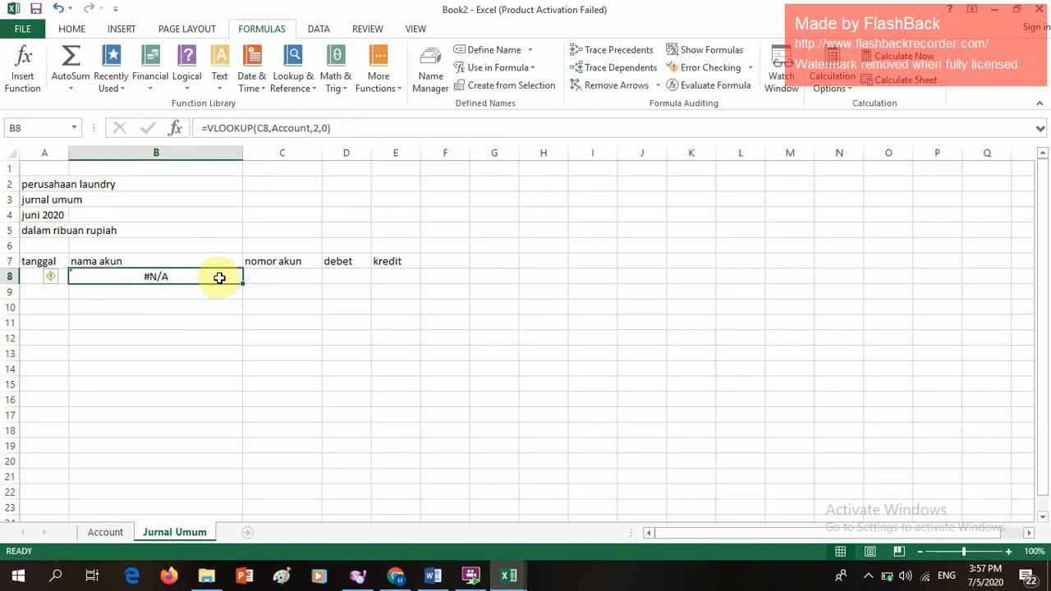
{"action": "left_click_drag", "start_coordinate": [243, 285], "coordinate": [202, 530]}
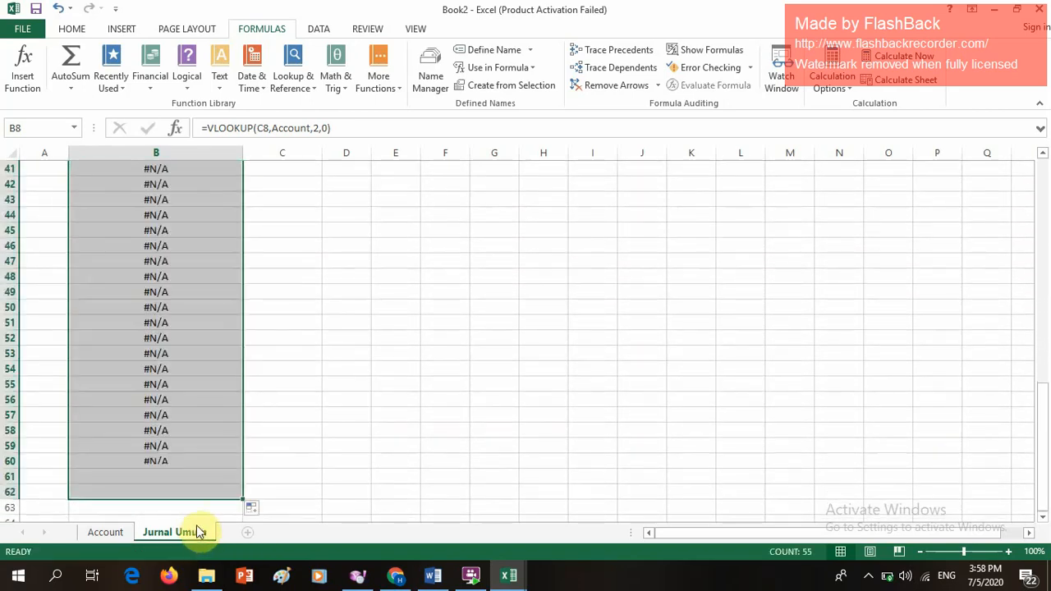
{"action": "scroll", "coordinate": [358, 352], "scroll_direction": "up", "scroll_amount": 13}
{"action": "left_click", "coordinate": [359, 352]}
{"action": "left_click", "coordinate": [281, 273]}
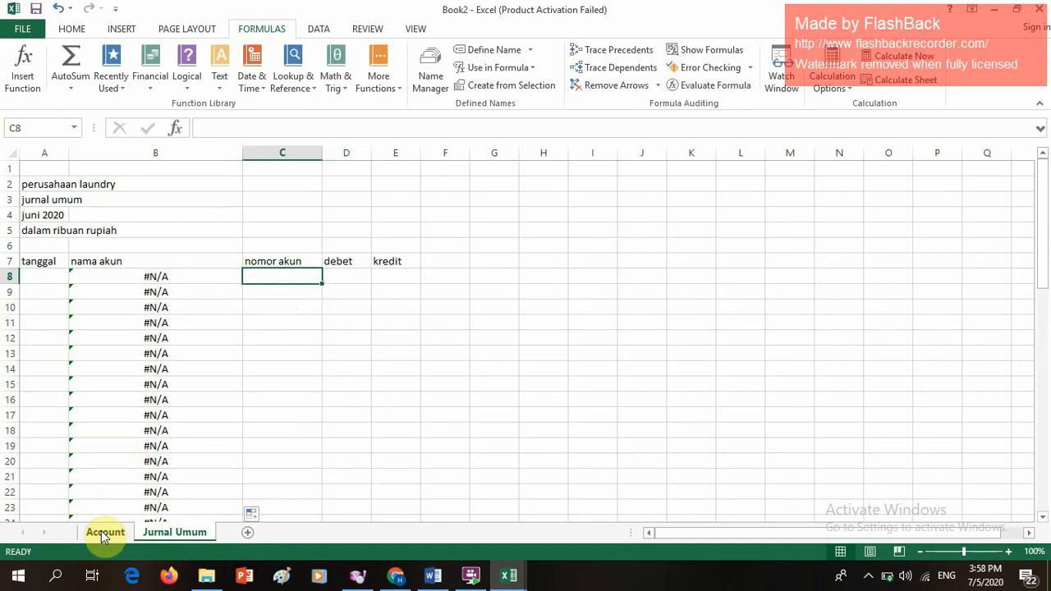
Step: Switch to Chrome and read the June 2020 transaction list in the assignment document
{"action": "left_click", "coordinate": [391, 579]}
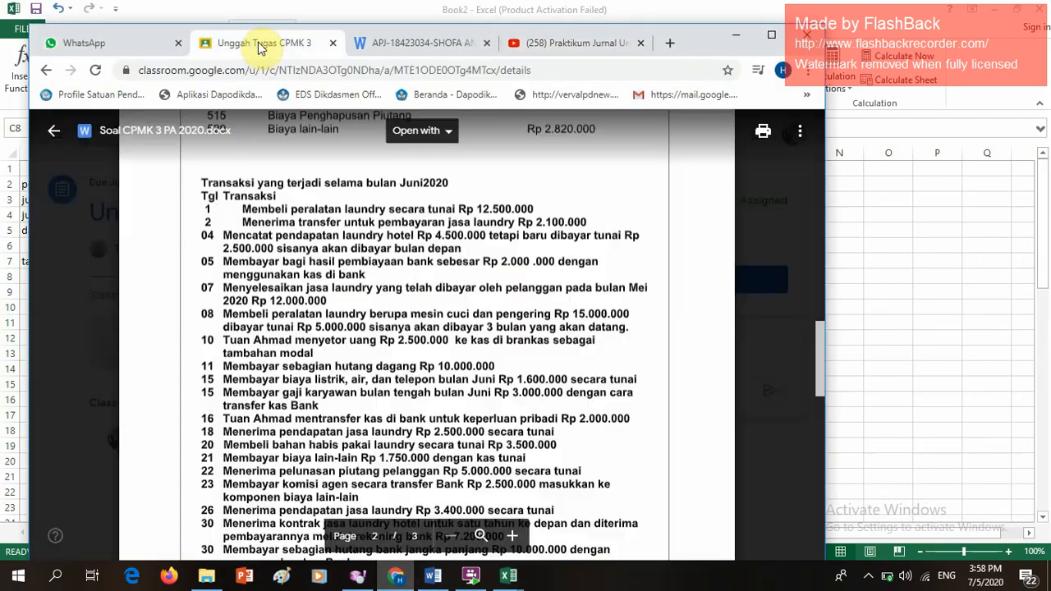
{"action": "left_click", "coordinate": [259, 45]}
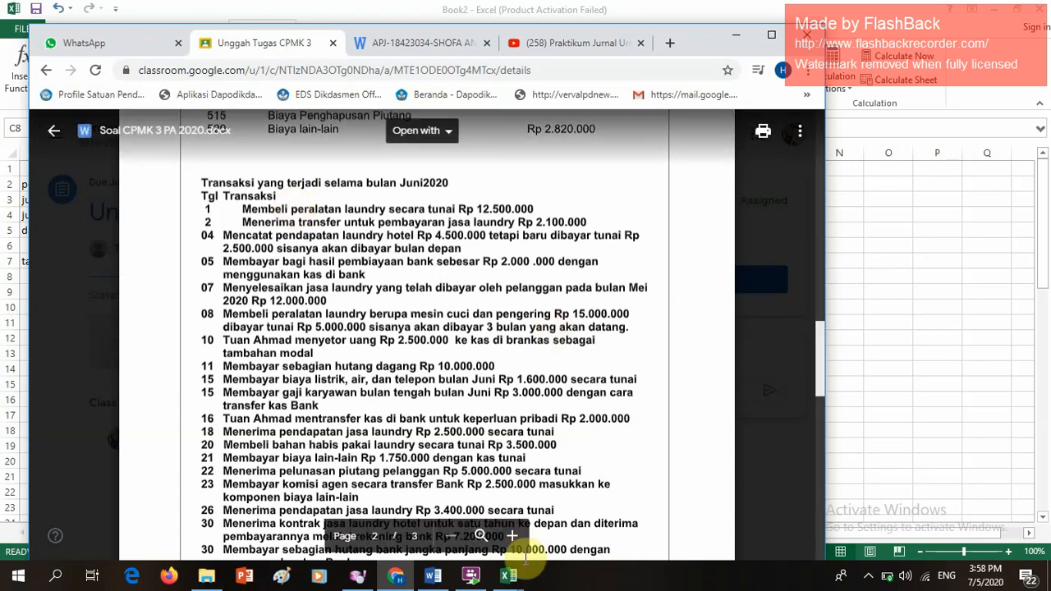
Step: Return to Excel and close the Book1 workbook without saving its changes
{"action": "mouse_move", "coordinate": [516, 575]}
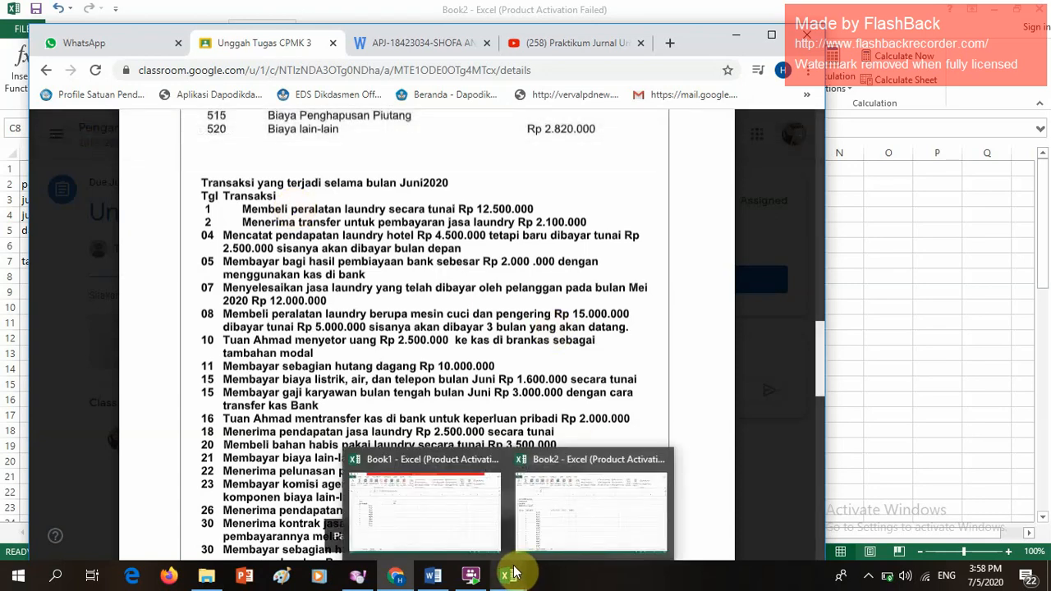
{"action": "mouse_move", "coordinate": [535, 540]}
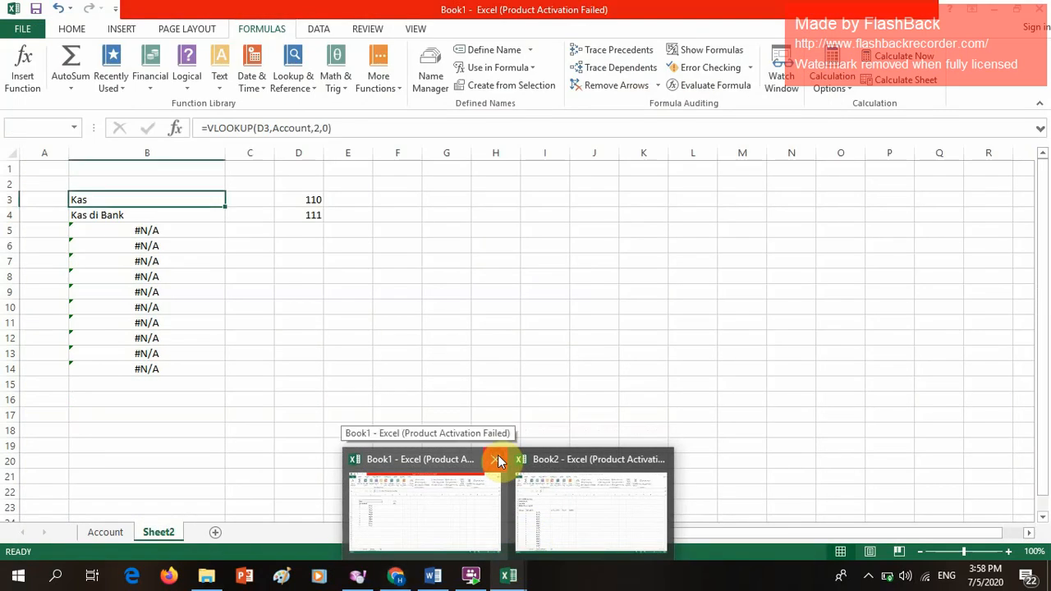
{"action": "left_click", "coordinate": [498, 459]}
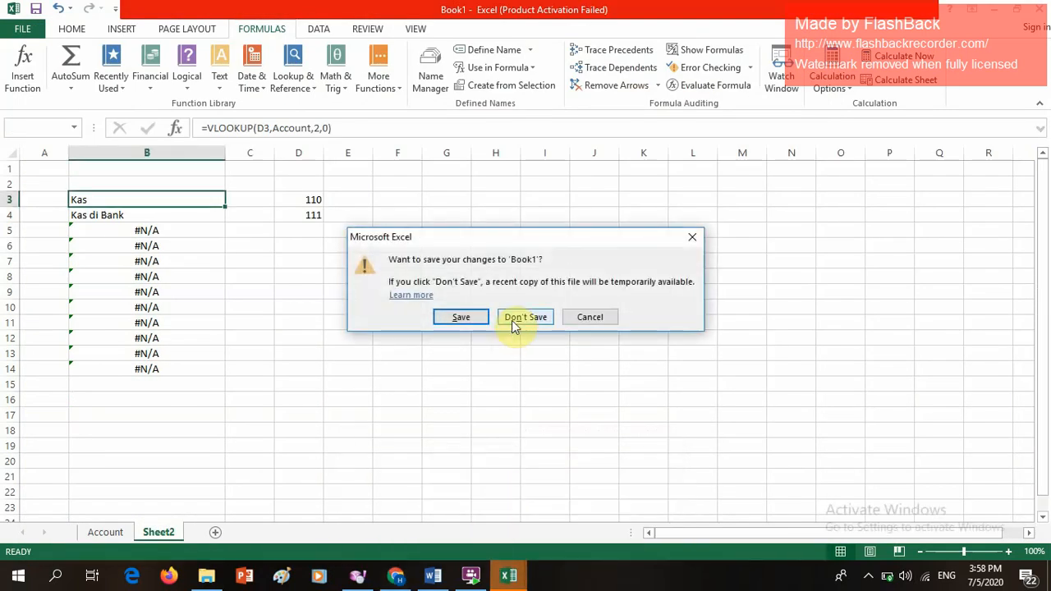
{"action": "left_click", "coordinate": [512, 320]}
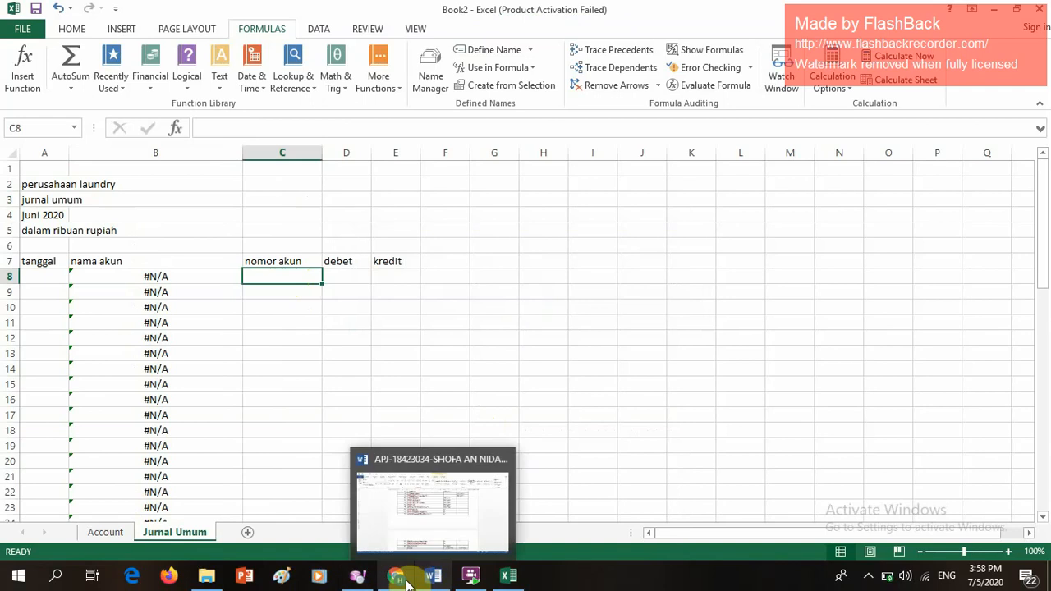
Step: Find the number of the Peralatan Laundry account on the Account sheet and enter 170 in C8 of Jurnal Umum
{"action": "mouse_move", "coordinate": [403, 575]}
{"action": "mouse_move", "coordinate": [403, 514]}
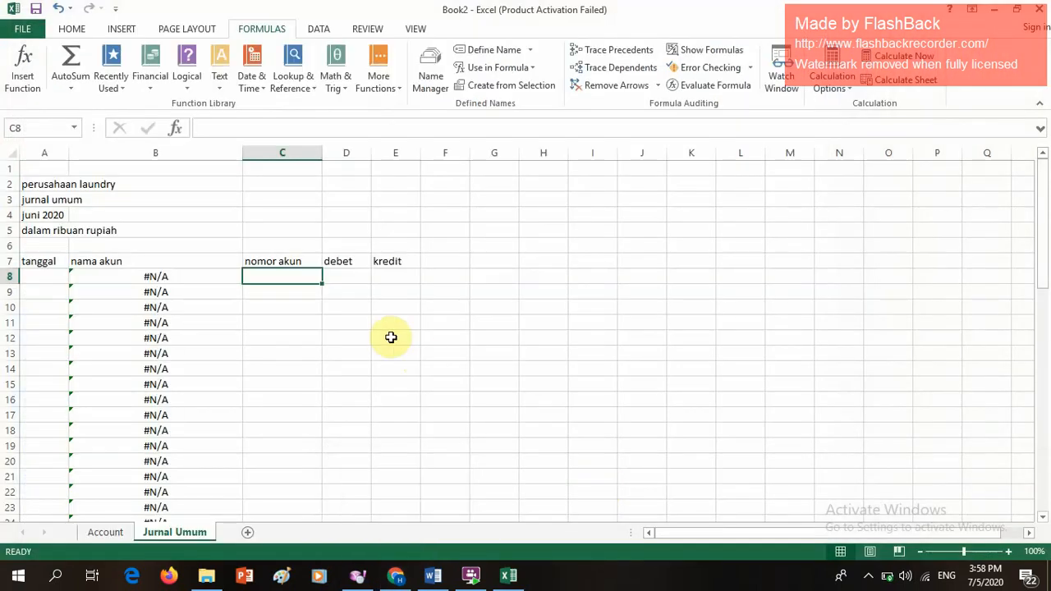
{"action": "left_click", "coordinate": [121, 527]}
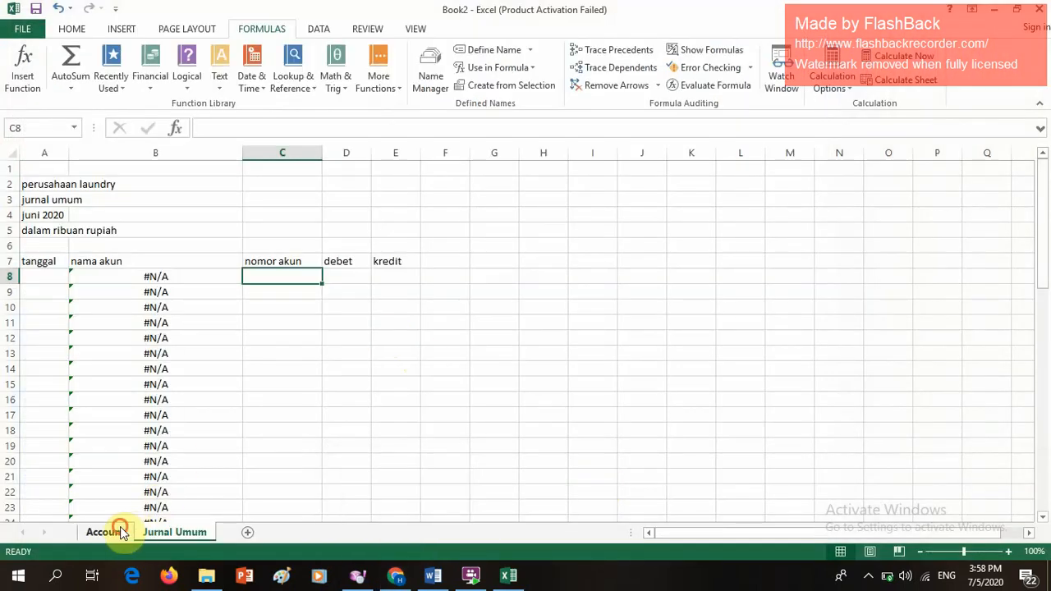
{"action": "scroll", "coordinate": [143, 396], "scroll_direction": "down", "scroll_amount": 5}
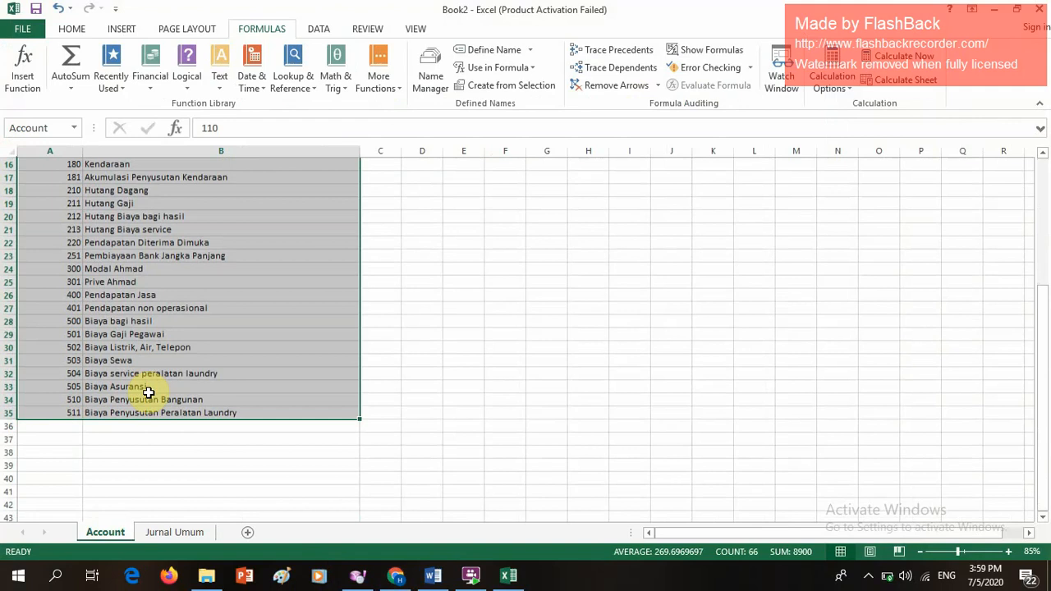
{"action": "scroll", "coordinate": [144, 394], "scroll_direction": "up", "scroll_amount": 5}
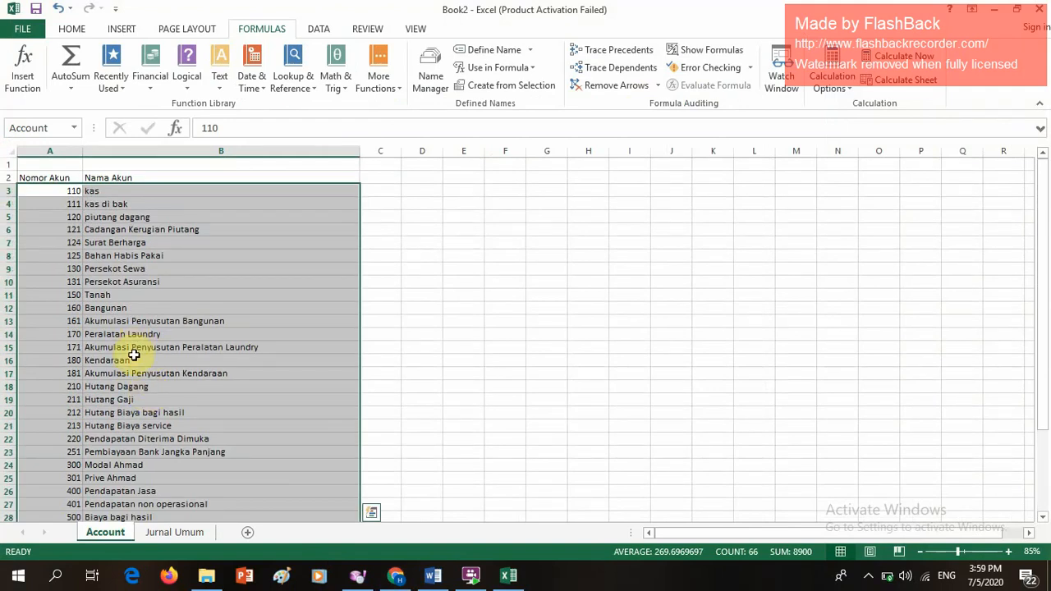
{"action": "left_click", "coordinate": [519, 332]}
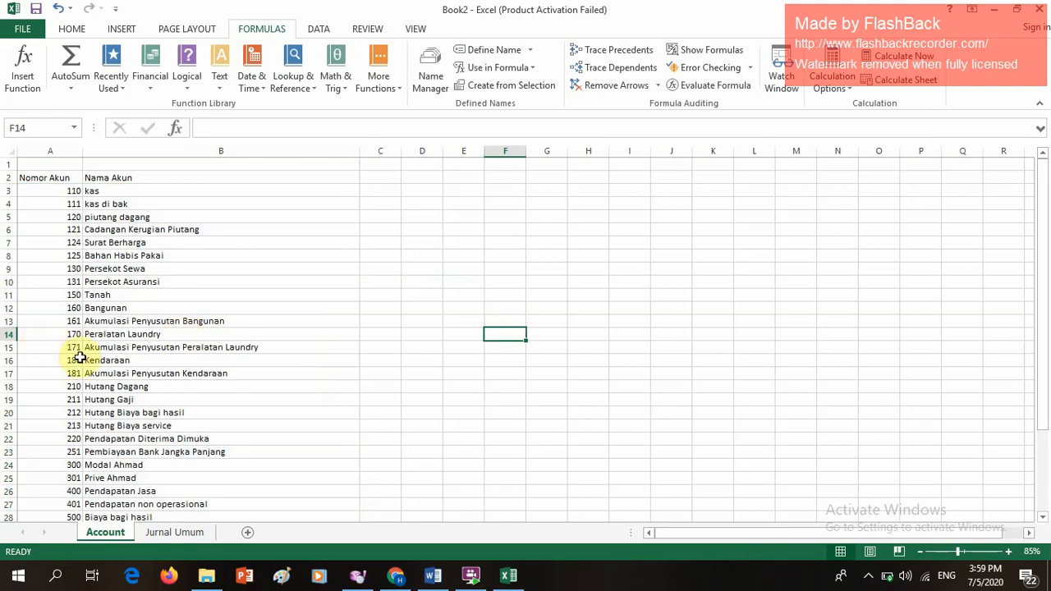
{"action": "left_click", "coordinate": [207, 532]}
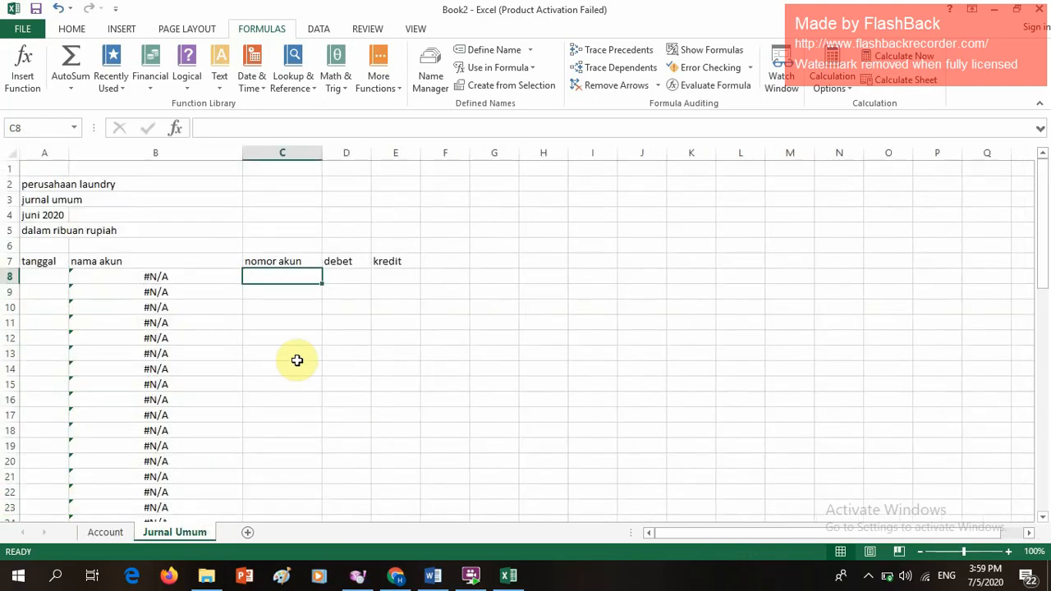
{"action": "type", "text": "170"}
{"action": "key", "text": "Tab"}
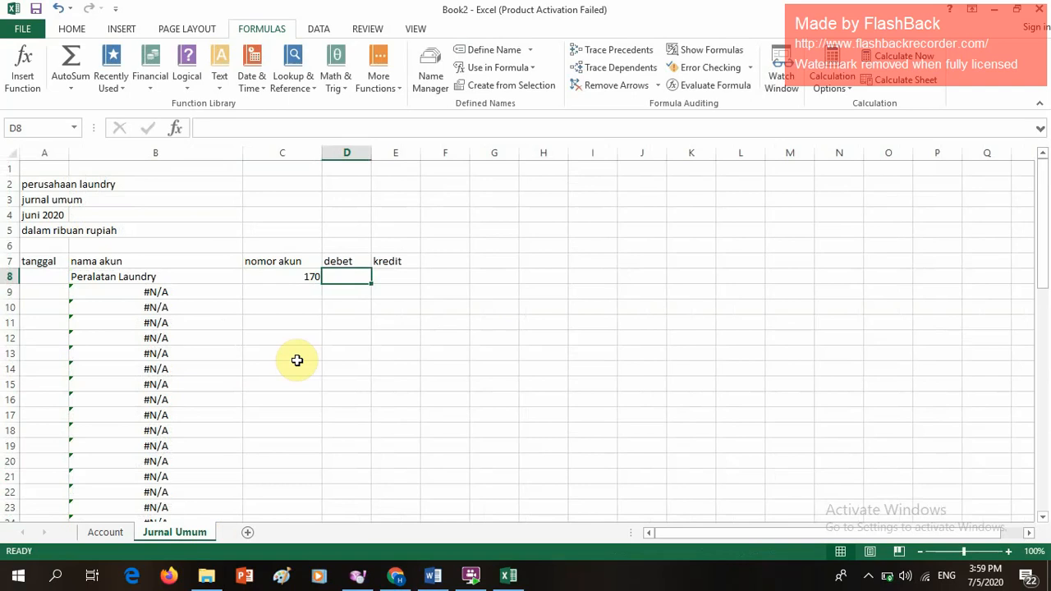
Step: Enter the debit amount "Rp. 12.500" in D8 and widen the "debet" and "kredit" columns
{"action": "type", "text": "Rp."}
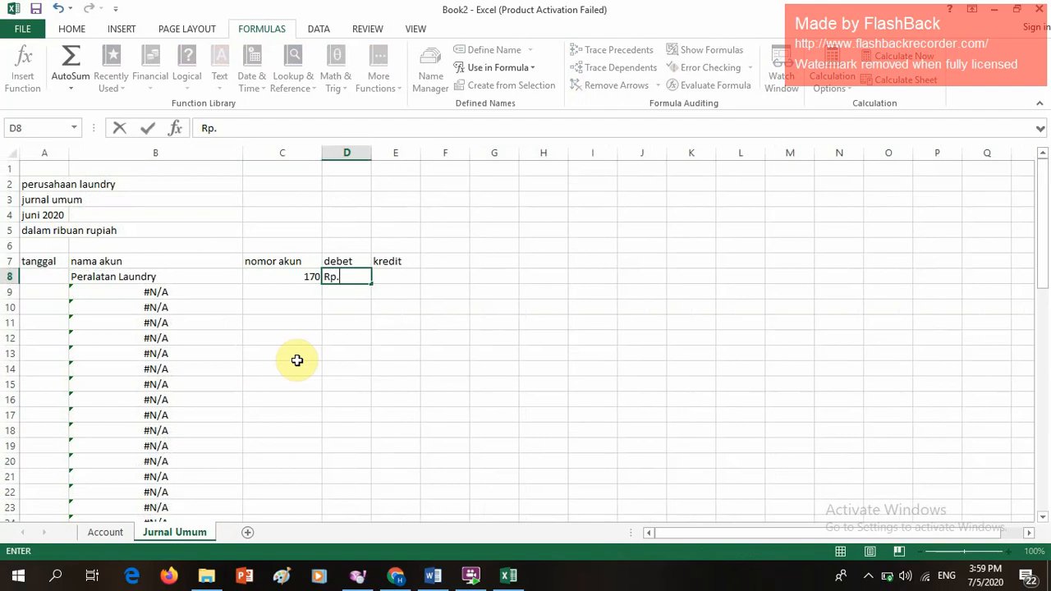
{"action": "type", "text": " 12.500"}
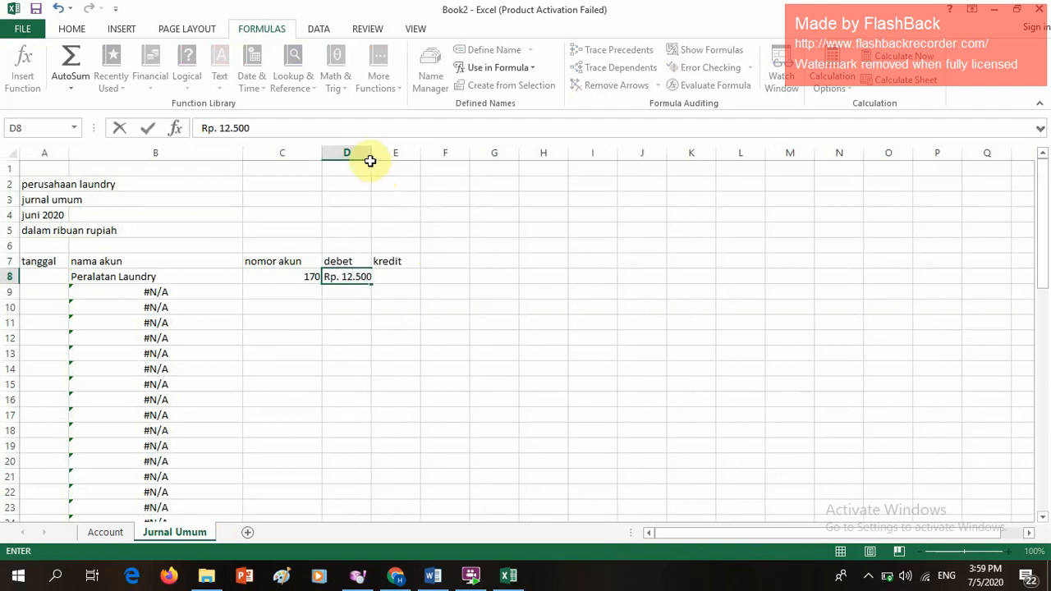
{"action": "left_click", "coordinate": [364, 216]}
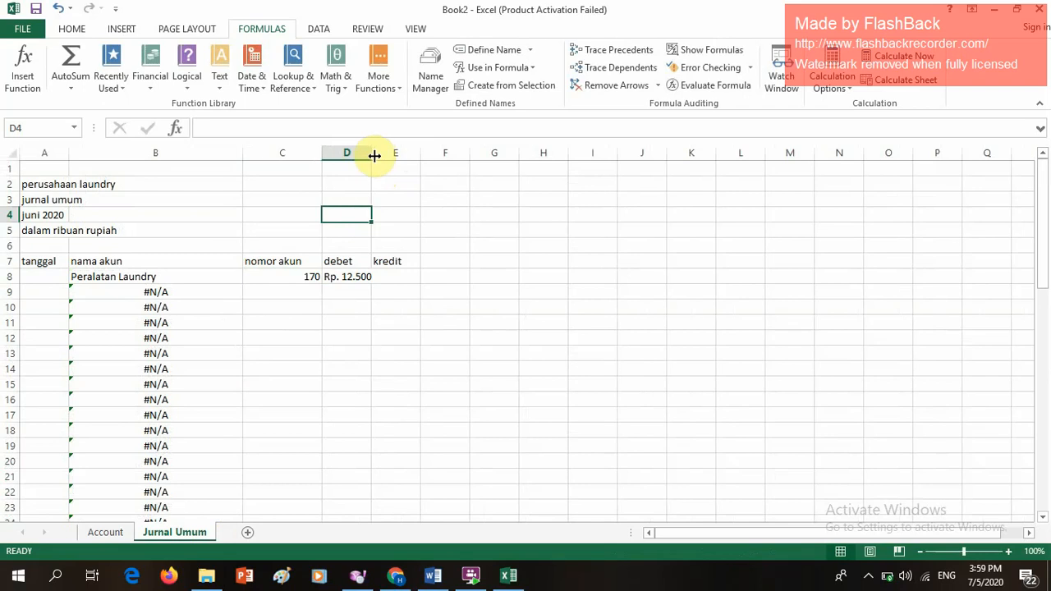
{"action": "left_click_drag", "start_coordinate": [371, 154], "coordinate": [413, 154]}
{"action": "left_click", "coordinate": [450, 274]}
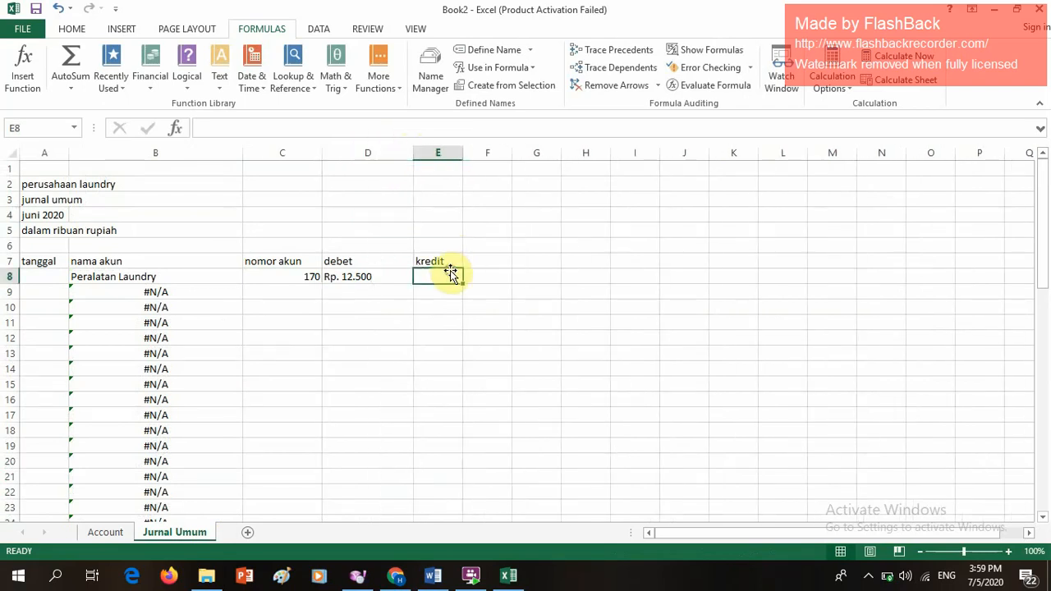
{"action": "left_click_drag", "start_coordinate": [464, 155], "coordinate": [493, 155]}
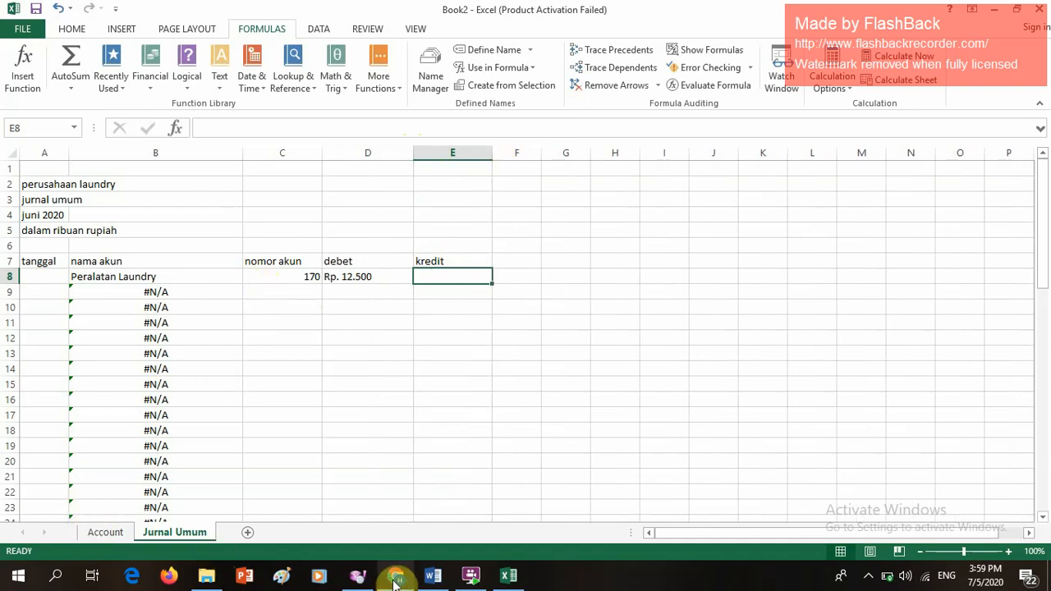
Step: Enter the credit amount "Rp. 12.500" in E9 and select C9 for the matching account number
{"action": "left_click", "coordinate": [287, 293]}
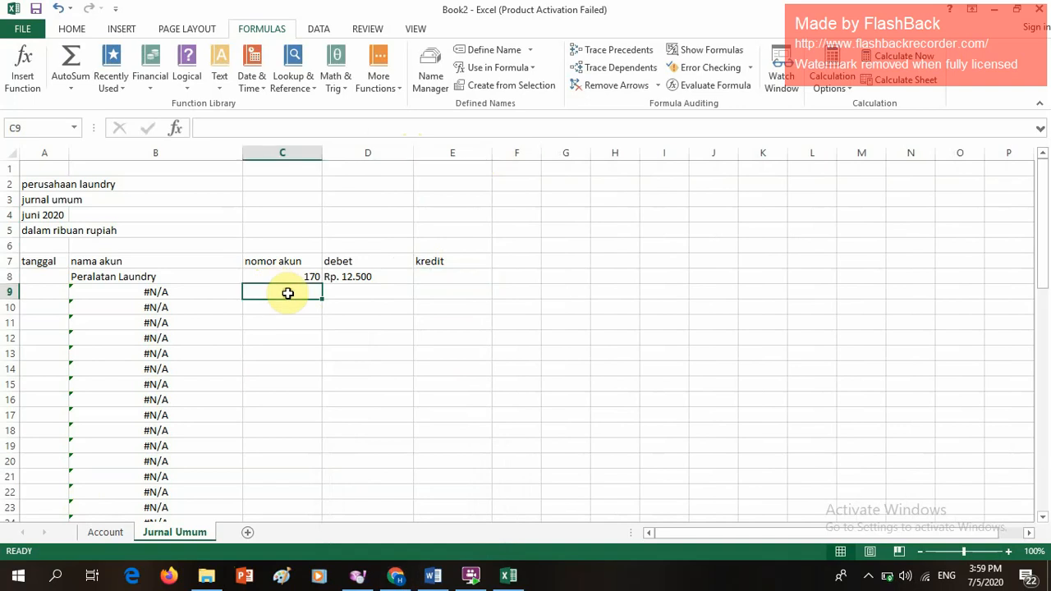
{"action": "left_click", "coordinate": [436, 293]}
{"action": "type", "text": "Rp. 12.500"}
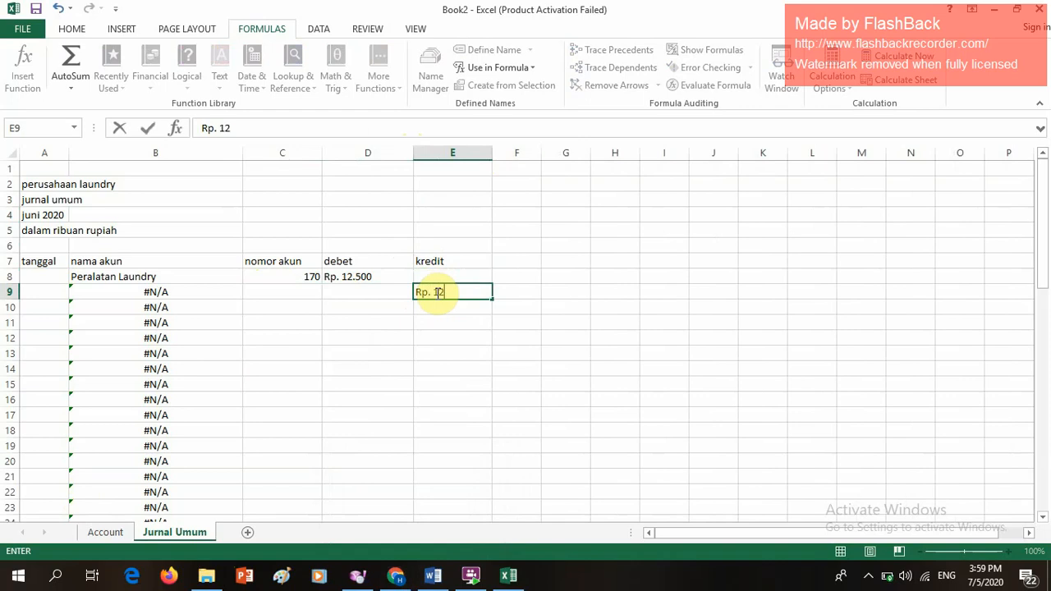
{"action": "left_click", "coordinate": [305, 295]}
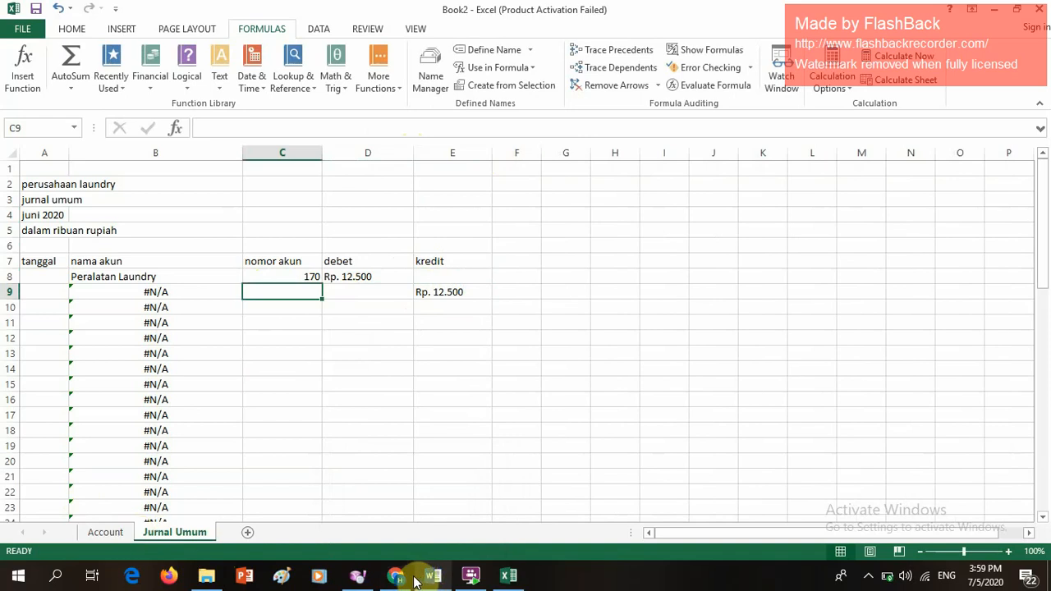
{"action": "mouse_move", "coordinate": [399, 578]}
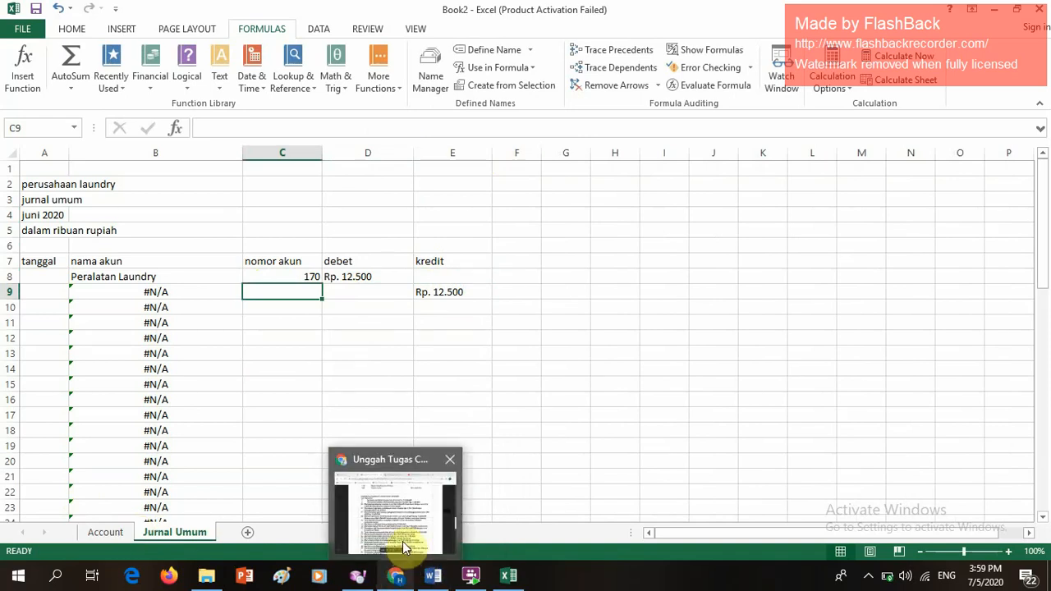
{"action": "mouse_move", "coordinate": [402, 541]}
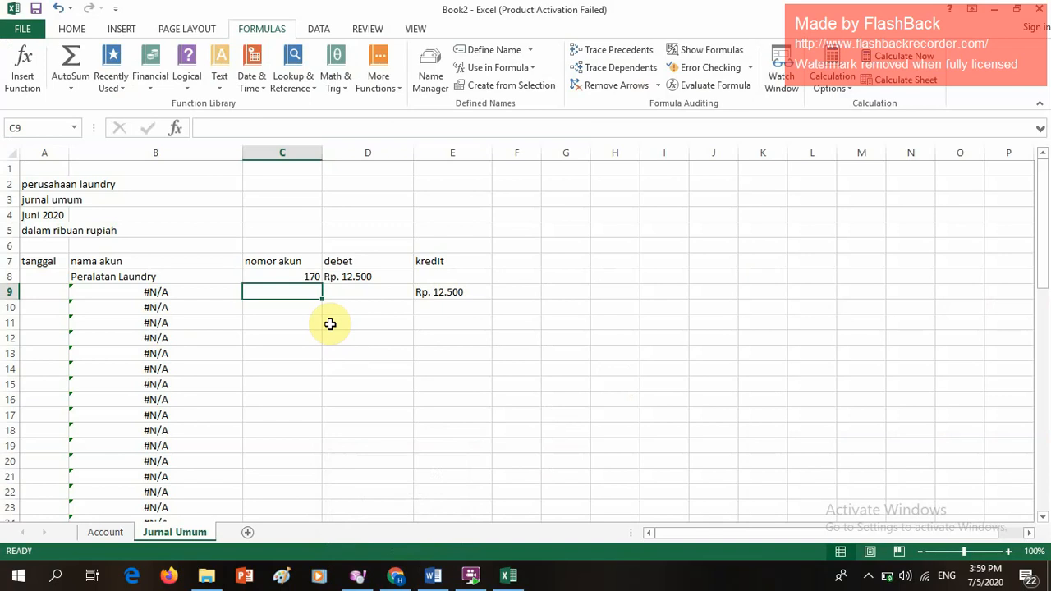
Step: Look up the kas account's number on the Account sheet and enter 110 in C9 of Jurnal Umum
{"action": "left_click", "coordinate": [107, 533]}
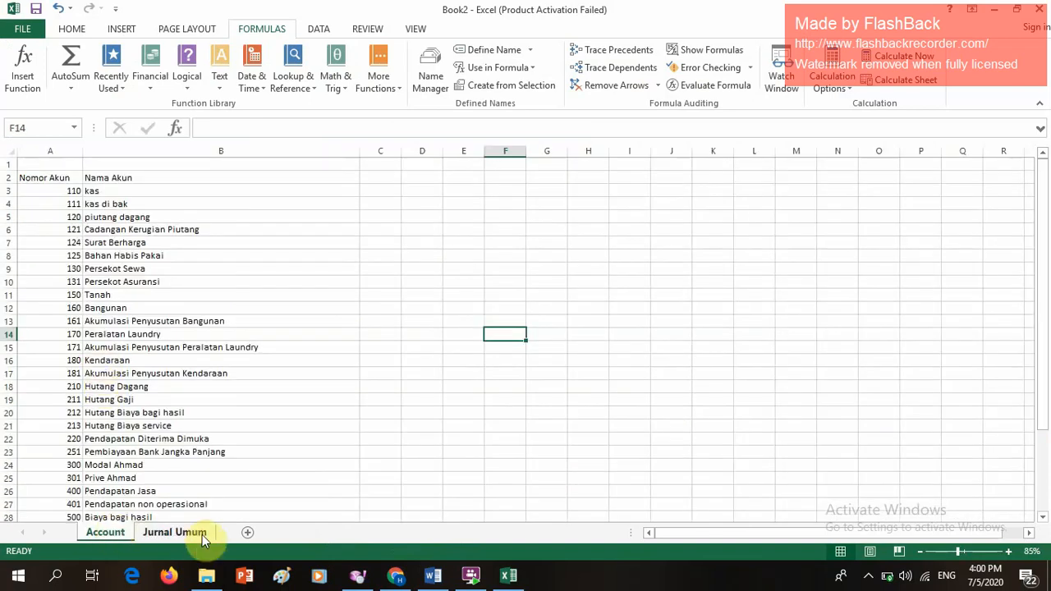
{"action": "left_click", "coordinate": [175, 533]}
{"action": "type", "text": "110"}
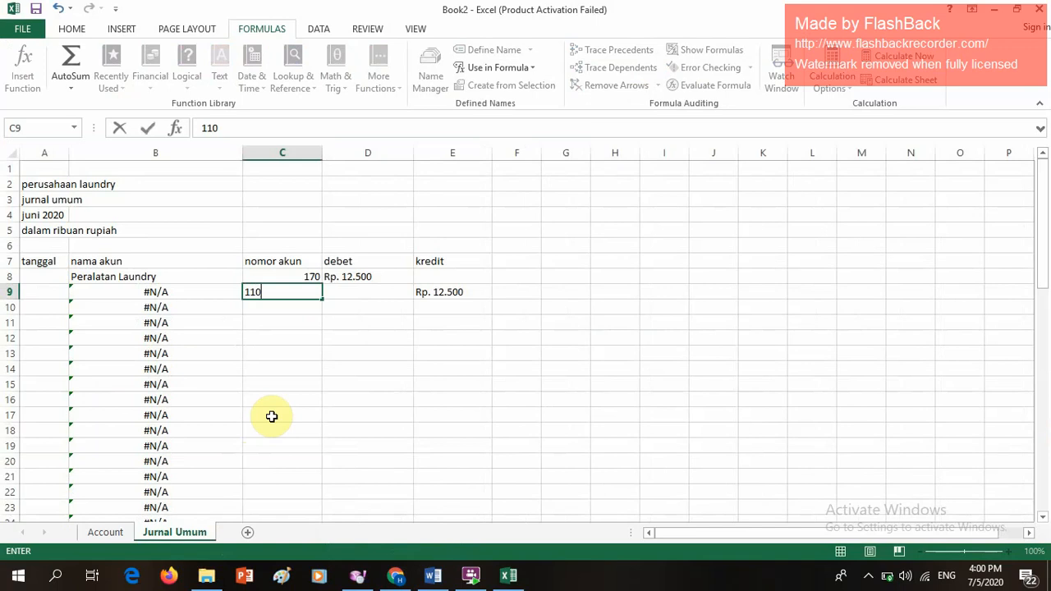
{"action": "key", "text": "Return"}
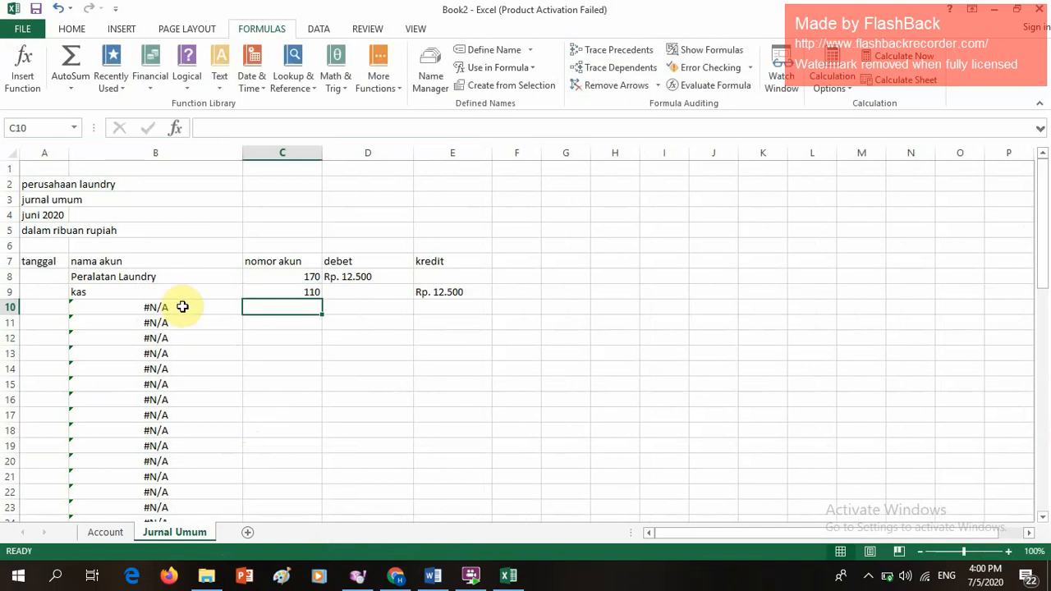
Step: Enter the transaction dates in the "tanggal" column: 1 in A8 and 2 in A10
{"action": "left_click", "coordinate": [50, 278]}
{"action": "type", "text": "1"}
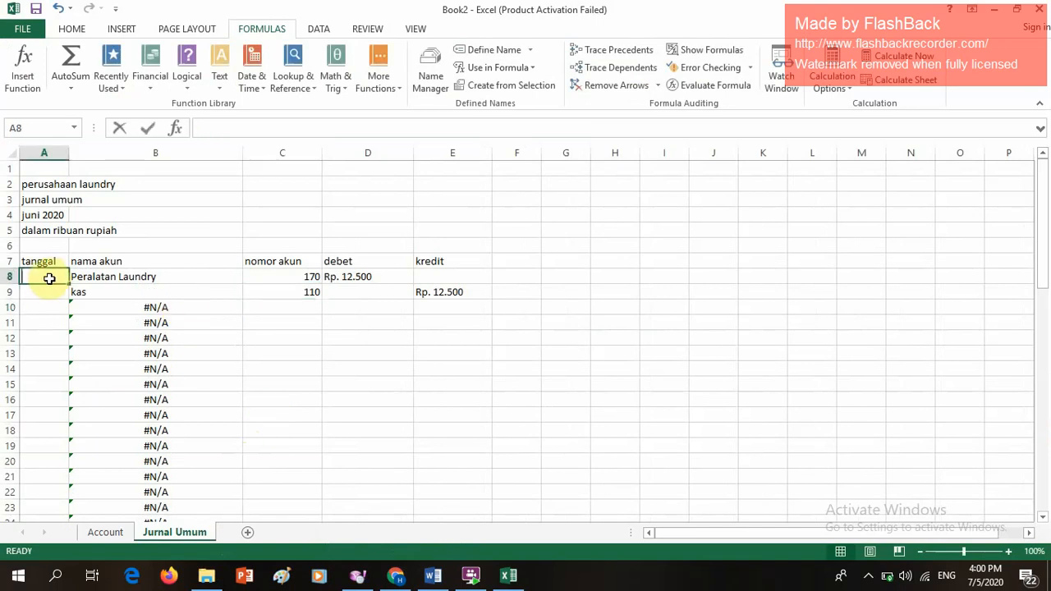
{"action": "left_click", "coordinate": [61, 310]}
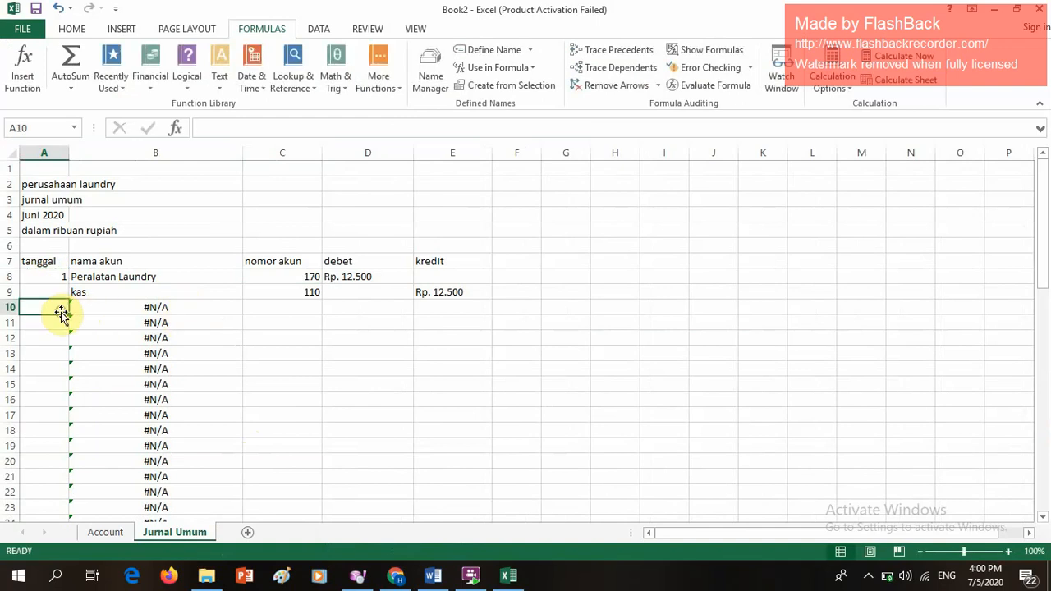
{"action": "type", "text": "2"}
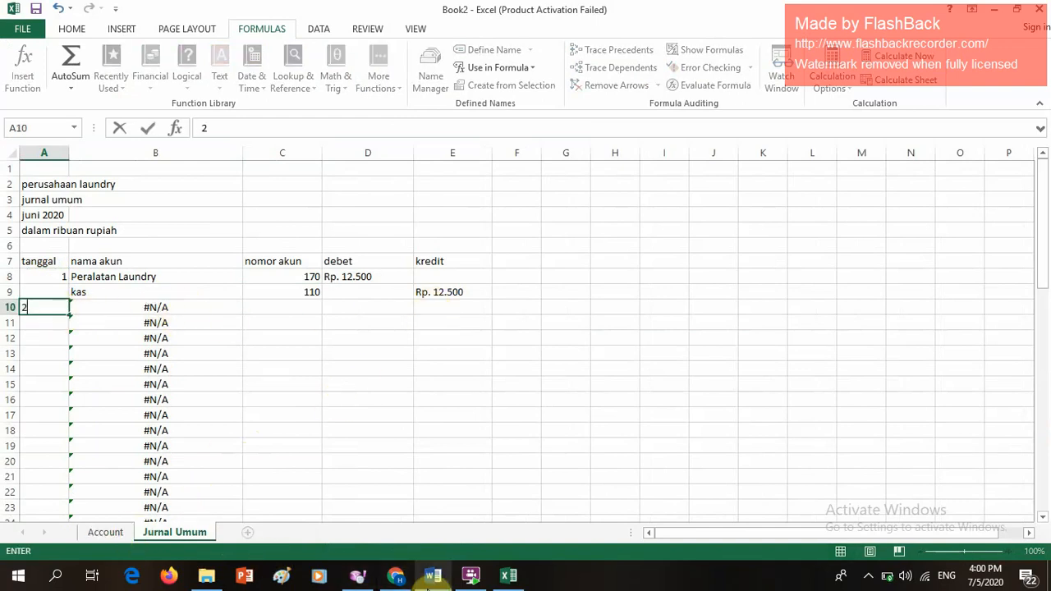
Step: Check the second transaction in the assignment, then enter the debit amount "Rp. 2.100" in D10 and account number 110 in C10
{"action": "mouse_move", "coordinate": [435, 576]}
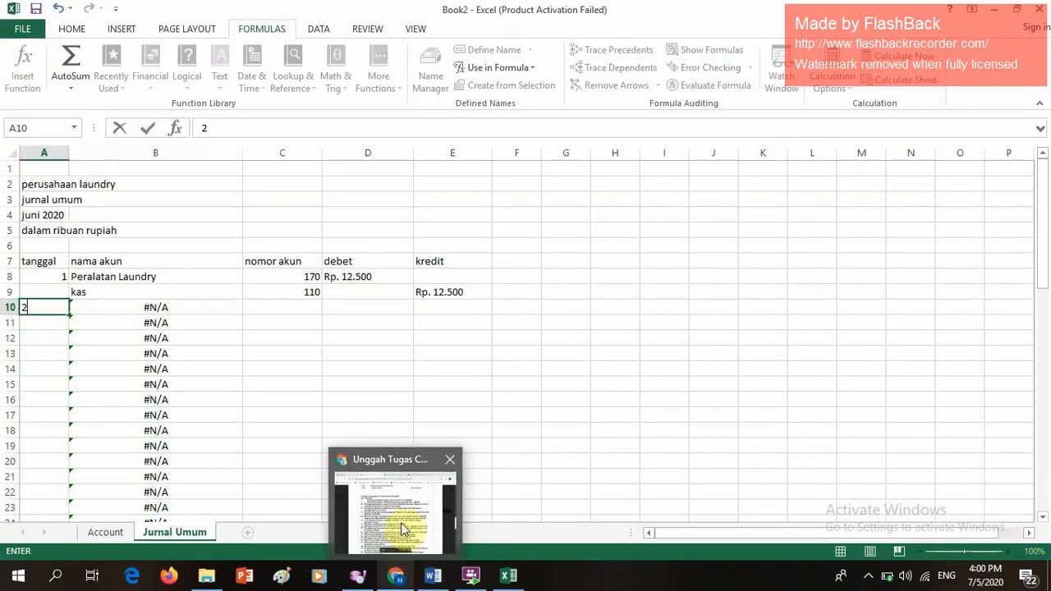
{"action": "mouse_move", "coordinate": [401, 517]}
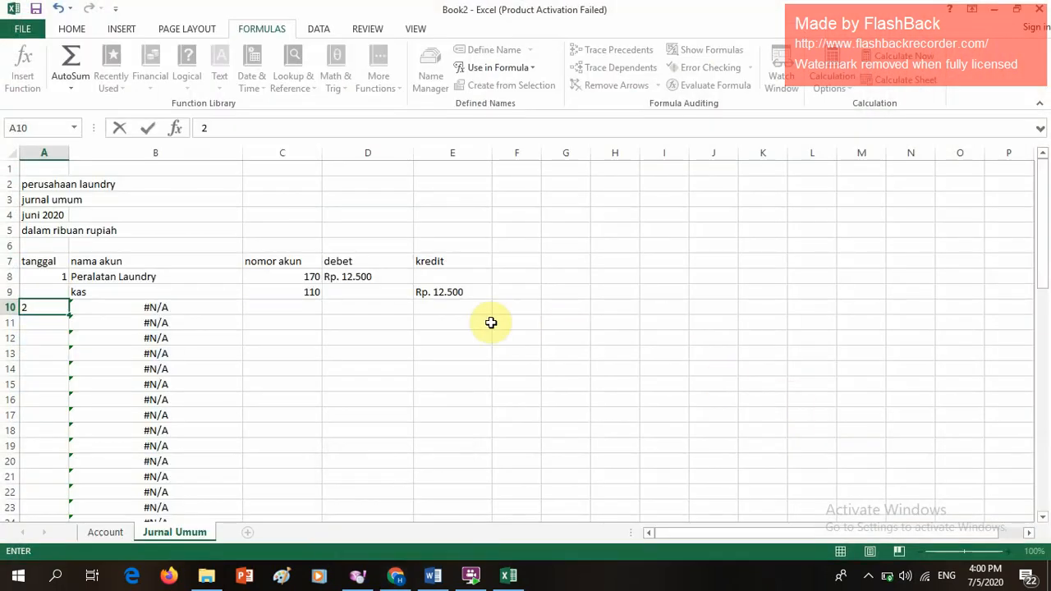
{"action": "left_click", "coordinate": [285, 310]}
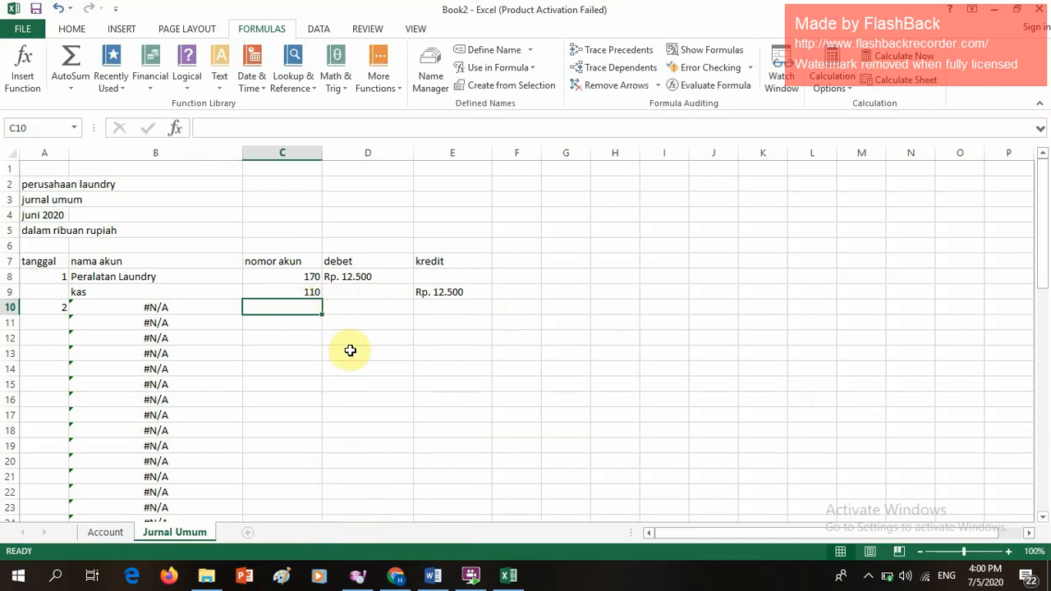
{"action": "left_click", "coordinate": [346, 308]}
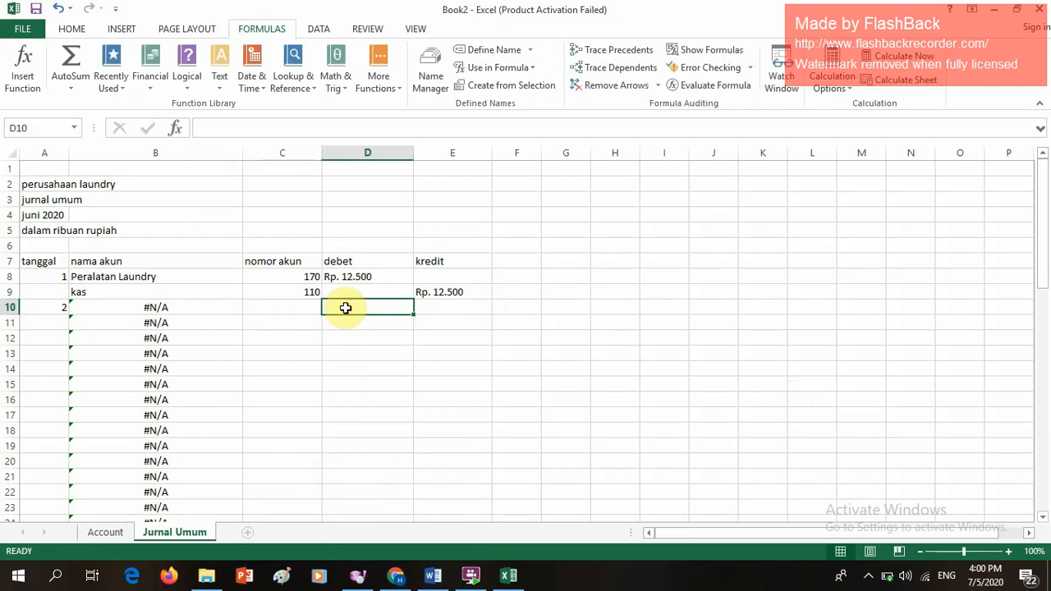
{"action": "type", "text": "Rp."}
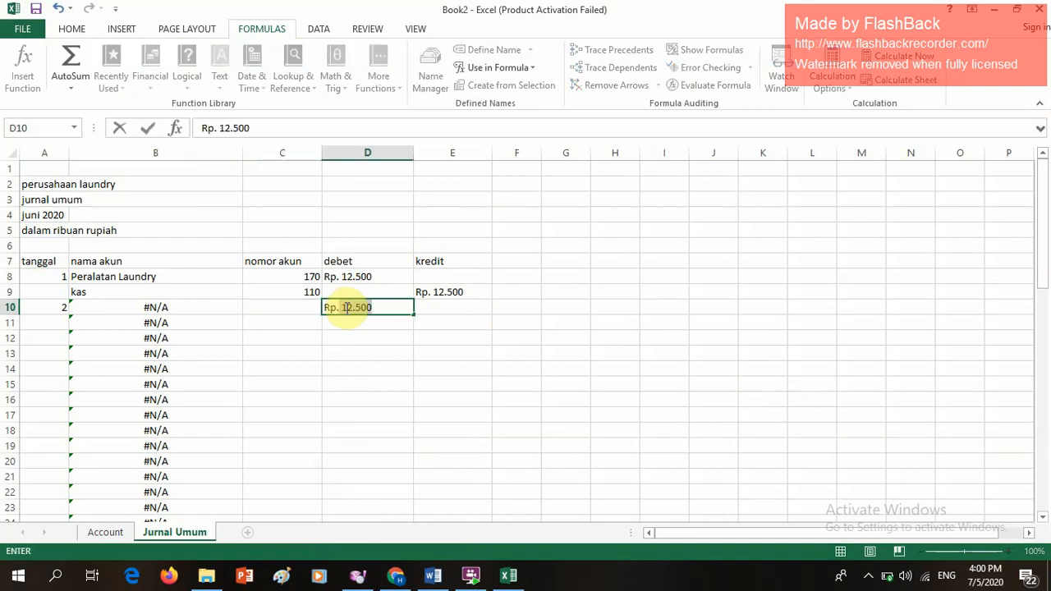
{"action": "type", "text": " 21."}
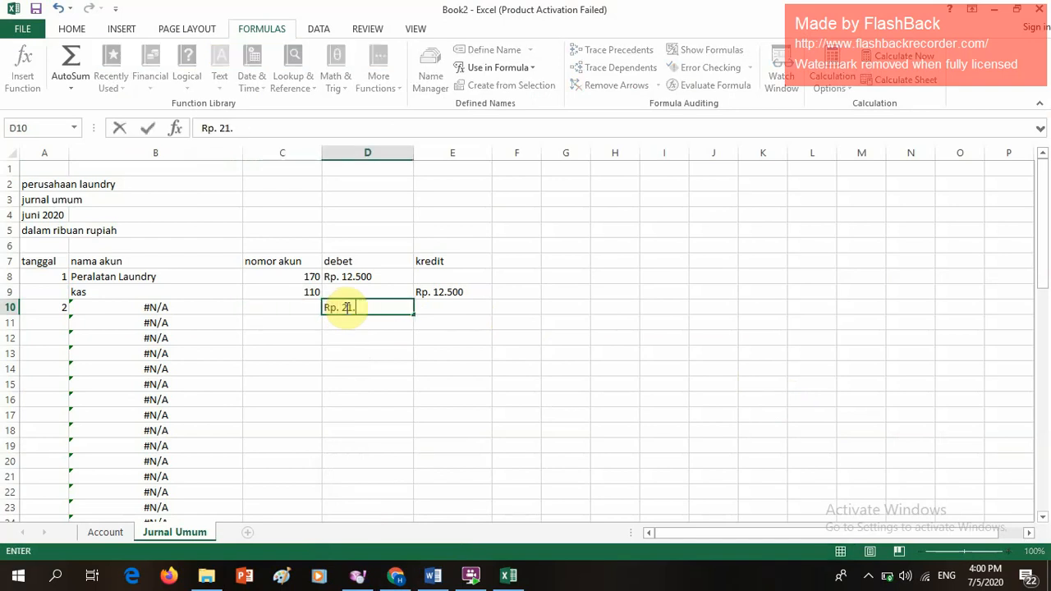
{"action": "key", "text": "BackSpace"}
{"action": "key", "text": "BackSpace"}
{"action": "type", "text": ".100"}
{"action": "left_click", "coordinate": [296, 311]}
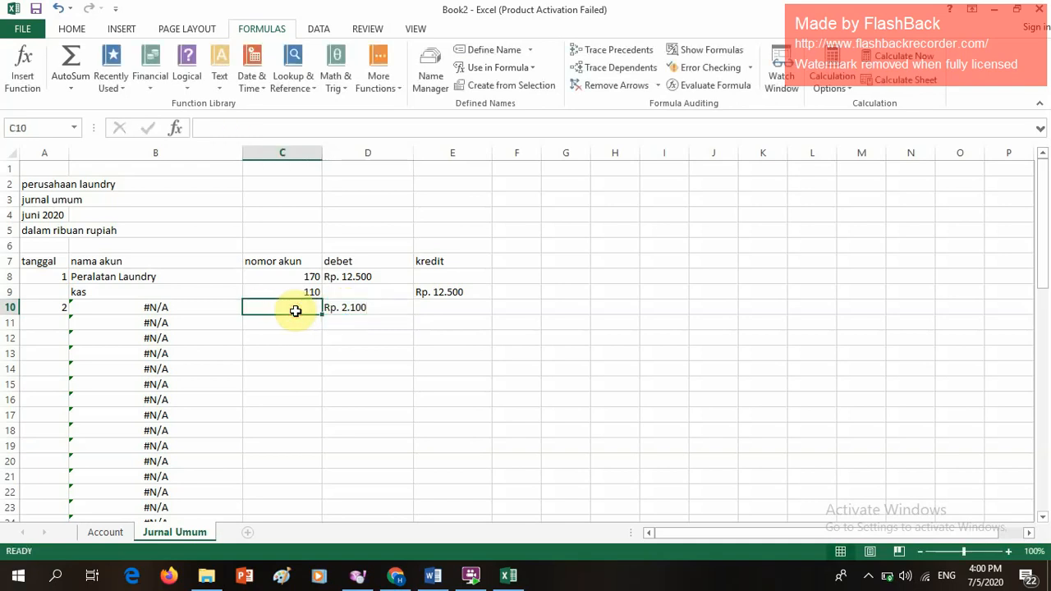
{"action": "type", "text": "110"}
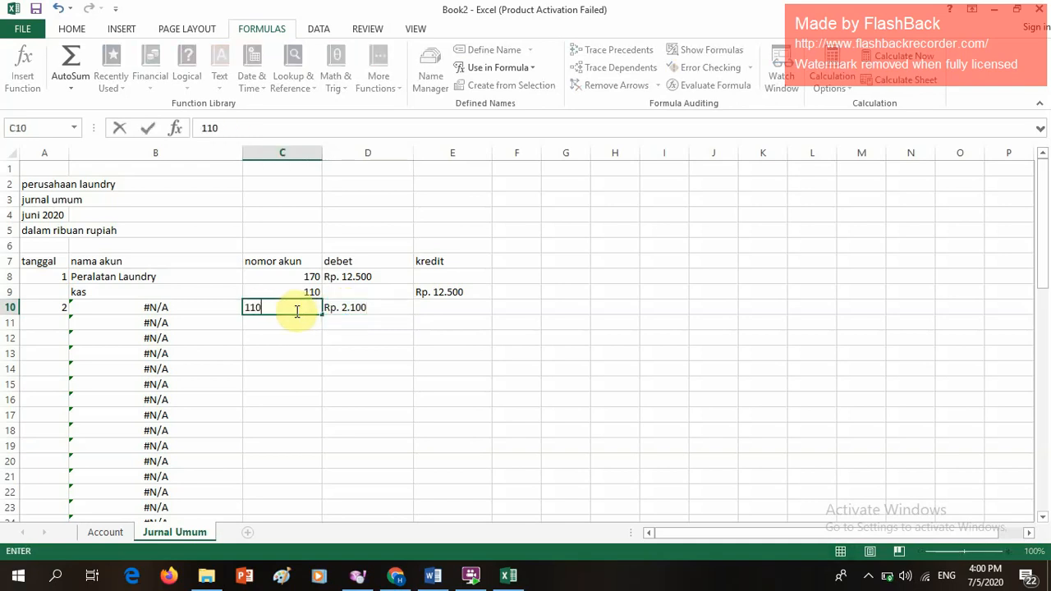
{"action": "key", "text": "Return"}
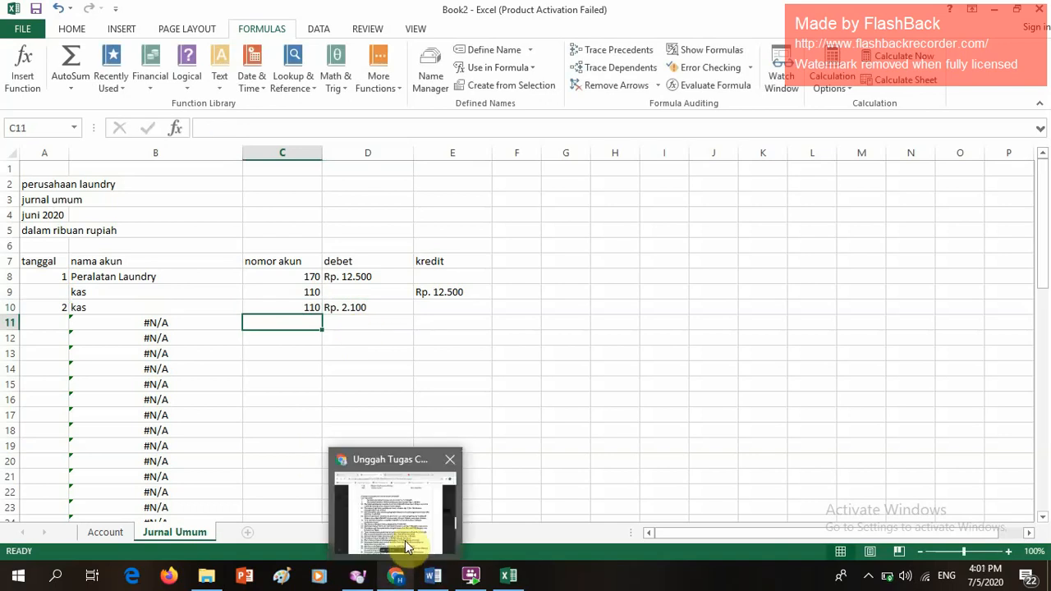
Step: Check the assignment's transaction list again and enter the matching credit amount "Rp. 2.100" in E11
{"action": "mouse_move", "coordinate": [404, 540]}
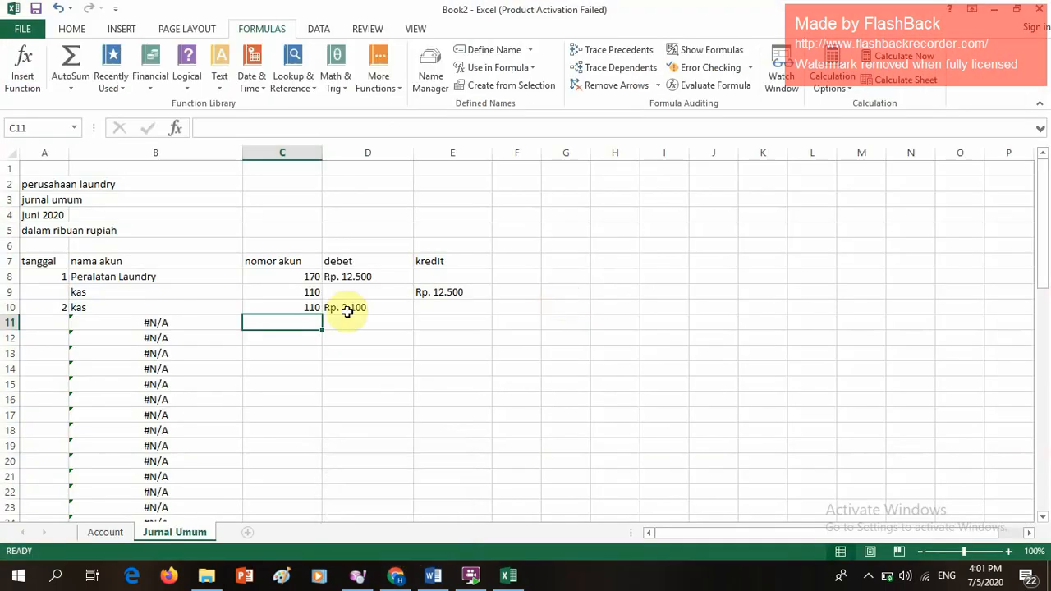
{"action": "left_click", "coordinate": [418, 323]}
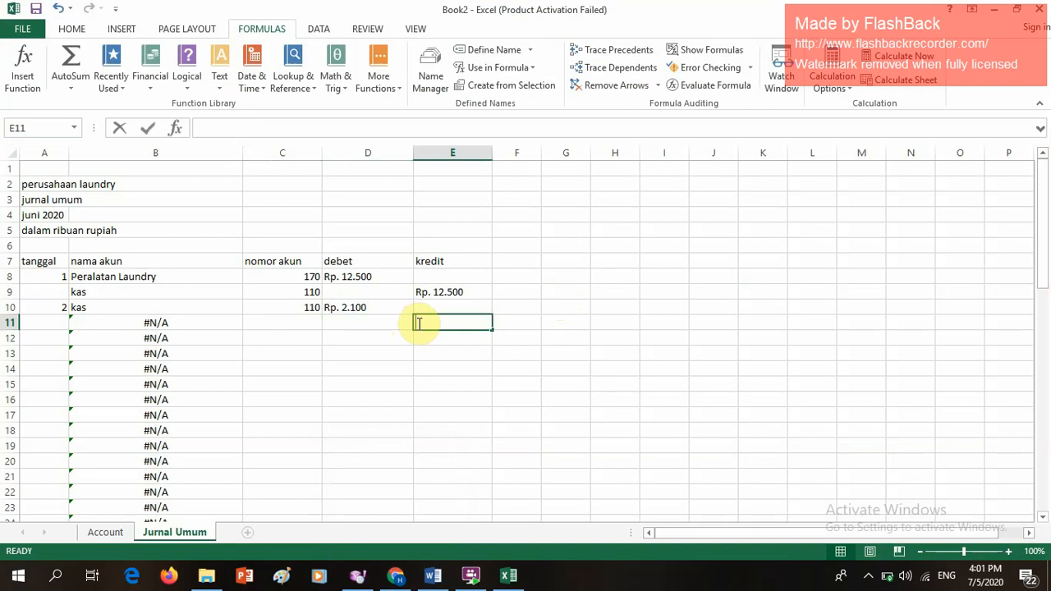
{"action": "type", "text": "Rp. "}
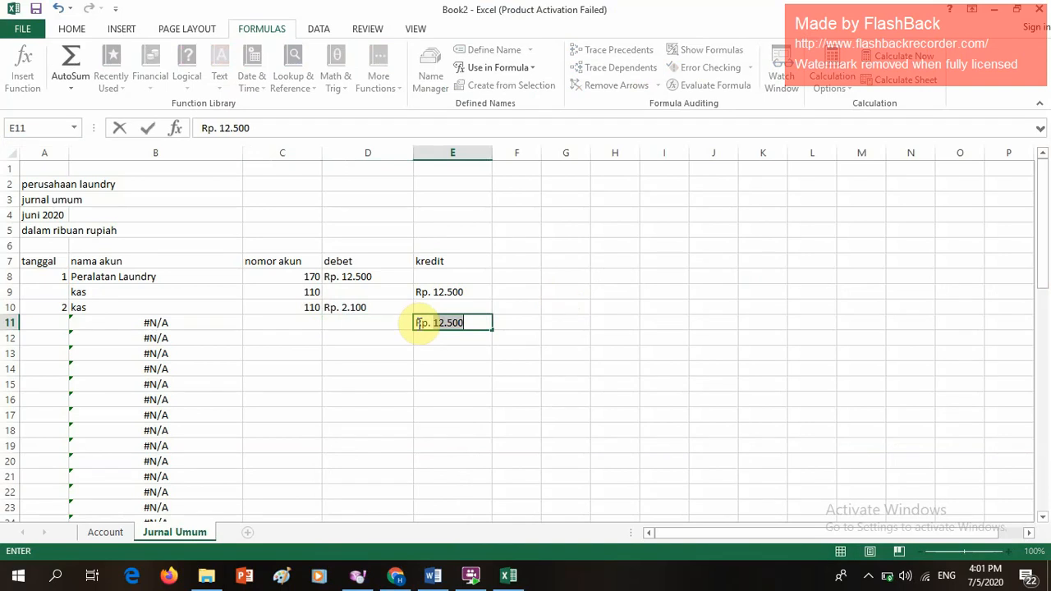
{"action": "type", "text": "2.100"}
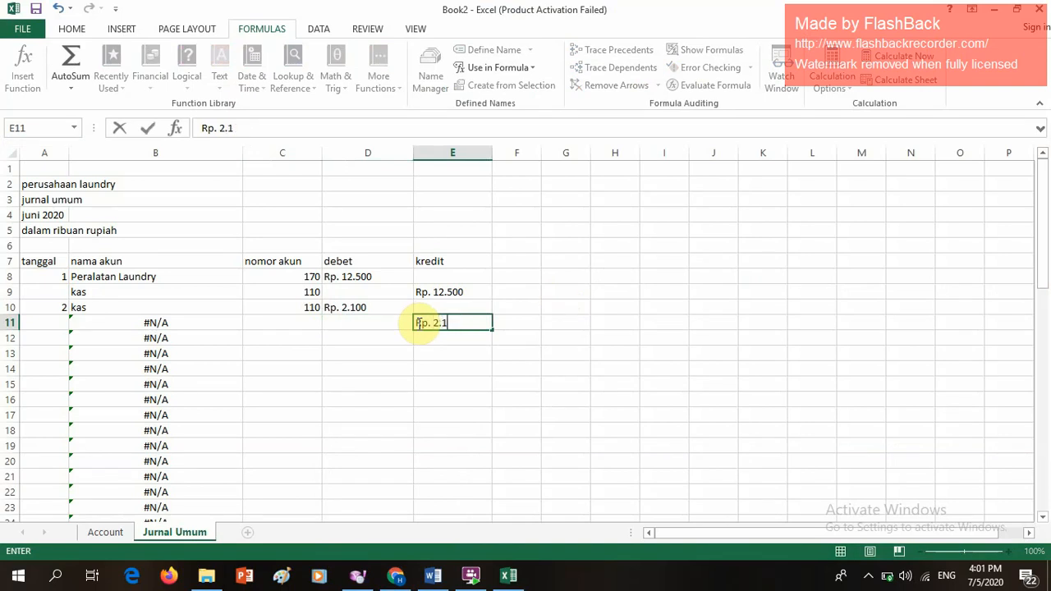
Step: Find the number of the Pendapatan Jasa account on the Account sheet and enter 400 in C11 of Jurnal Umum
{"action": "left_click", "coordinate": [129, 533]}
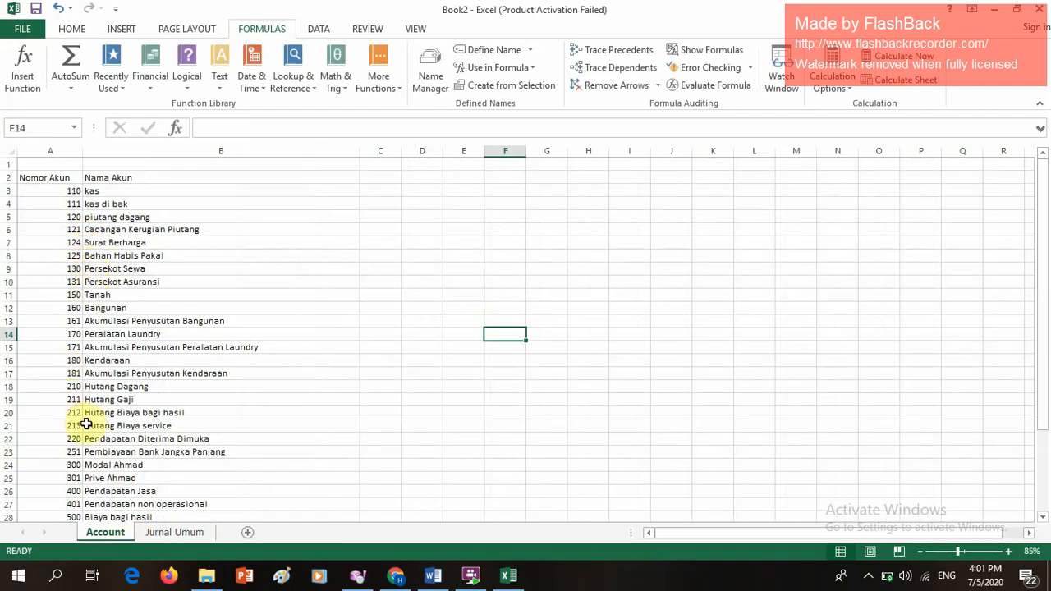
{"action": "scroll", "coordinate": [86, 425], "scroll_direction": "down", "scroll_amount": 2}
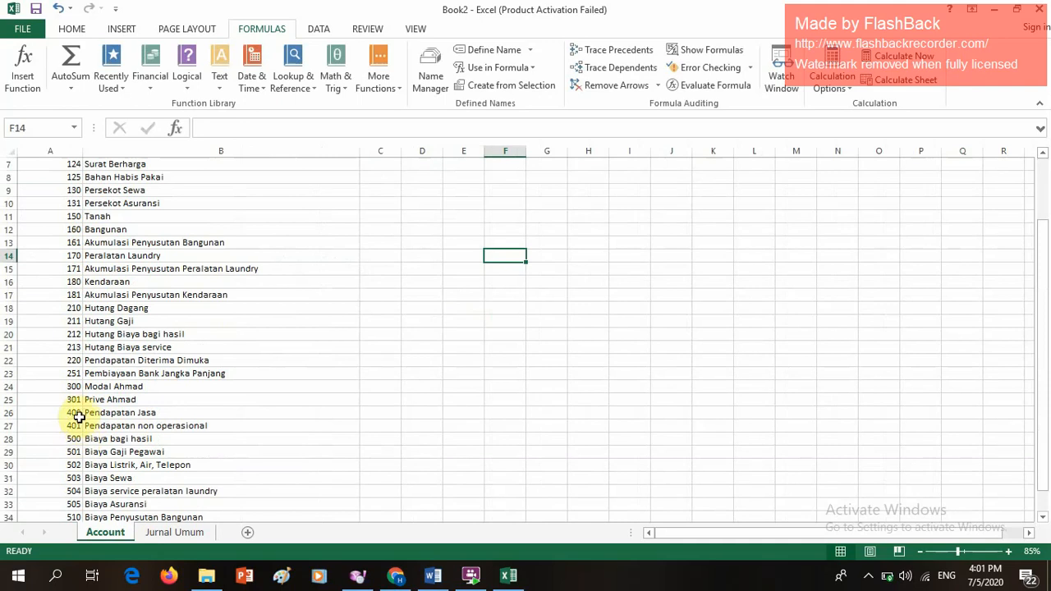
{"action": "left_click", "coordinate": [77, 417]}
{"action": "left_click", "coordinate": [156, 534]}
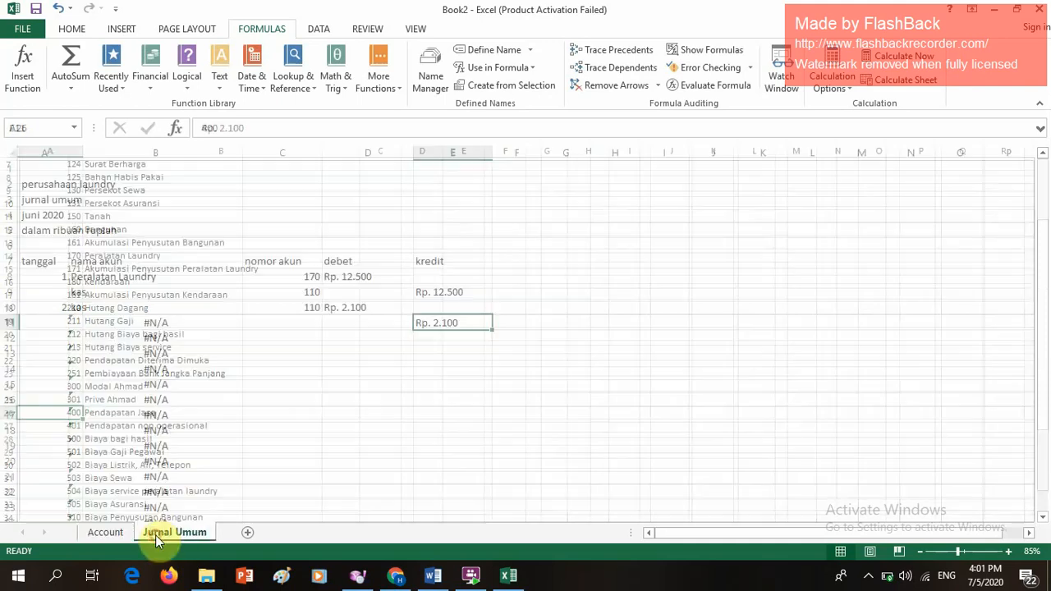
{"action": "left_click", "coordinate": [296, 322]}
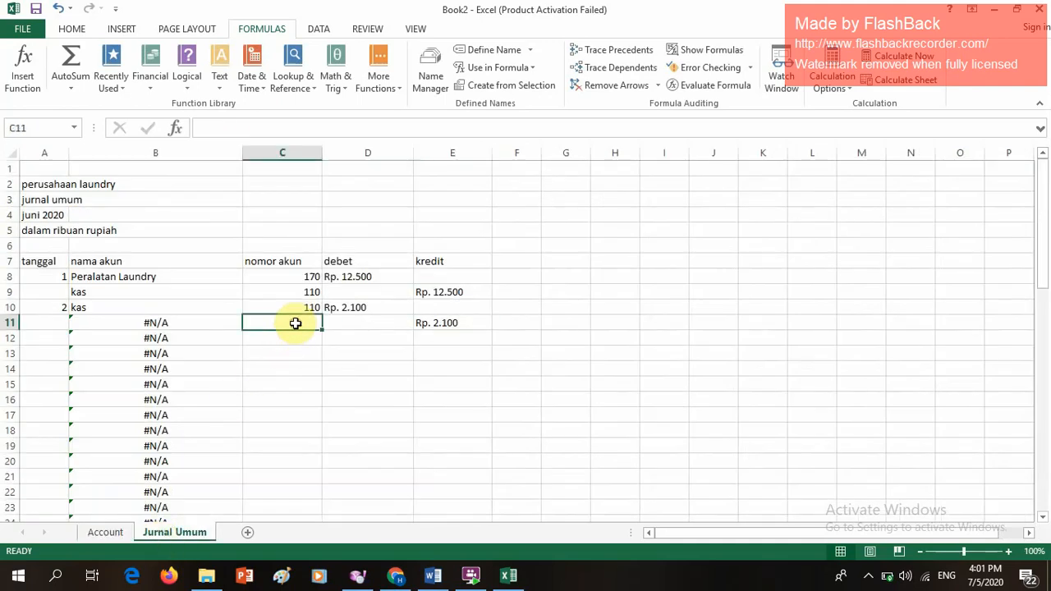
{"action": "type", "text": "400"}
{"action": "left_click", "coordinate": [296, 339]}
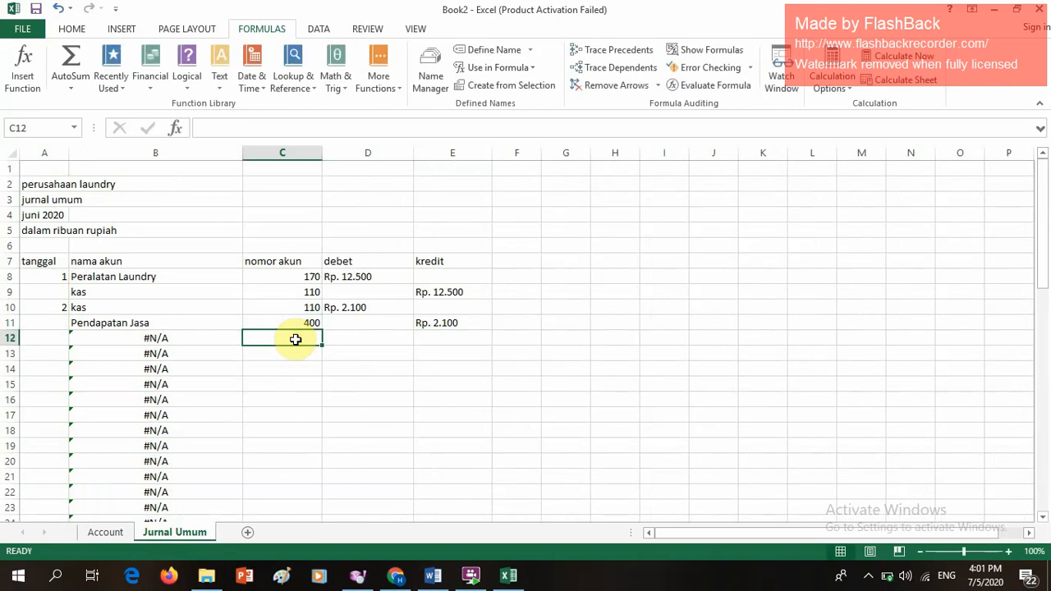
Step: Check the next transaction in the assignment's list and enter its date, 4, in A12
{"action": "left_click", "coordinate": [58, 352]}
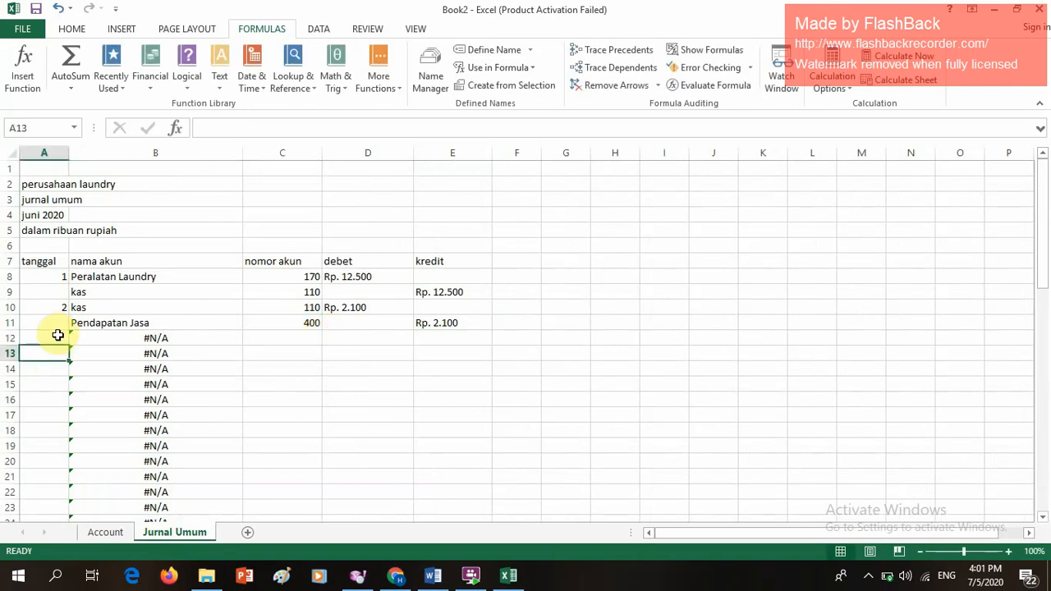
{"action": "left_click", "coordinate": [57, 336]}
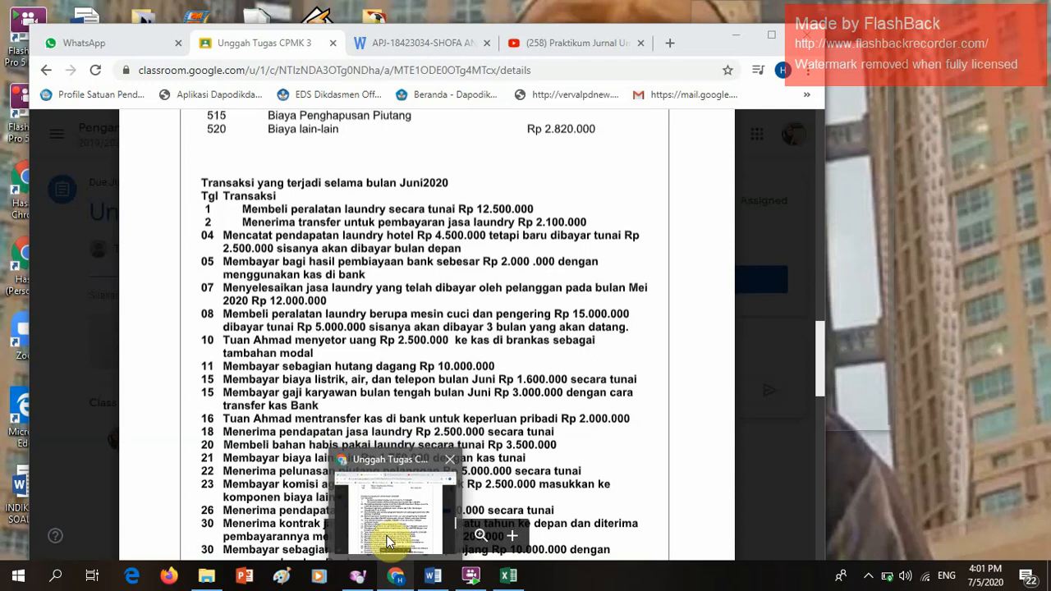
{"action": "key", "text": "alt+Tab"}
{"action": "type", "text": "4"}
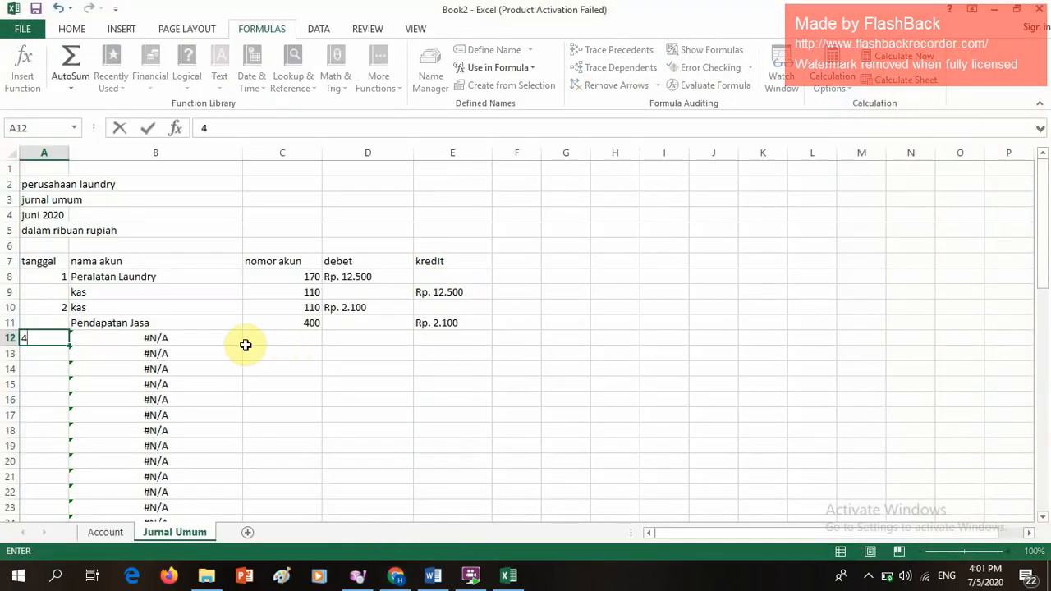
Step: Enter the two debit amounts for the transaction of the 4th: "Rp. 2.000" in D12 and "Rp. 2.500" in D13
{"action": "left_click", "coordinate": [343, 341]}
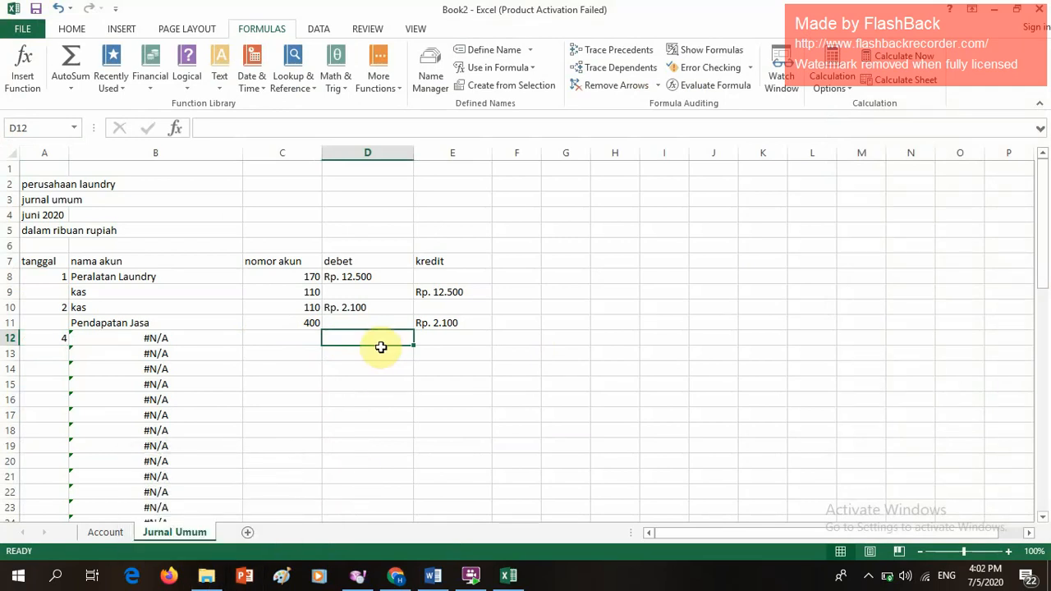
{"action": "type", "text": "Rp"}
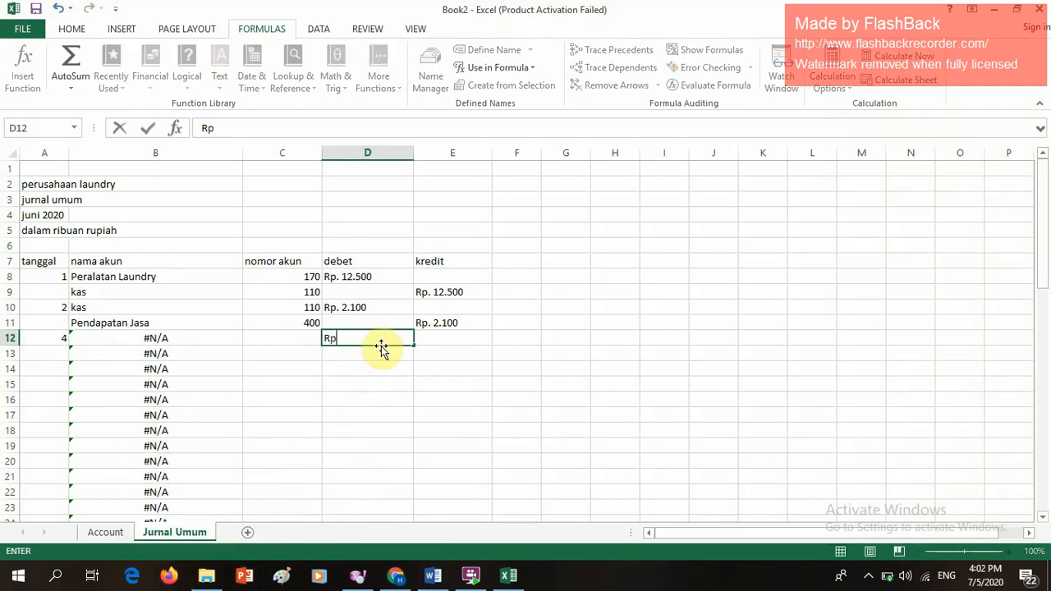
{"action": "type", "text": ".2"}
{"action": "key", "text": "BackSpace"}
{"action": "type", "text": "2.000"}
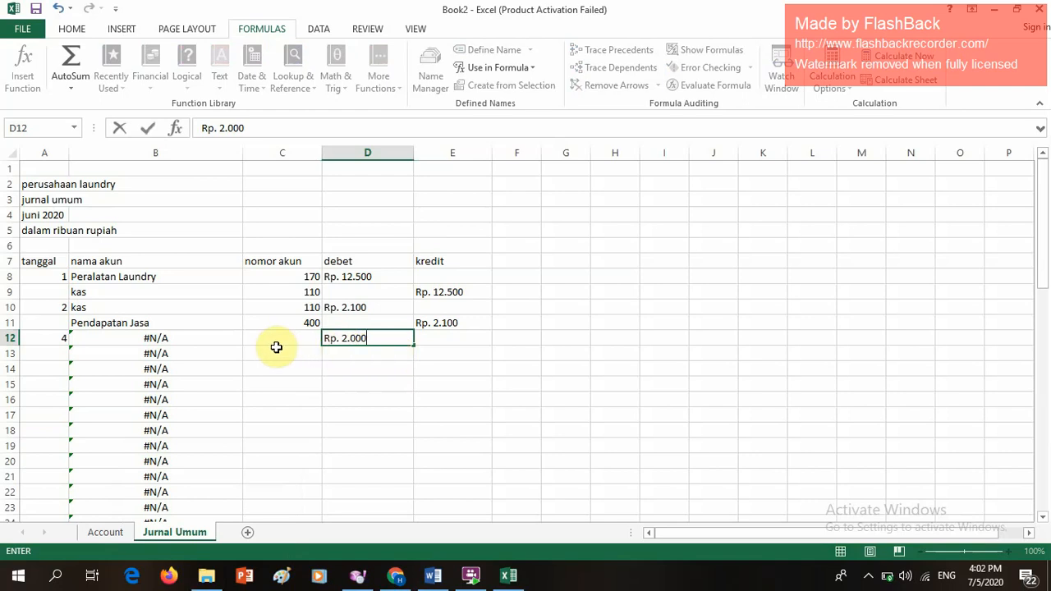
{"action": "left_click", "coordinate": [338, 354]}
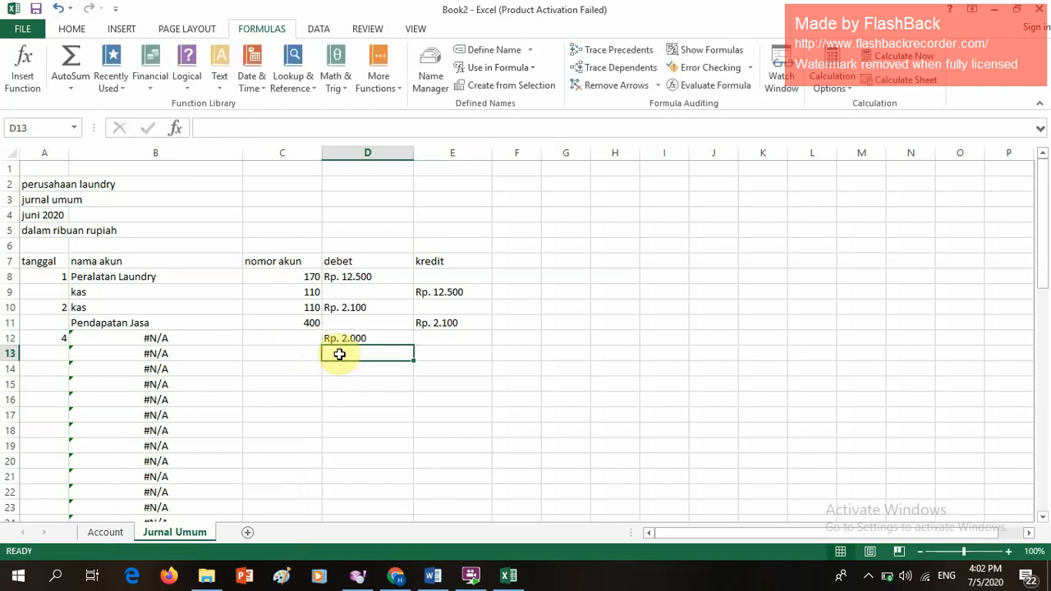
{"action": "type", "text": "R"}
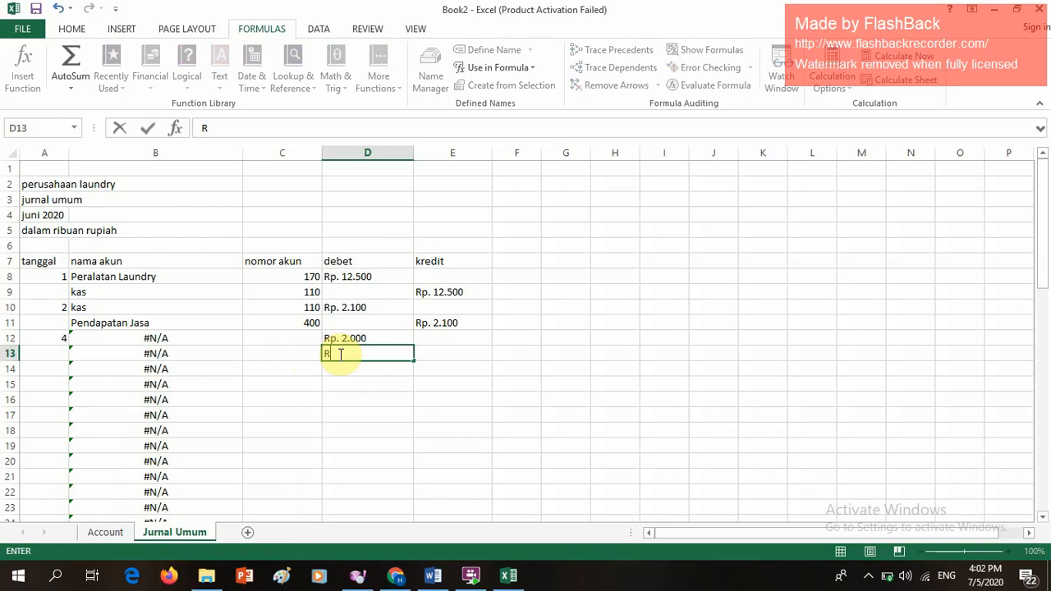
{"action": "type", "text": "p. 2.500"}
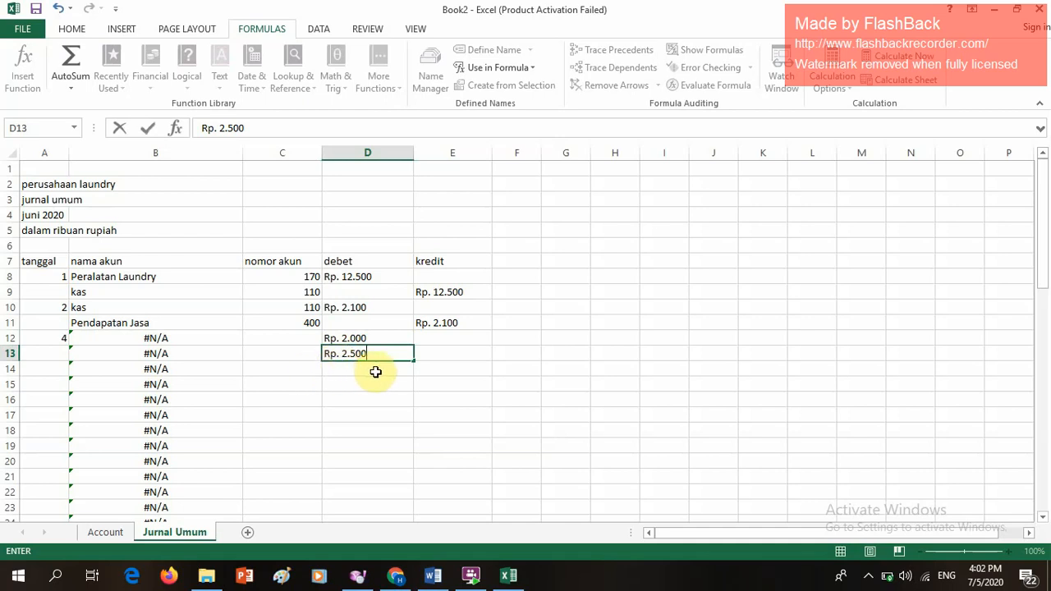
Step: Enter the credit amount "Rp. 24.500" in E14 for the transaction of the 4th
{"action": "left_click", "coordinate": [430, 372]}
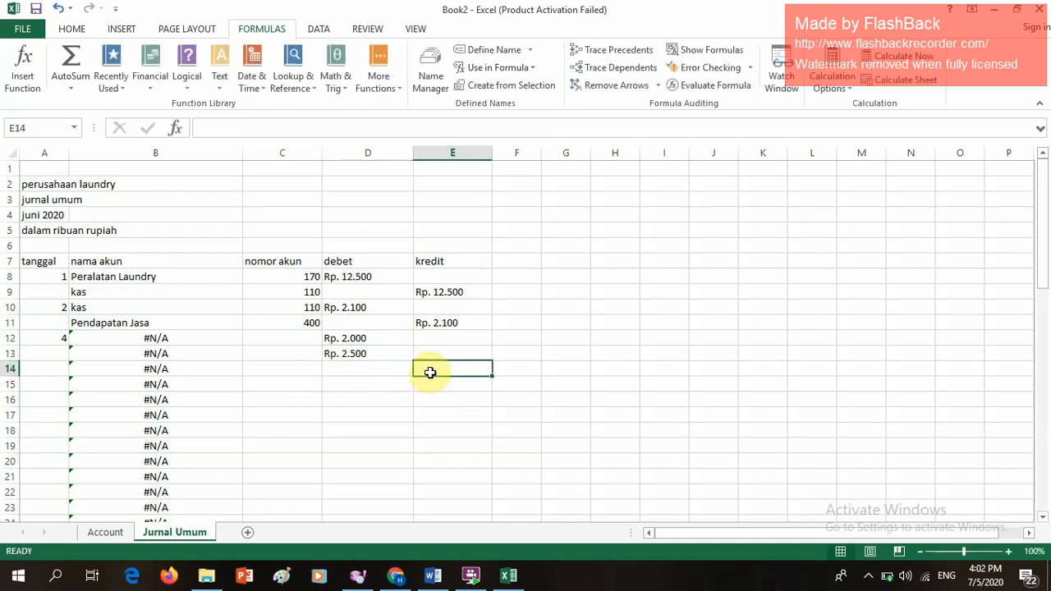
{"action": "type", "text": "Rp."}
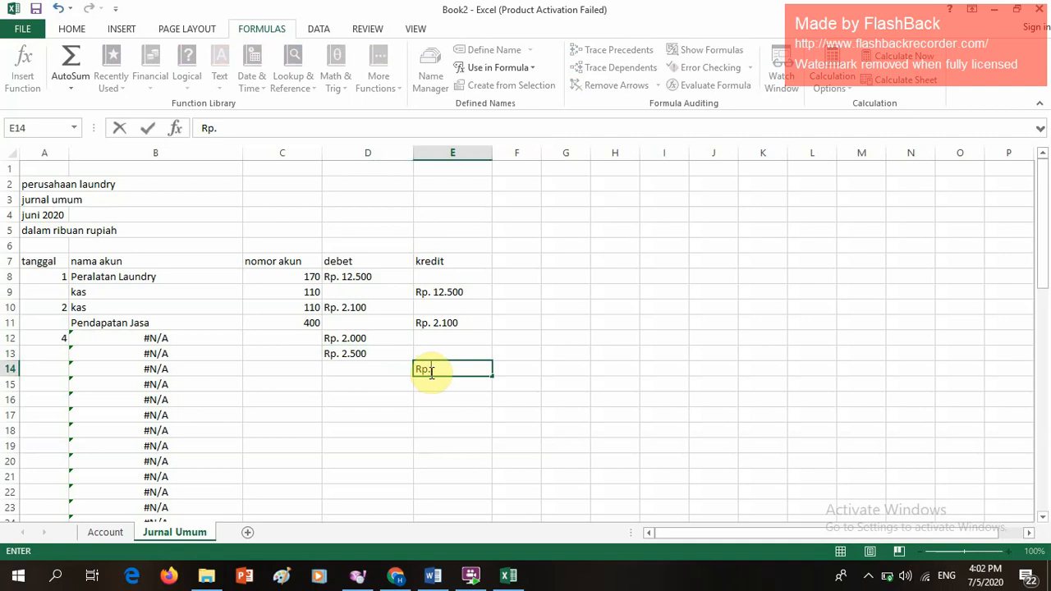
{"action": "type", "text": " 24.500"}
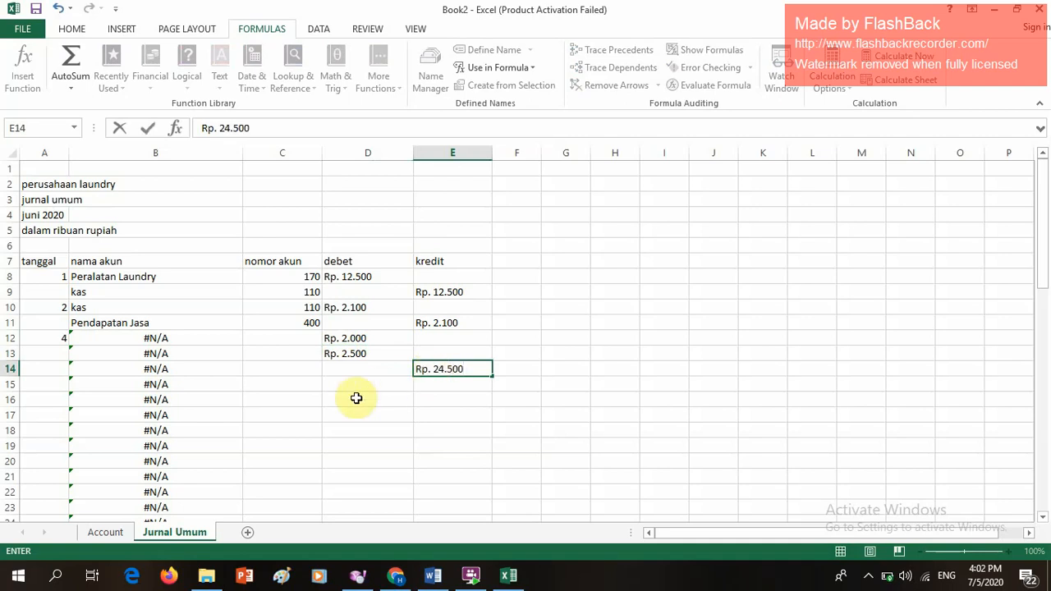
Step: Find the piutang dagang account's number on the Account sheet and enter 120 in C12 and 110 in C13 of Jurnal Umum
{"action": "left_click", "coordinate": [282, 342]}
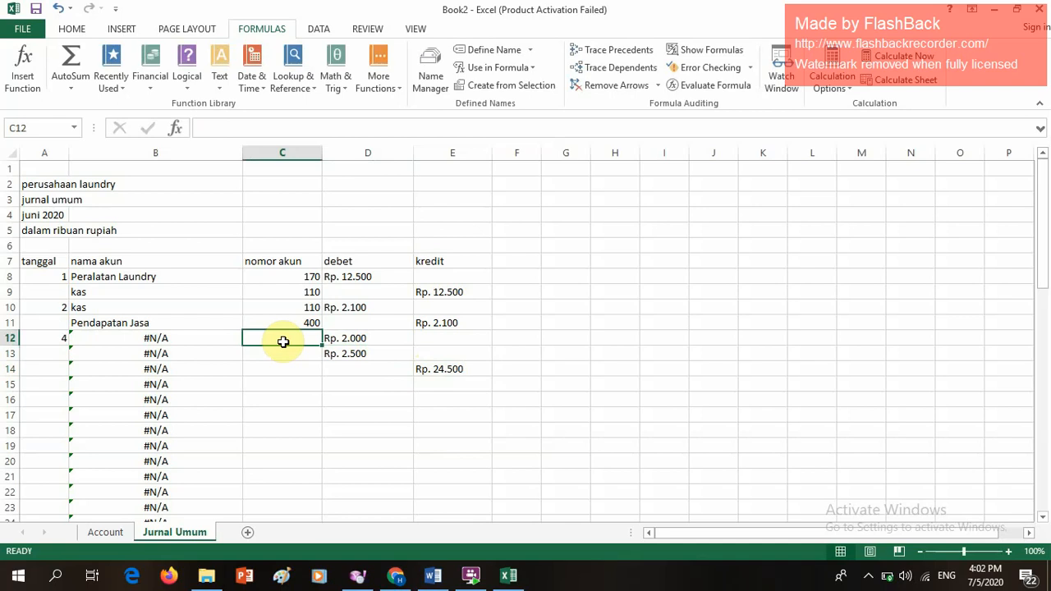
{"action": "left_click", "coordinate": [115, 538]}
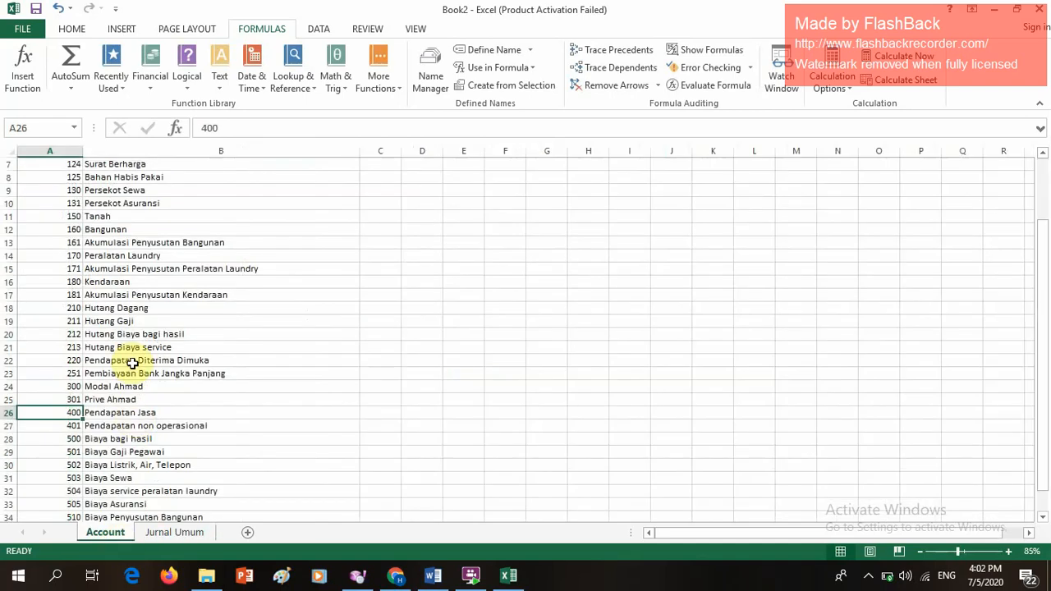
{"action": "scroll", "coordinate": [129, 320], "scroll_direction": "up", "scroll_amount": 2}
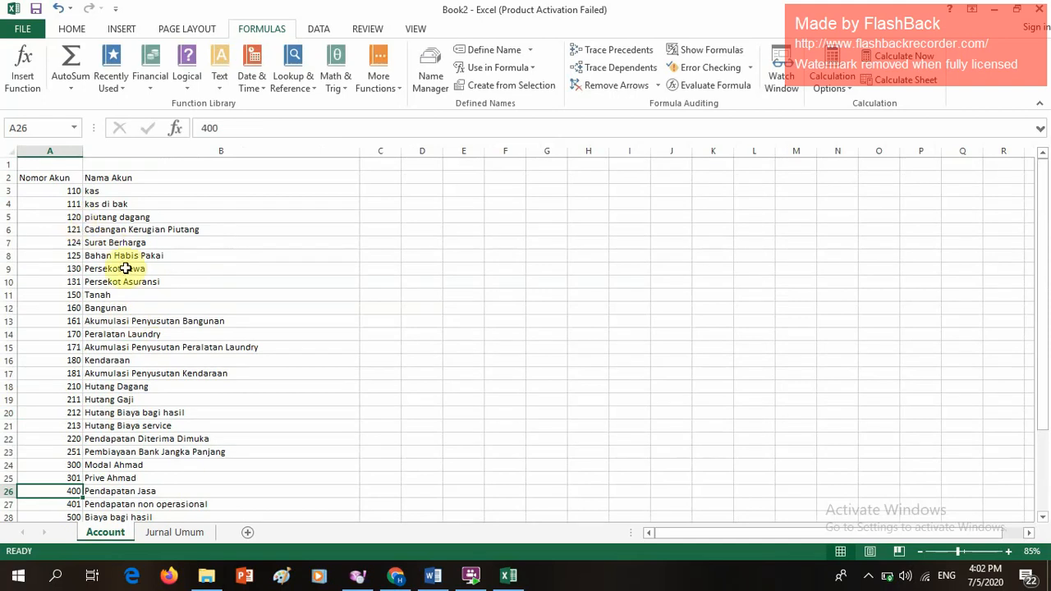
{"action": "left_click", "coordinate": [202, 533]}
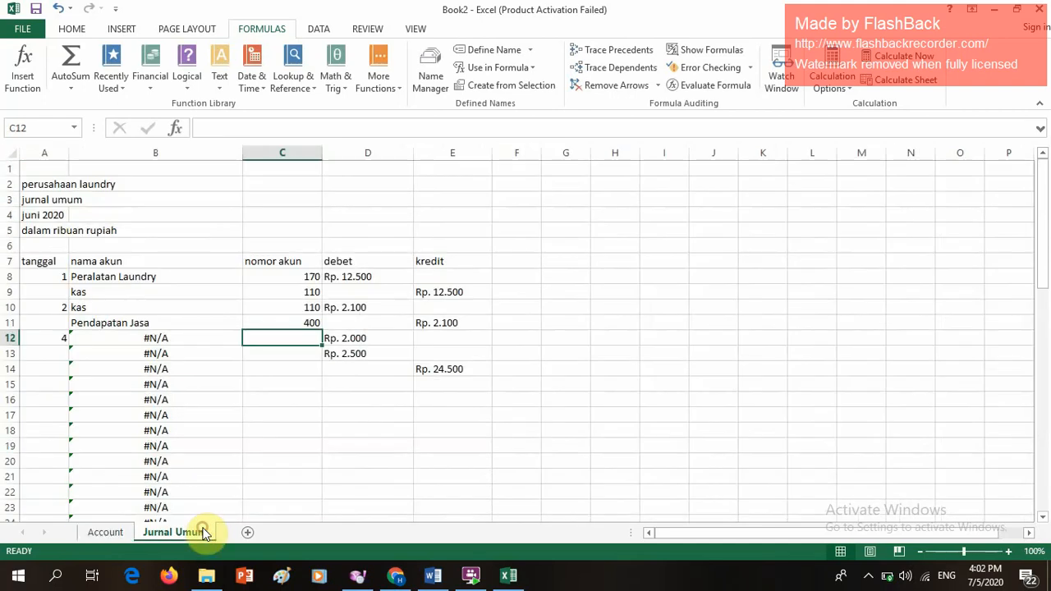
{"action": "type", "text": "120"}
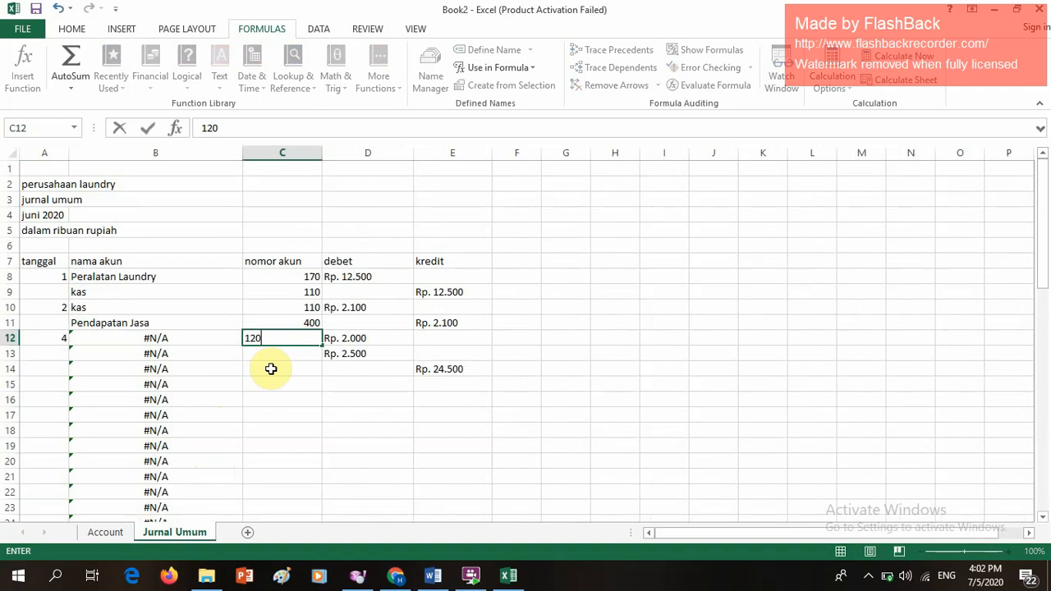
{"action": "key", "text": "Return"}
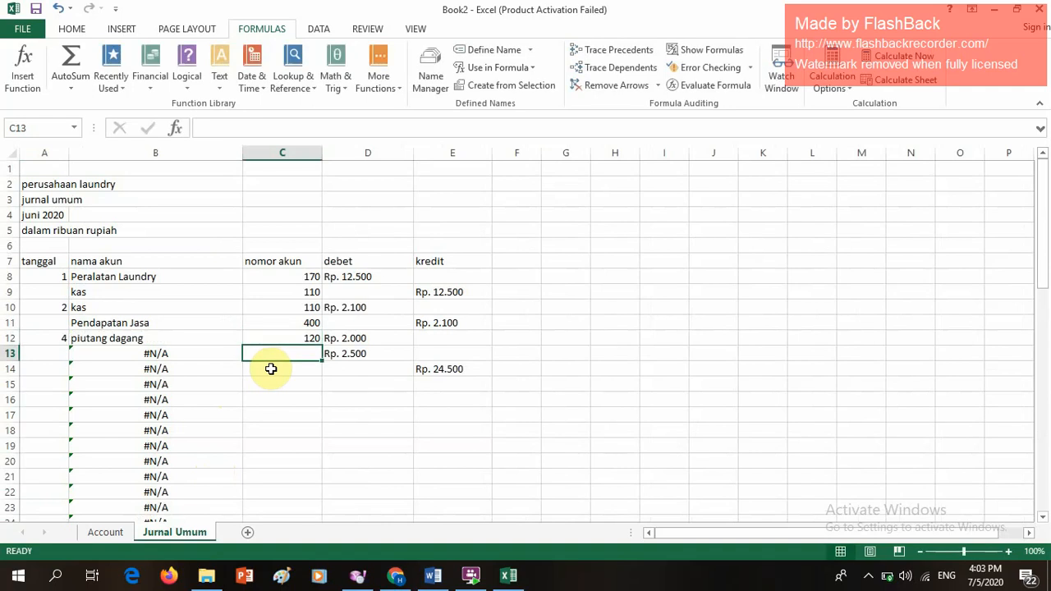
{"action": "type", "text": "110"}
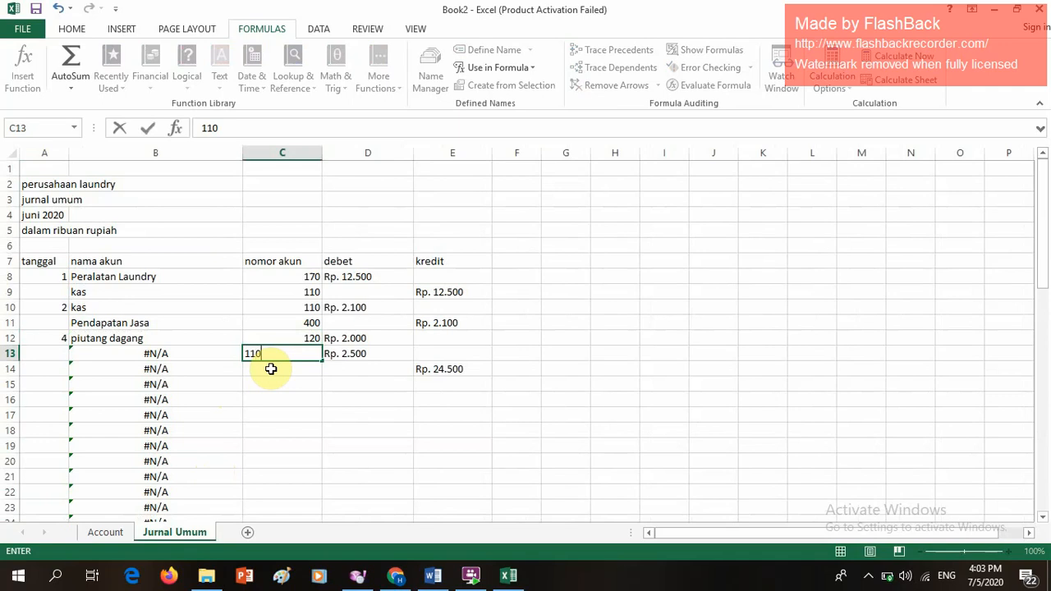
{"action": "key", "text": "Return"}
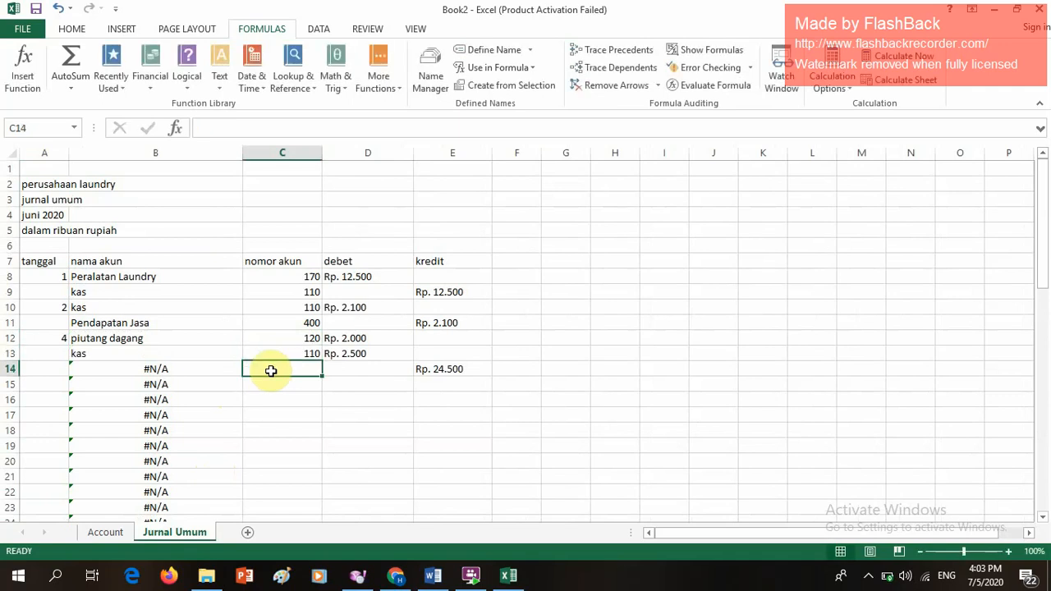
Step: Correct the credit amount in E14 to "Rp. 4.500"
{"action": "left_click", "coordinate": [437, 369]}
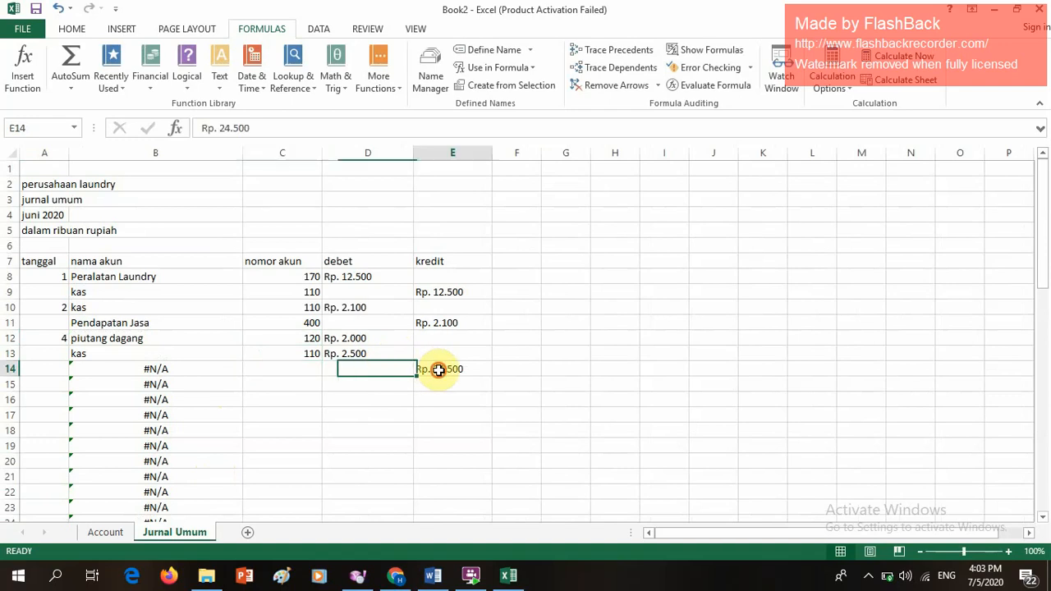
{"action": "left_click", "coordinate": [225, 128]}
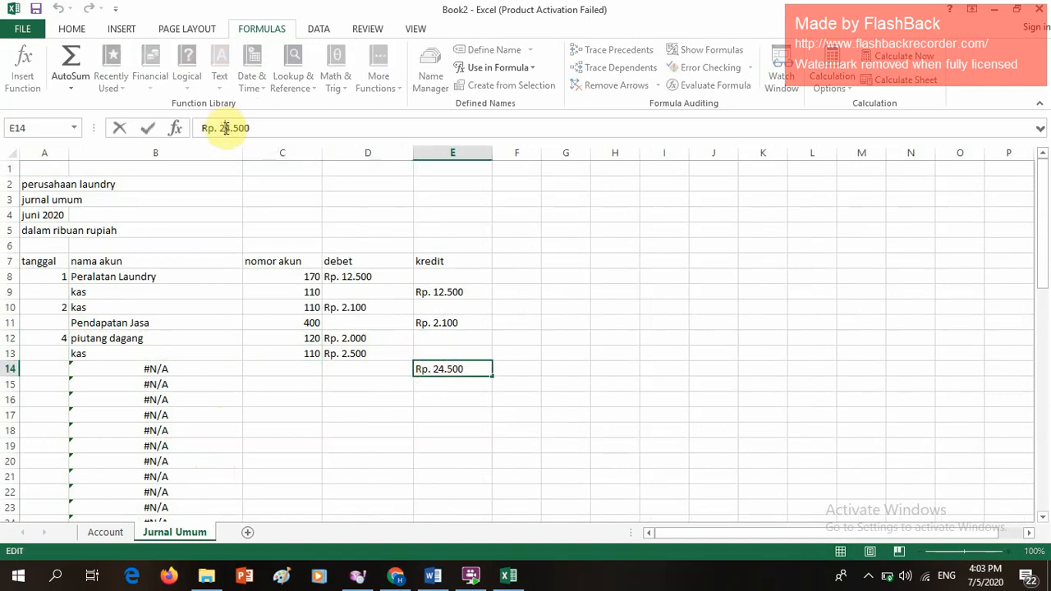
{"action": "key", "text": "BackSpace"}
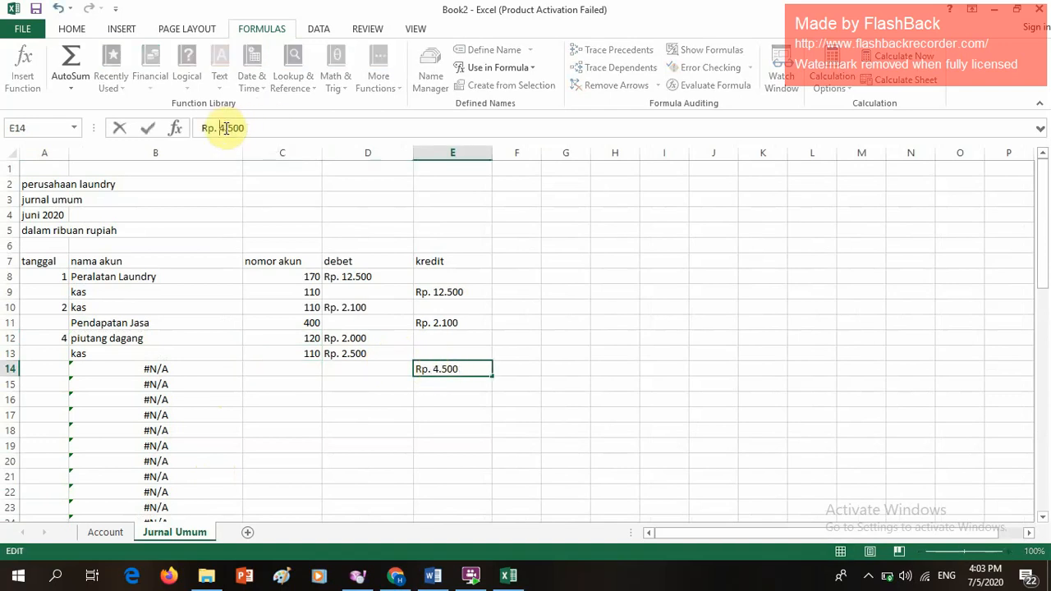
Step: Enter the Pendapatan Jasa account number 400 in C14
{"action": "left_click", "coordinate": [314, 374]}
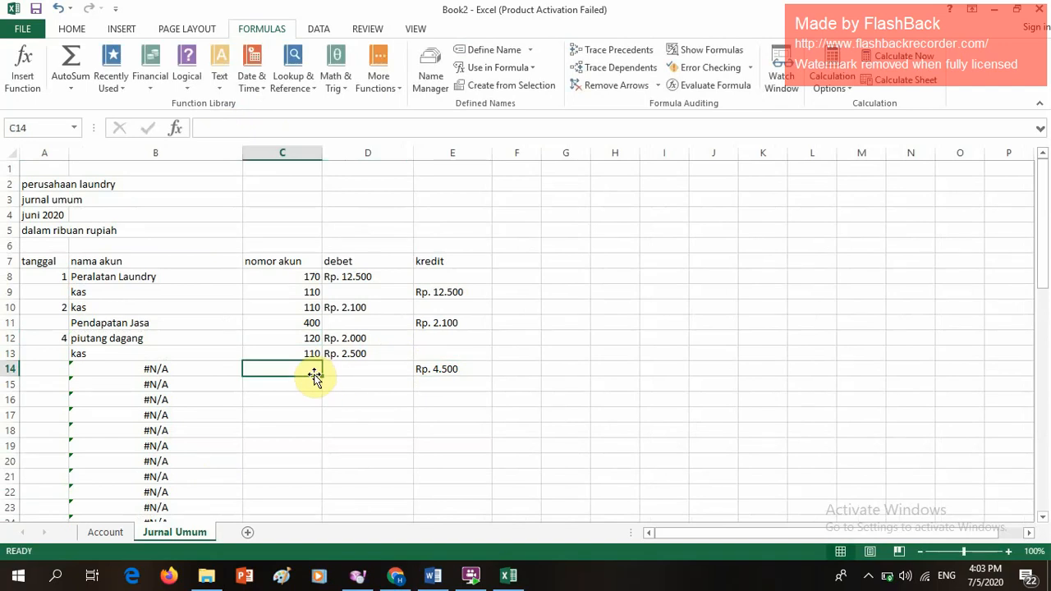
{"action": "type", "text": "400"}
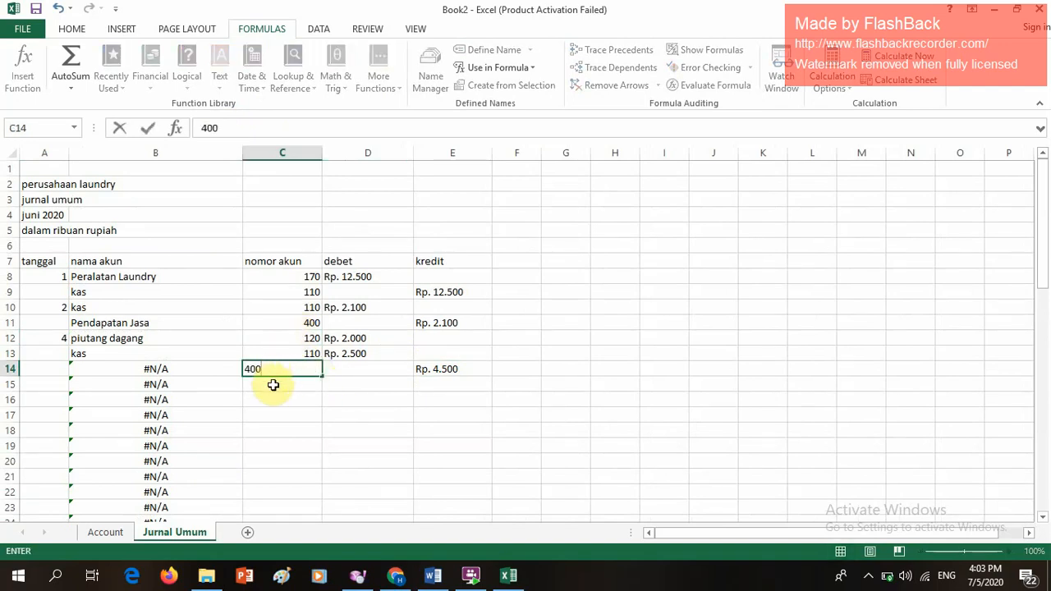
{"action": "left_click", "coordinate": [274, 385]}
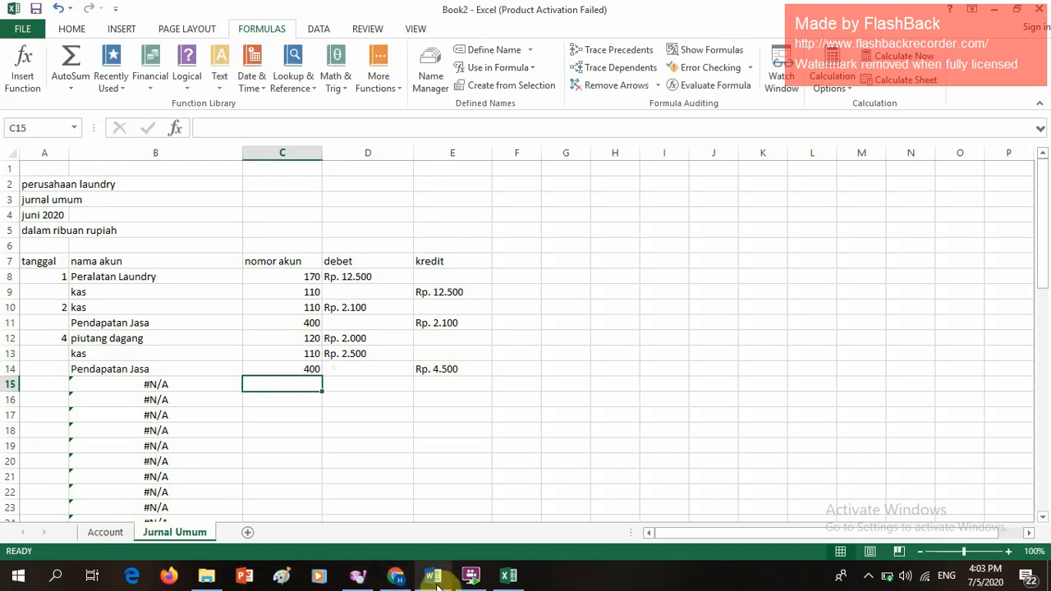
Step: Check the next transaction in the assignment's list and enter its debit amount, "Rp. 2.000", in D15
{"action": "mouse_move", "coordinate": [397, 577]}
{"action": "mouse_move", "coordinate": [414, 535]}
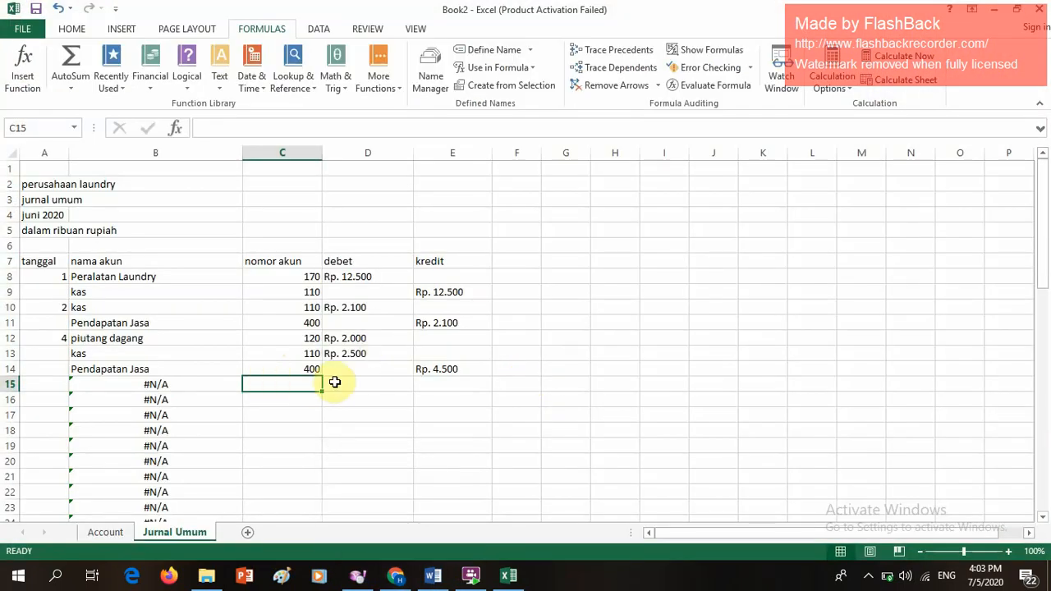
{"action": "left_click", "coordinate": [335, 383]}
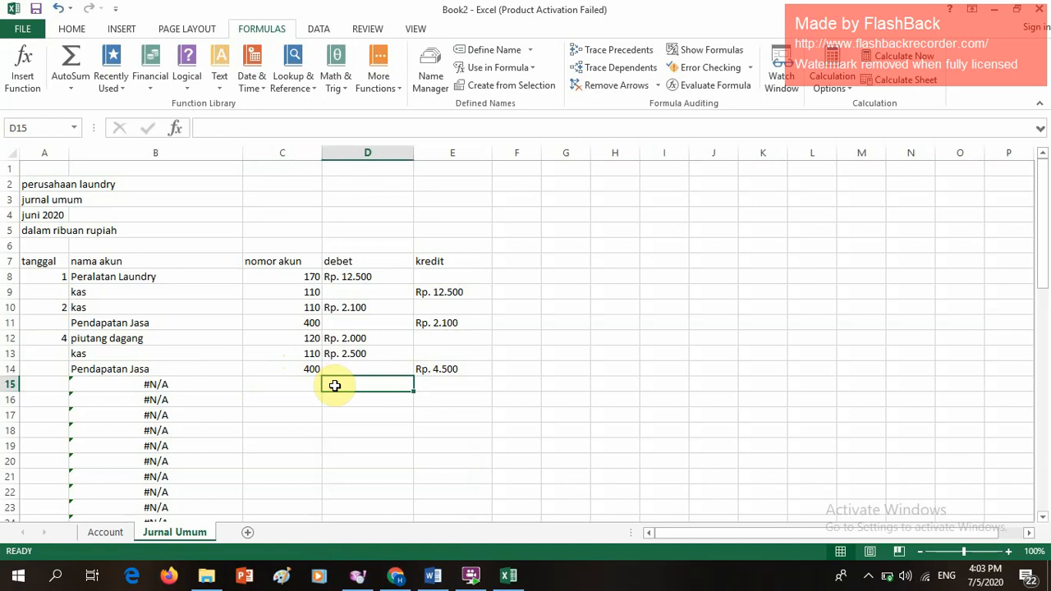
{"action": "type", "text": "R"}
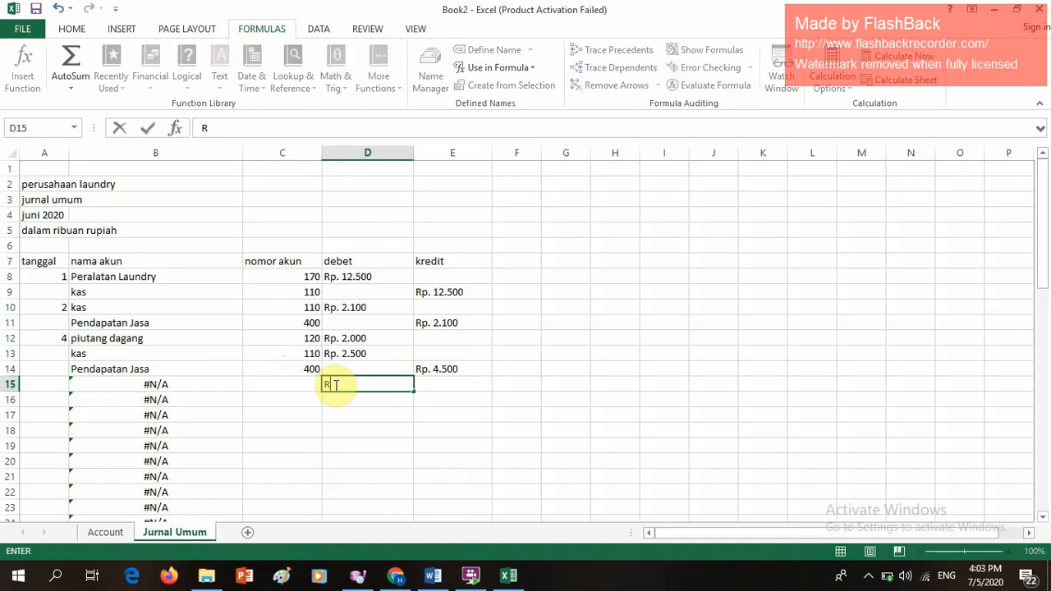
{"action": "type", "text": "p. 2.0"}
{"action": "key", "text": "BackSpace"}
{"action": "type", "text": ".000"}
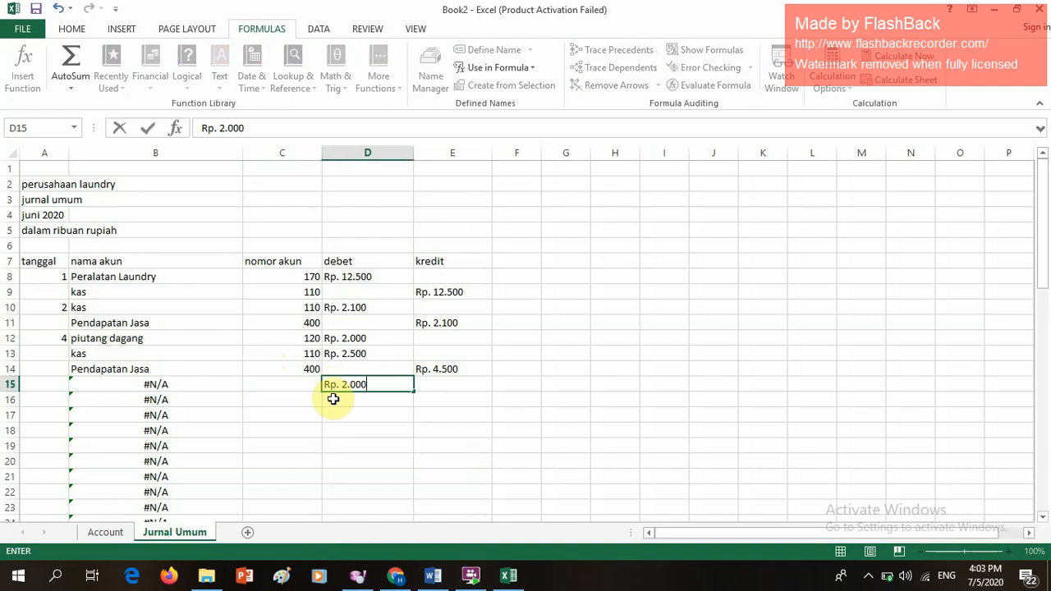
Step: Enter the matching credit amount "Rp. 2.000" in E16
{"action": "left_click", "coordinate": [436, 404]}
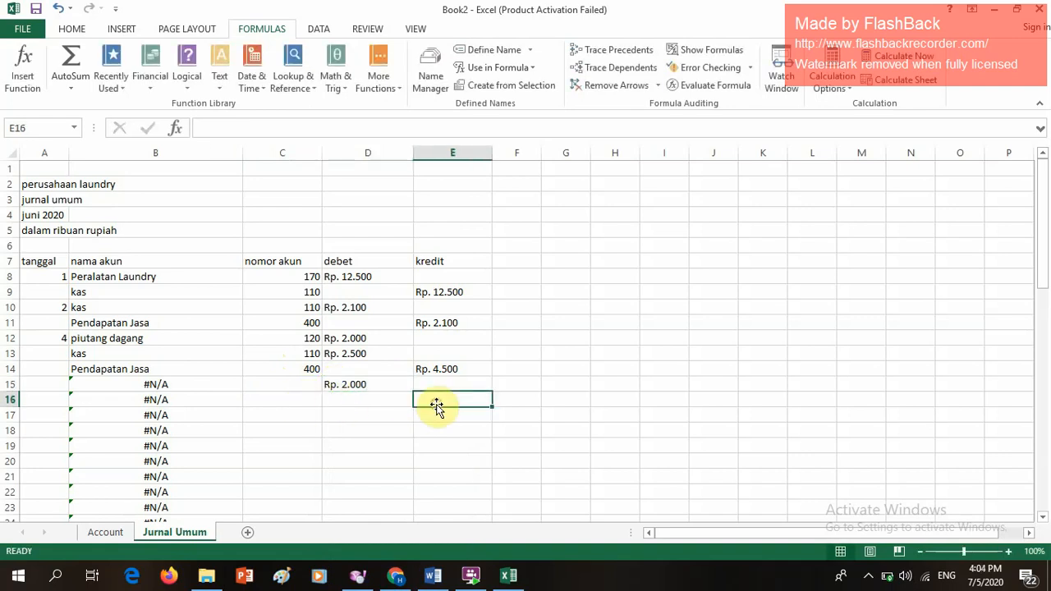
{"action": "type", "text": "Rp."}
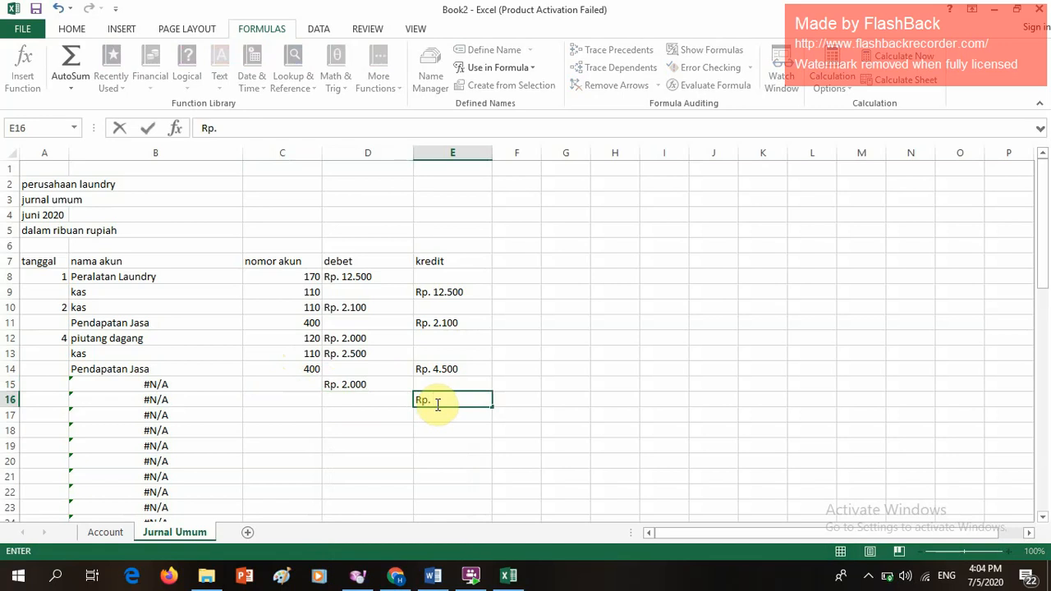
{"action": "type", "text": " 2.100"}
{"action": "key", "text": "BackSpace"}
{"action": "key", "text": "BackSpace"}
{"action": "key", "text": "BackSpace"}
{"action": "type", "text": "000"}
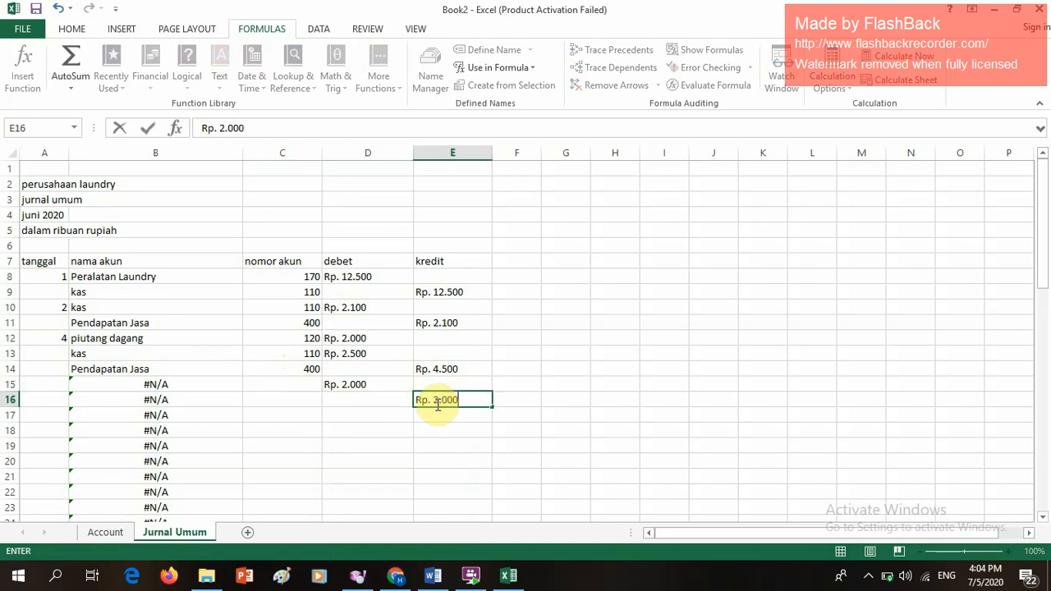
Step: Find the Biaya bagi hasil account's number on the Account sheet and enter 500 in C15 and 111 in C16 of Jurnal Umum
{"action": "left_click", "coordinate": [308, 384]}
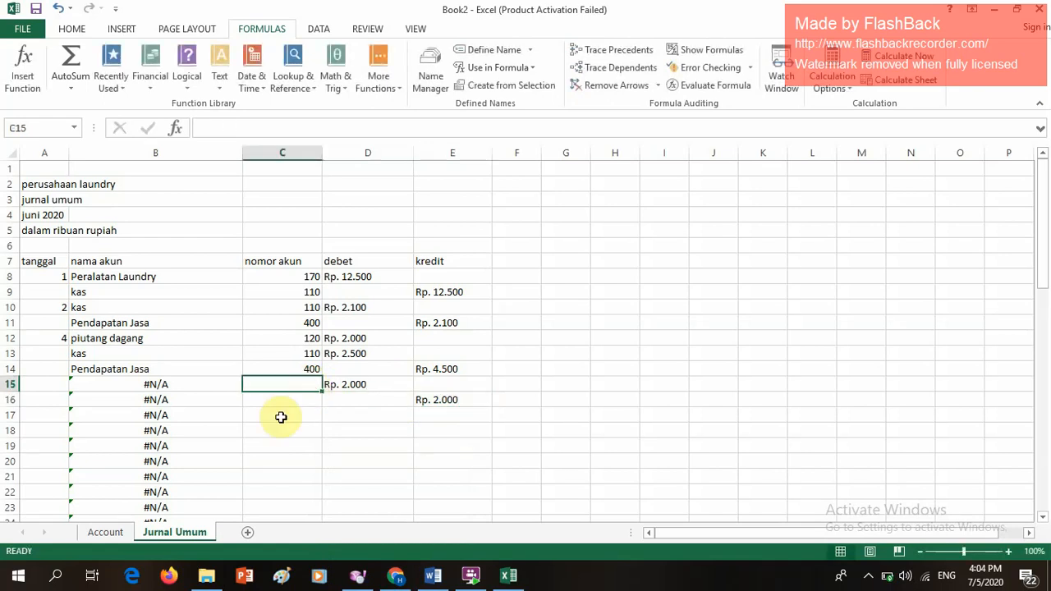
{"action": "left_click", "coordinate": [110, 535]}
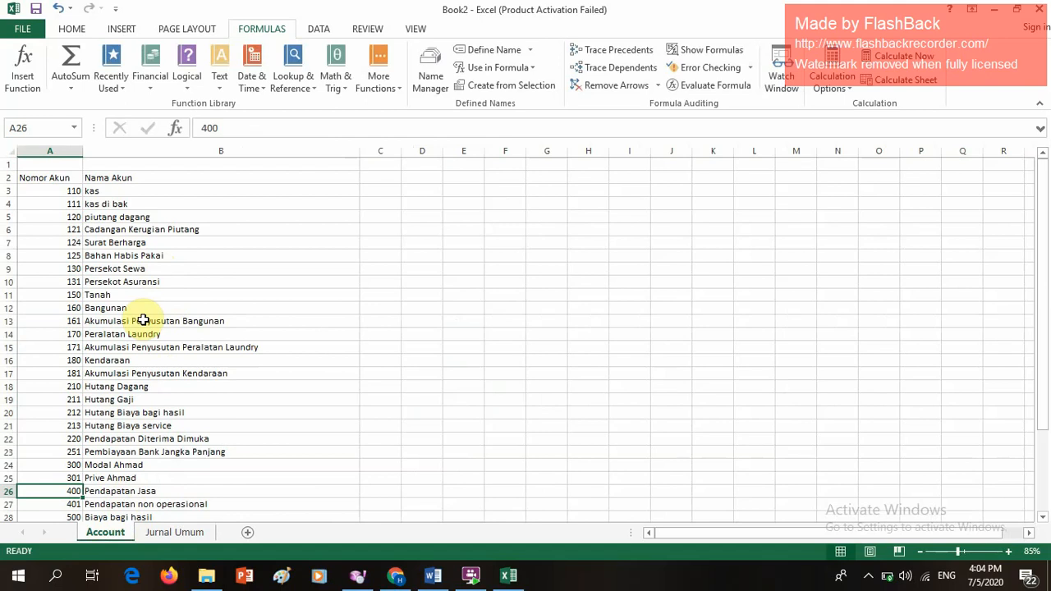
{"action": "scroll", "coordinate": [143, 321], "scroll_direction": "down", "scroll_amount": 6}
{"action": "scroll", "coordinate": [145, 304], "scroll_direction": "up", "scroll_amount": 3}
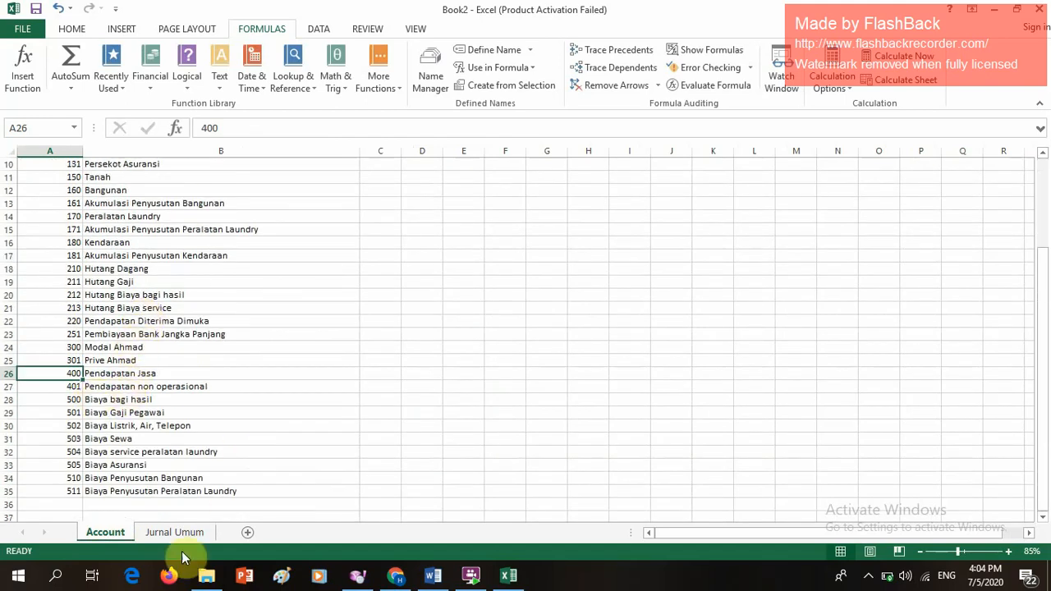
{"action": "left_click", "coordinate": [172, 537]}
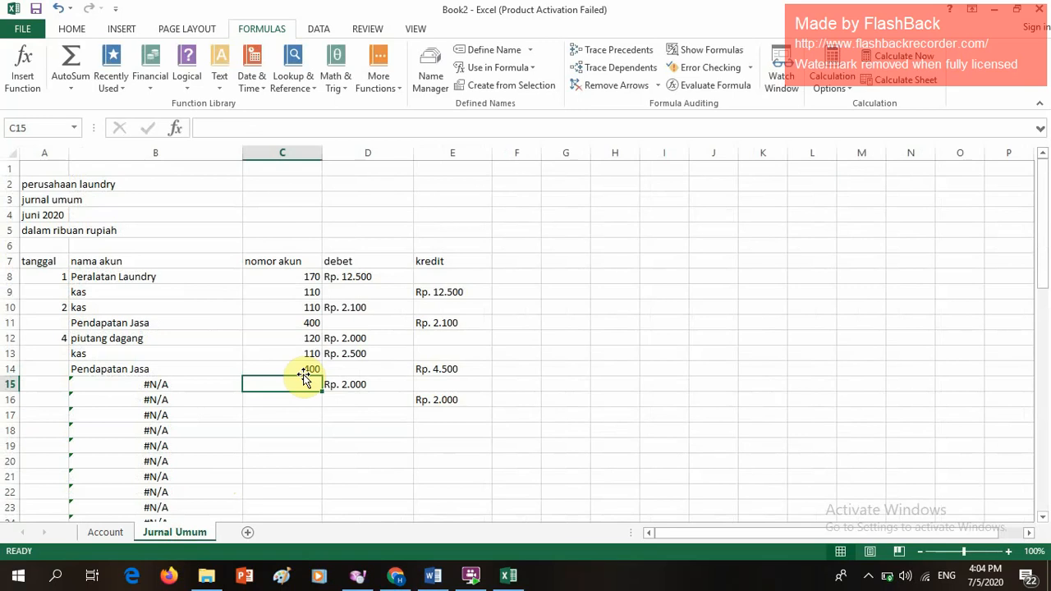
{"action": "type", "text": "500"}
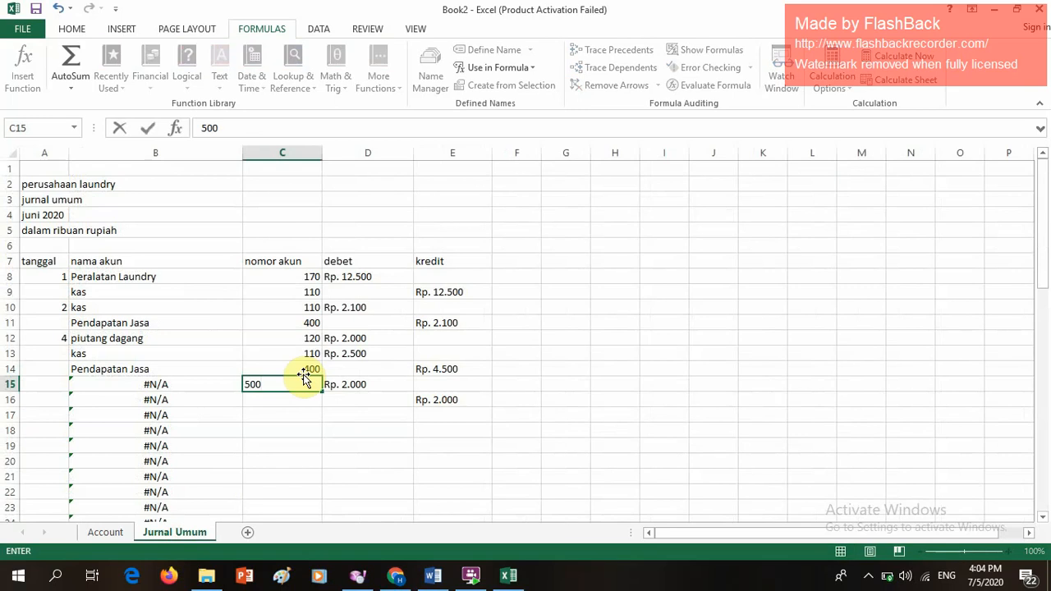
{"action": "key", "text": "Return"}
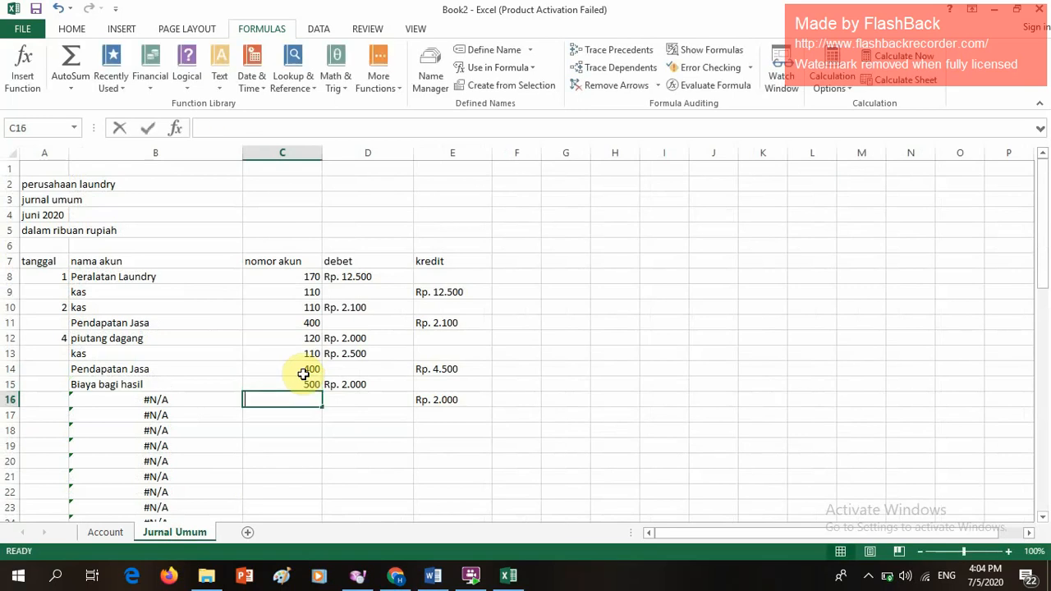
{"action": "type", "text": "111"}
{"action": "key", "text": "Return"}
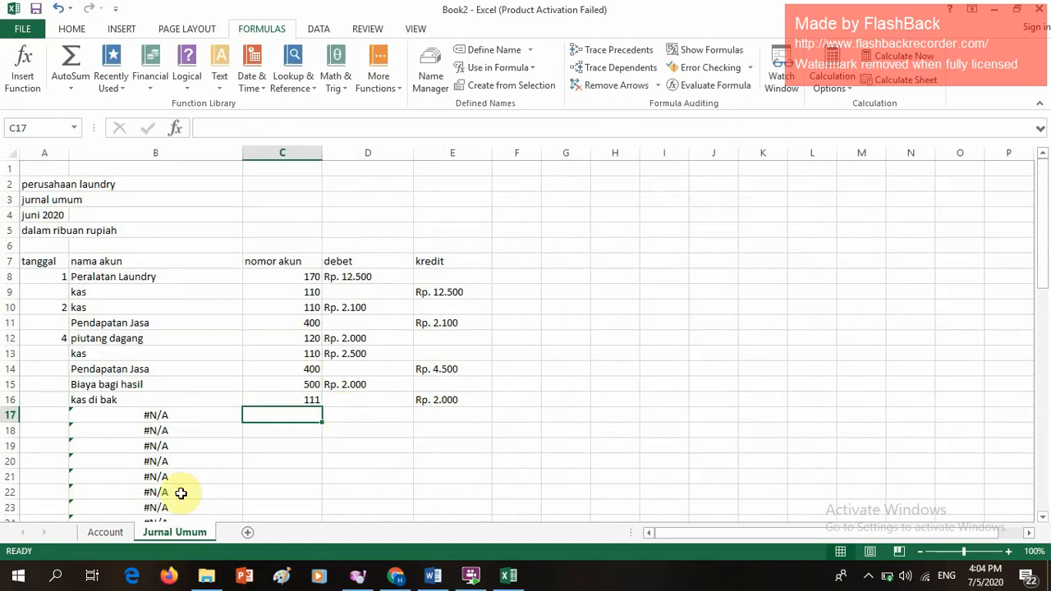
Step: Enter the date 5 in A15 for the Biaya bagi hasil transaction
{"action": "left_click", "coordinate": [53, 373]}
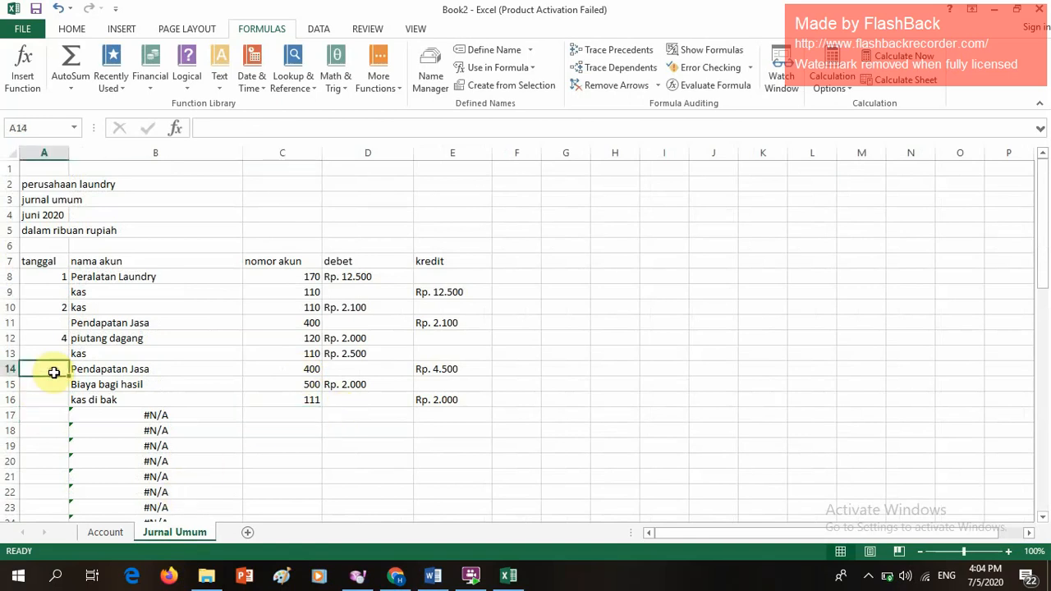
{"action": "left_click", "coordinate": [57, 384]}
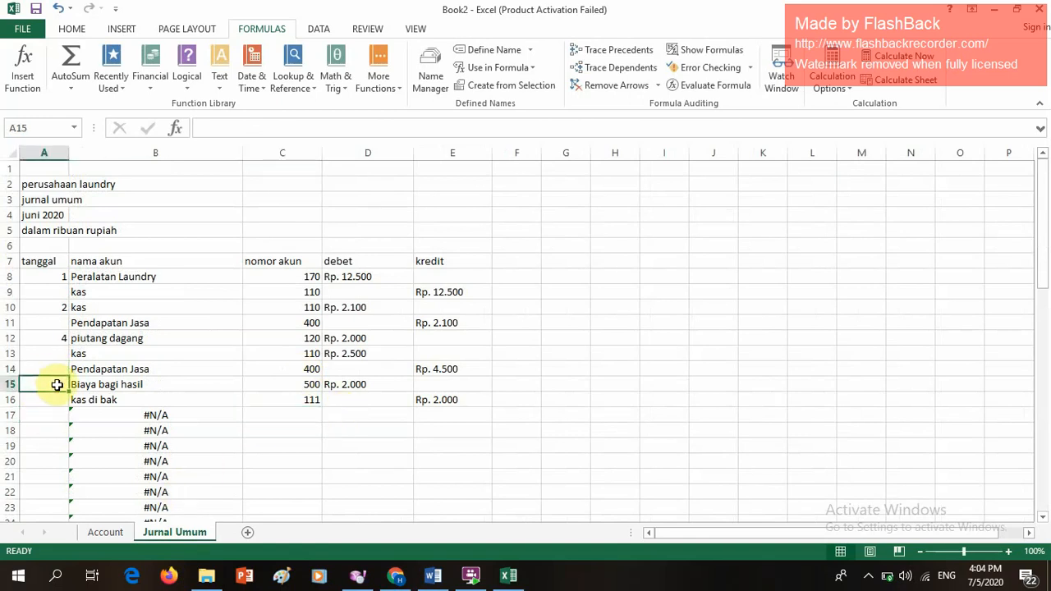
{"action": "type", "text": "6"}
{"action": "key", "text": "BackSpace"}
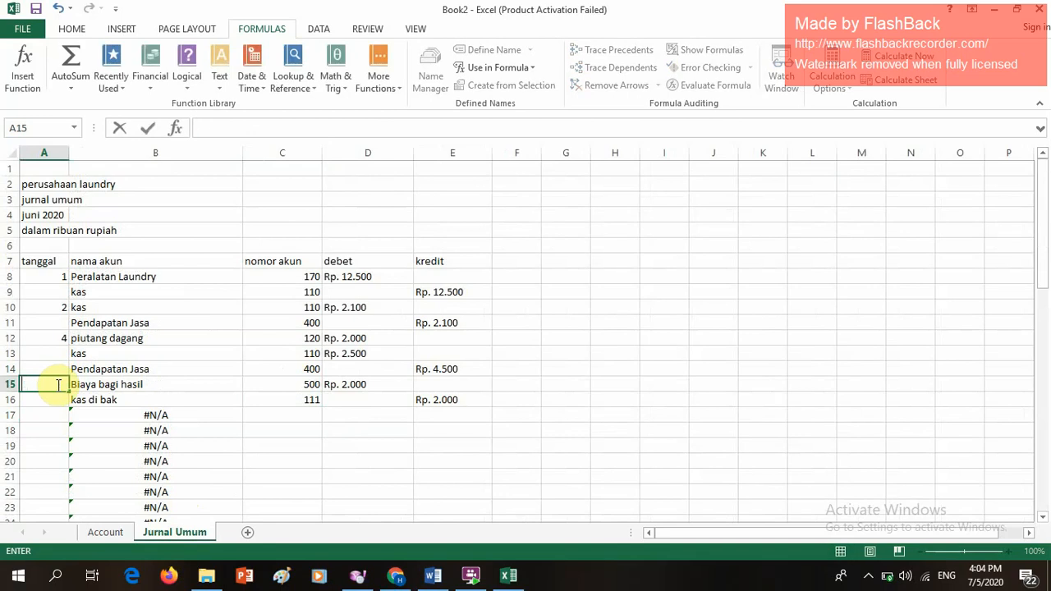
{"action": "type", "text": "5"}
{"action": "left_click", "coordinate": [56, 413]}
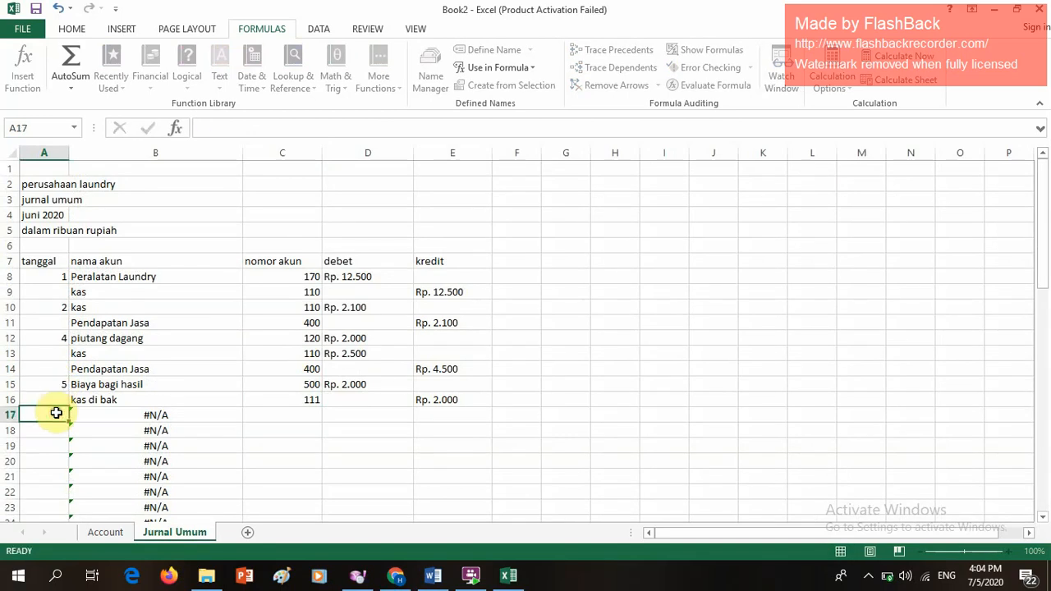
{"action": "type", "text": "6"}
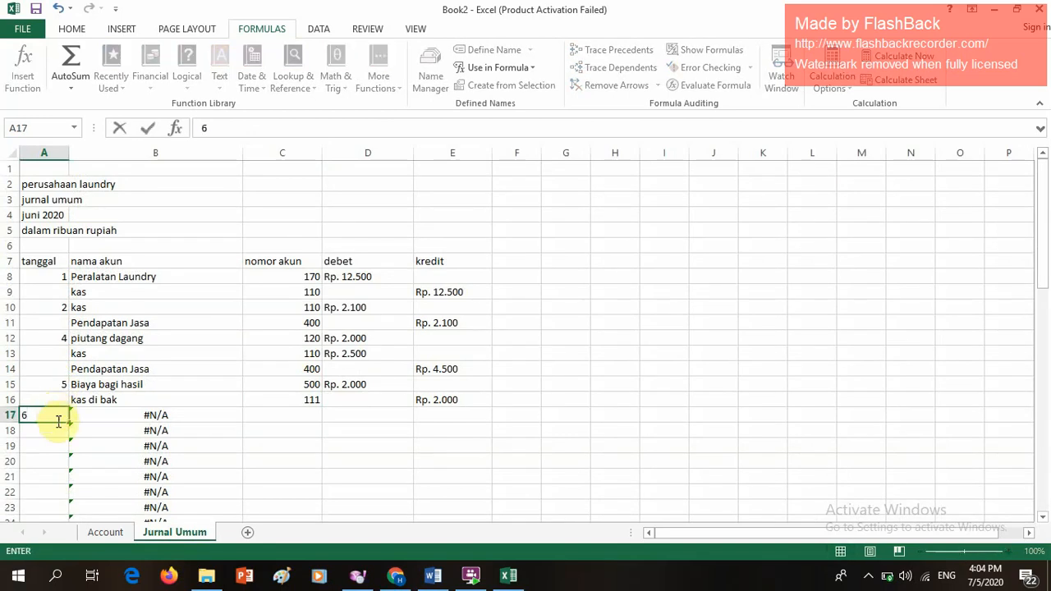
{"action": "left_click", "coordinate": [103, 532]}
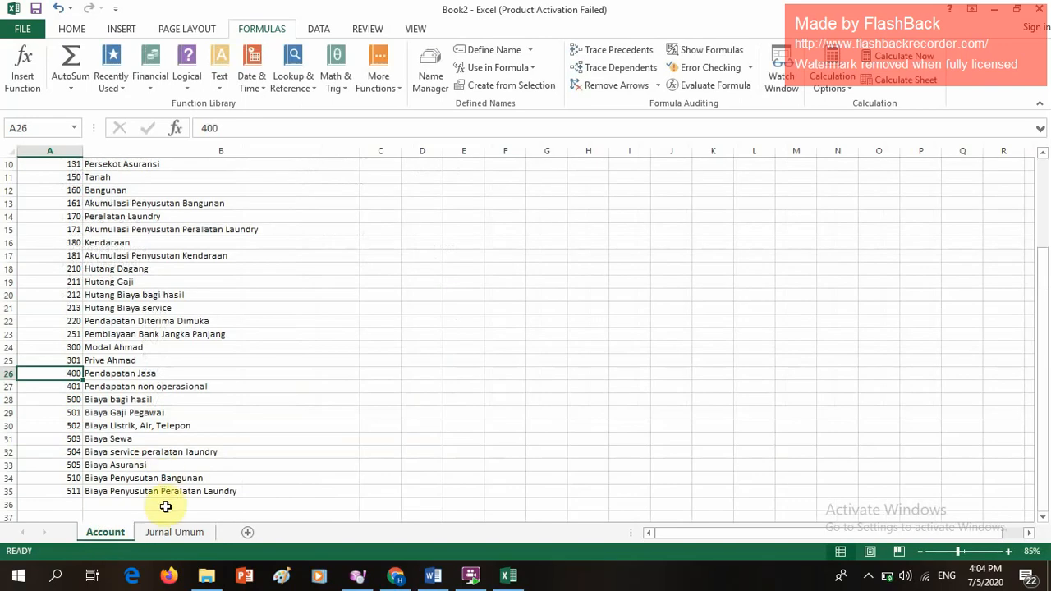
{"action": "left_click", "coordinate": [176, 533]}
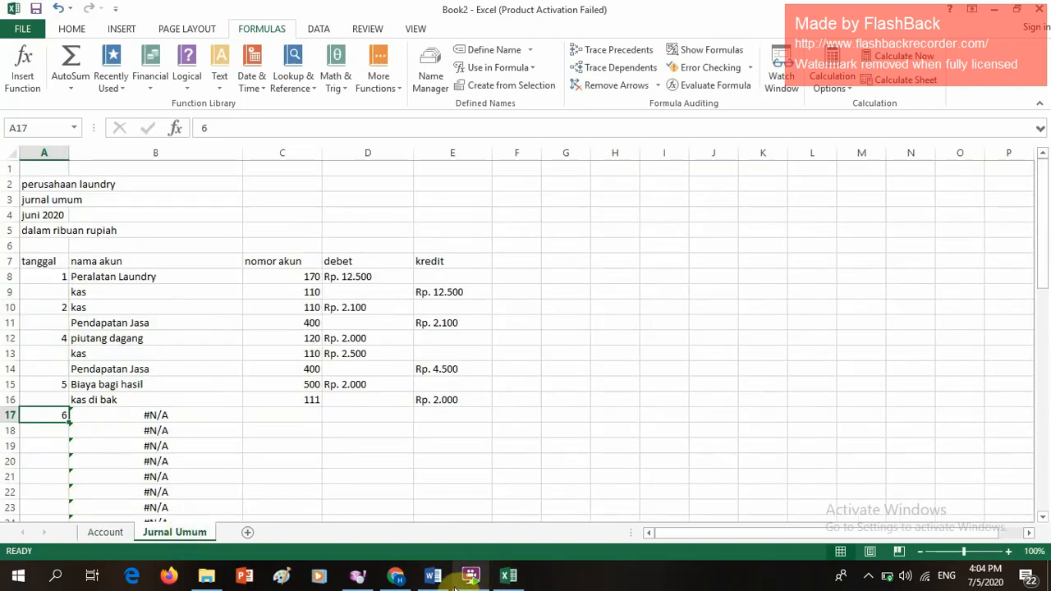
Step: Check the next transaction in the assignment, entering the date 7 in A17 and its debit amount "Rp. 12.000" in D17
{"action": "mouse_move", "coordinate": [417, 530]}
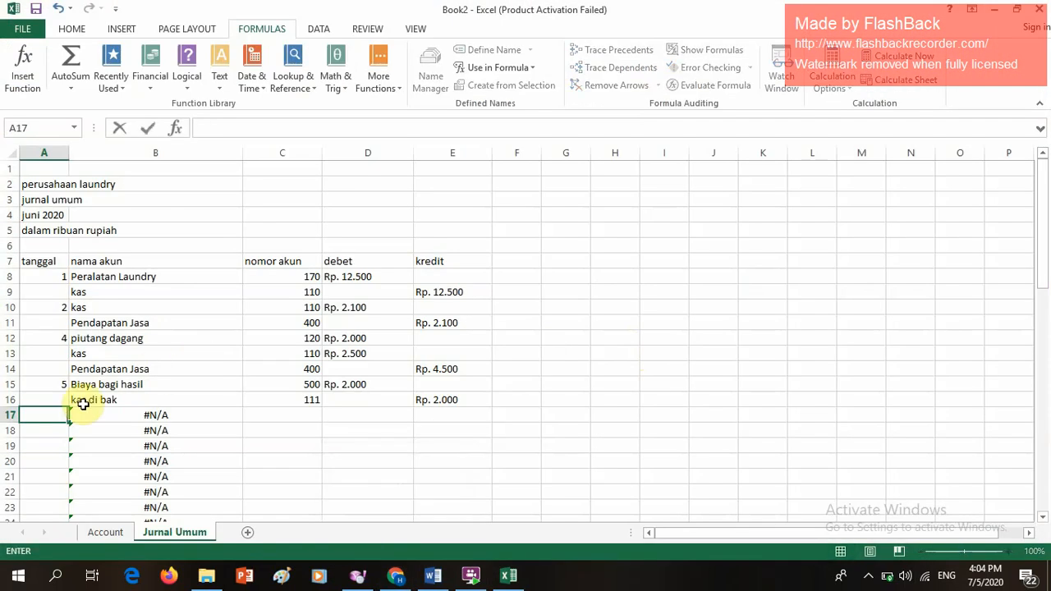
{"action": "type", "text": "7"}
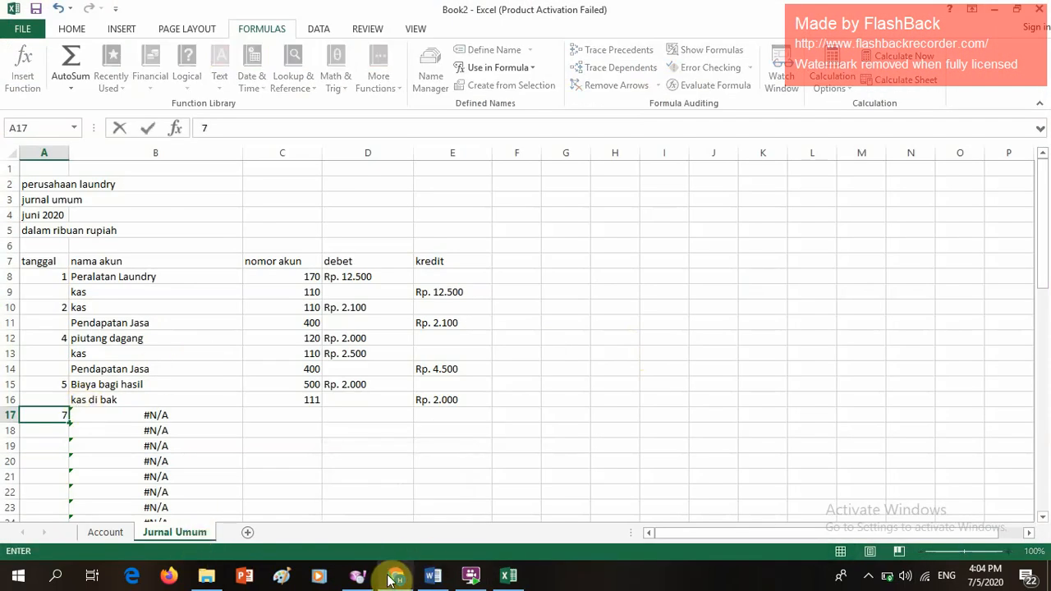
{"action": "mouse_move", "coordinate": [391, 570]}
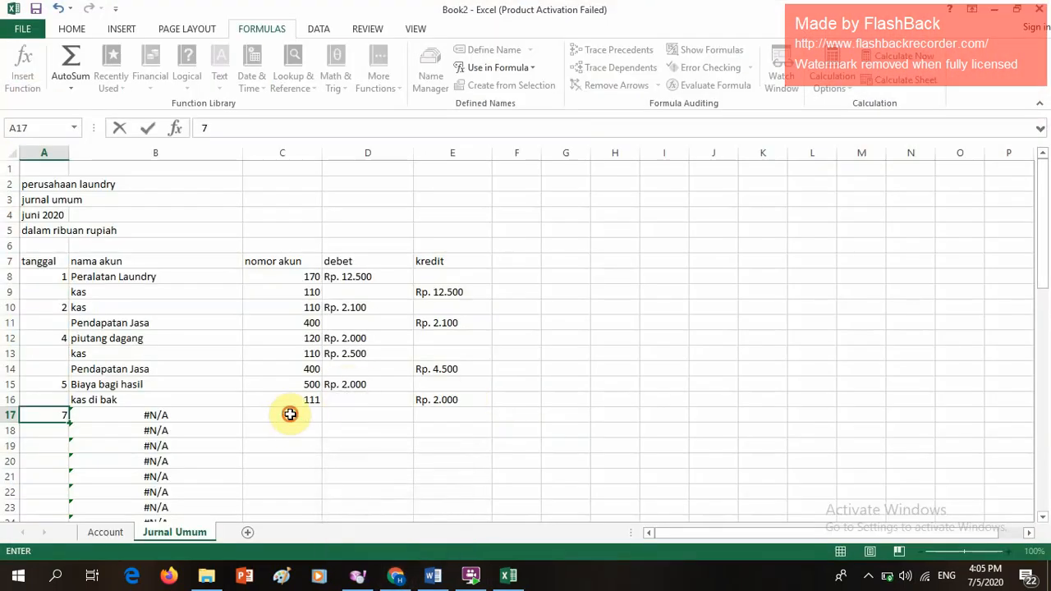
{"action": "left_click", "coordinate": [290, 415]}
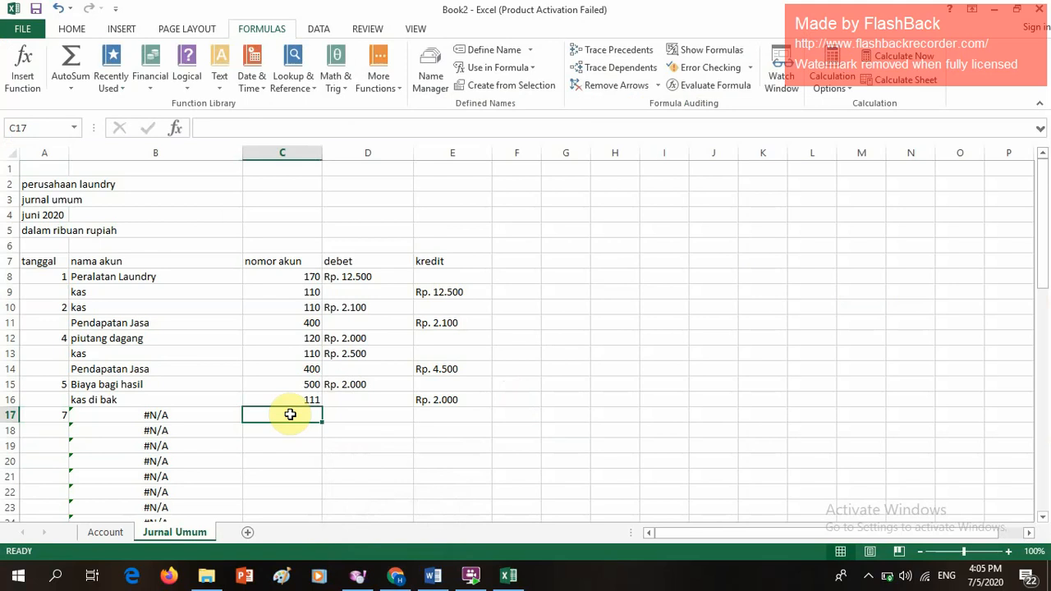
{"action": "key", "text": "Right"}
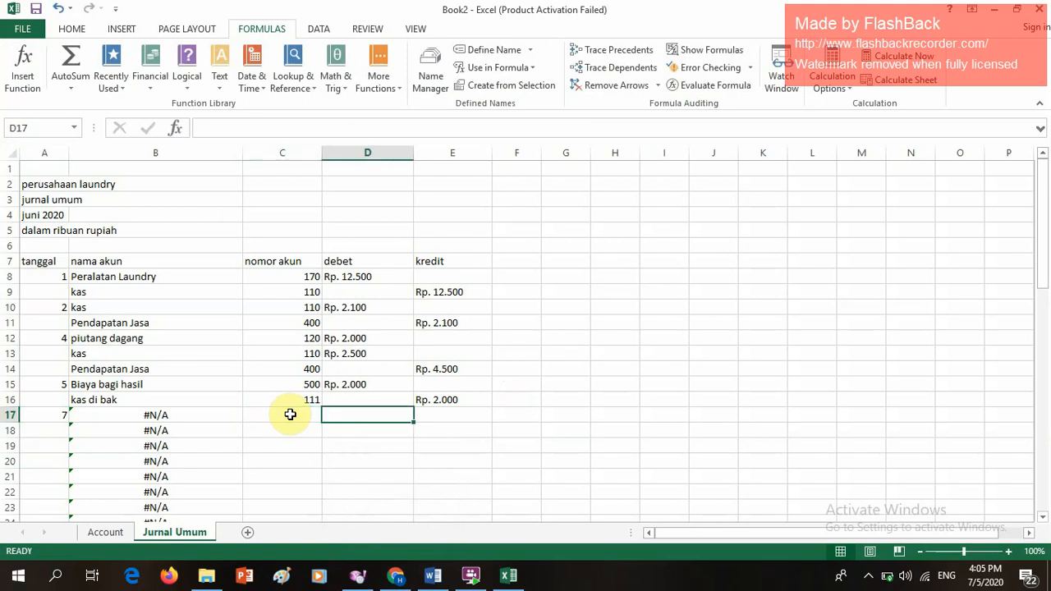
{"action": "type", "text": "Rp. 1"}
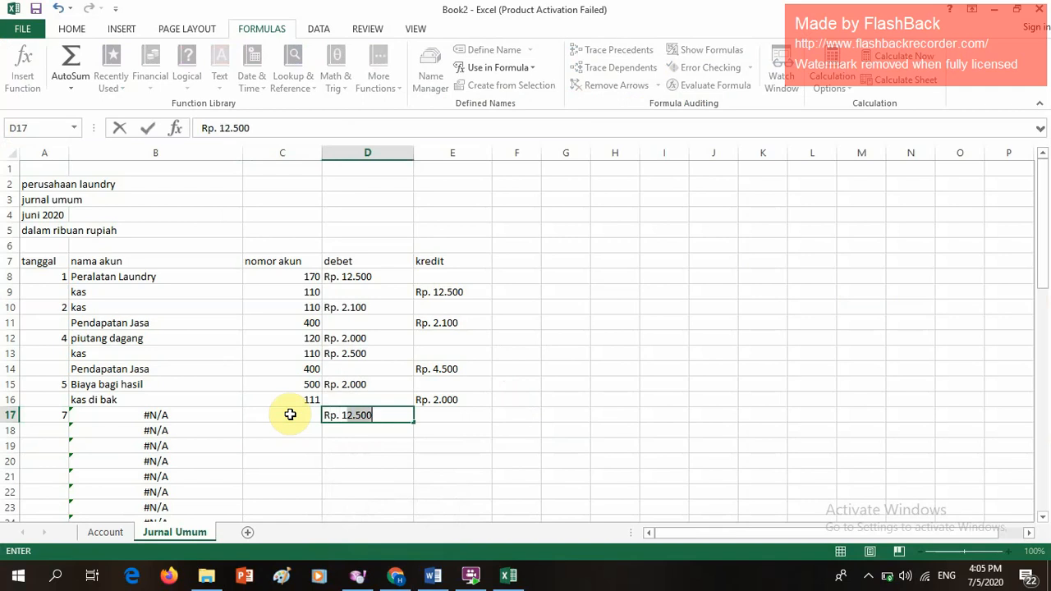
{"action": "type", "text": "2.000"}
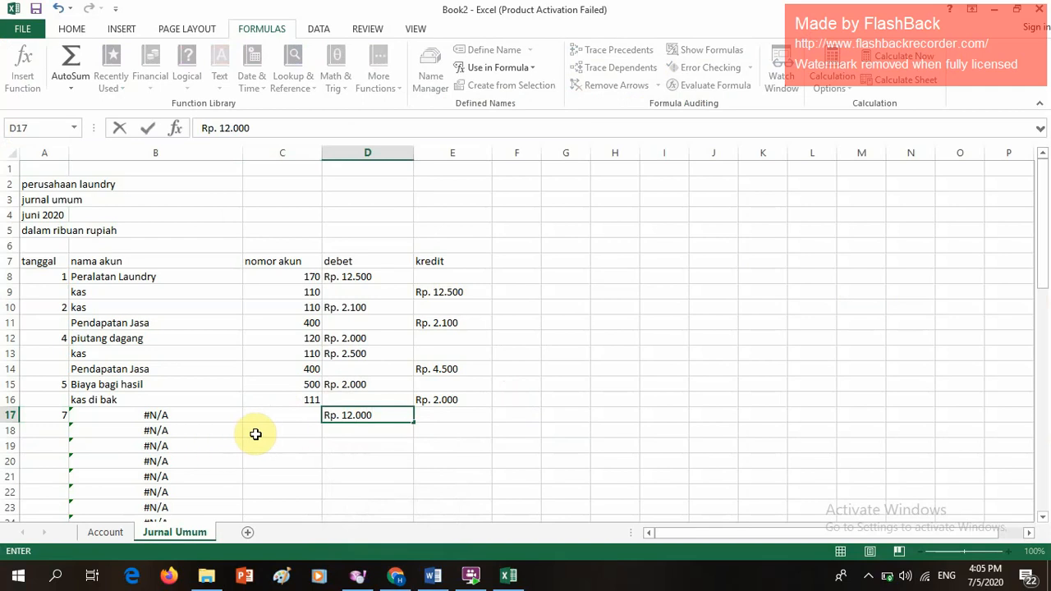
Step: Enter the matching credit amount "Rp. 12.000" in E18
{"action": "left_click", "coordinate": [430, 433]}
{"action": "type", "text": "Rp. 12.500"}
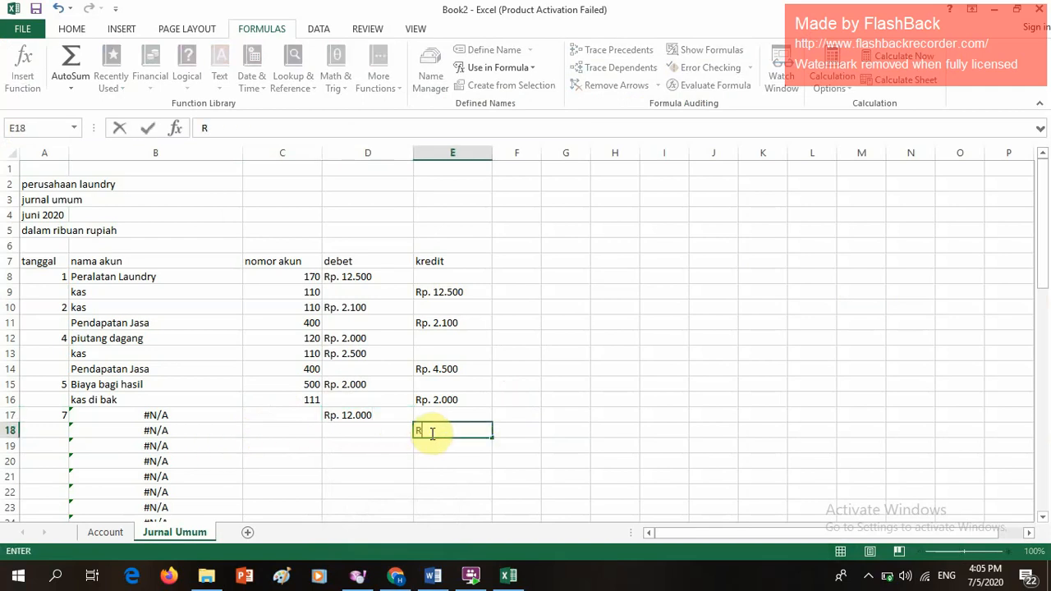
{"action": "key", "text": "BackSpace"}
{"action": "key", "text": "BackSpace"}
{"action": "key", "text": "BackSpace"}
{"action": "type", "text": "000"}
Step: Find the Pendapatan Diterima Dimuka account's number on the Account sheet and enter 220 in C17 and 400 in C18 of Jurnal Umum
{"action": "left_click", "coordinate": [291, 415]}
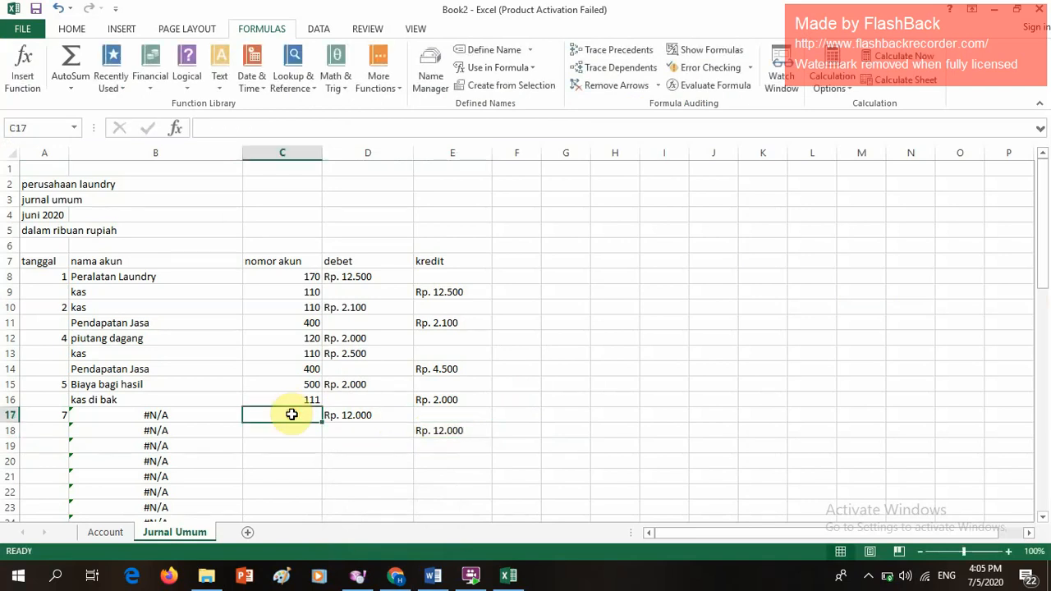
{"action": "left_click", "coordinate": [117, 533]}
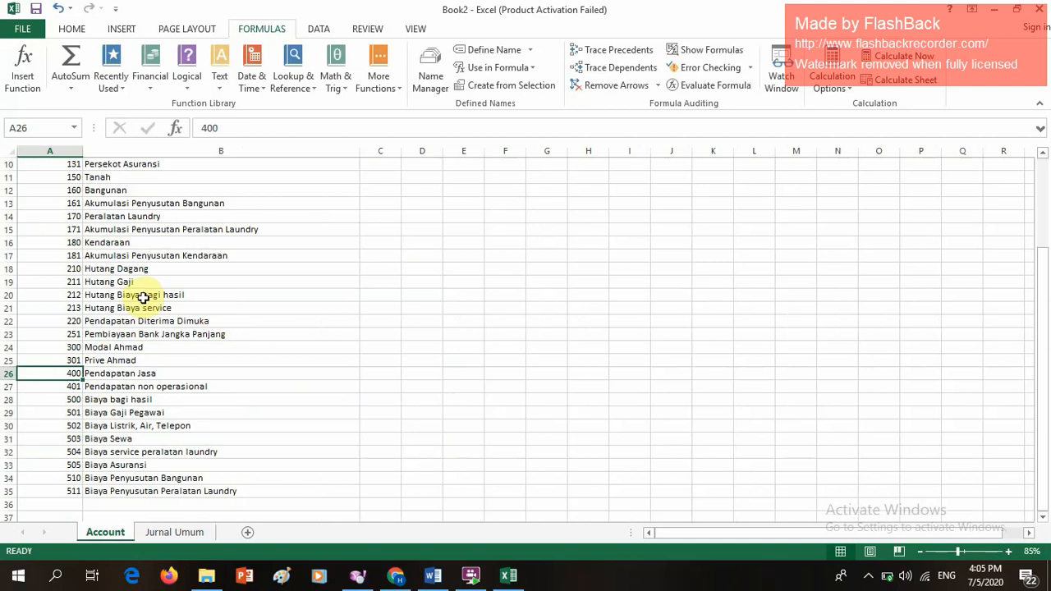
{"action": "left_click", "coordinate": [103, 321]}
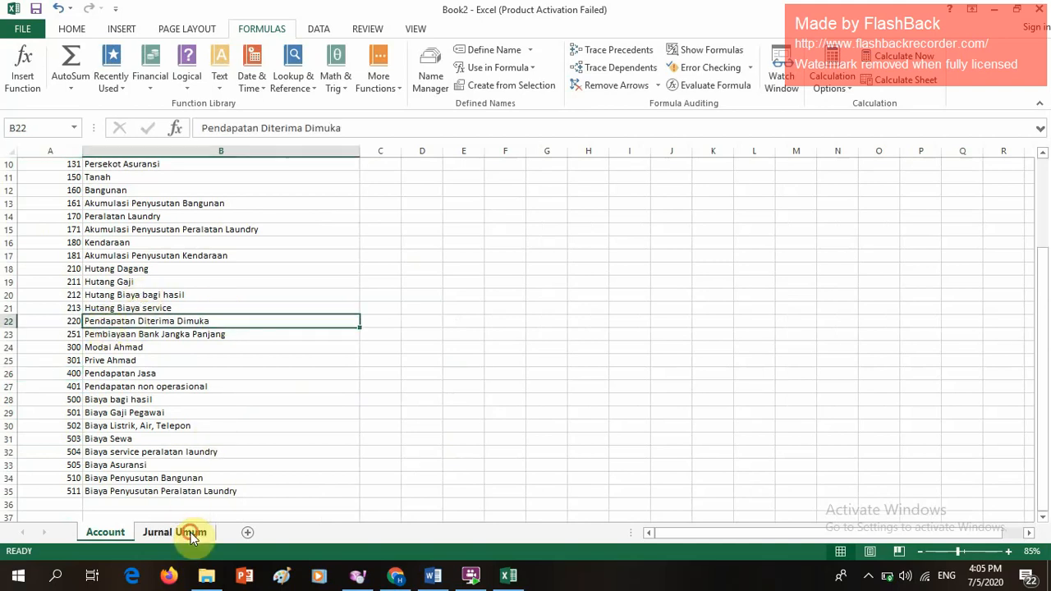
{"action": "left_click", "coordinate": [189, 535]}
{"action": "type", "text": "220"}
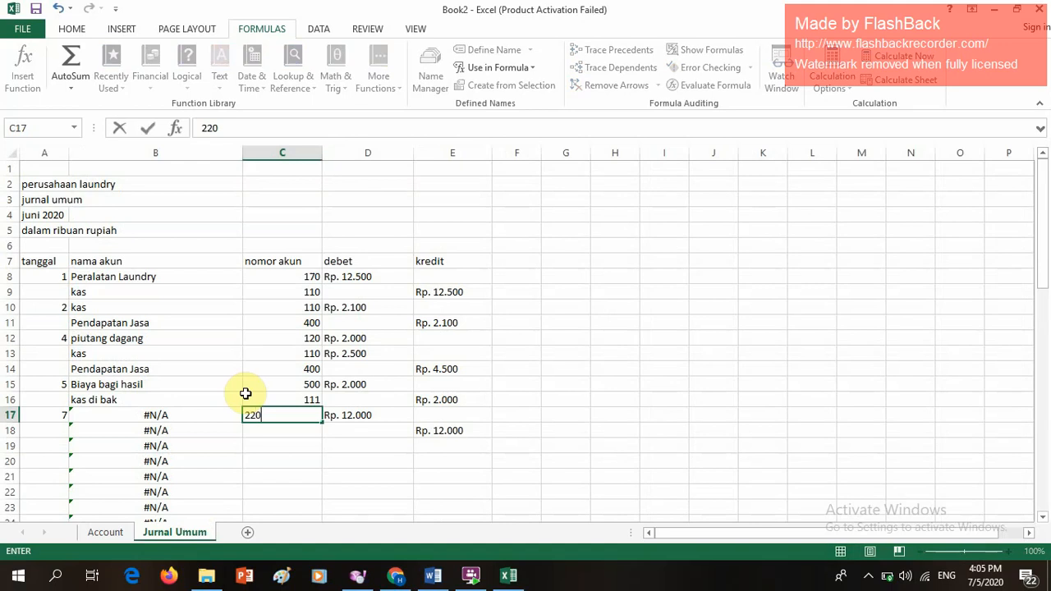
{"action": "key", "text": "Return"}
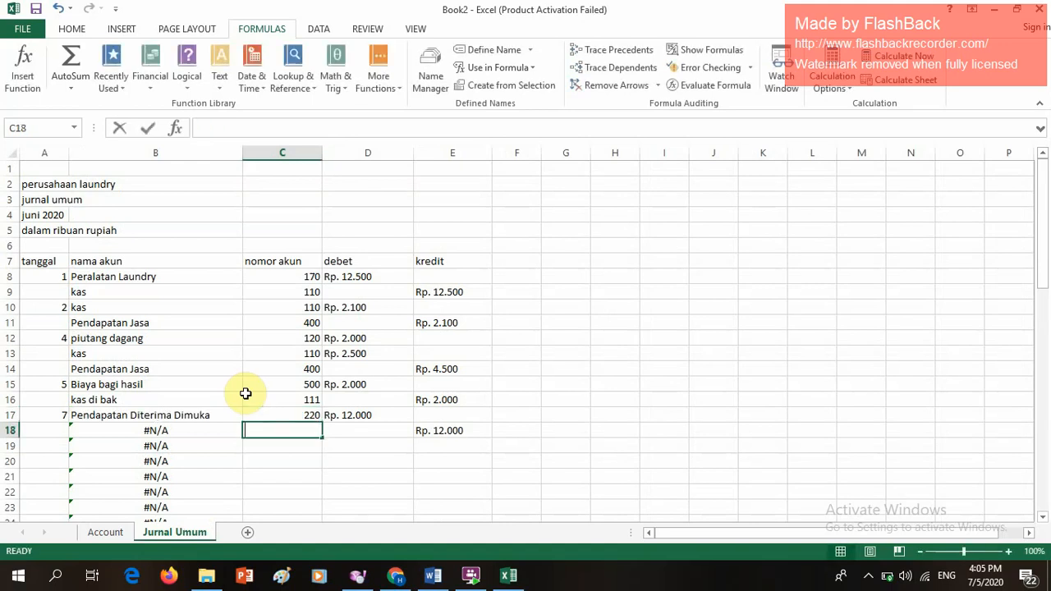
{"action": "type", "text": "400"}
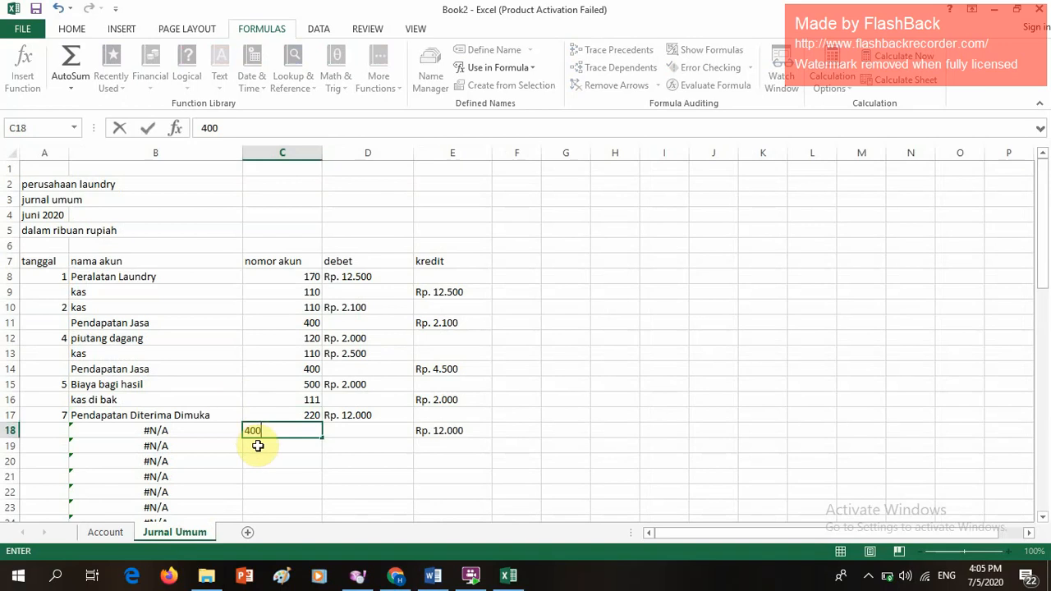
{"action": "key", "text": "Return"}
Step: Check the assignment's next transaction and enter its date 8 in A19
{"action": "scroll", "coordinate": [257, 443], "scroll_direction": "down", "scroll_amount": 14}
{"action": "scroll", "coordinate": [257, 445], "scroll_direction": "up", "scroll_amount": 12}
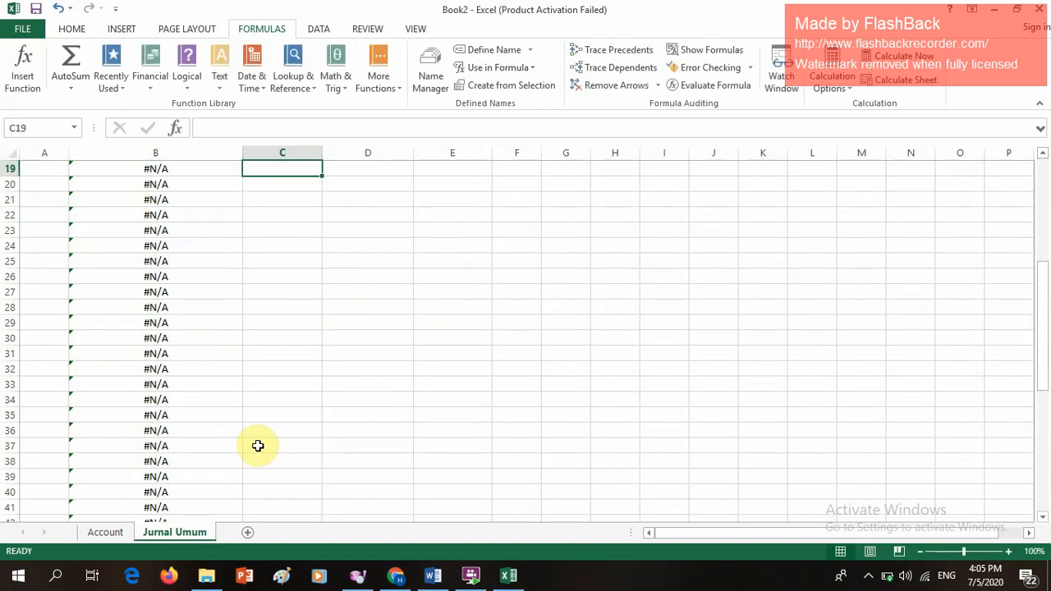
{"action": "left_click", "coordinate": [63, 362]}
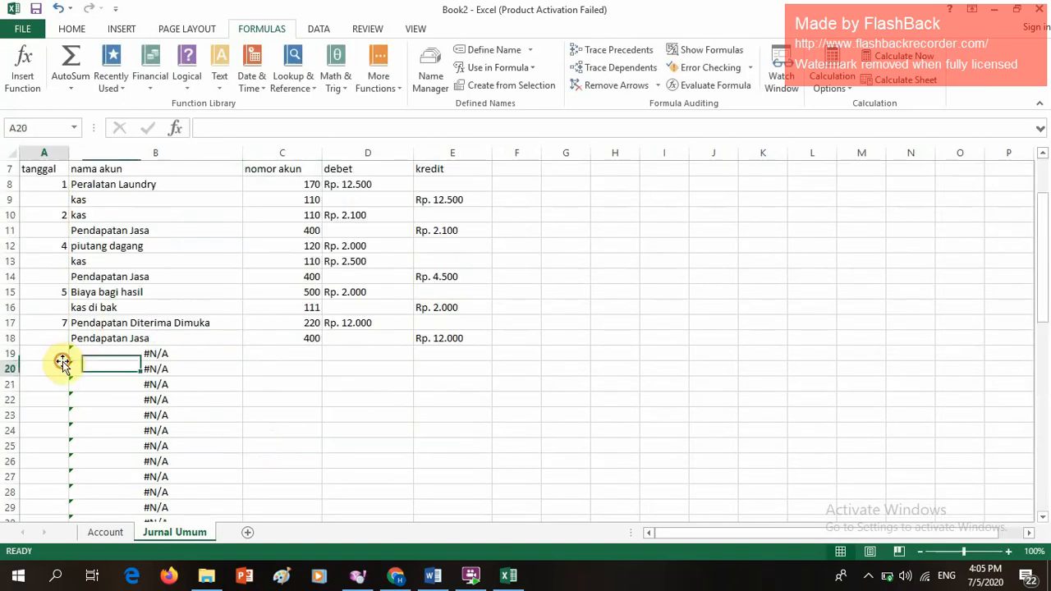
{"action": "left_click", "coordinate": [63, 354]}
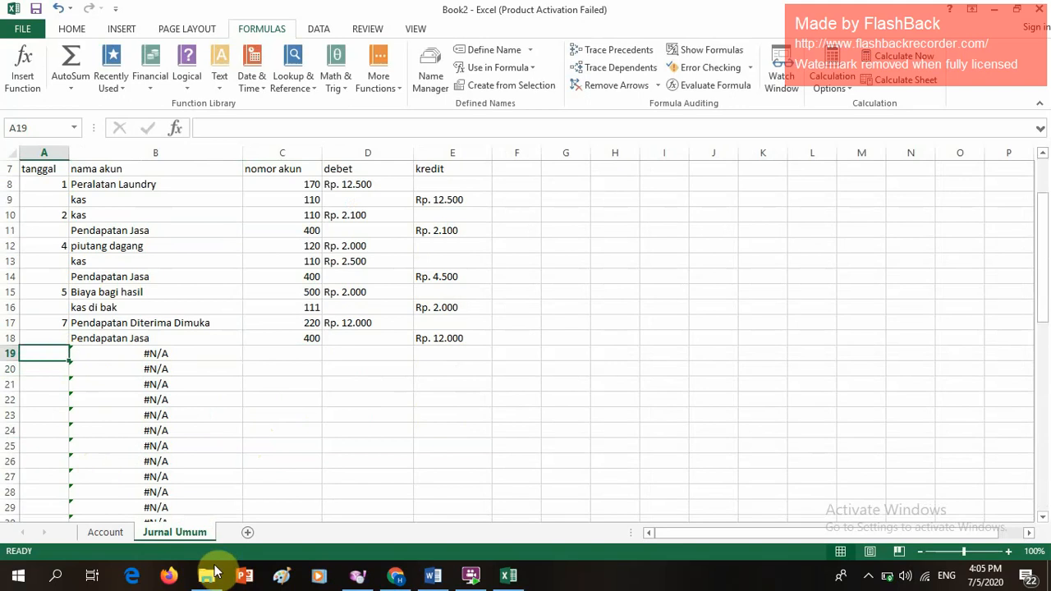
{"action": "mouse_move", "coordinate": [443, 582]}
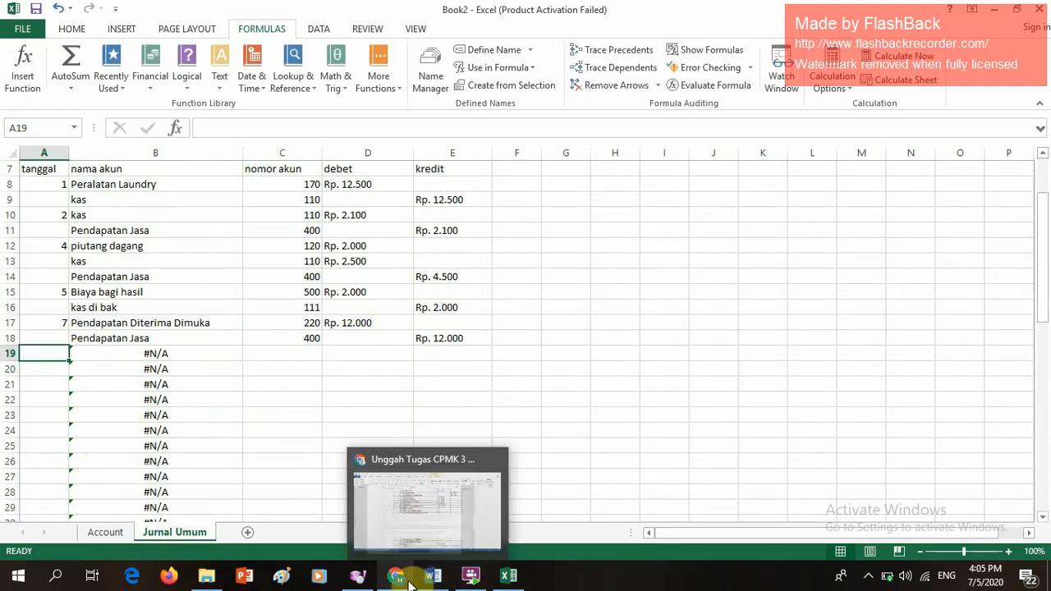
{"action": "mouse_move", "coordinate": [404, 517]}
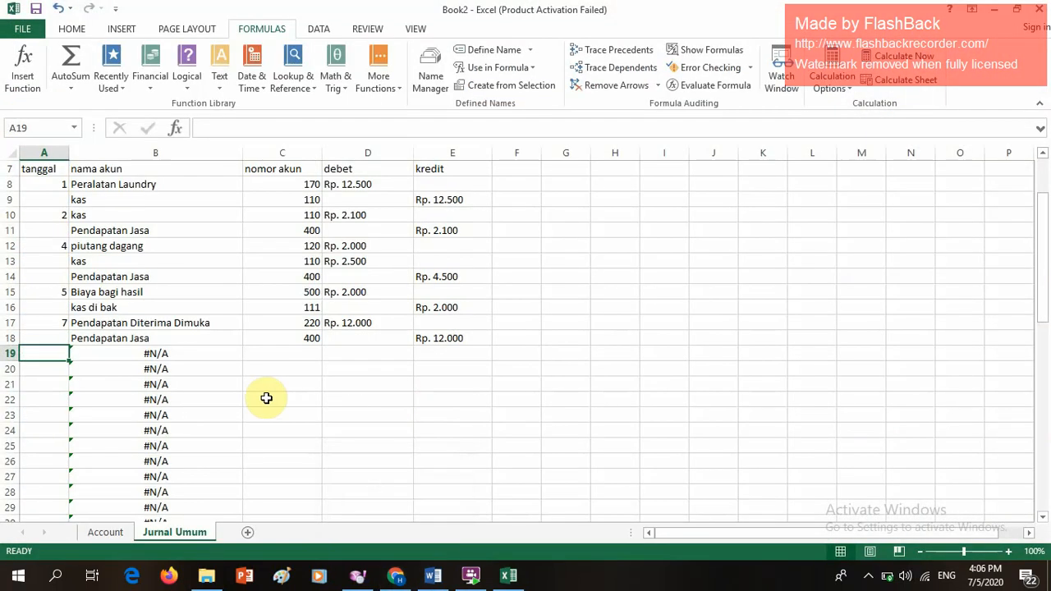
{"action": "type", "text": "8"}
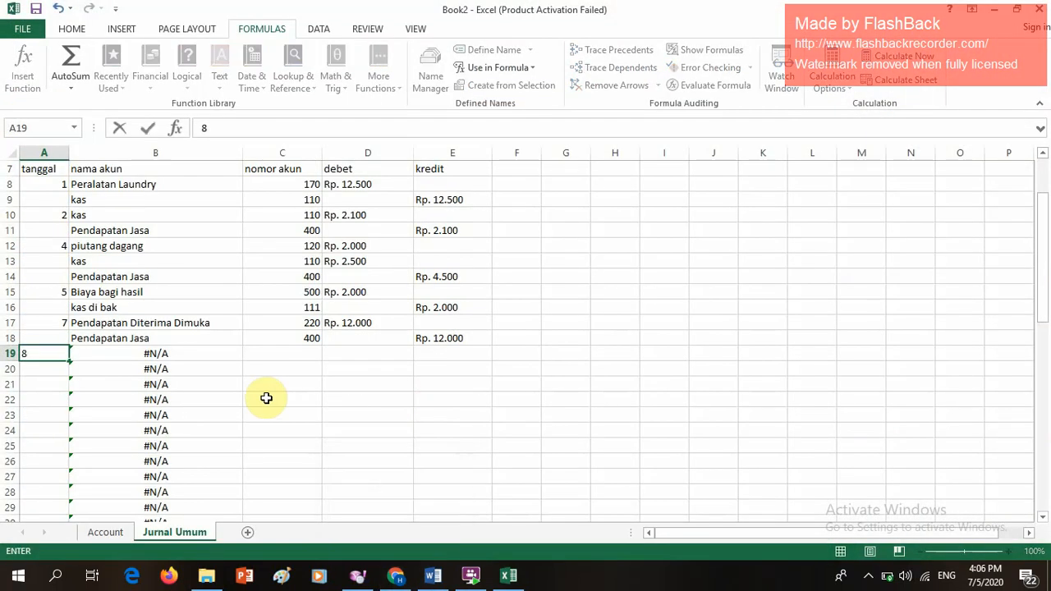
{"action": "key", "text": "Tab"}
{"action": "key", "text": "Tab"}
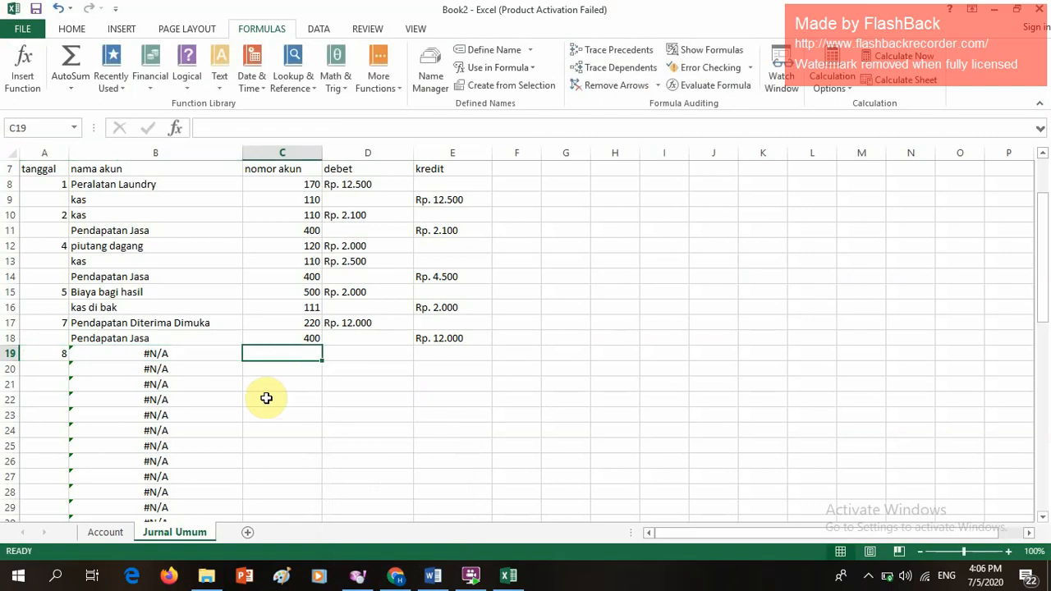
{"action": "type", "text": "peralatan"}
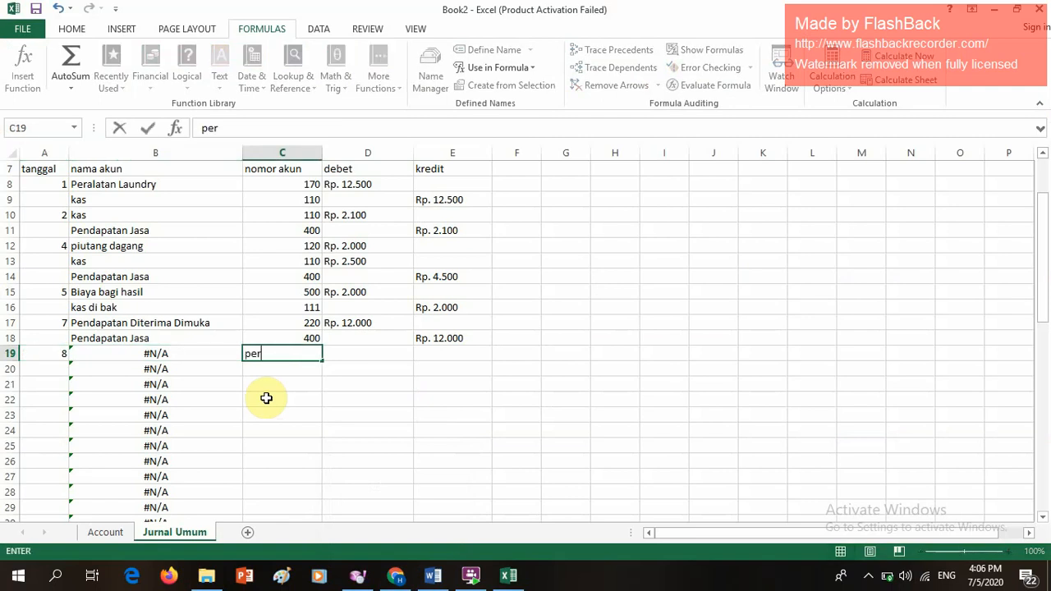
{"action": "key", "text": "BackSpace"}
{"action": "key", "text": "BackSpace"}
{"action": "key", "text": "BackSpace"}
{"action": "key", "text": "BackSpace"}
{"action": "key", "text": "BackSpace"}
{"action": "key", "text": "BackSpace"}
{"action": "key", "text": "BackSpace"}
{"action": "key", "text": "BackSpace"}
{"action": "key", "text": "BackSpace"}
Step: Enter the debit amount "Rp. 15.000" in D19 for the transaction dated 8
{"action": "key", "text": "Tab"}
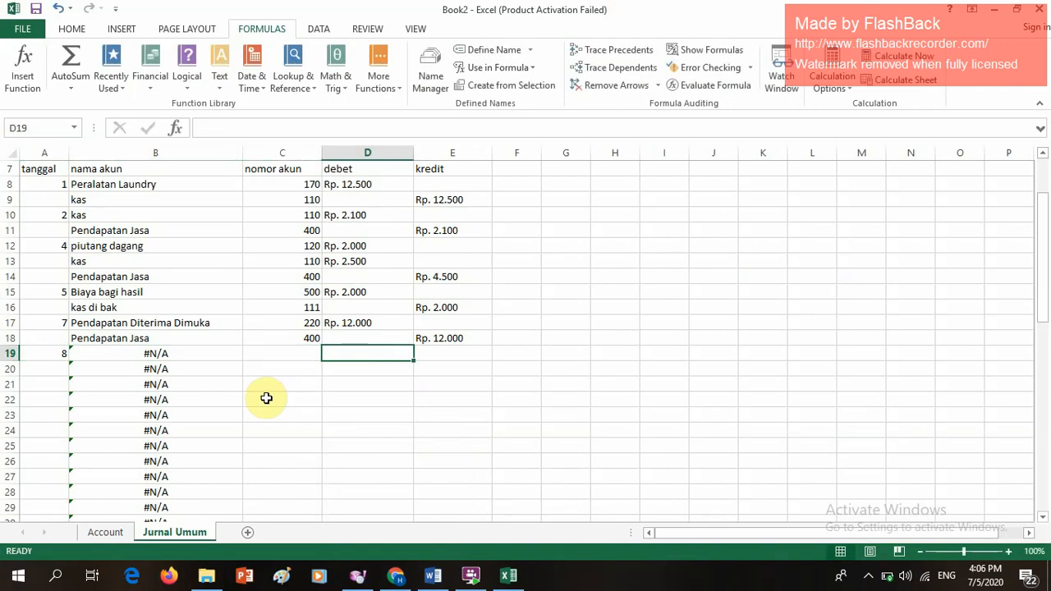
{"action": "type", "text": "Rp. "}
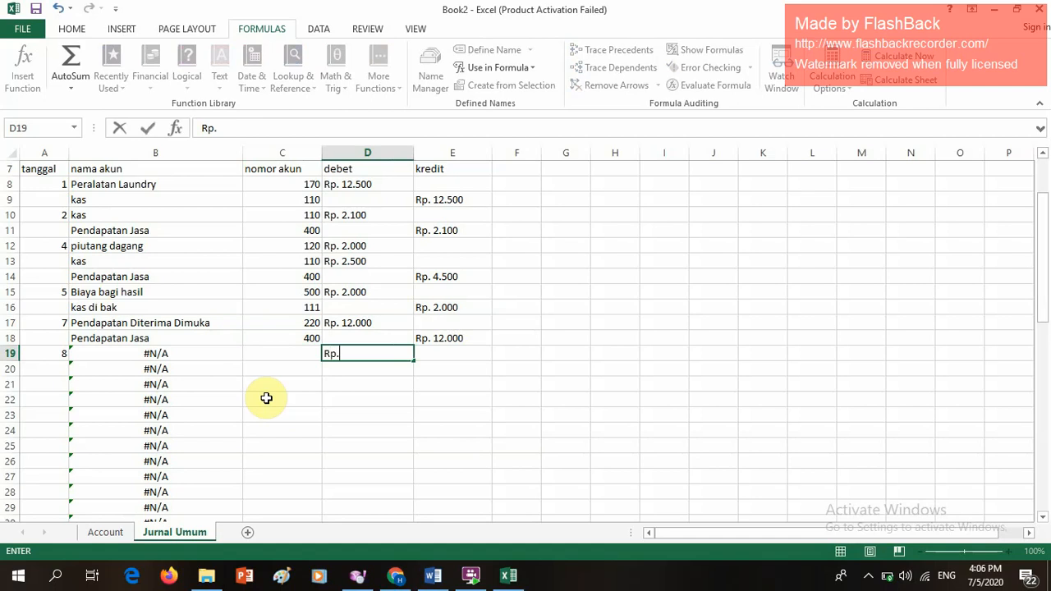
{"action": "type", "text": "15.000"}
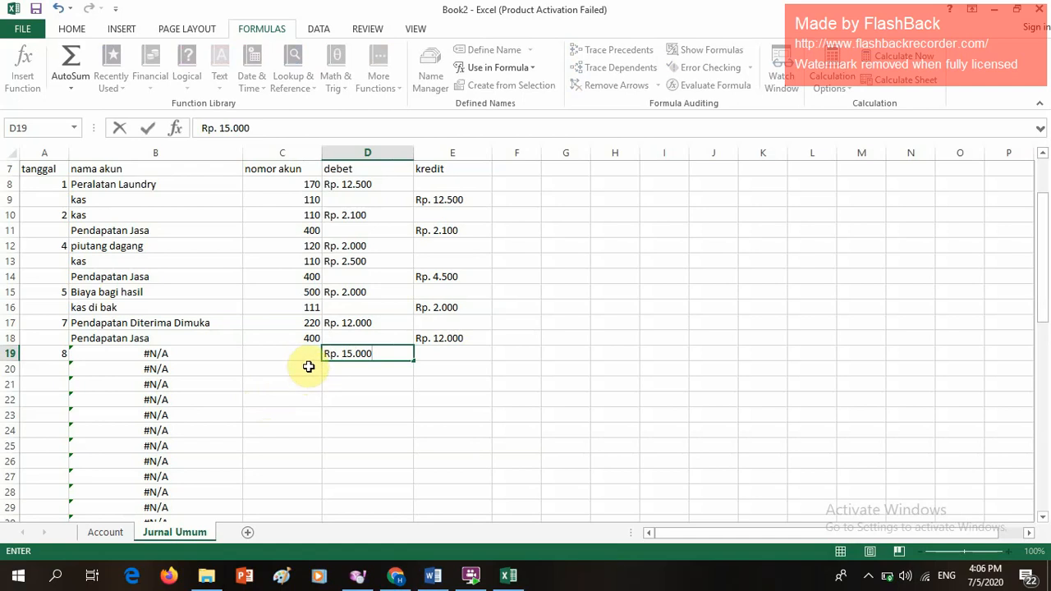
Step: Enter the two credit amounts of the transaction dated 8: "Rp. 5.000" in E20 and "Rp. 10.000" in E21
{"action": "left_click", "coordinate": [419, 370]}
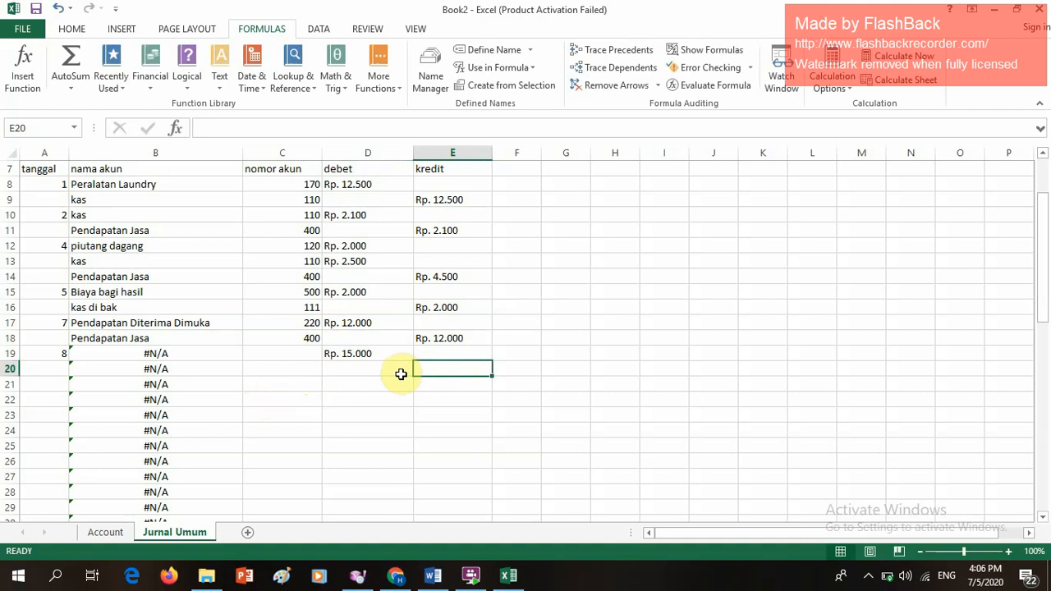
{"action": "type", "text": "Rp"}
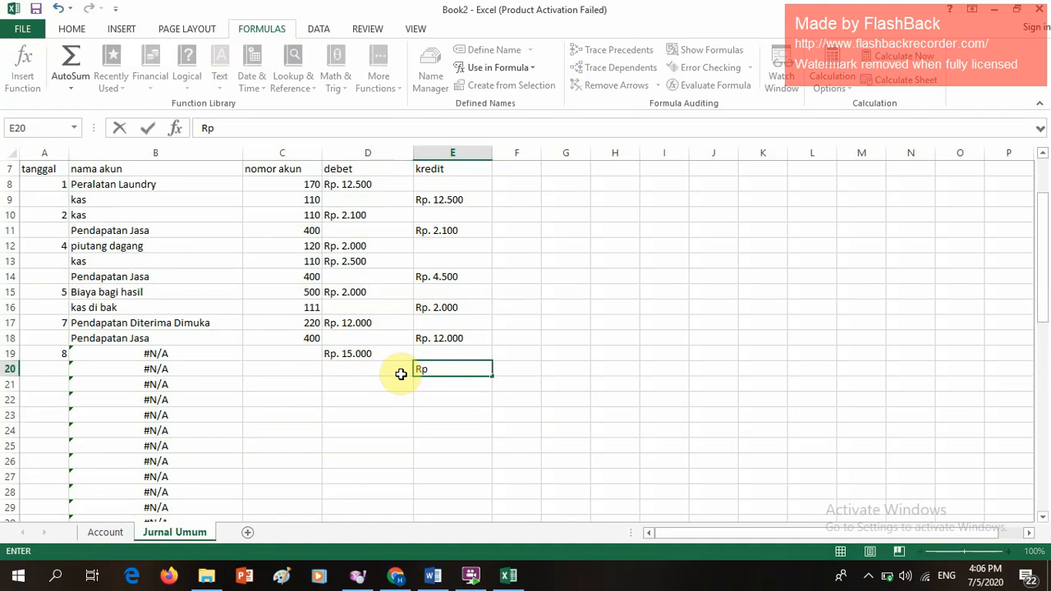
{"action": "type", "text": ". 5.000"}
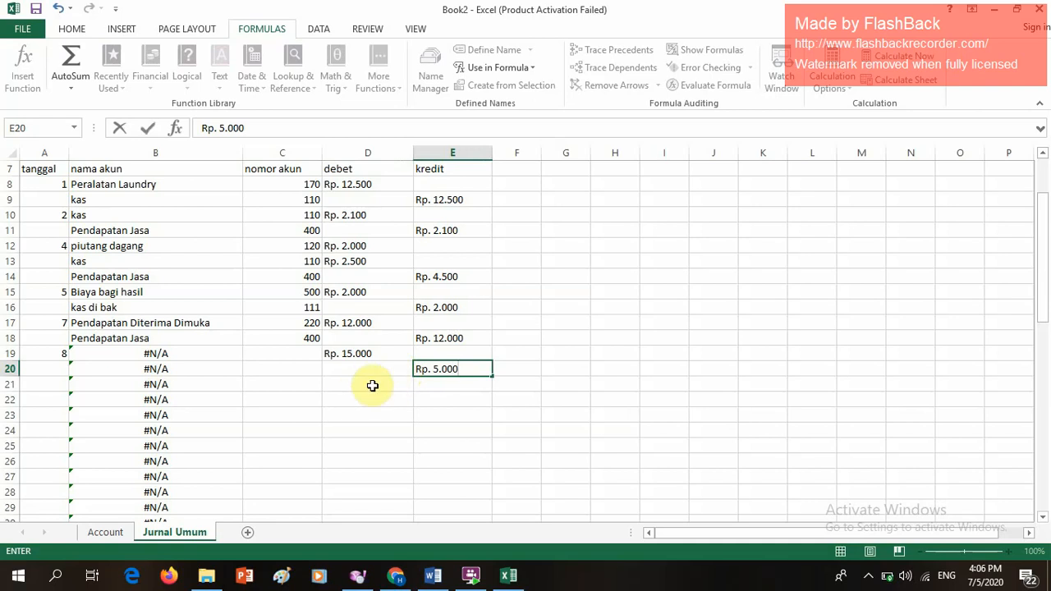
{"action": "left_click", "coordinate": [431, 385]}
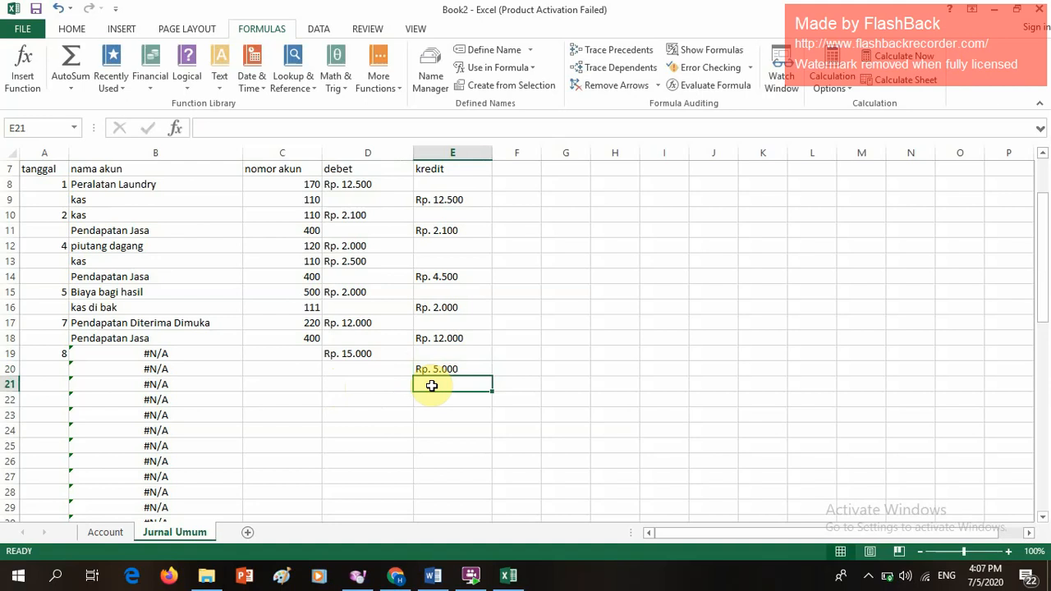
{"action": "left_click", "coordinate": [438, 369]}
{"action": "left_click", "coordinate": [436, 385]}
{"action": "type", "text": "R"}
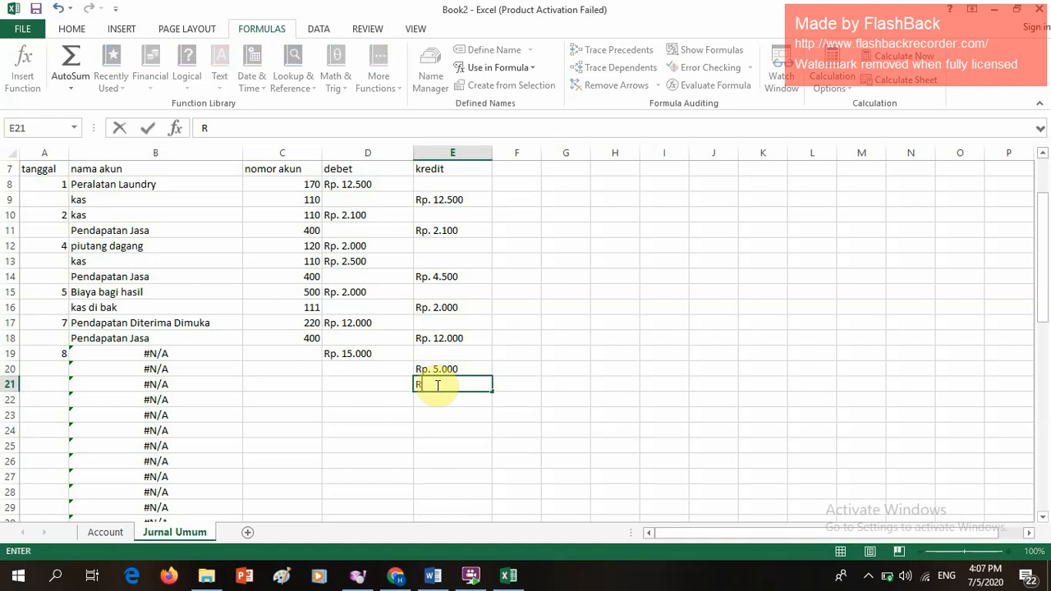
{"action": "type", "text": "p. 10.000"}
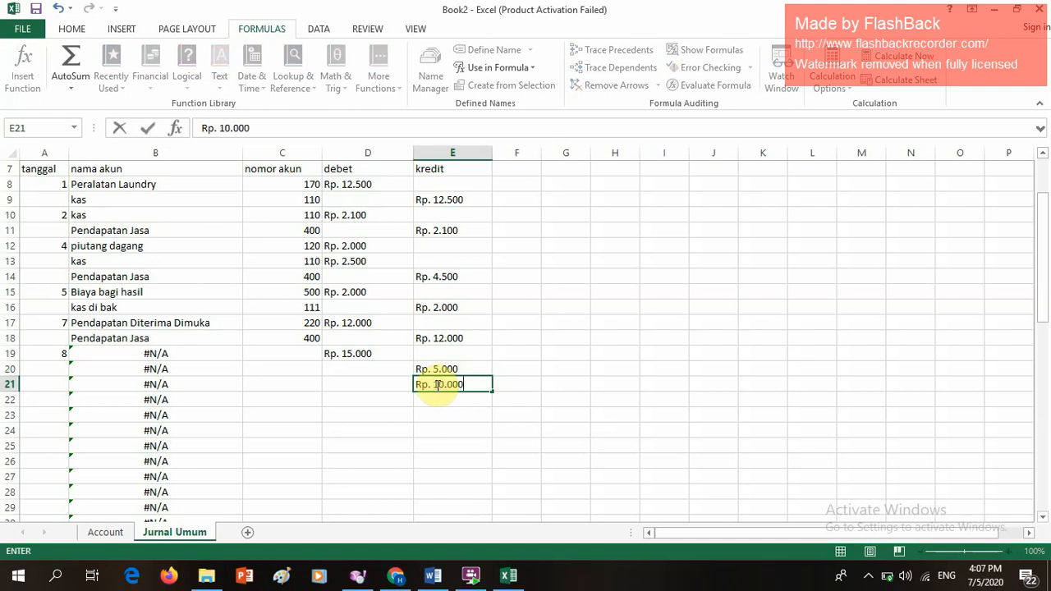
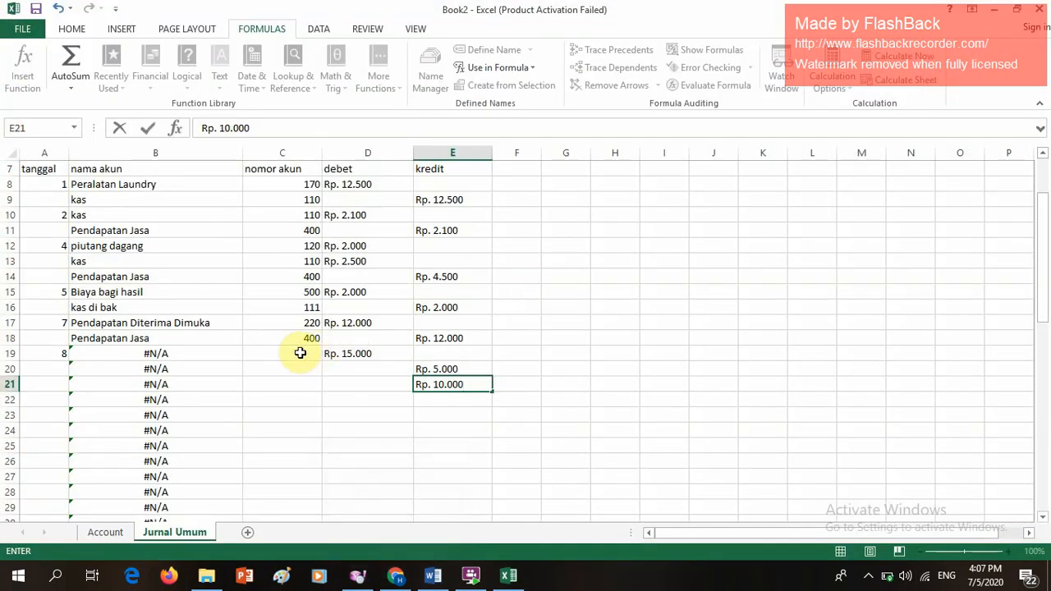
Step: Enter the account numbers 170 in C19 and 110 in C20 for the transaction dated 8
{"action": "left_click", "coordinate": [294, 353]}
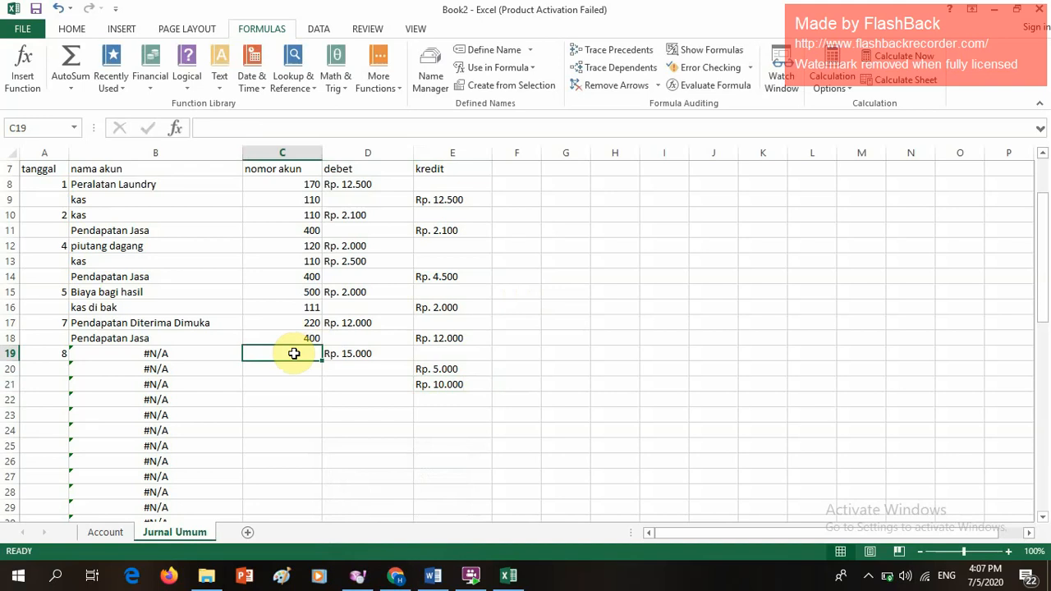
{"action": "type", "text": "170"}
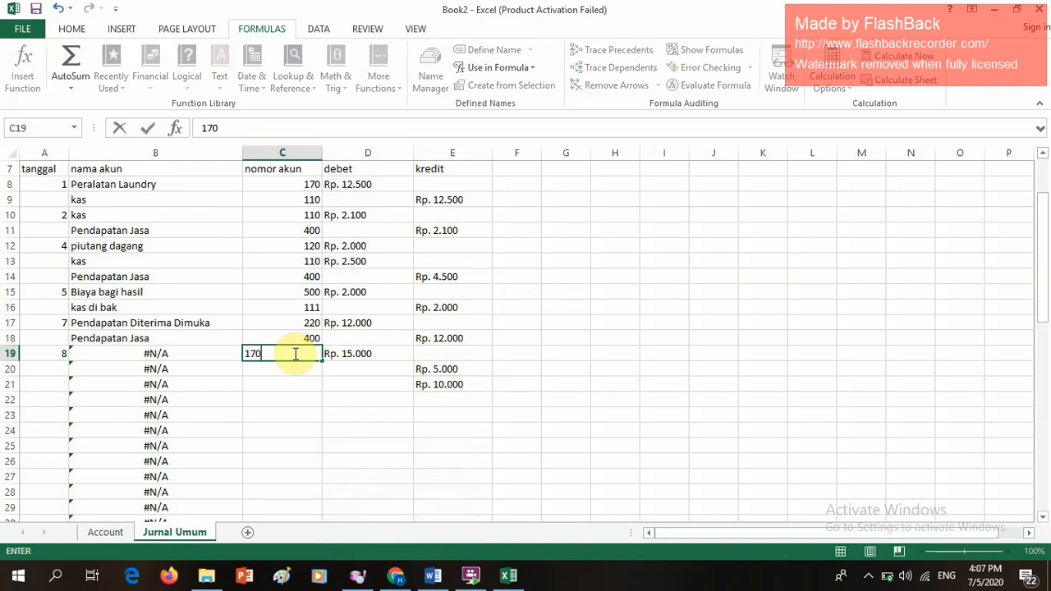
{"action": "key", "text": "Return"}
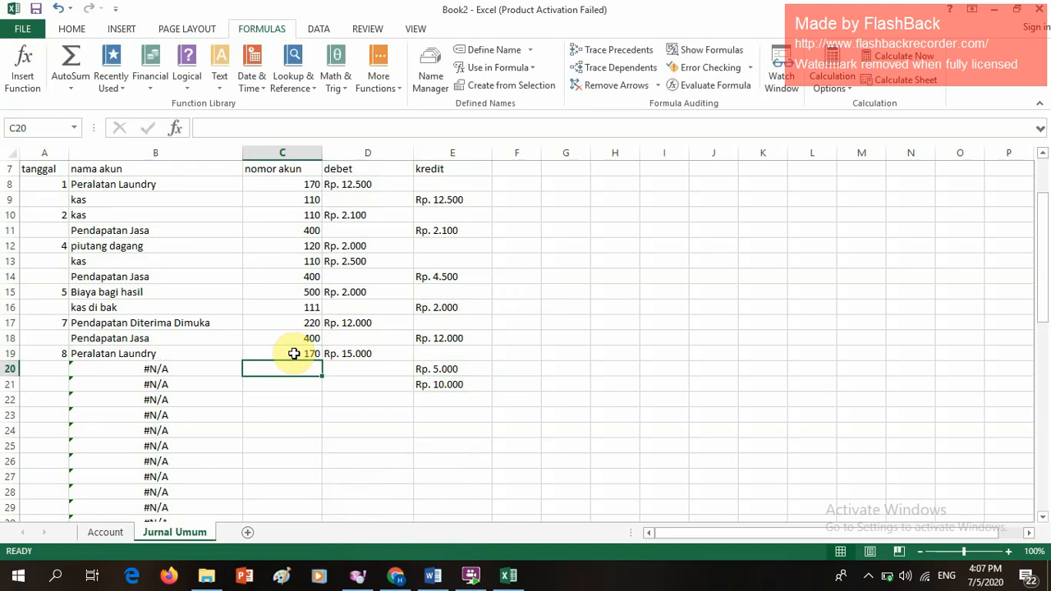
{"action": "type", "text": "110"}
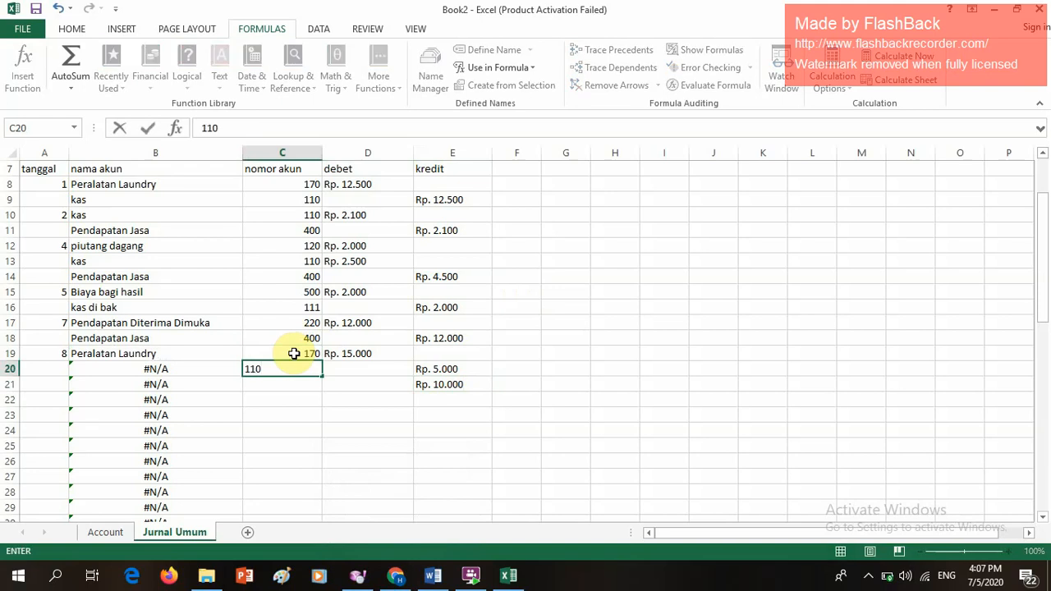
{"action": "key", "text": "Return"}
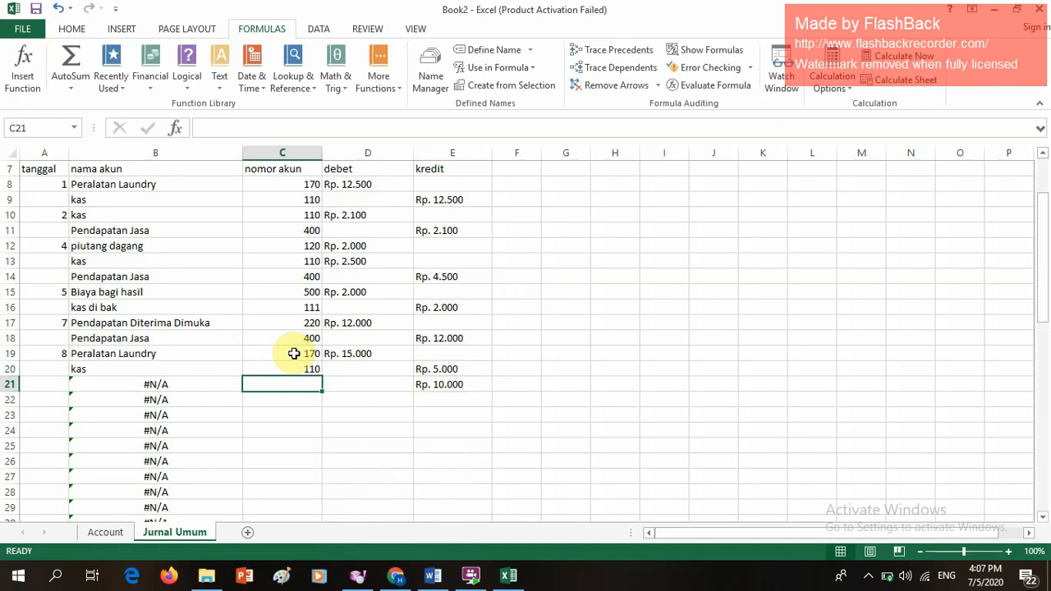
Step: Look up the Hutang Dagang account's number on the Account sheet and enter 210 in C21 of Jurnal Umum
{"action": "left_click", "coordinate": [115, 535]}
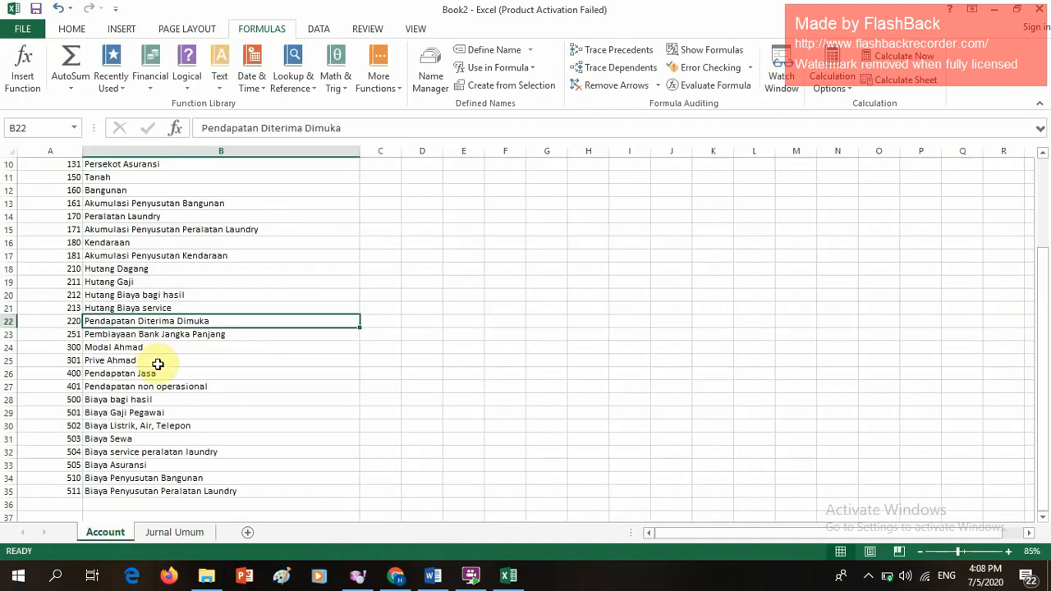
{"action": "scroll", "coordinate": [157, 364], "scroll_direction": "up", "scroll_amount": 3}
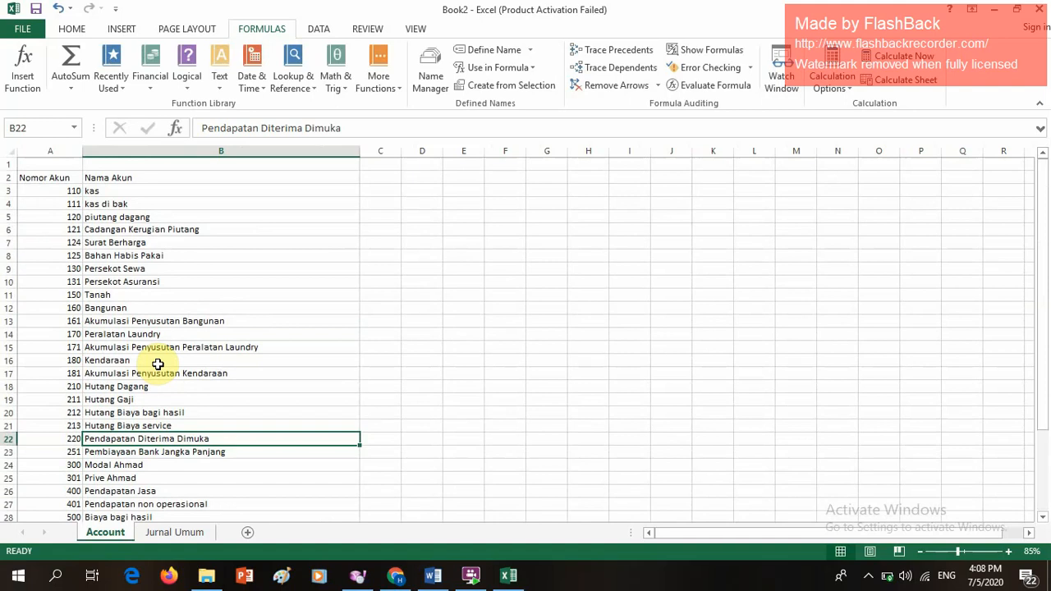
{"action": "scroll", "coordinate": [157, 364], "scroll_direction": "down", "scroll_amount": 2}
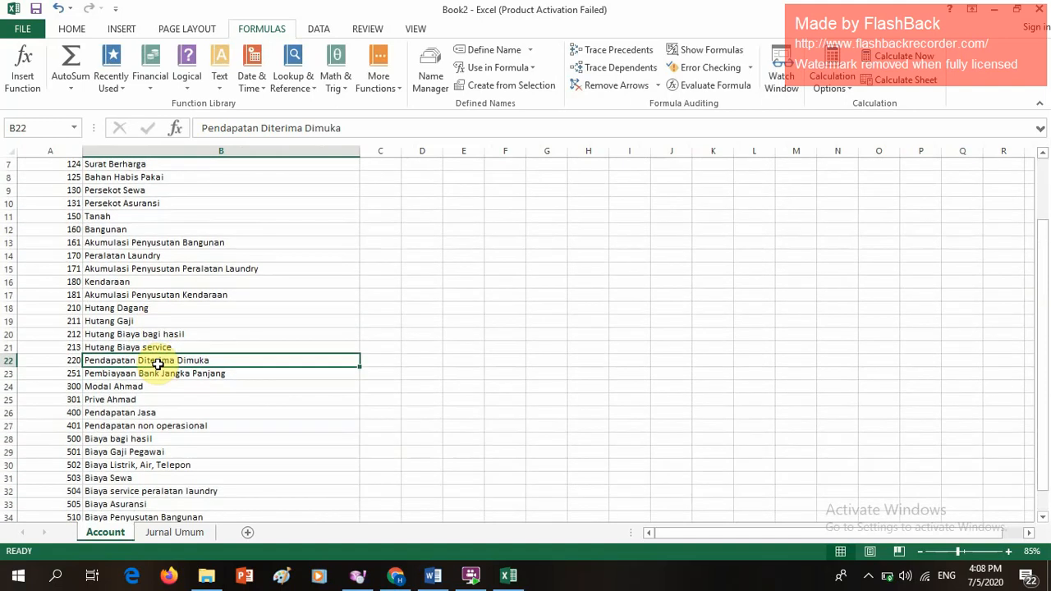
{"action": "left_click", "coordinate": [175, 530]}
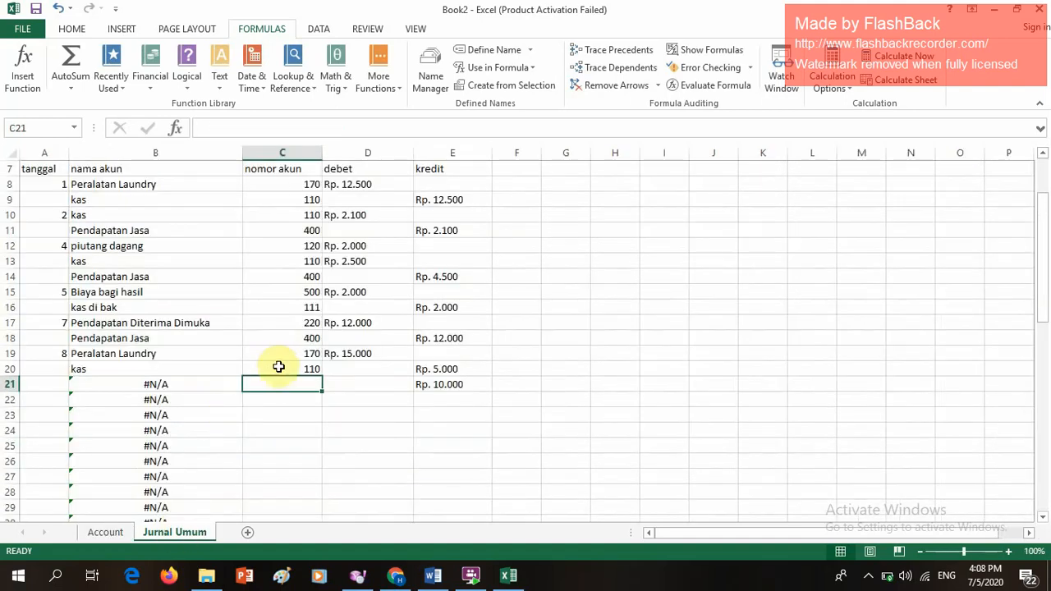
{"action": "type", "text": "210"}
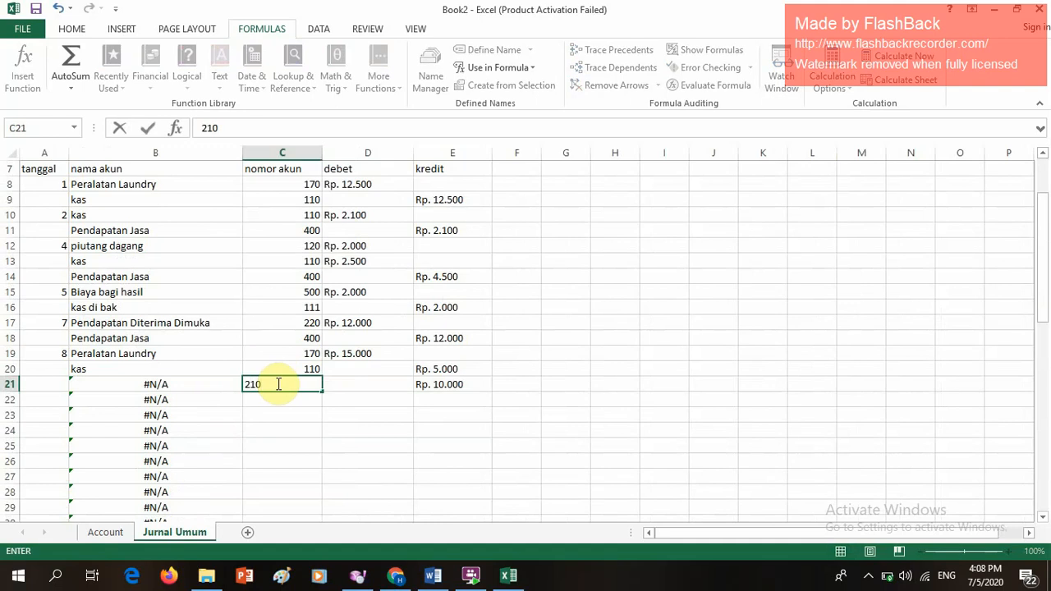
{"action": "key", "text": "Return"}
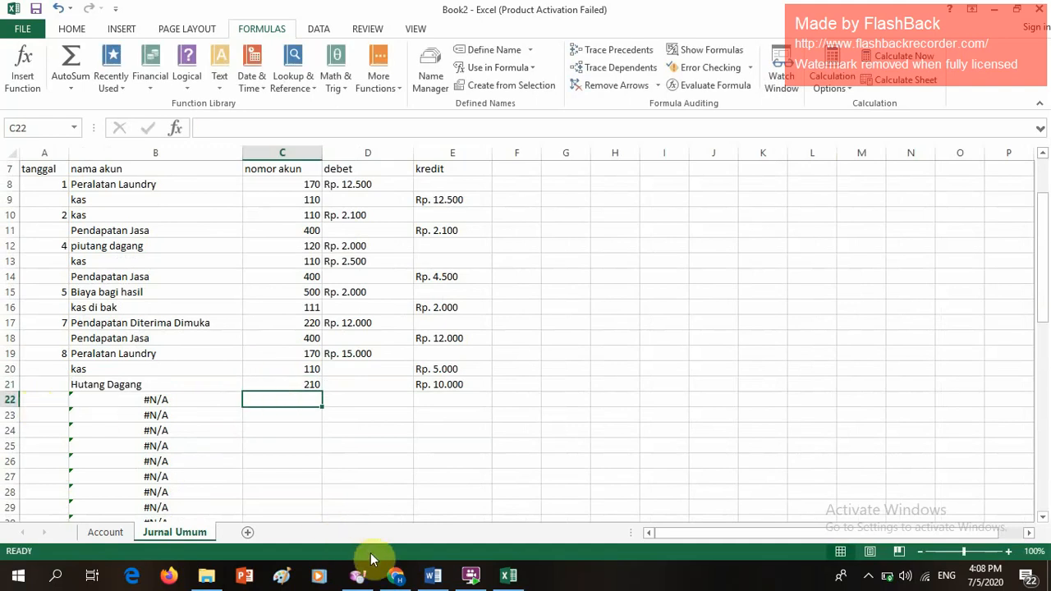
Step: Enter the assignment's next transaction date 10 in A22 and its debit account number 110 in C22
{"action": "mouse_move", "coordinate": [395, 573]}
{"action": "mouse_move", "coordinate": [398, 535]}
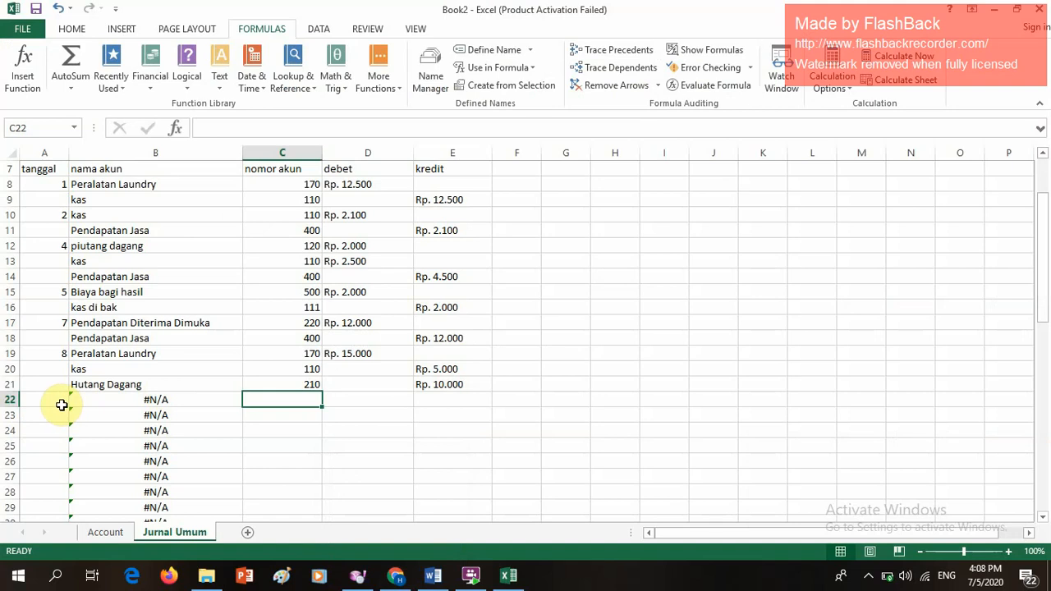
{"action": "left_click", "coordinate": [61, 404]}
{"action": "type", "text": "10"}
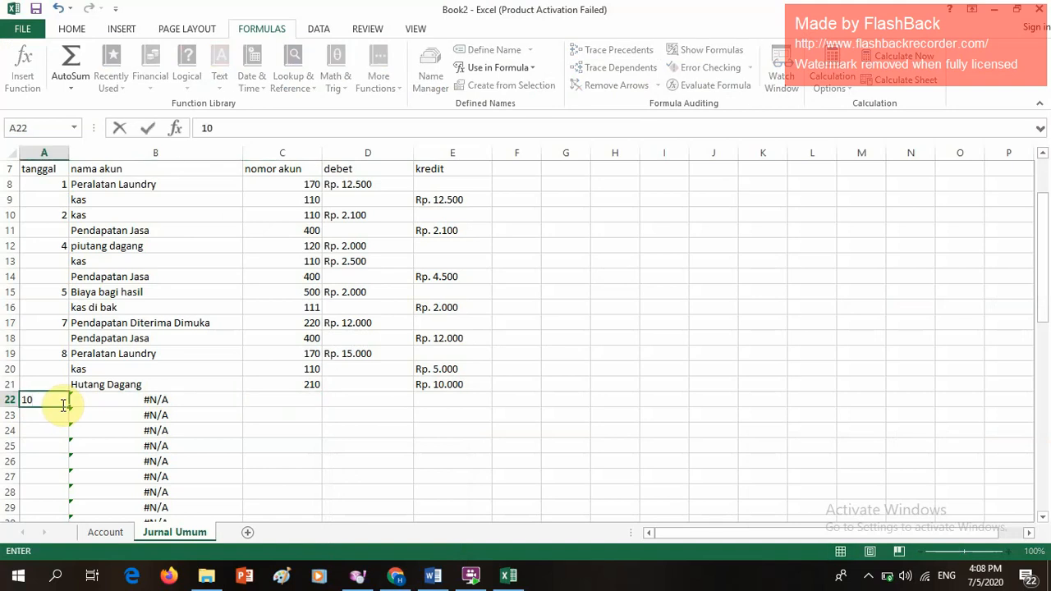
{"action": "key", "text": "Tab"}
{"action": "key", "text": "Tab"}
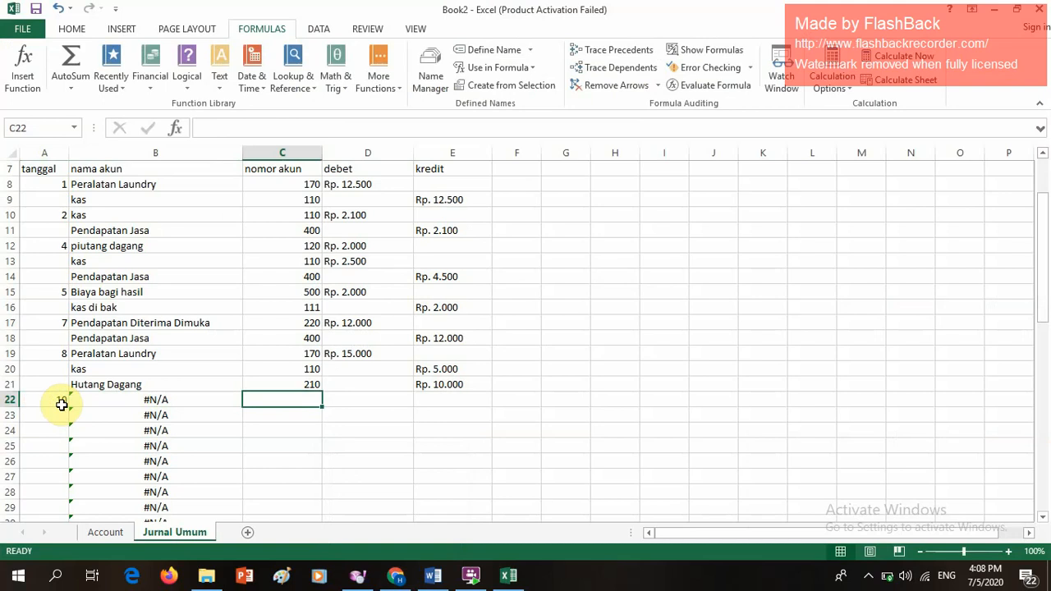
{"action": "type", "text": "110"}
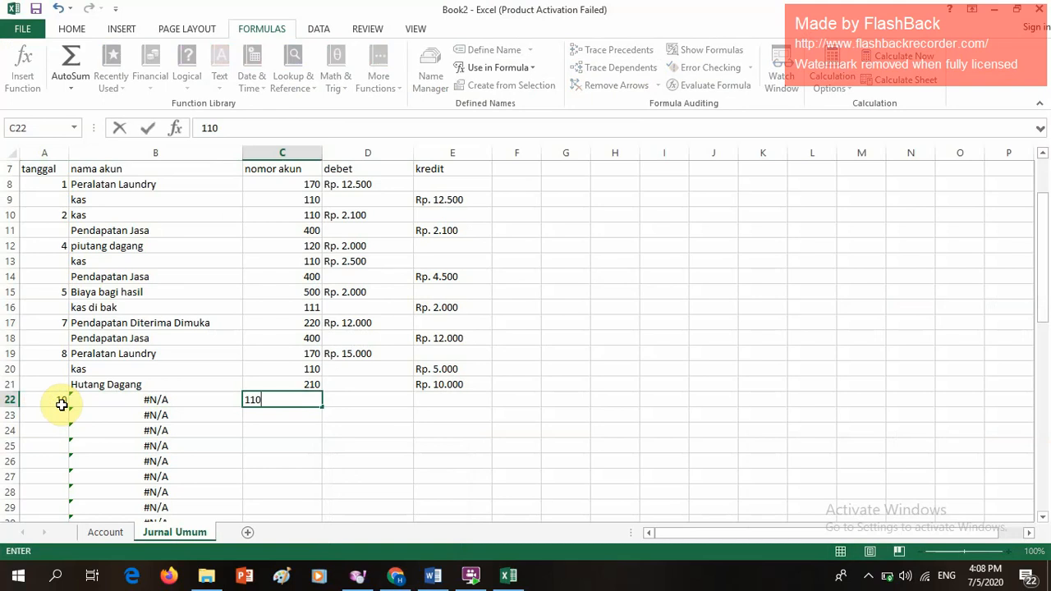
{"action": "key", "text": "Tab"}
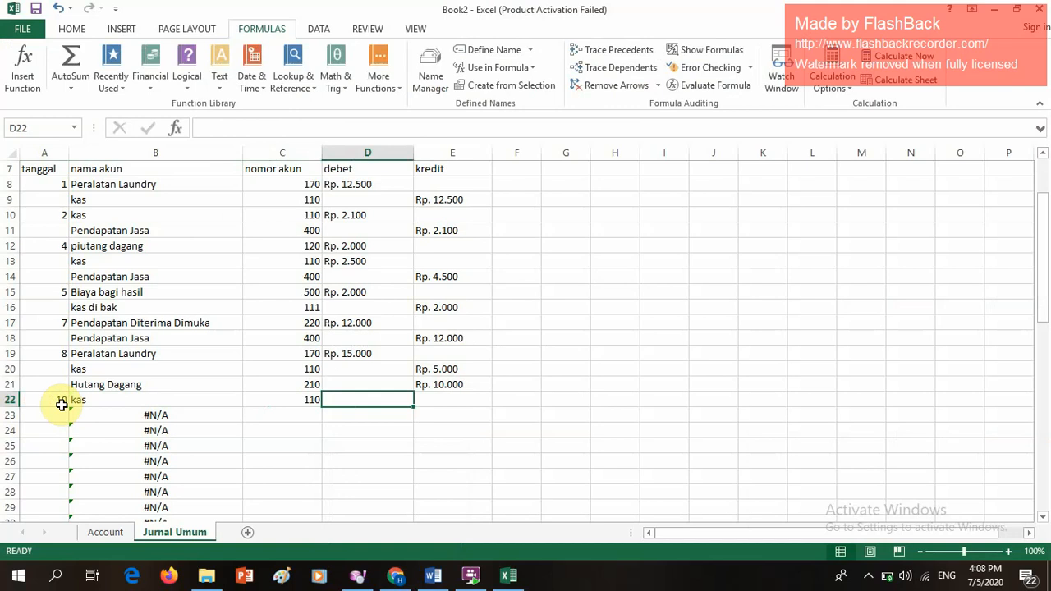
Step: Enter the debit amount "Rp. 2.500" in D22 and the credit amount "Rp. 2.500" in E23 for the transaction dated 10
{"action": "type", "text": "Rp. "}
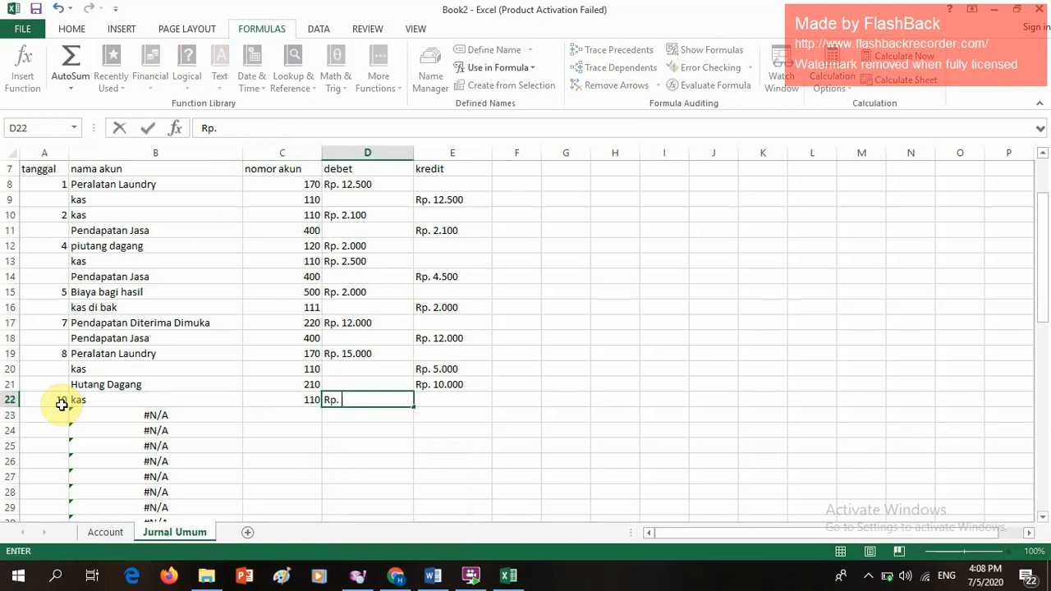
{"action": "type", "text": "2.500"}
{"action": "key", "text": "Return"}
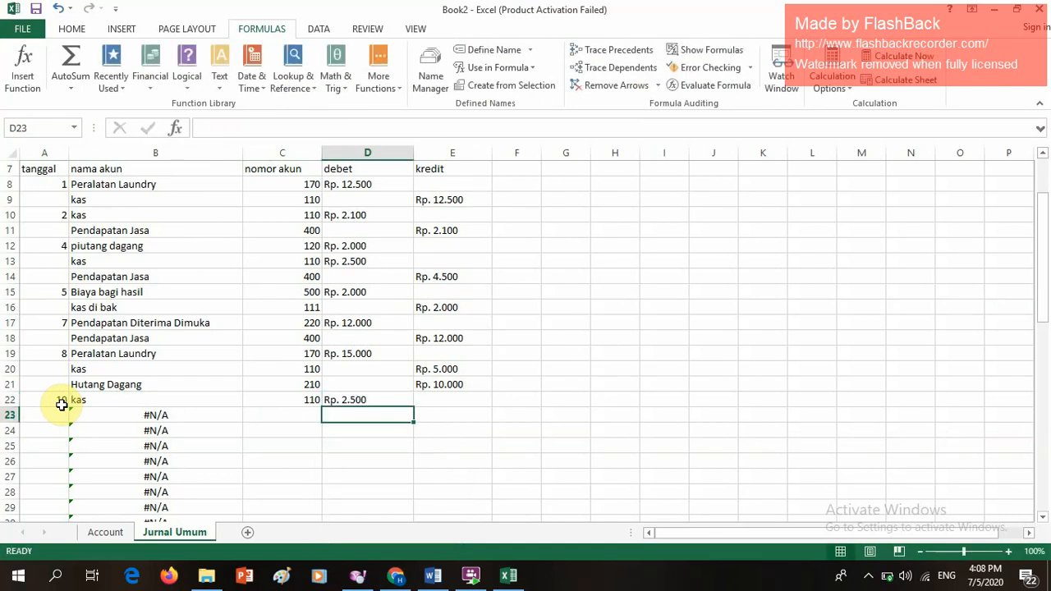
{"action": "key", "text": "Left"}
{"action": "key", "text": "Right"}
{"action": "key", "text": "Right"}
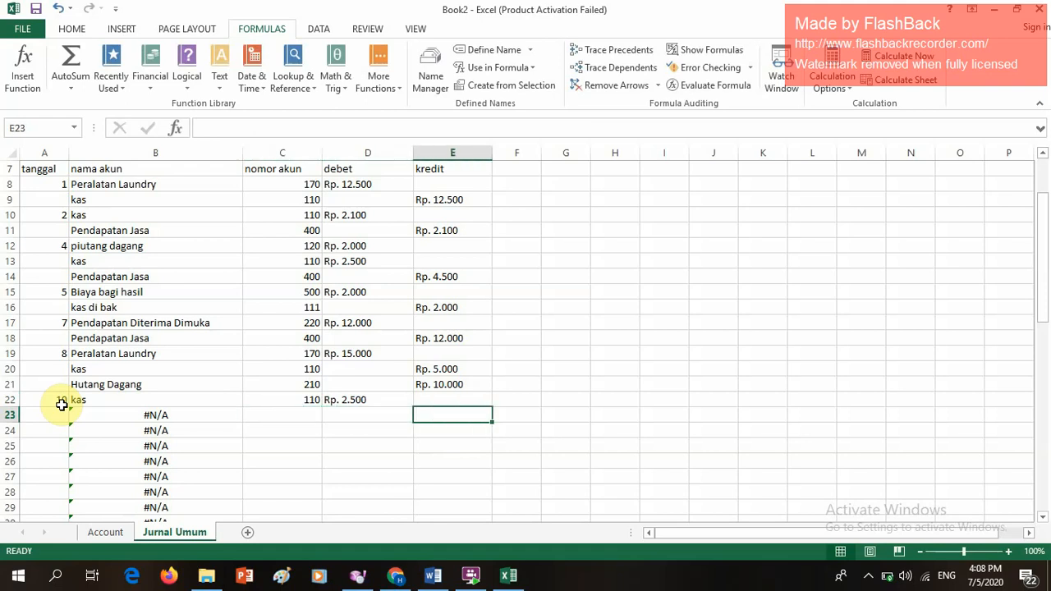
{"action": "type", "text": "Rp. "}
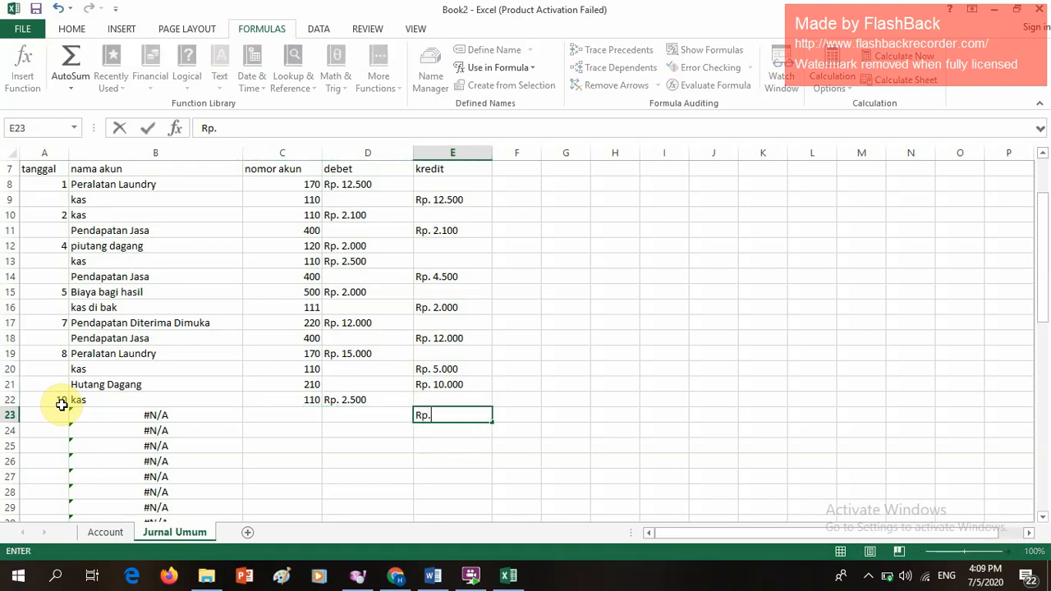
{"action": "type", "text": "2.500"}
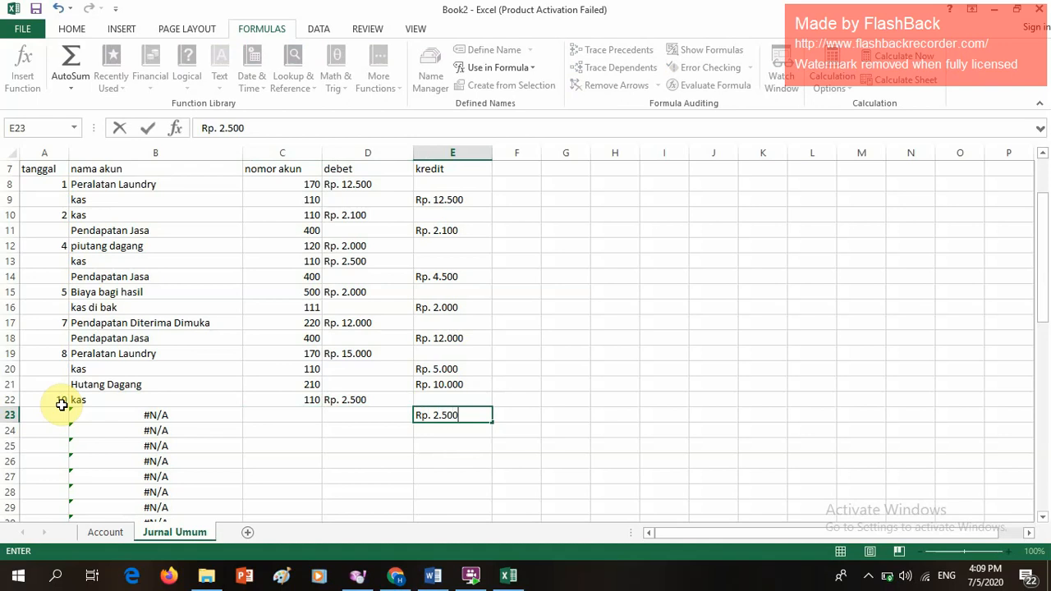
Step: Look up the owner's capital (Modal) account number on the Account sheet and enter 300 in C23 of Jurnal Umum
{"action": "left_click", "coordinate": [124, 534]}
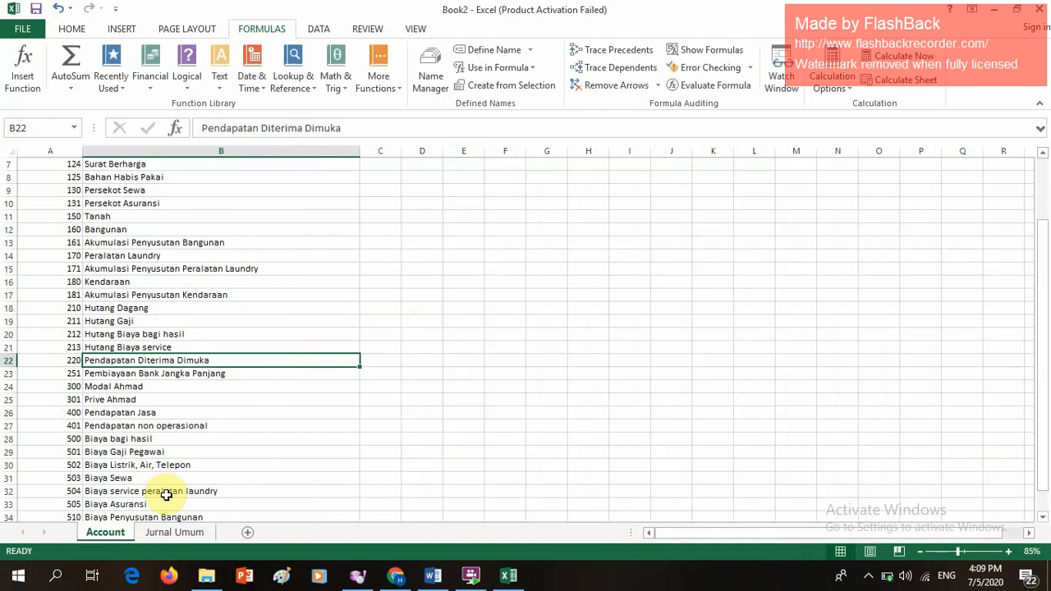
{"action": "left_click", "coordinate": [173, 531]}
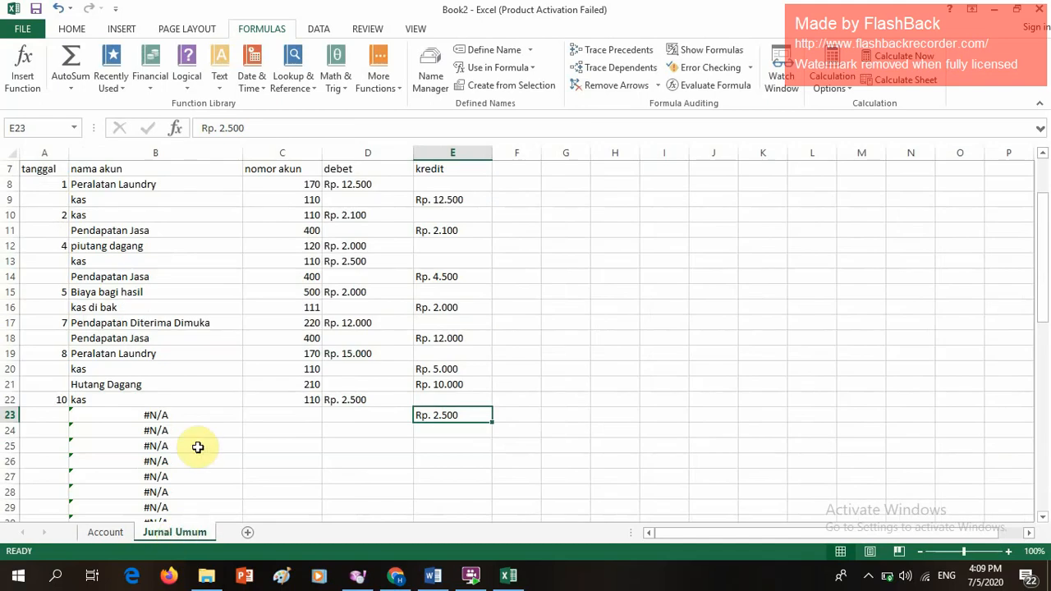
{"action": "left_click", "coordinate": [294, 414]}
{"action": "type", "text": "300"}
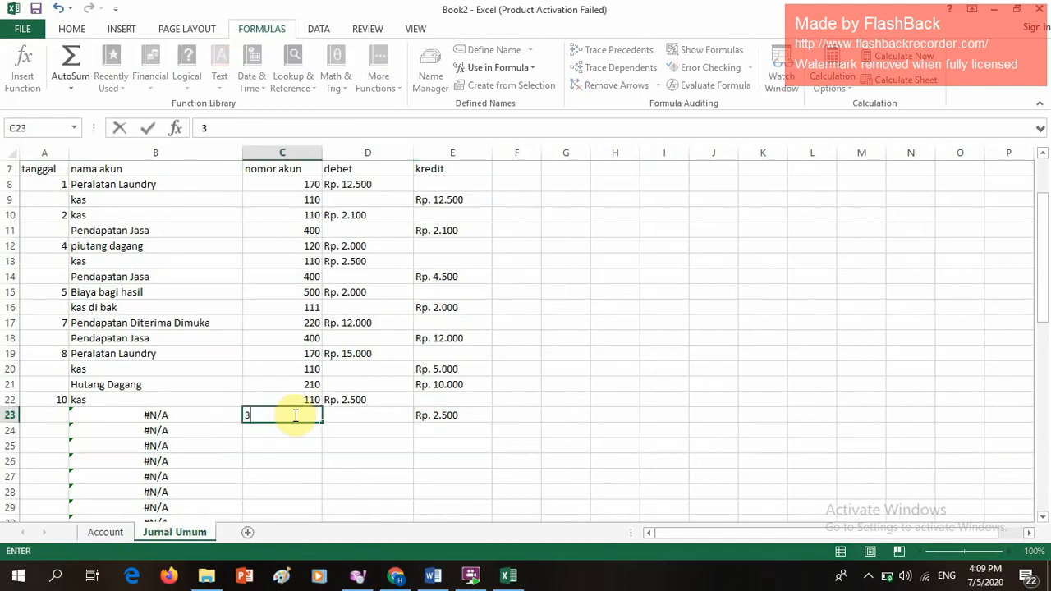
{"action": "left_click", "coordinate": [346, 449]}
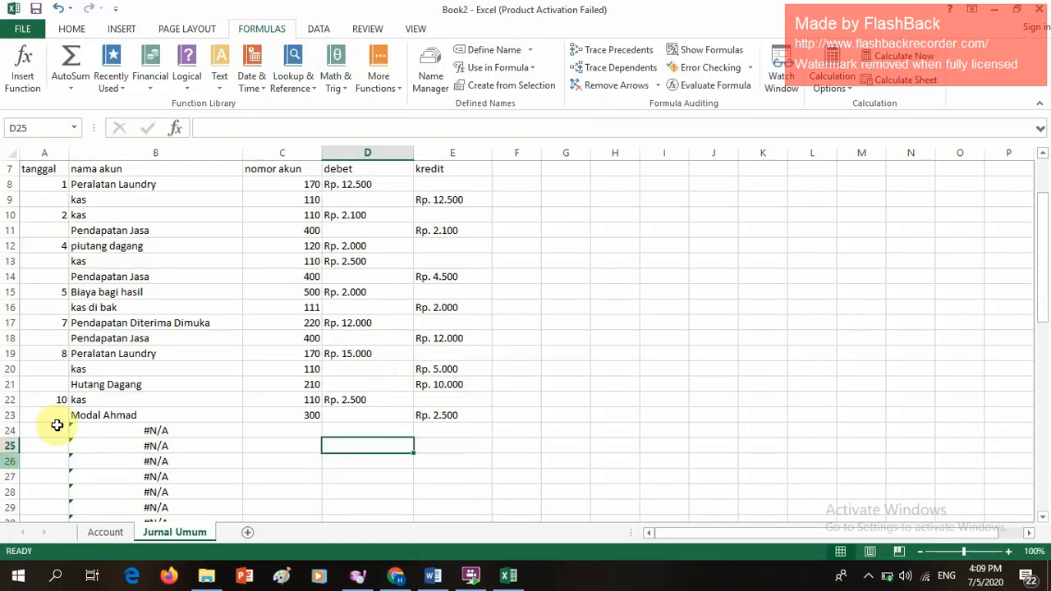
Step: Enter the date 11 in A24 for the next transaction
{"action": "left_click", "coordinate": [59, 428]}
{"action": "type", "text": "11"}
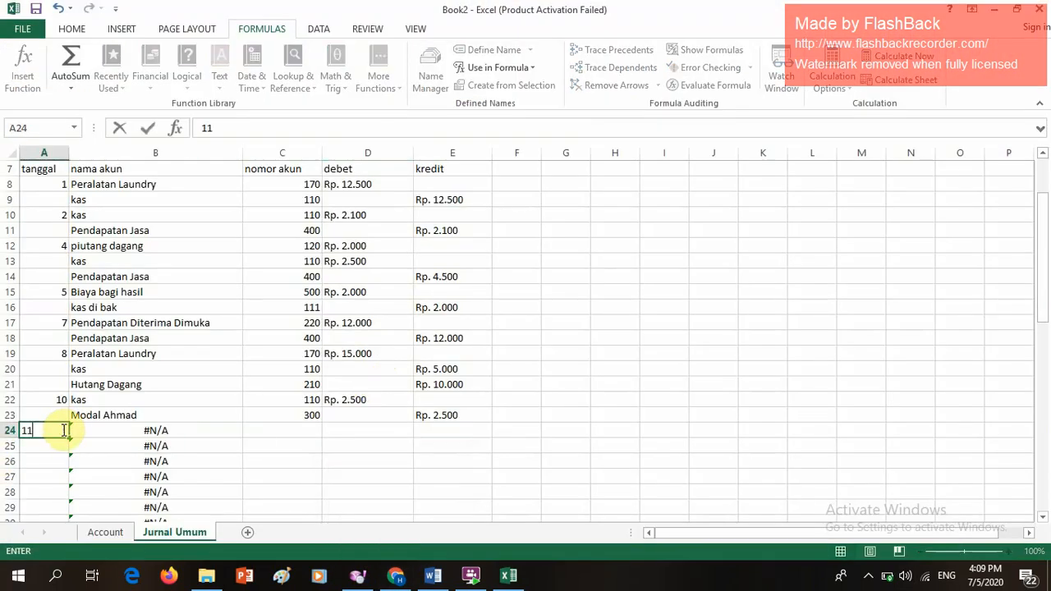
Step: Complete the journal entry dated 11 in row 24 with a debit of Rp. 10.000 in D24 and a credit of Rp. 10.000 in E25
{"action": "key", "text": "Tab"}
{"action": "key", "text": "Tab"}
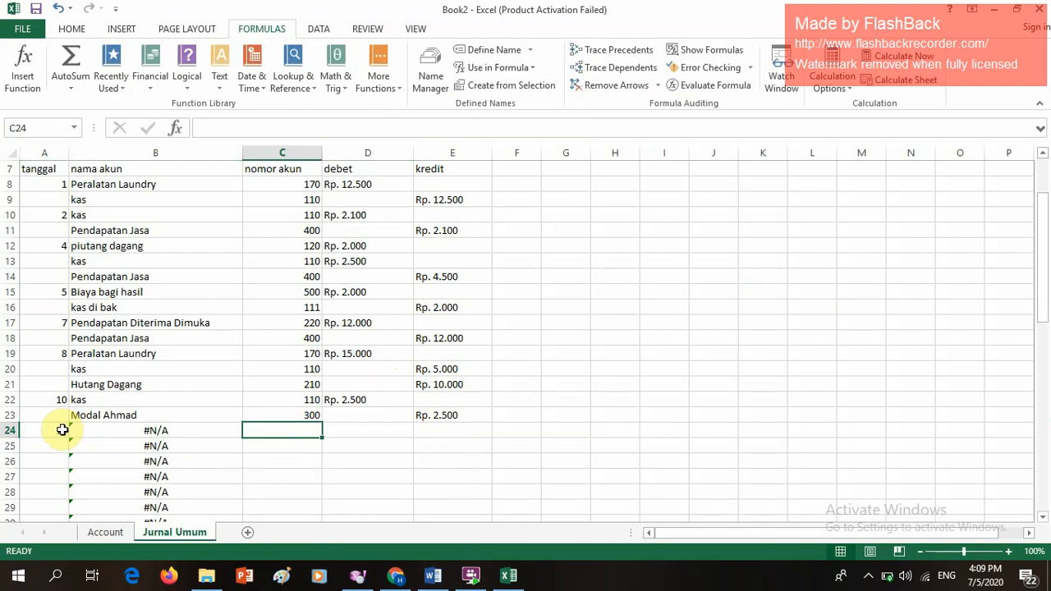
{"action": "key", "text": "Tab"}
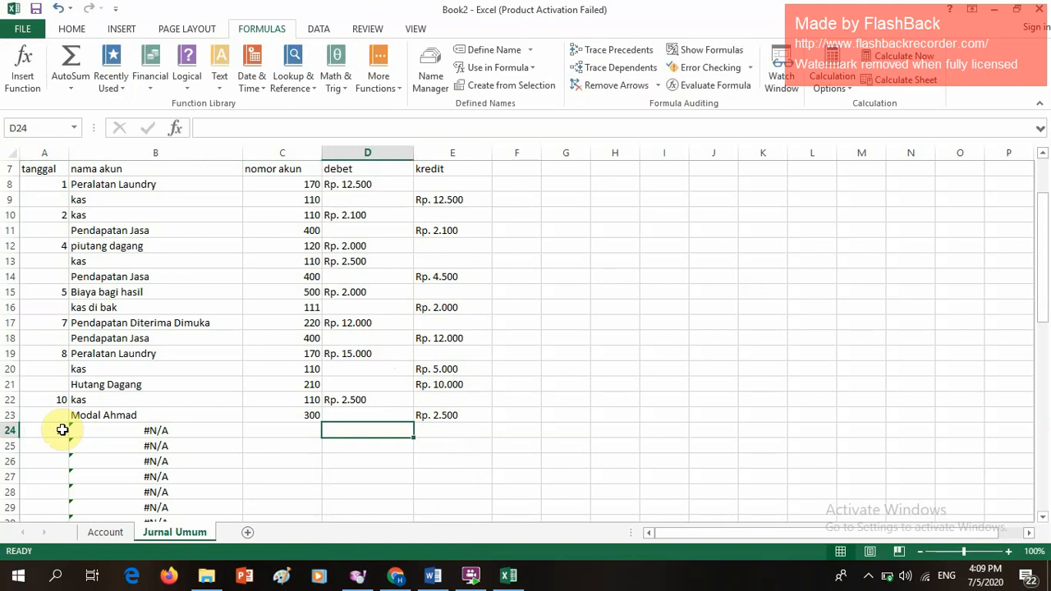
{"action": "type", "text": "Rp. "}
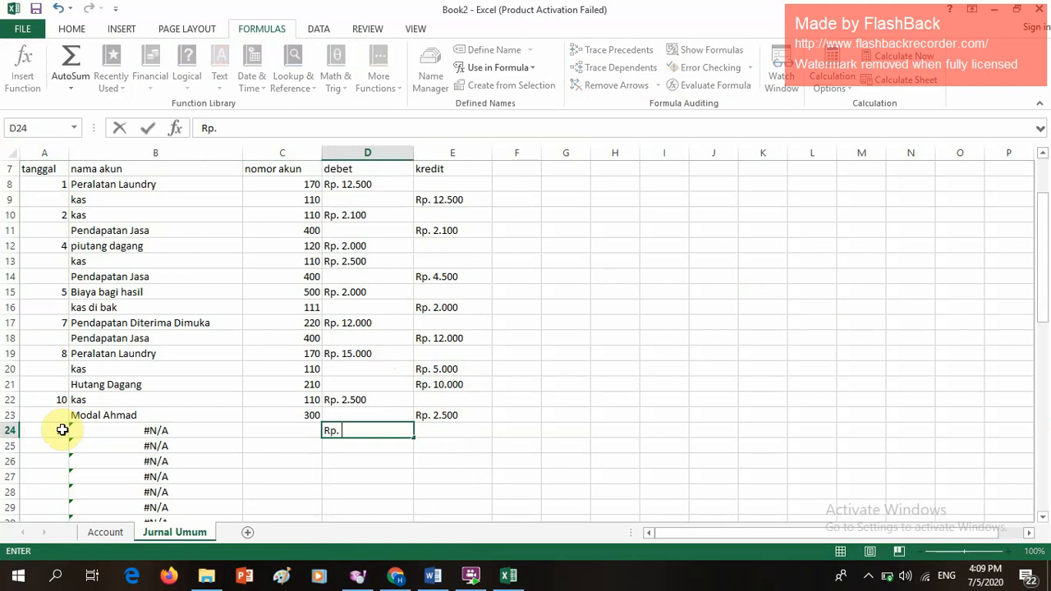
{"action": "type", "text": "10.000"}
{"action": "left_click", "coordinate": [478, 449]}
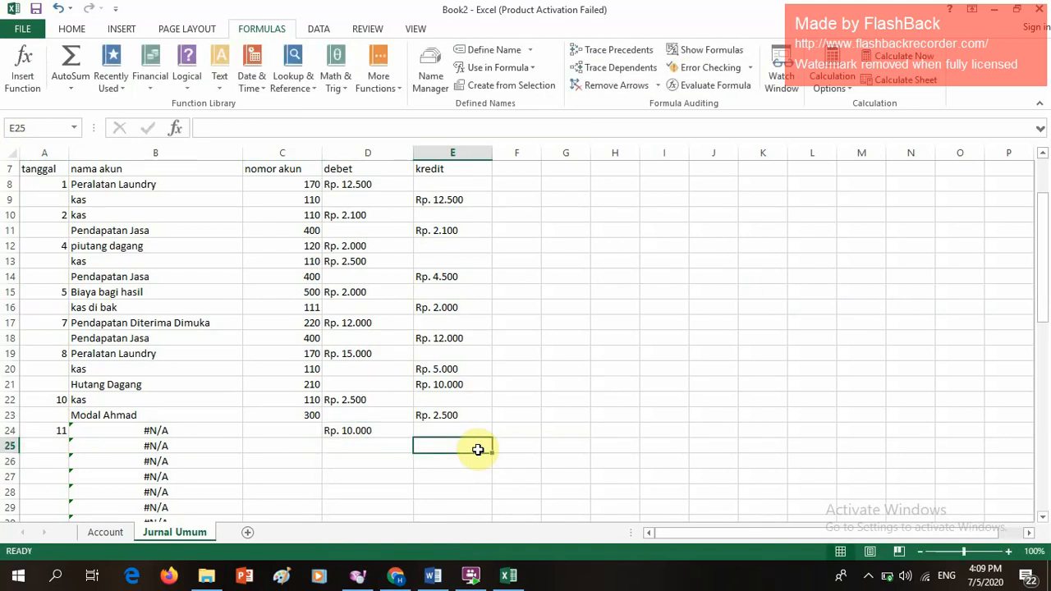
{"action": "type", "text": "Rp. "}
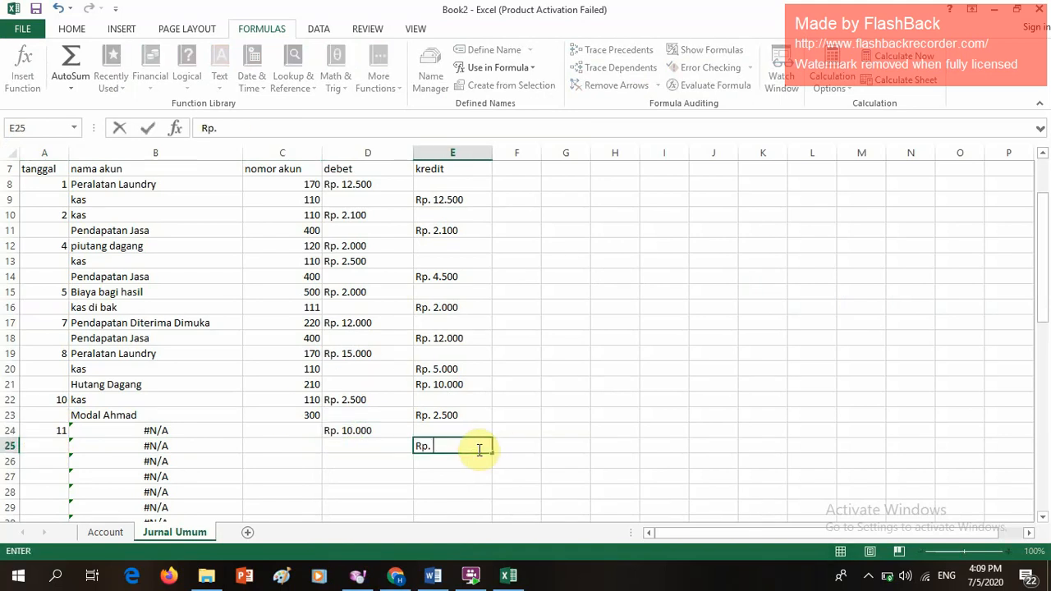
{"action": "type", "text": "10.000"}
Step: Enter the account numbers for the entry dated 11: 210 in C24 and 110 in C25
{"action": "left_click", "coordinate": [301, 432]}
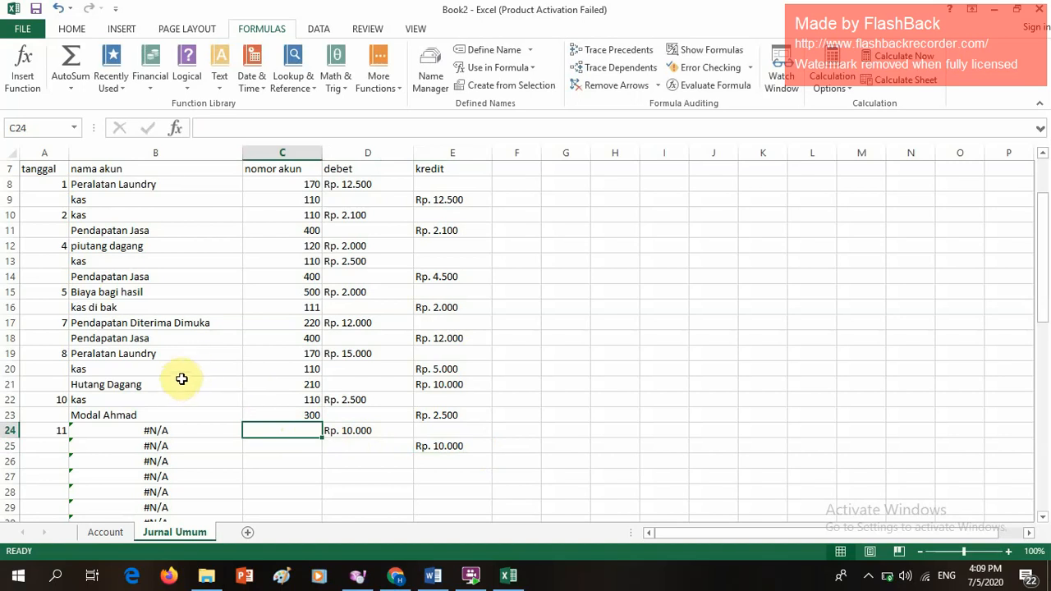
{"action": "type", "text": "210"}
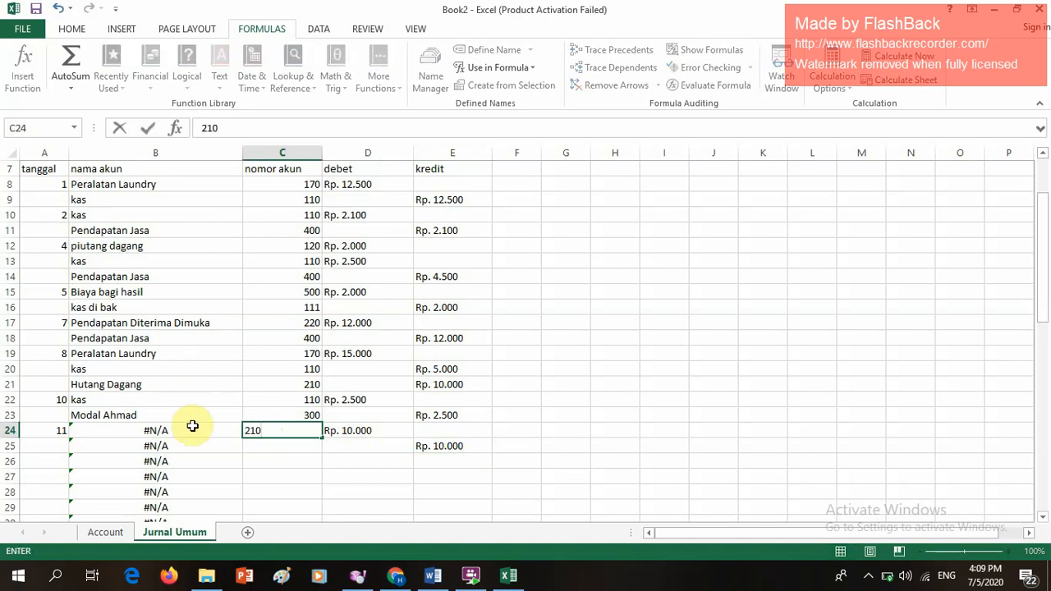
{"action": "key", "text": "Return"}
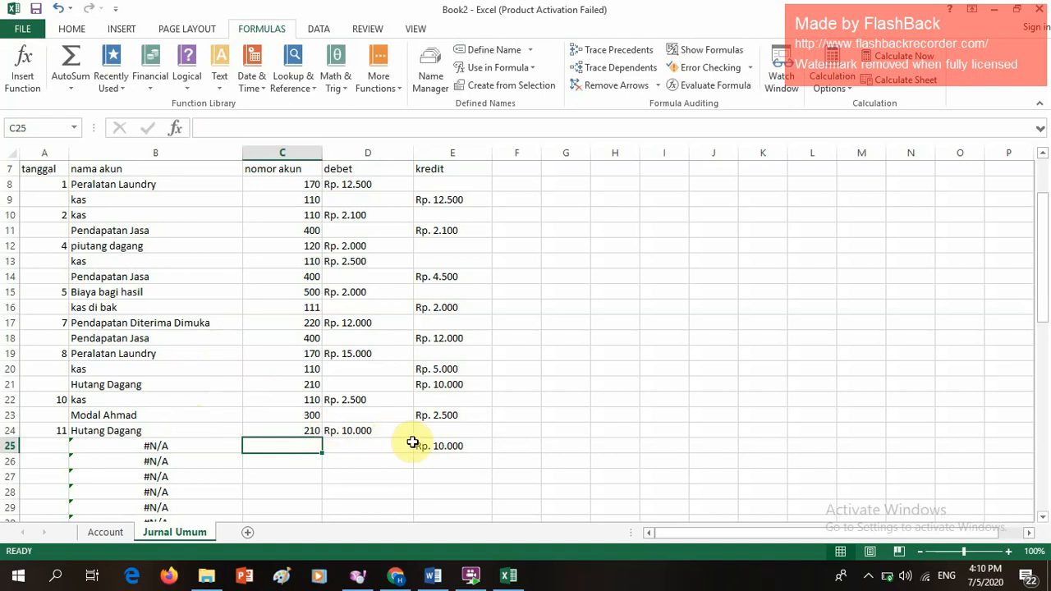
{"action": "type", "text": "110"}
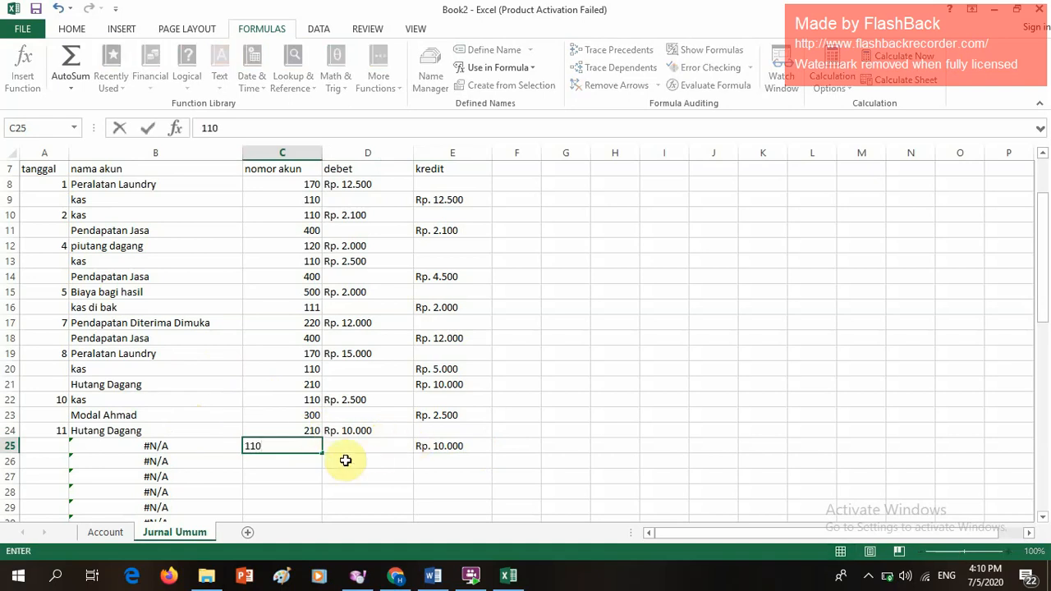
{"action": "key", "text": "Return"}
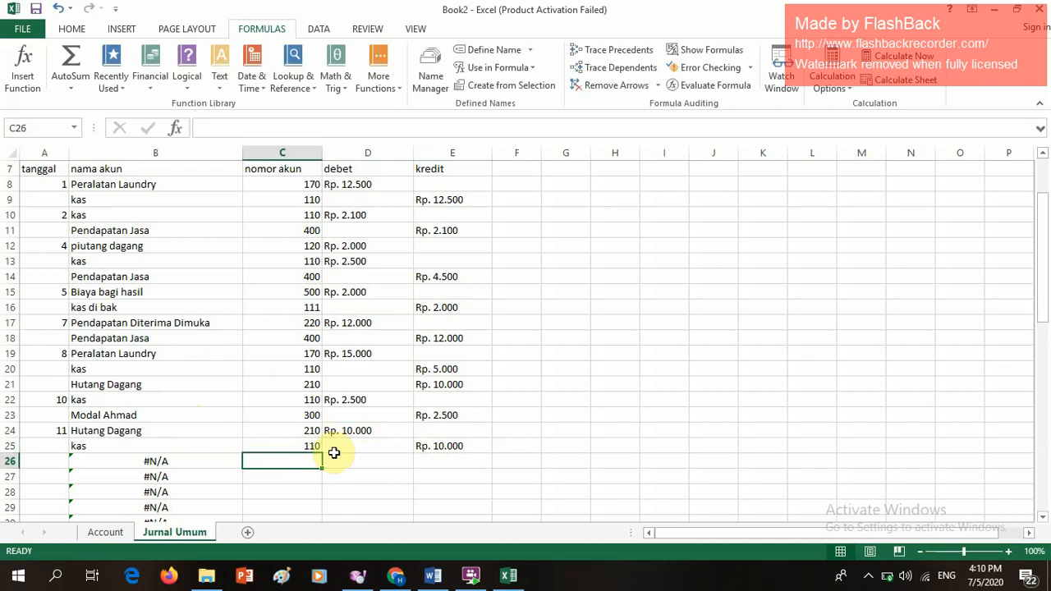
Step: Add a journal entry dated 15 in A26 with a debit of Rp. 1.600 in D26 and a credit of Rp. 1.600 in E27
{"action": "scroll", "coordinate": [334, 452], "scroll_direction": "down", "scroll_amount": 7}
{"action": "scroll", "coordinate": [335, 452], "scroll_direction": "up", "scroll_amount": 7}
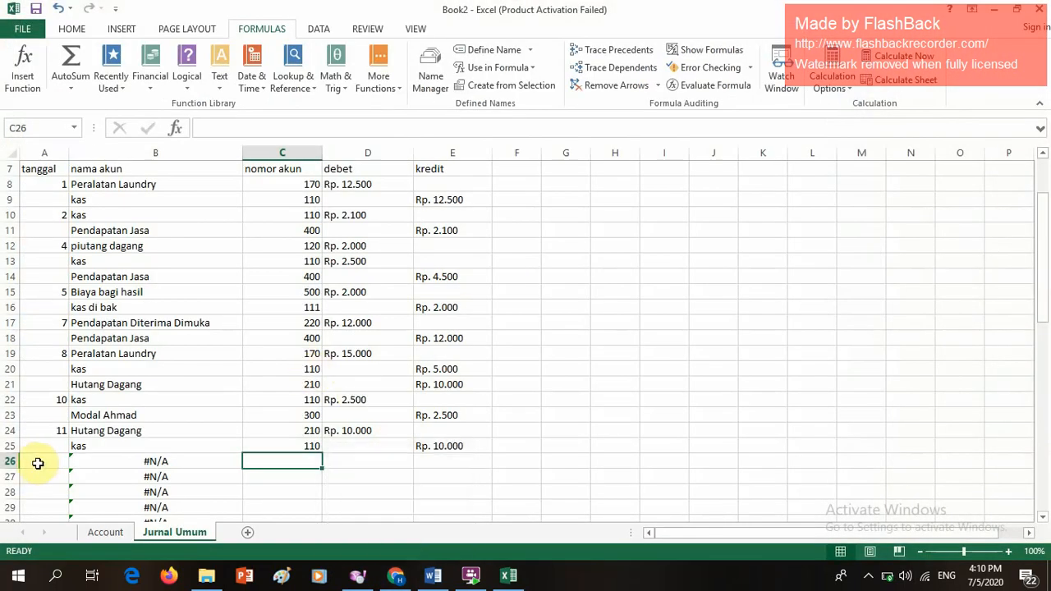
{"action": "left_click", "coordinate": [38, 463]}
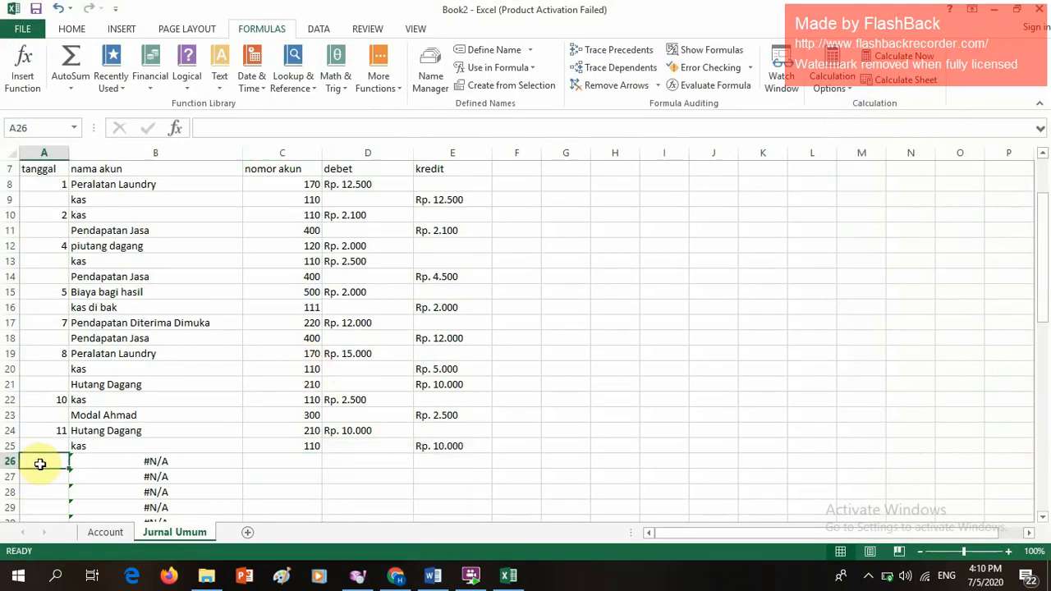
{"action": "type", "text": "15"}
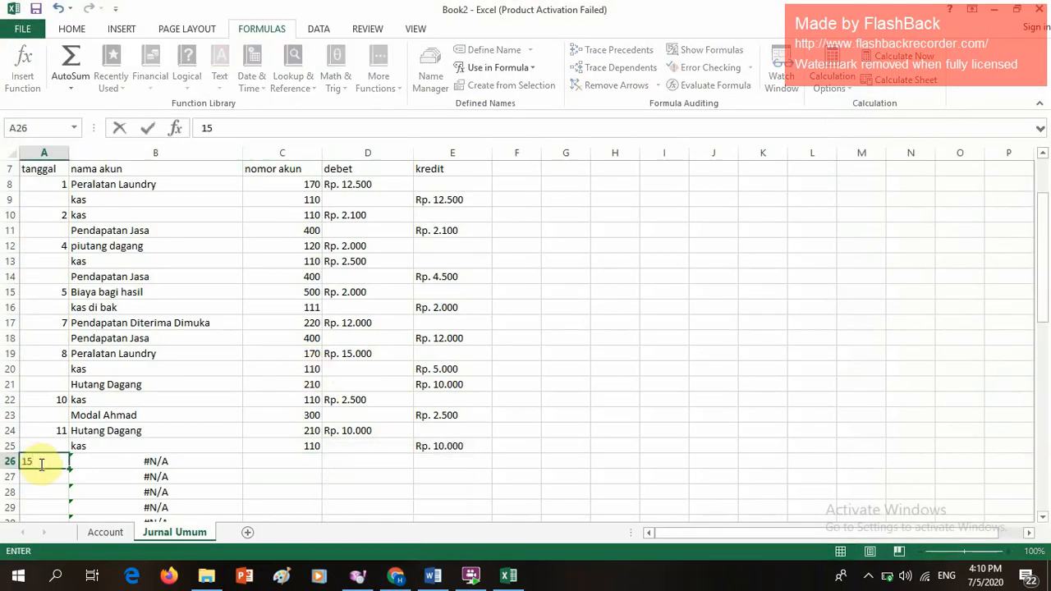
{"action": "left_click", "coordinate": [307, 463]}
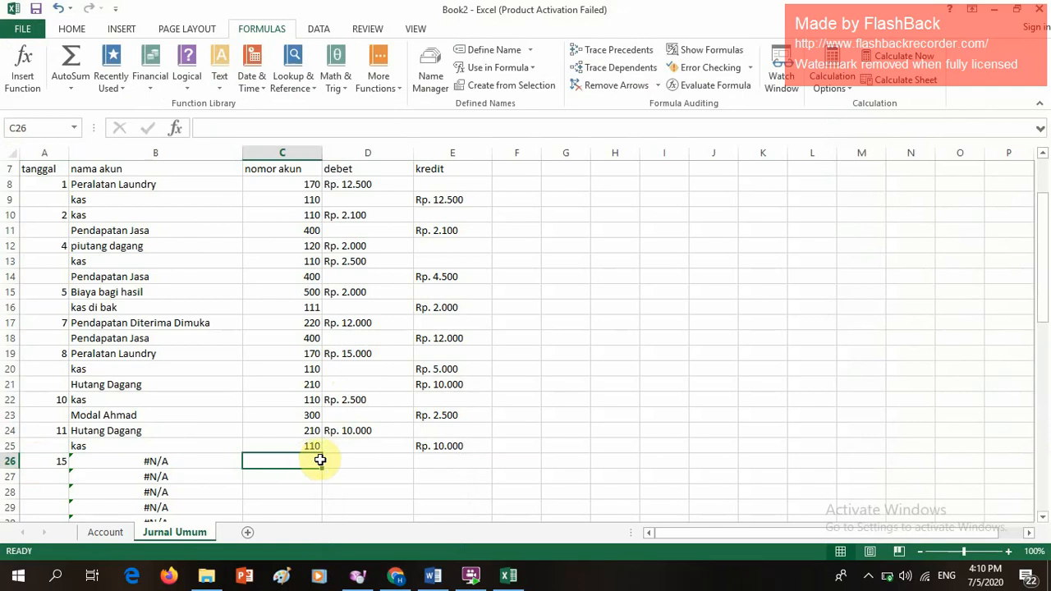
{"action": "left_click", "coordinate": [337, 462]}
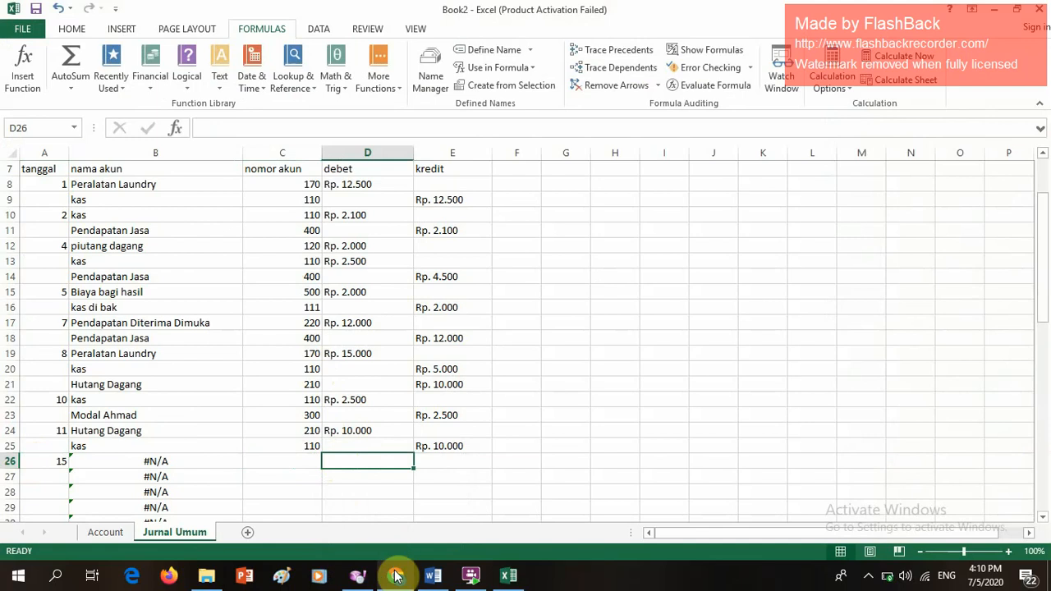
{"action": "mouse_move", "coordinate": [397, 573]}
{"action": "mouse_move", "coordinate": [403, 515]}
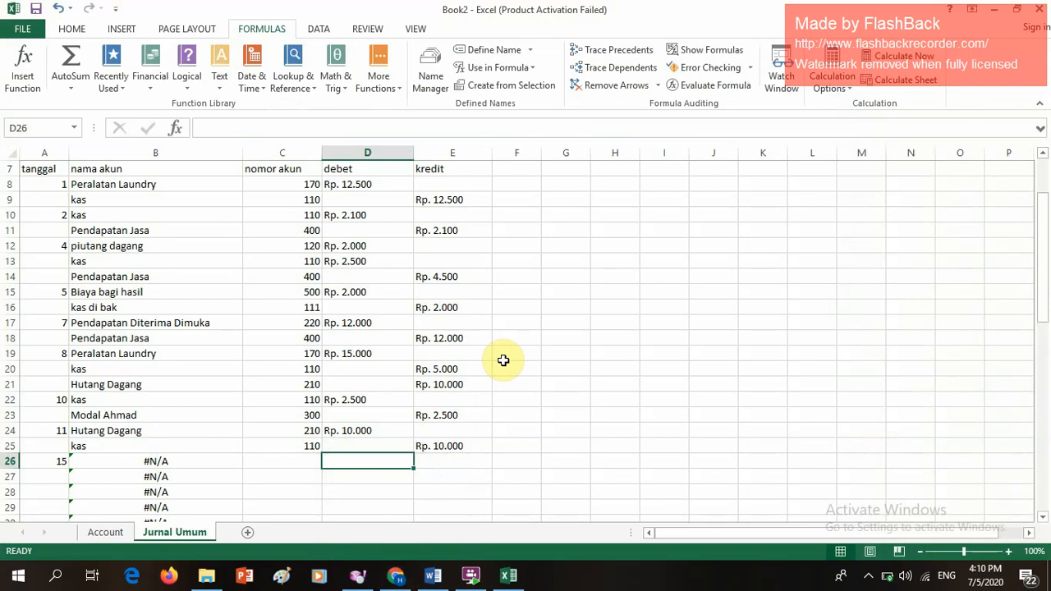
{"action": "type", "text": "R"}
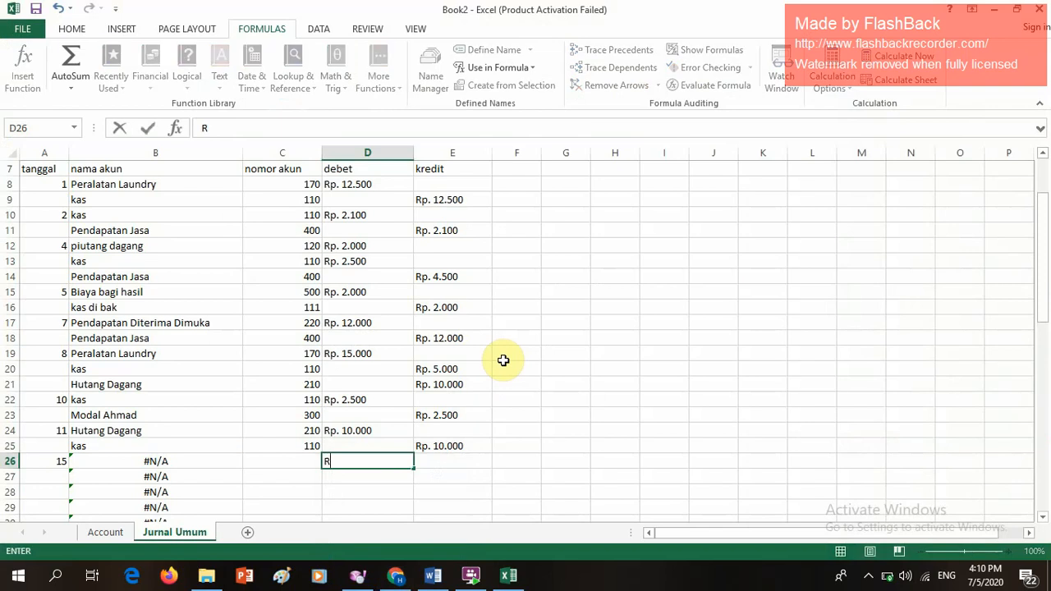
{"action": "type", "text": "p. 1.600"}
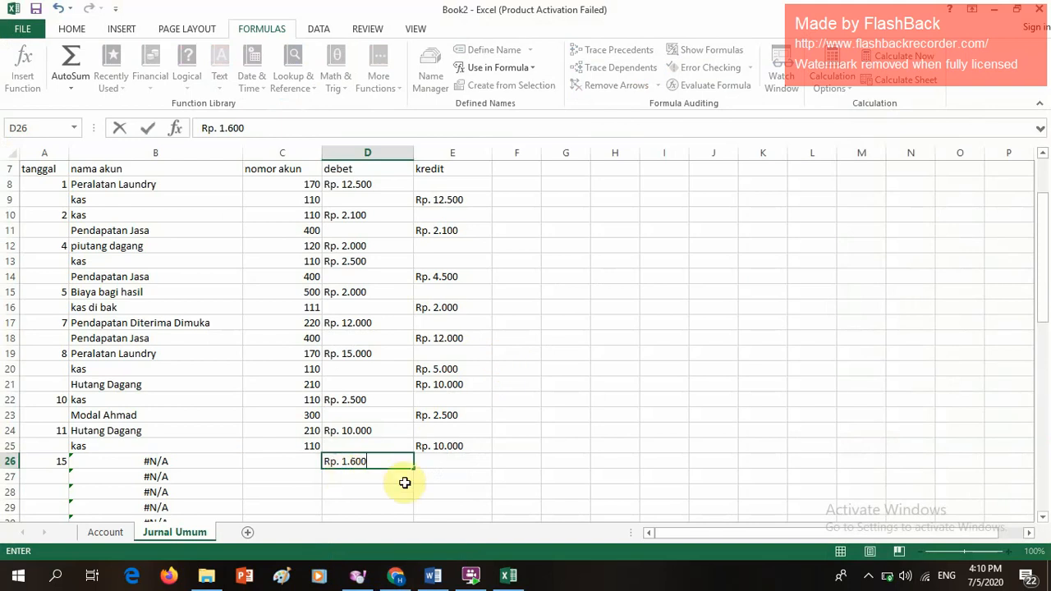
{"action": "left_click", "coordinate": [435, 483]}
{"action": "type", "text": "R"}
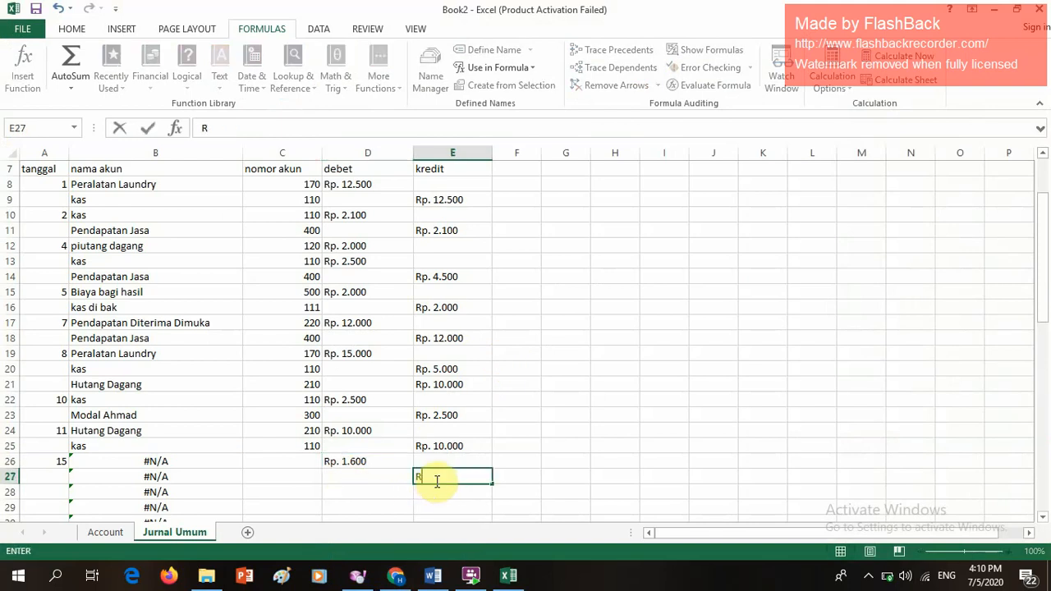
{"action": "type", "text": "p. 1.600"}
Step: Look up the utilities expense number on the Account sheet, and enter account numbers 502 in C26 and 110 in C27 of Jurnal Umum
{"action": "left_click", "coordinate": [291, 464]}
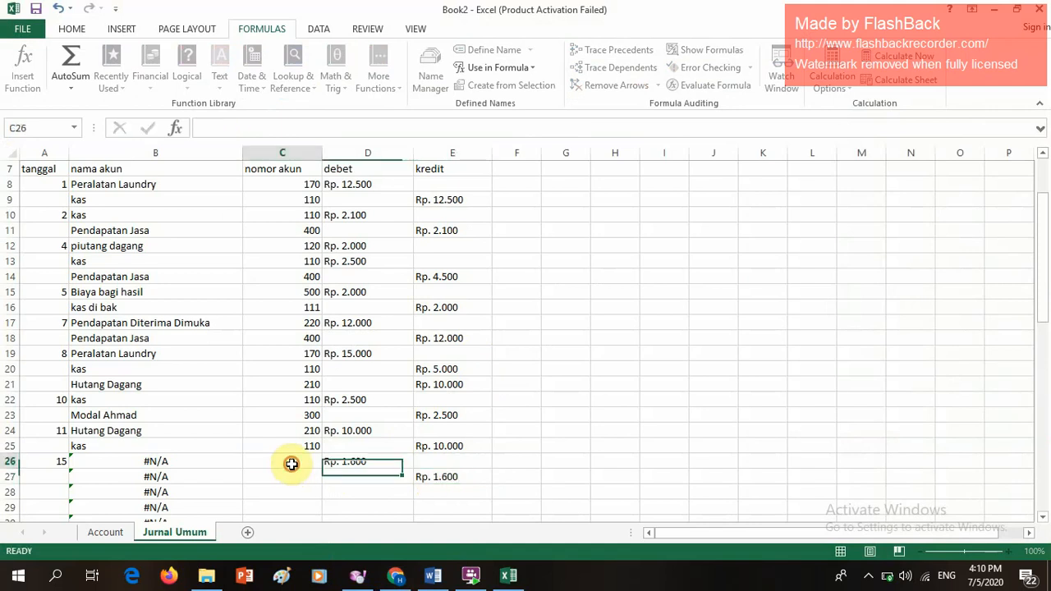
{"action": "left_click", "coordinate": [105, 532]}
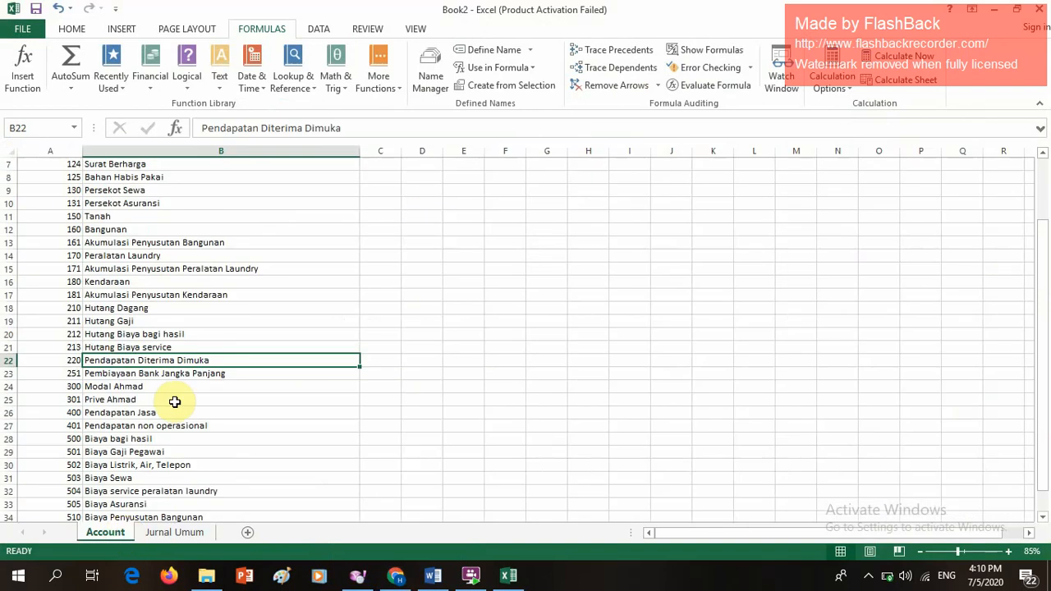
{"action": "scroll", "coordinate": [175, 401], "scroll_direction": "down", "scroll_amount": 3}
{"action": "scroll", "coordinate": [148, 364], "scroll_direction": "up", "scroll_amount": 2}
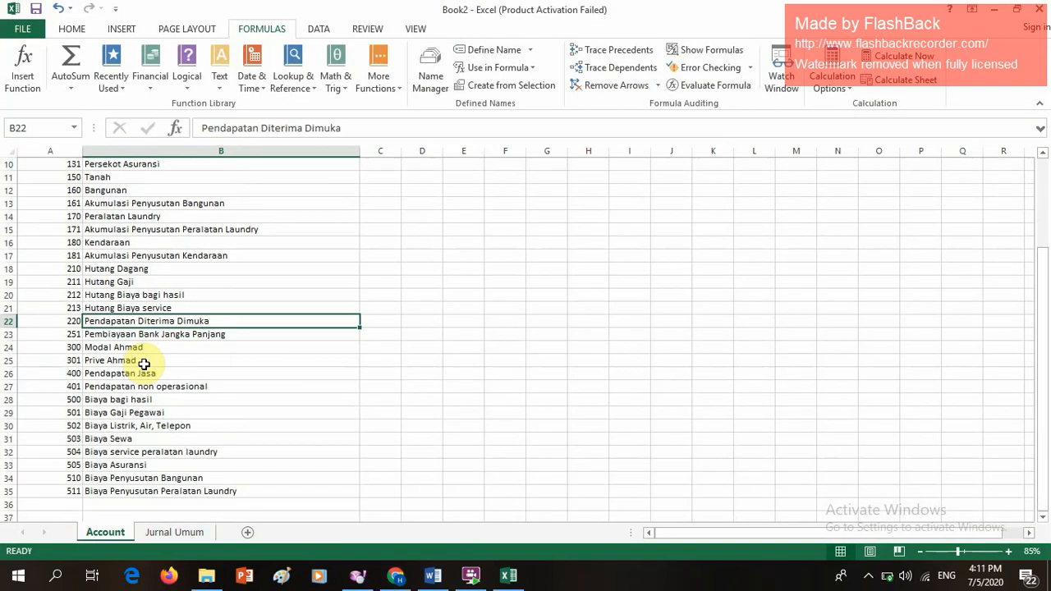
{"action": "left_click", "coordinate": [179, 532]}
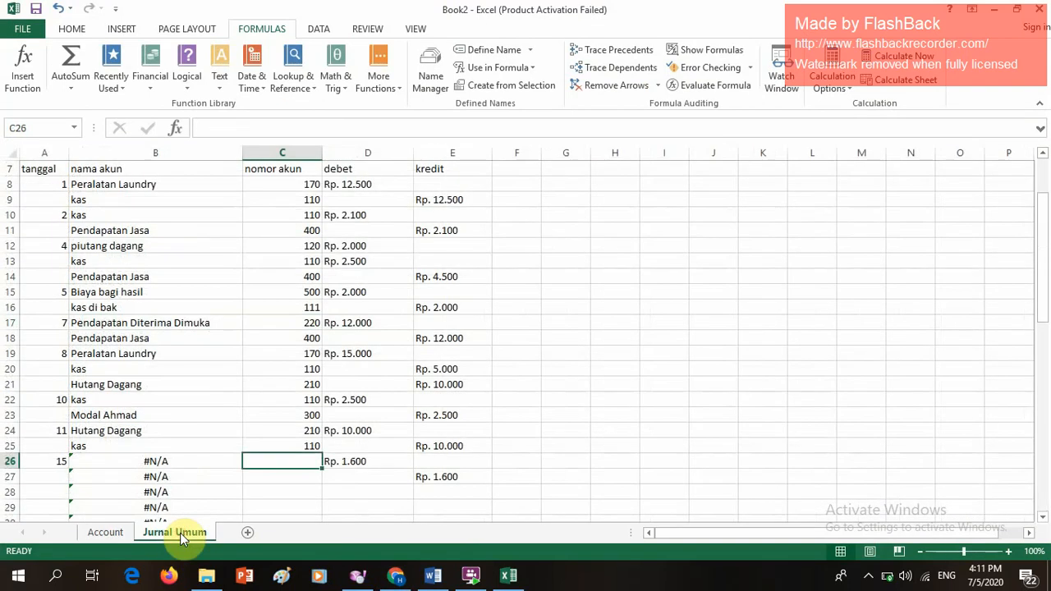
{"action": "type", "text": "502"}
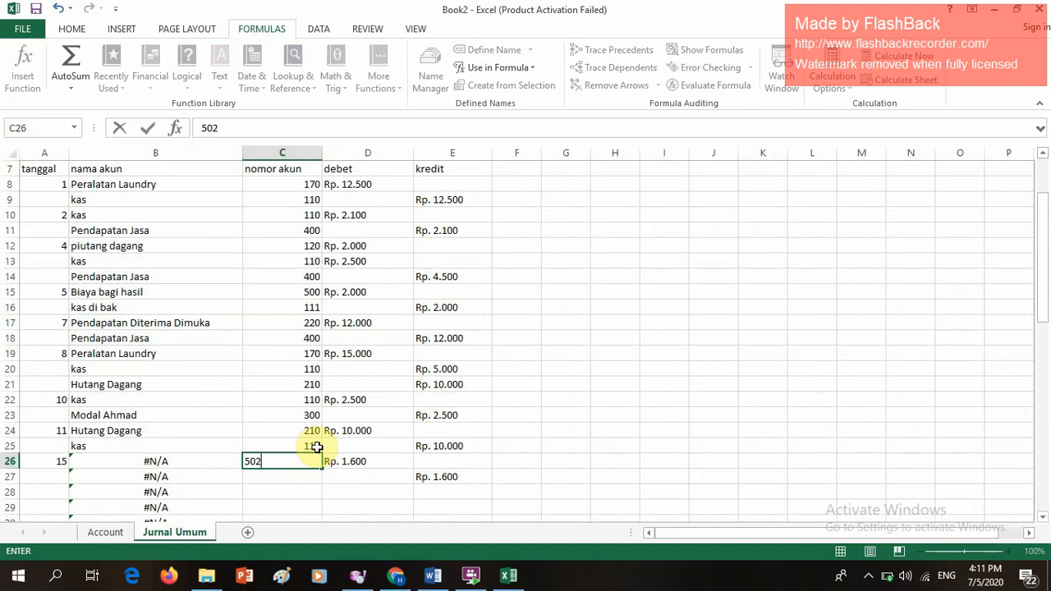
{"action": "key", "text": "Return"}
{"action": "type", "text": "110"}
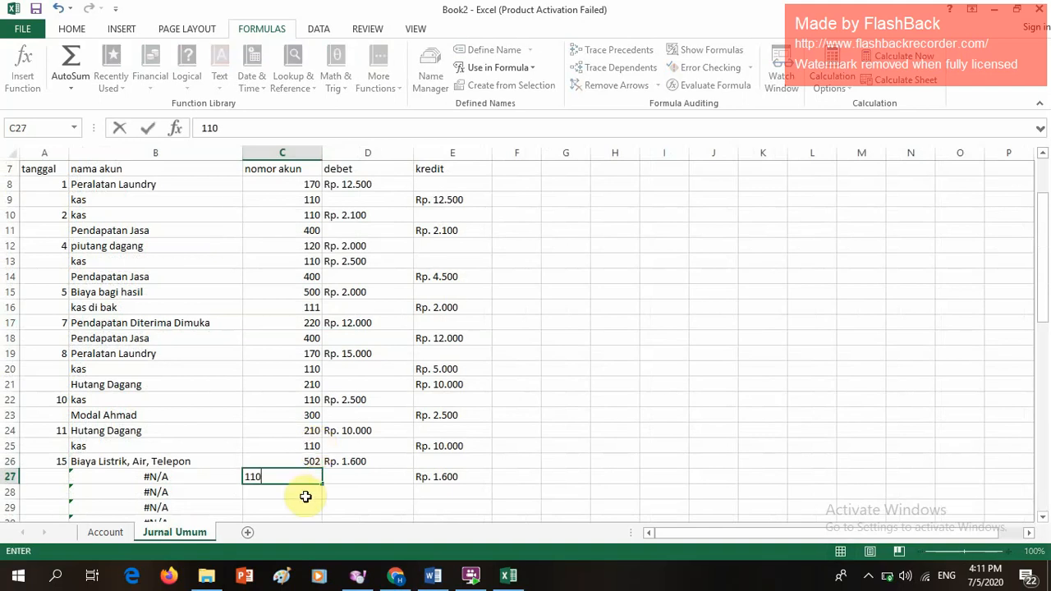
{"action": "key", "text": "Return"}
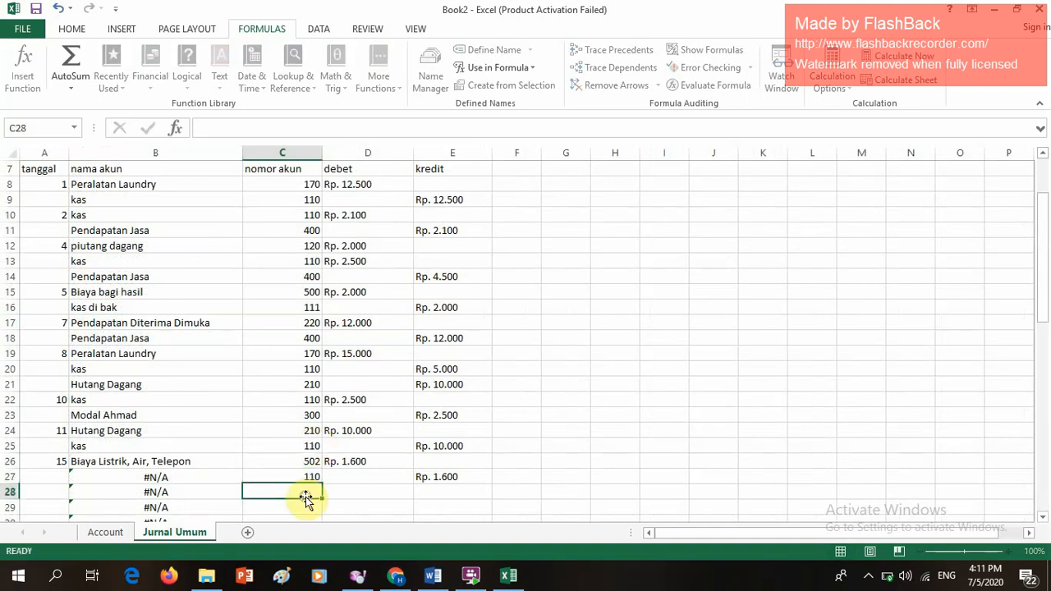
Step: Add another journal entry dated 15 in A28 with a debit of Rp. 3.000 in D28 and a credit of Rp. 3.000 in E29
{"action": "scroll", "coordinate": [304, 497], "scroll_direction": "down", "scroll_amount": 2}
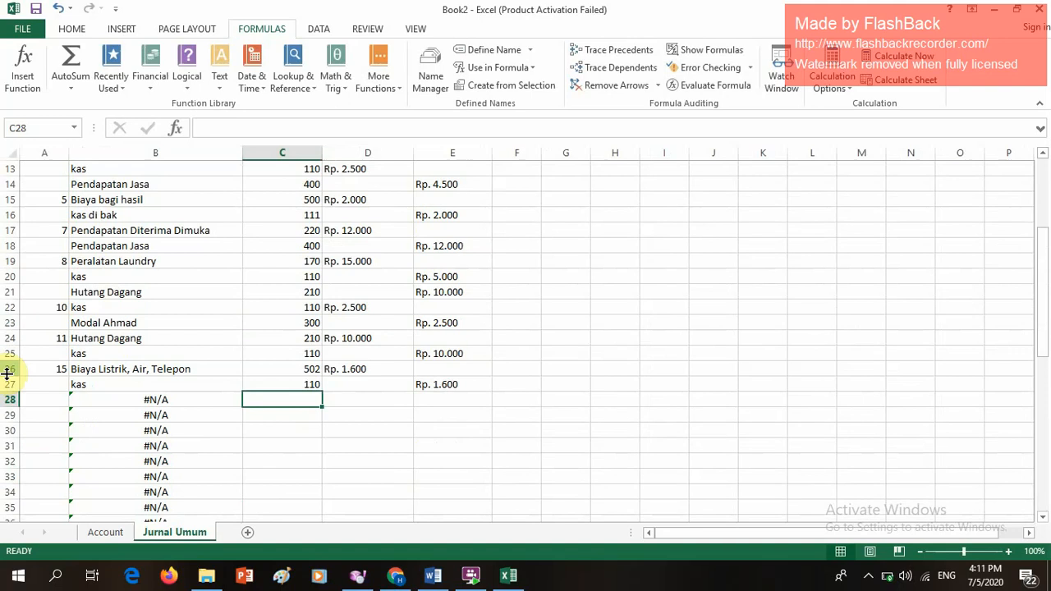
{"action": "left_click", "coordinate": [39, 400]}
{"action": "type", "text": "15"}
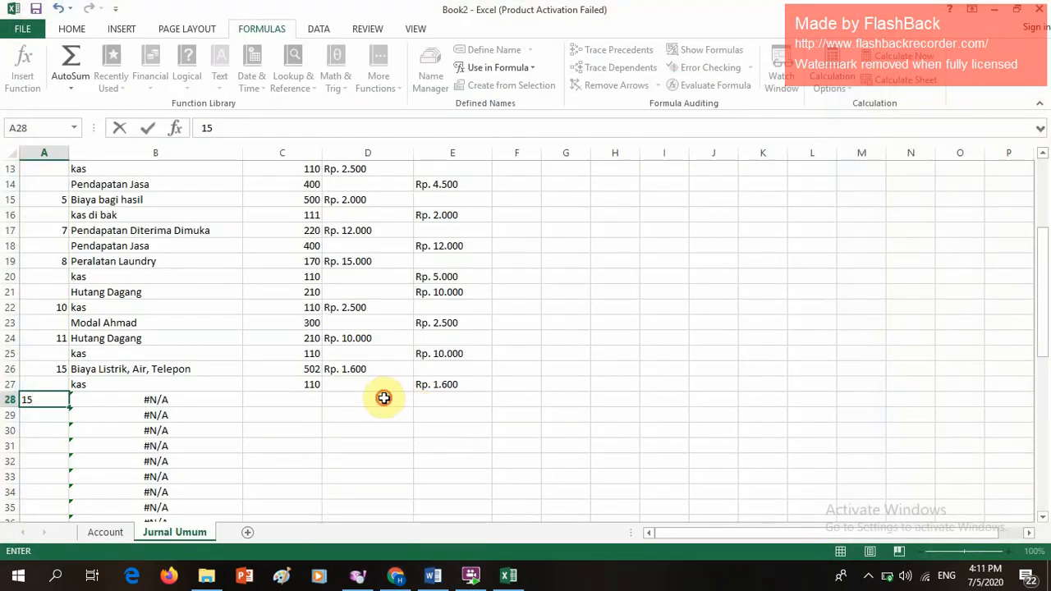
{"action": "left_click", "coordinate": [384, 398]}
{"action": "type", "text": "Rp. "}
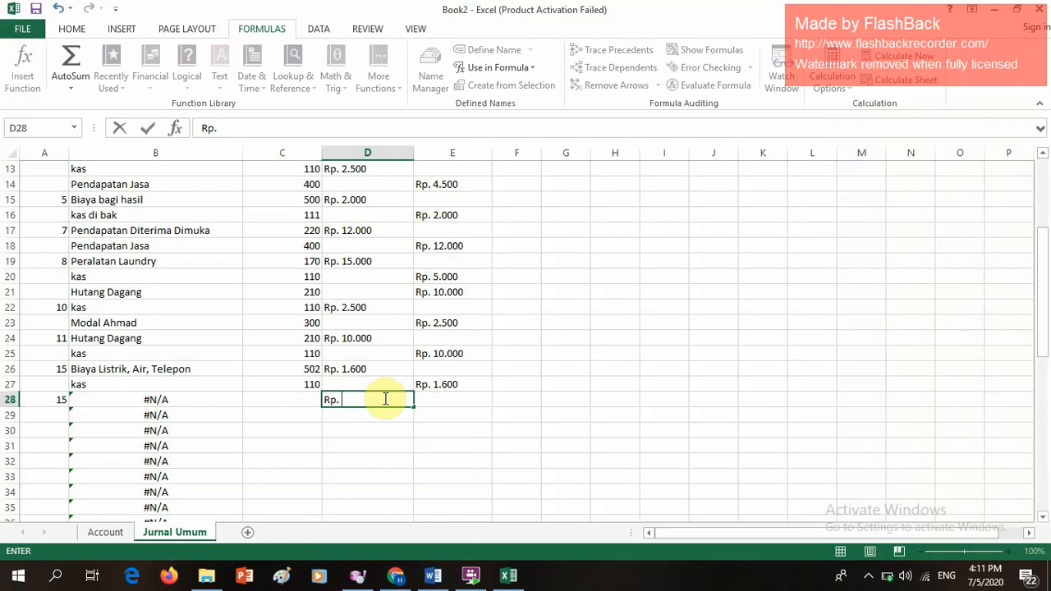
{"action": "type", "text": "3.000"}
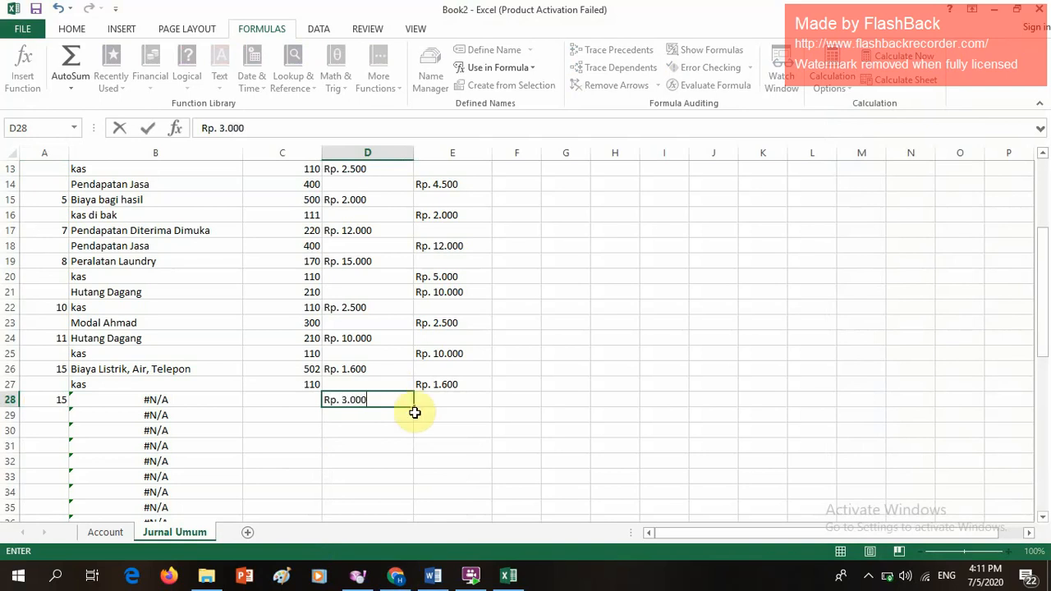
{"action": "left_click", "coordinate": [460, 418]}
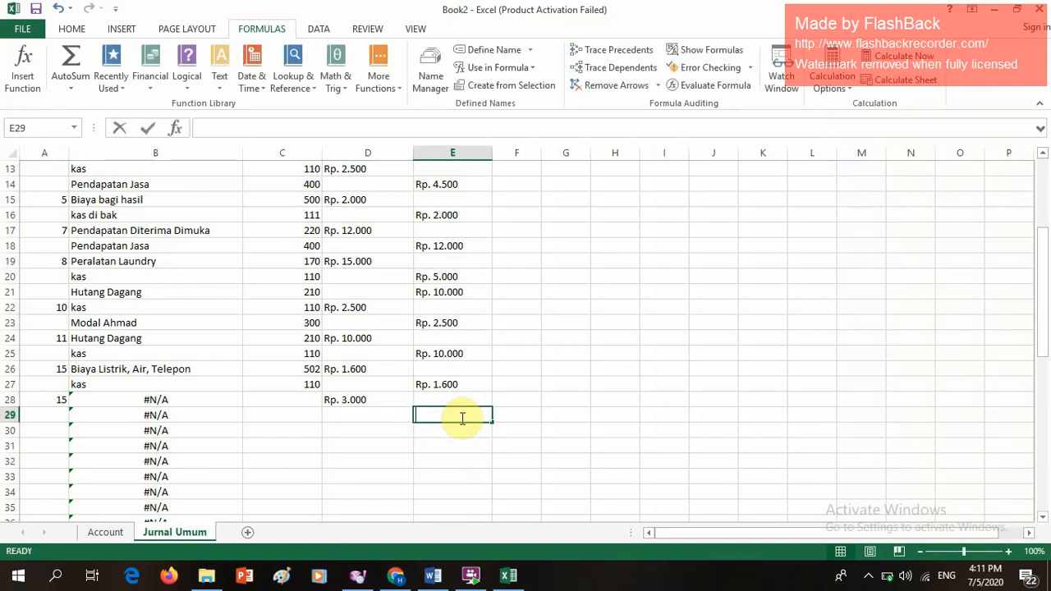
{"action": "type", "text": "Rp. 3"}
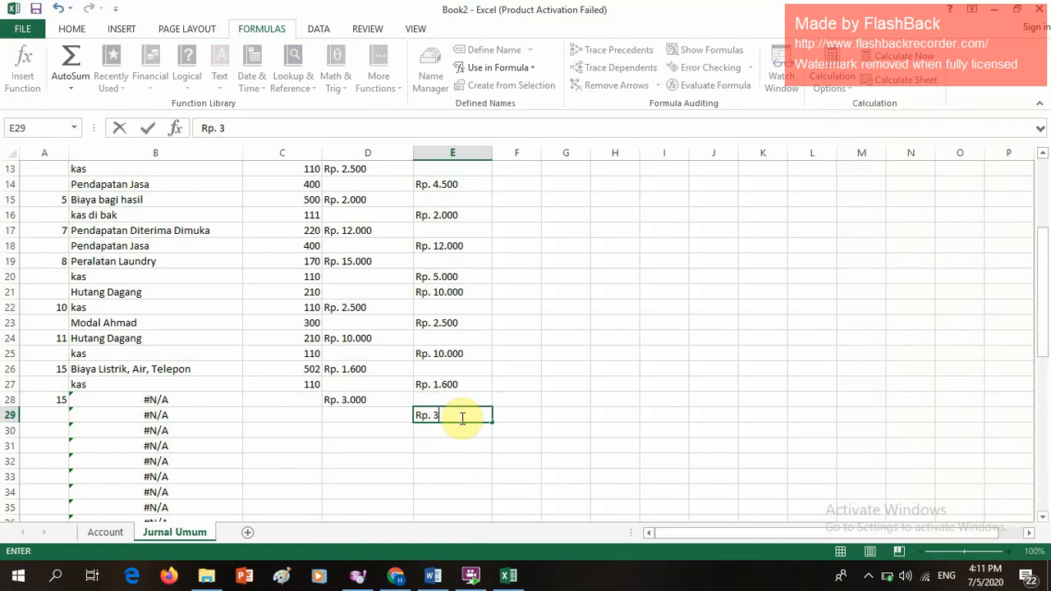
{"action": "type", "text": ".000"}
Step: Look up the salary expense number on the Account sheet, and enter account numbers 501 in C28 and 111 in C29 of Jurnal Umum
{"action": "left_click", "coordinate": [287, 396]}
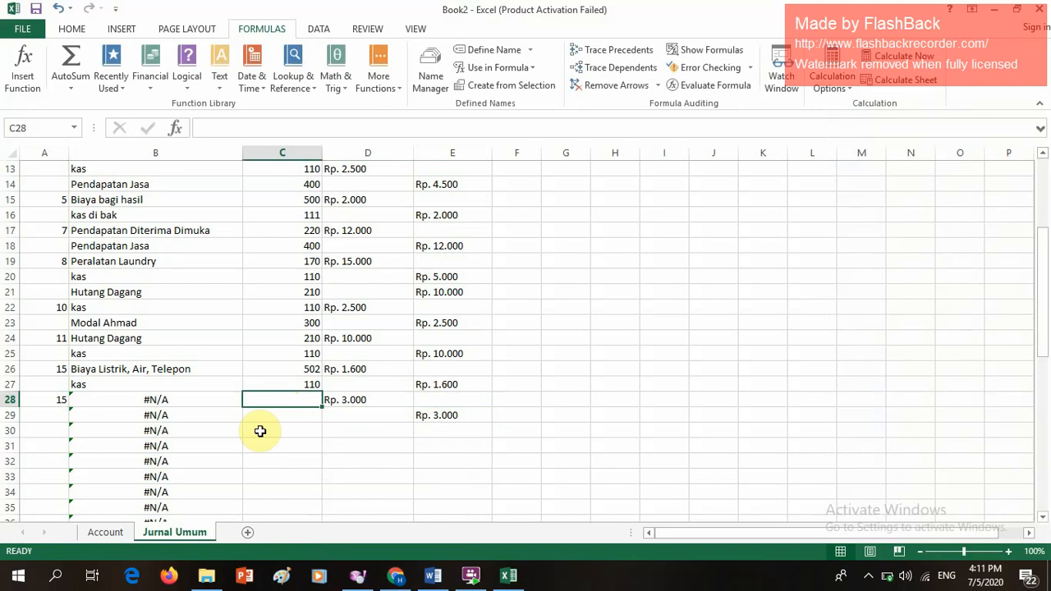
{"action": "left_click", "coordinate": [112, 532]}
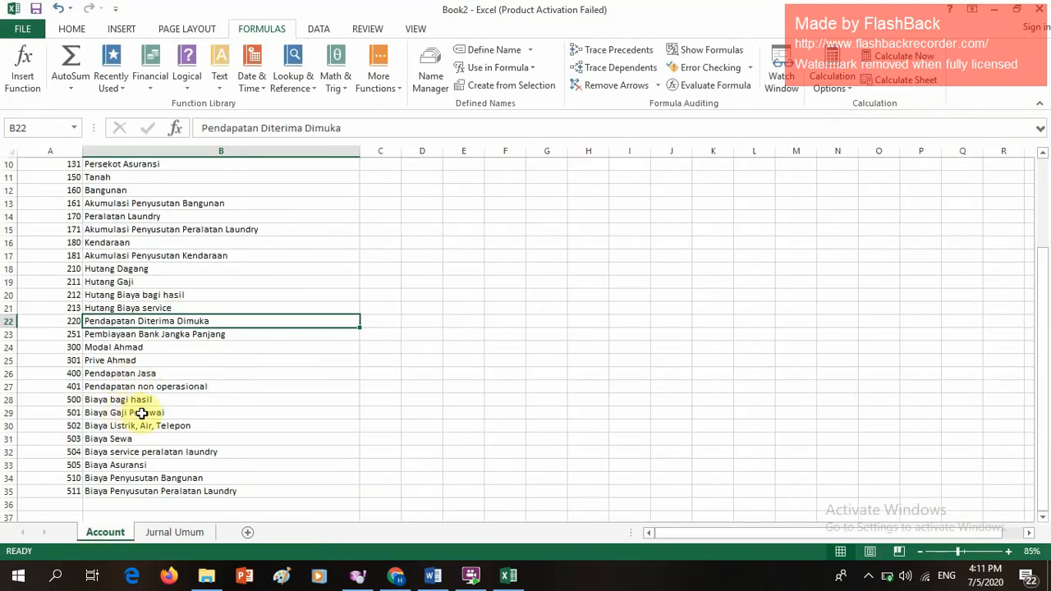
{"action": "left_click", "coordinate": [178, 532]}
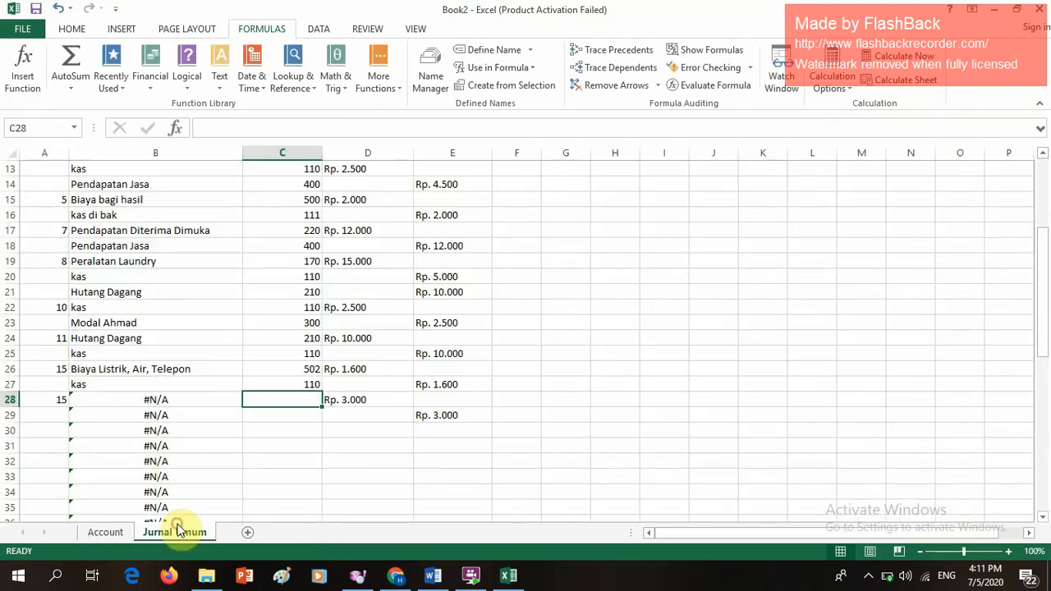
{"action": "type", "text": "501"}
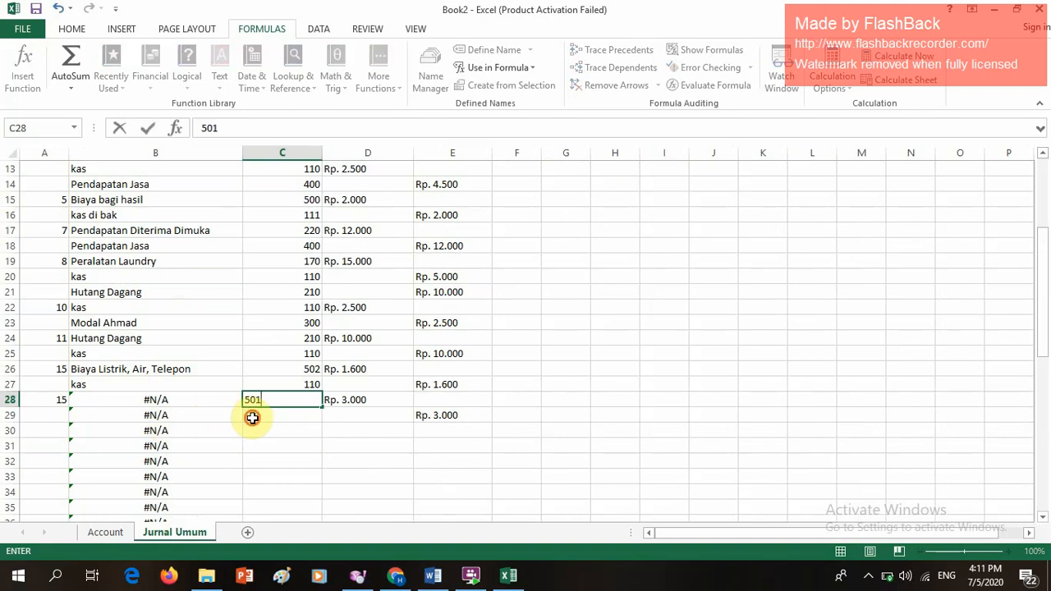
{"action": "left_click", "coordinate": [249, 416]}
{"action": "scroll", "coordinate": [247, 427], "scroll_direction": "up", "scroll_amount": 4}
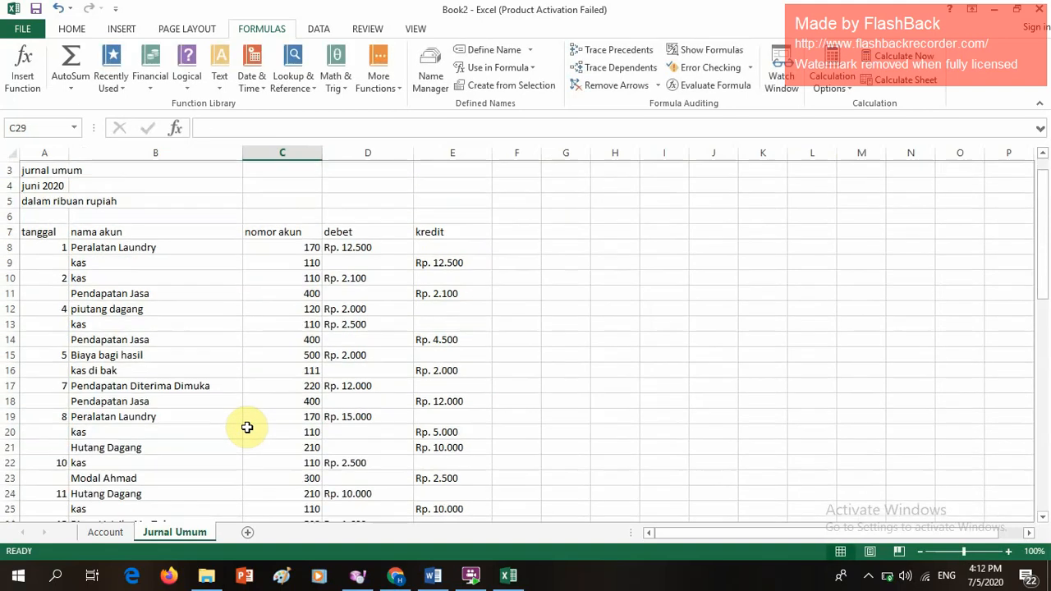
{"action": "scroll", "coordinate": [247, 427], "scroll_direction": "down", "scroll_amount": 2}
{"action": "type", "text": "111"}
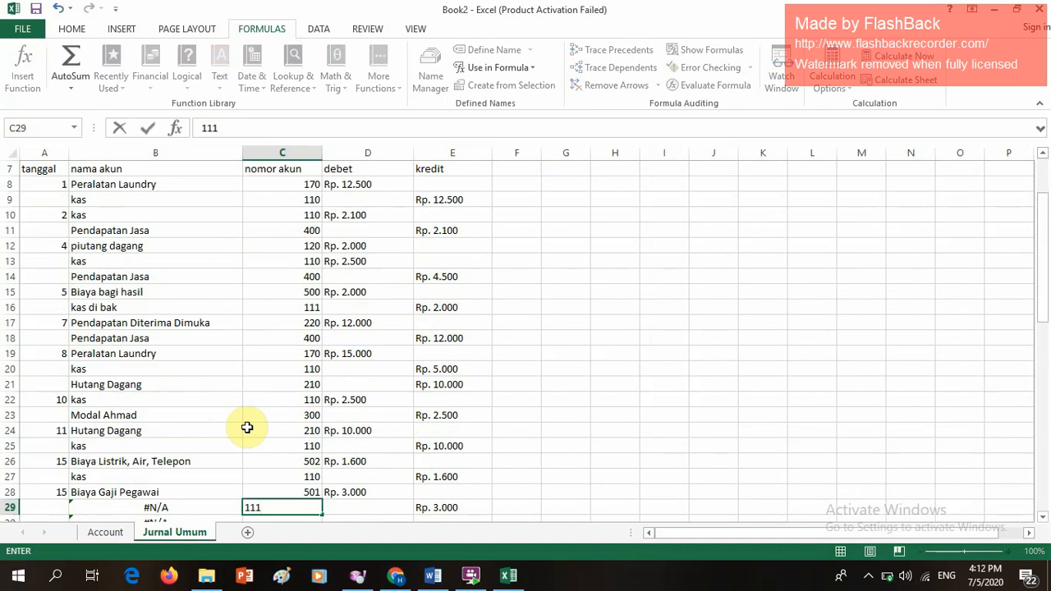
{"action": "key", "text": "Return"}
{"action": "scroll", "coordinate": [247, 426], "scroll_direction": "down", "scroll_amount": 6}
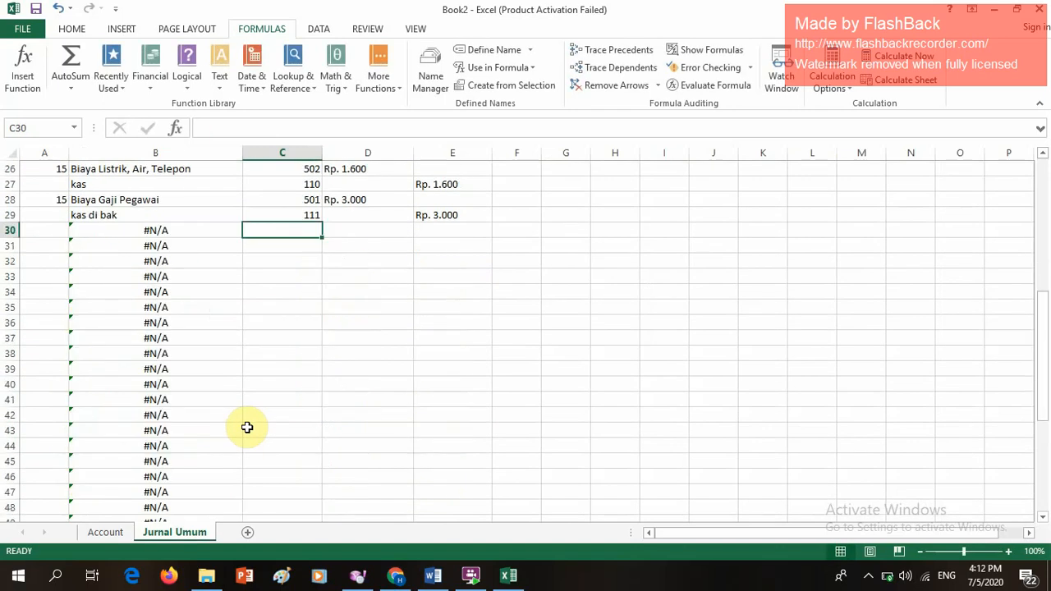
Step: Check the transaction dated 16 in the Chrome document, and enter a debit of Rp. 2.000 in D30 and a credit of Rp. 2.000 in E31 of Jurnal Umum
{"action": "left_click", "coordinate": [248, 427]}
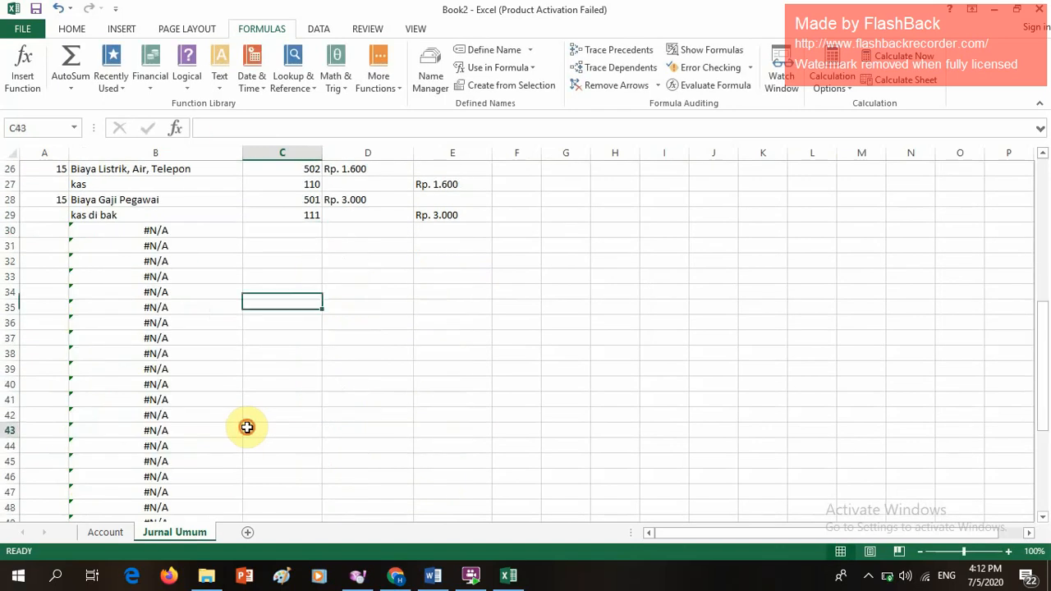
{"action": "left_click", "coordinate": [270, 228]}
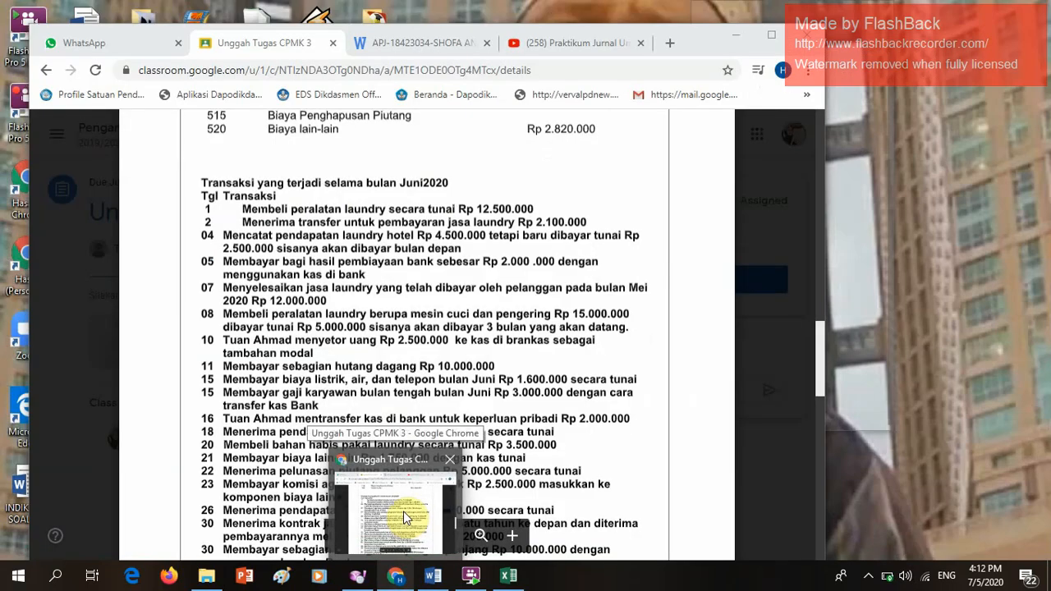
{"action": "left_click", "coordinate": [403, 511]}
{"action": "scroll", "coordinate": [401, 462], "scroll_direction": "down", "scroll_amount": 3}
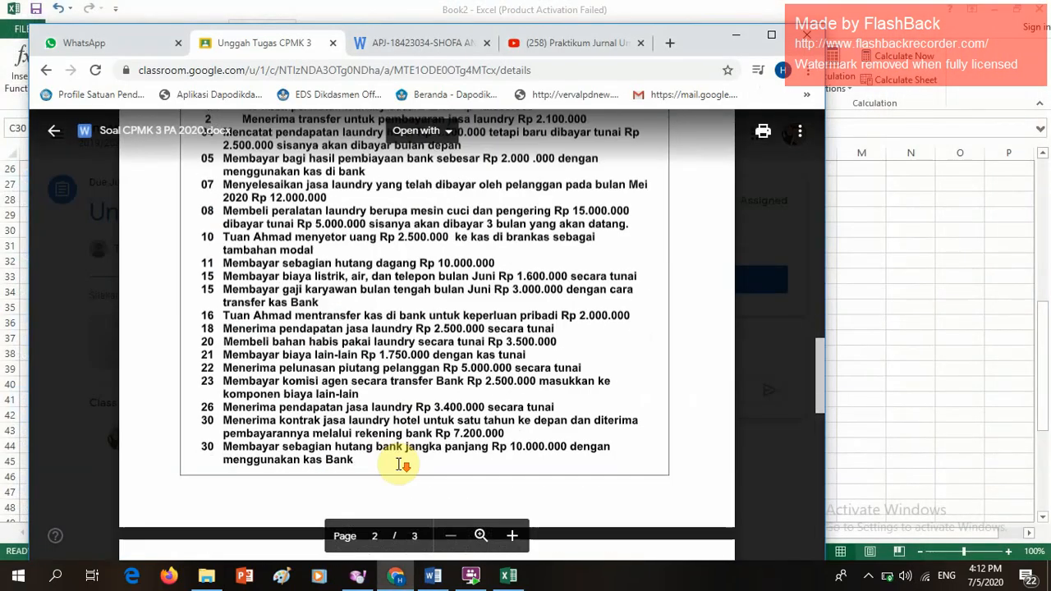
{"action": "scroll", "coordinate": [398, 464], "scroll_direction": "up", "scroll_amount": 1}
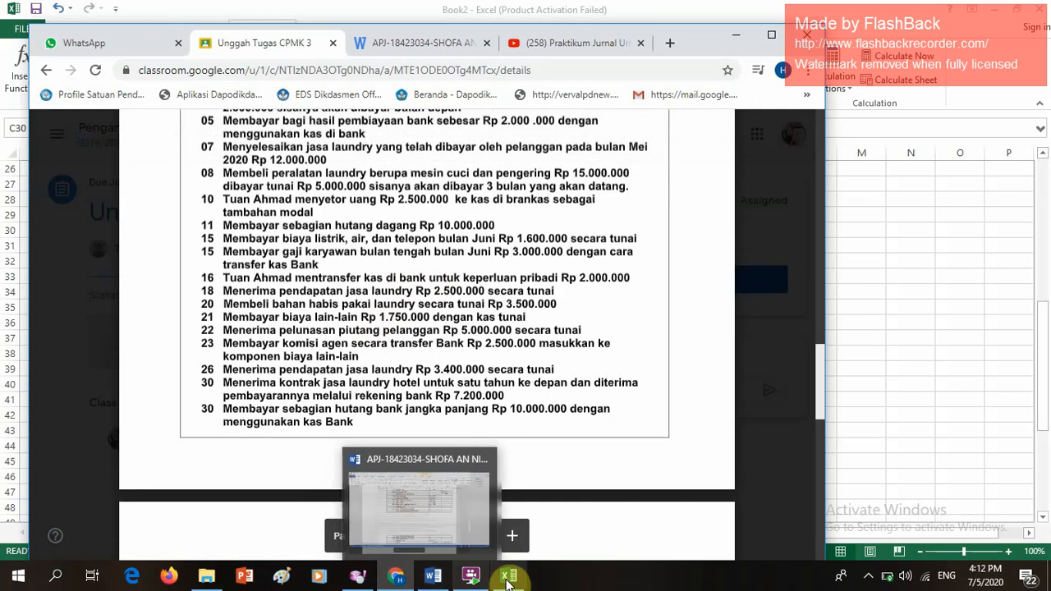
{"action": "mouse_move", "coordinate": [508, 575]}
{"action": "left_click", "coordinate": [496, 515]}
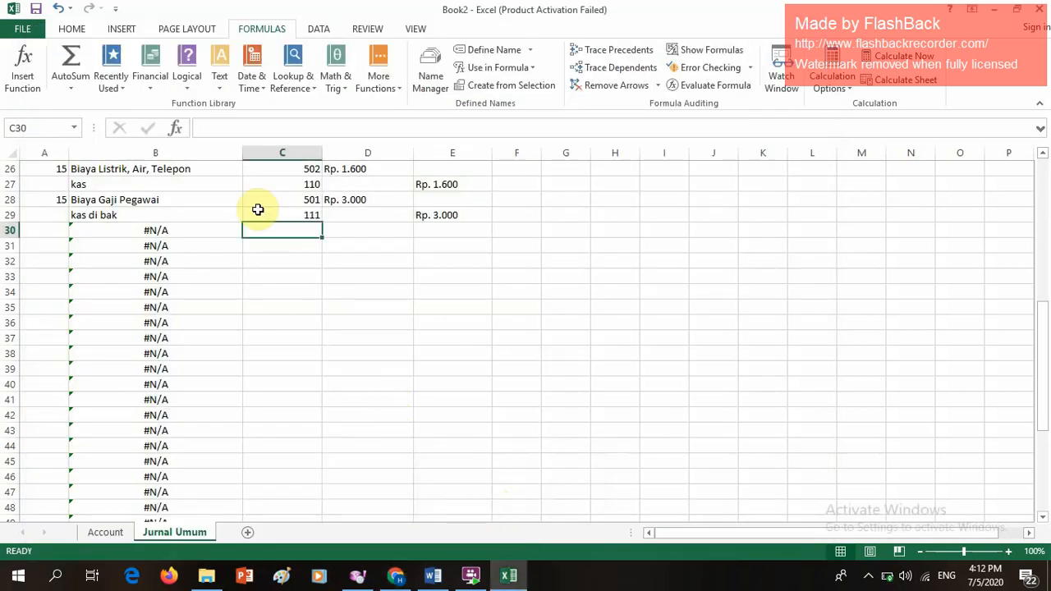
{"action": "key", "text": "Right"}
{"action": "type", "text": "R"}
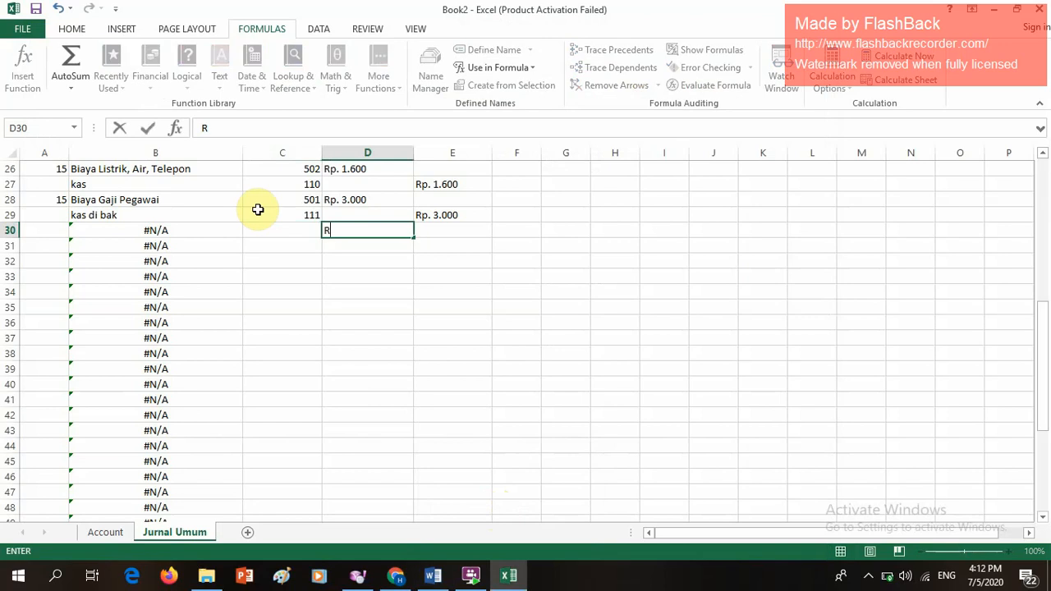
{"action": "type", "text": "p. 2.000"}
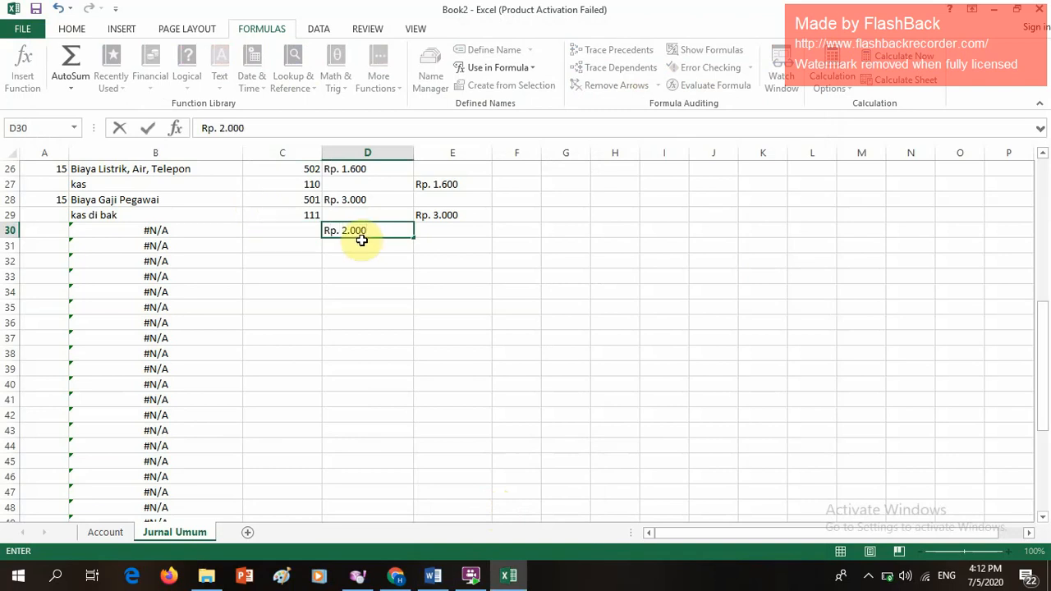
{"action": "left_click", "coordinate": [450, 251]}
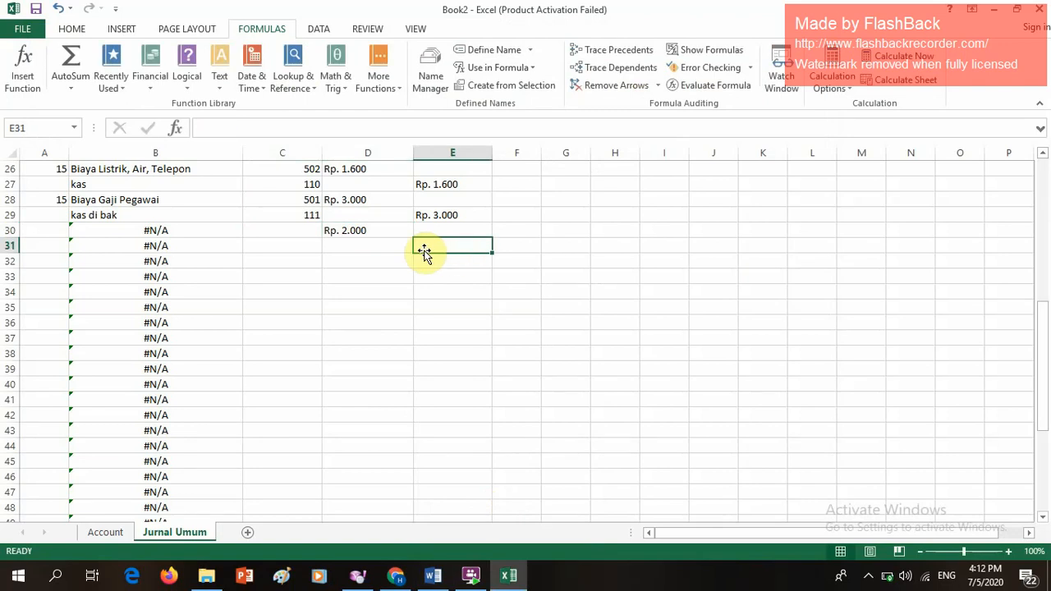
{"action": "type", "text": "Rp."}
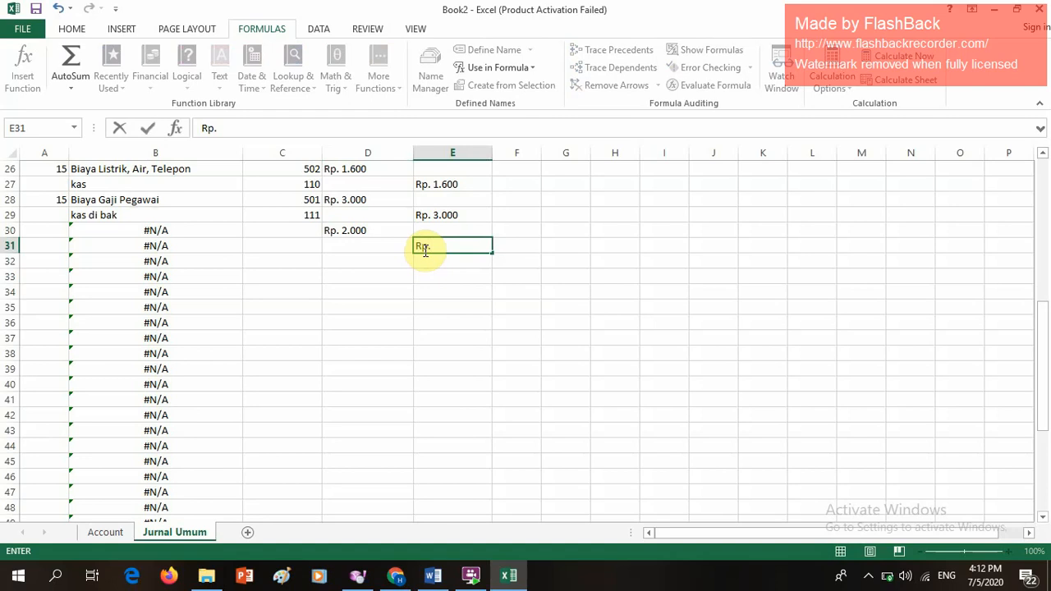
{"action": "type", "text": " 2.000"}
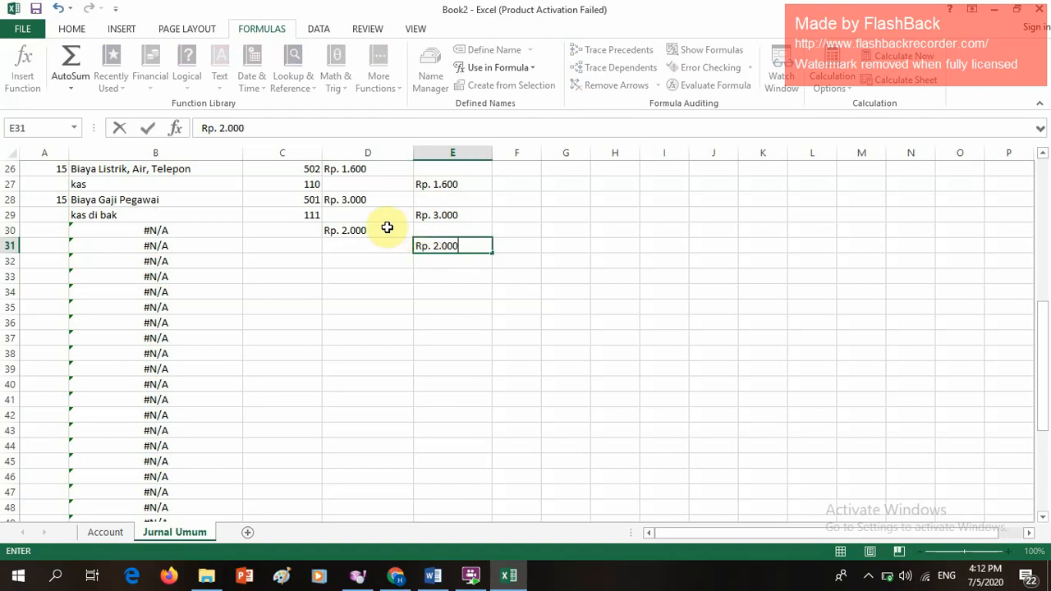
Step: Look up the owner's private drawings number on the Account sheet, and enter account number 301 in C30 of Jurnal Umum
{"action": "left_click", "coordinate": [312, 229]}
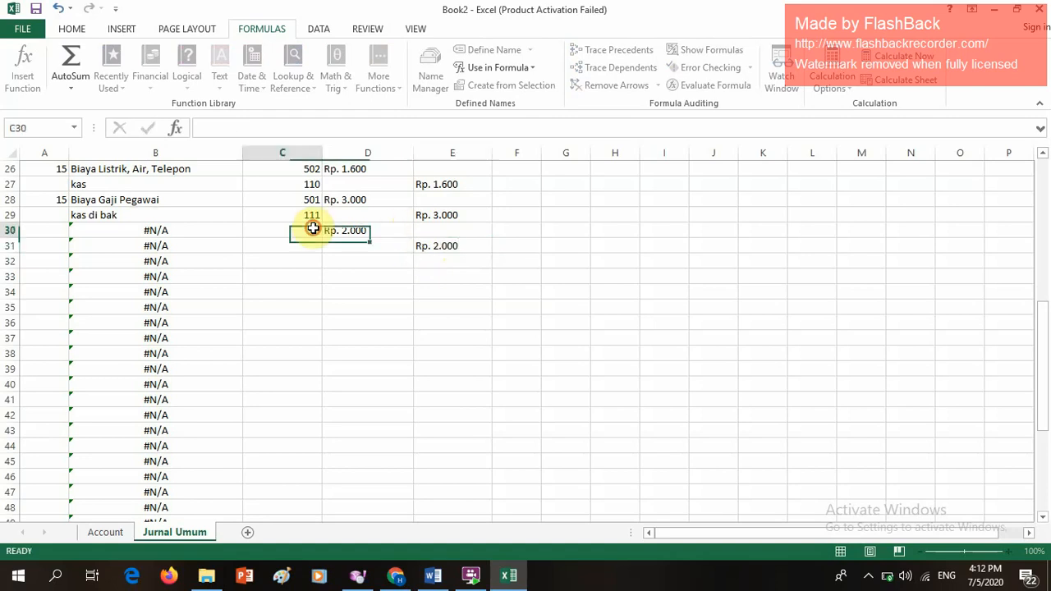
{"action": "left_click", "coordinate": [123, 534]}
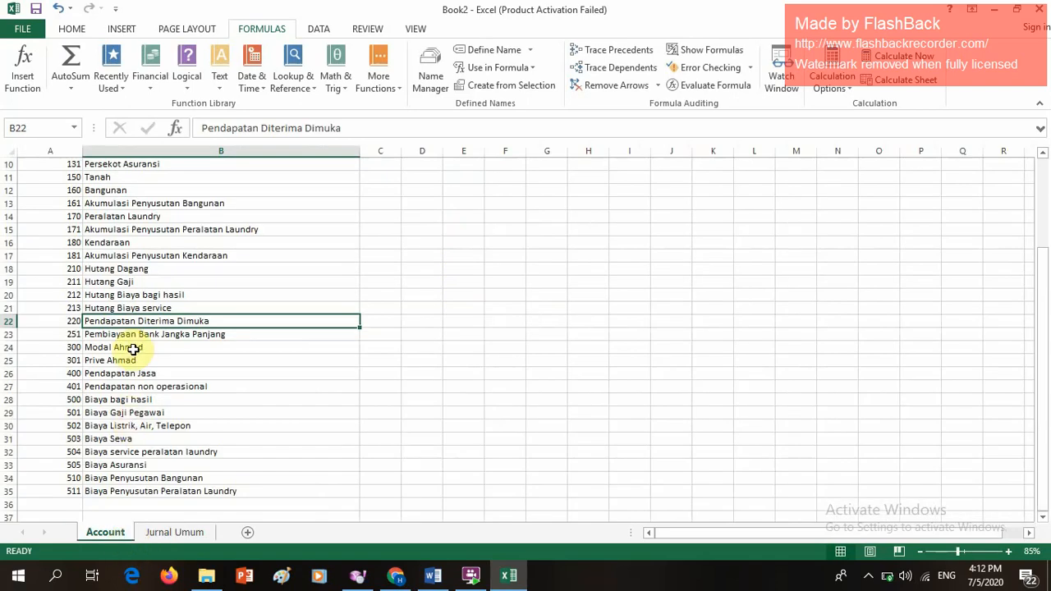
{"action": "left_click", "coordinate": [170, 531]}
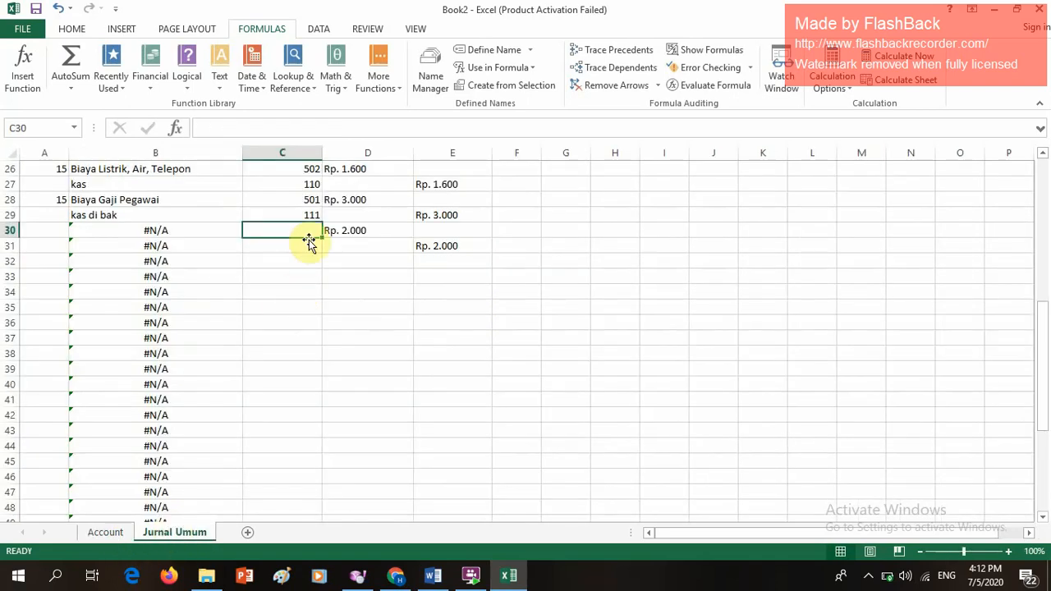
{"action": "type", "text": "300"}
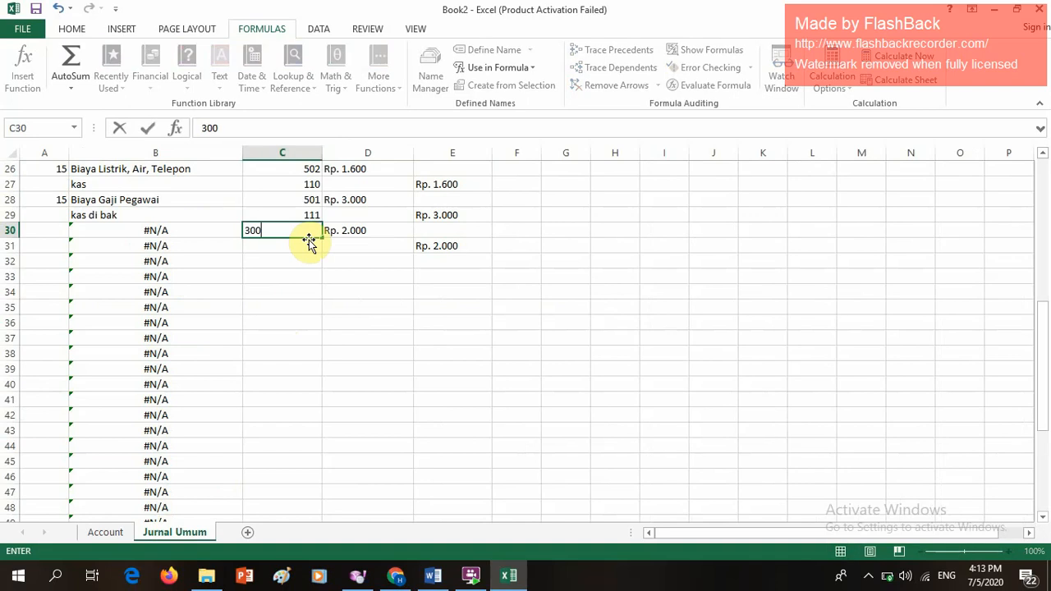
{"action": "key", "text": "BackSpace"}
{"action": "type", "text": "1"}
{"action": "key", "text": "Return"}
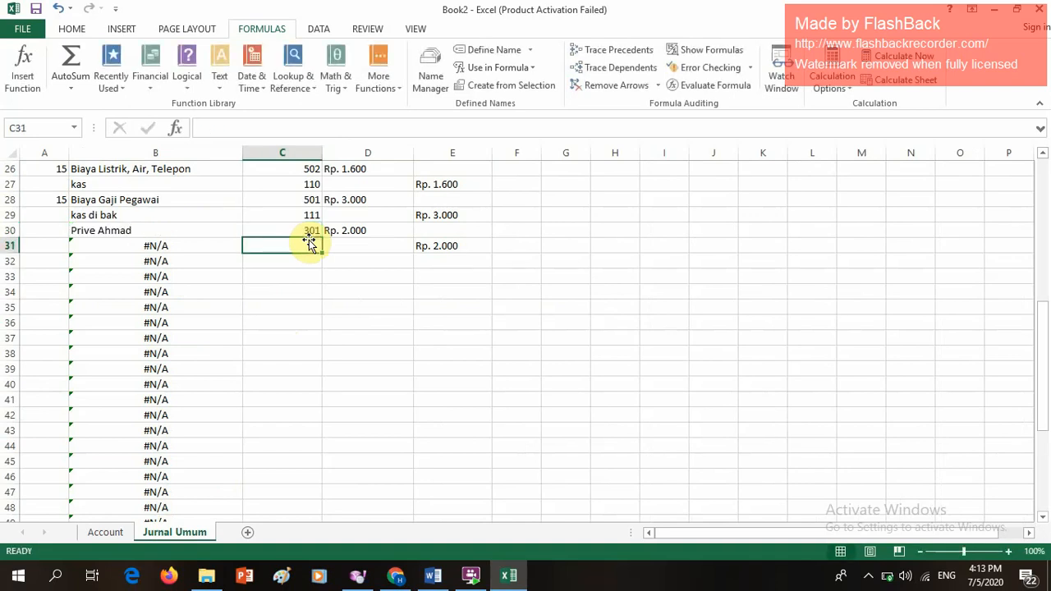
{"action": "left_click", "coordinate": [867, 577]}
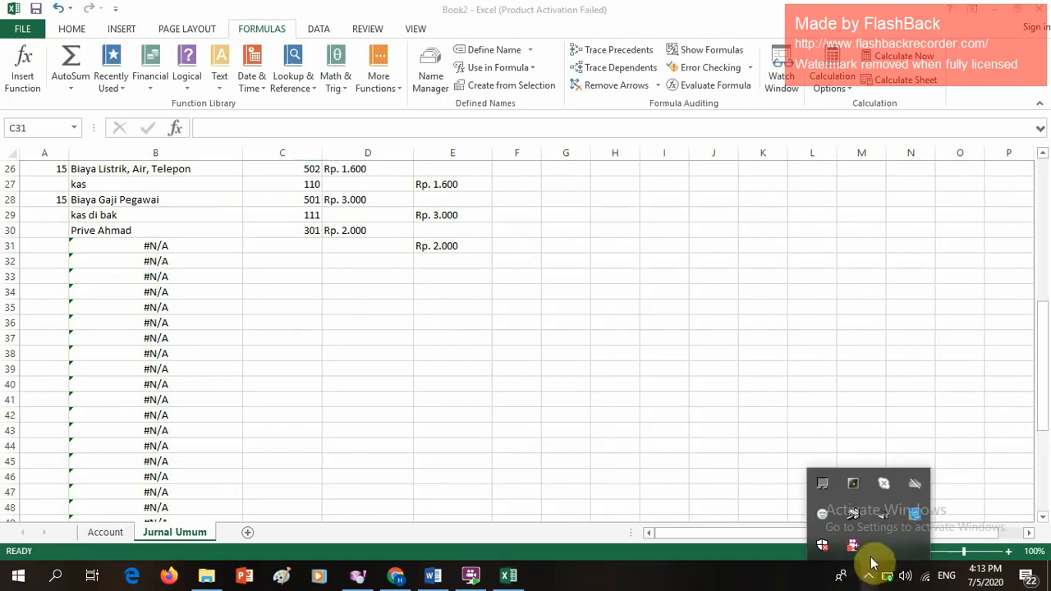
{"action": "right_click", "coordinate": [853, 510]}
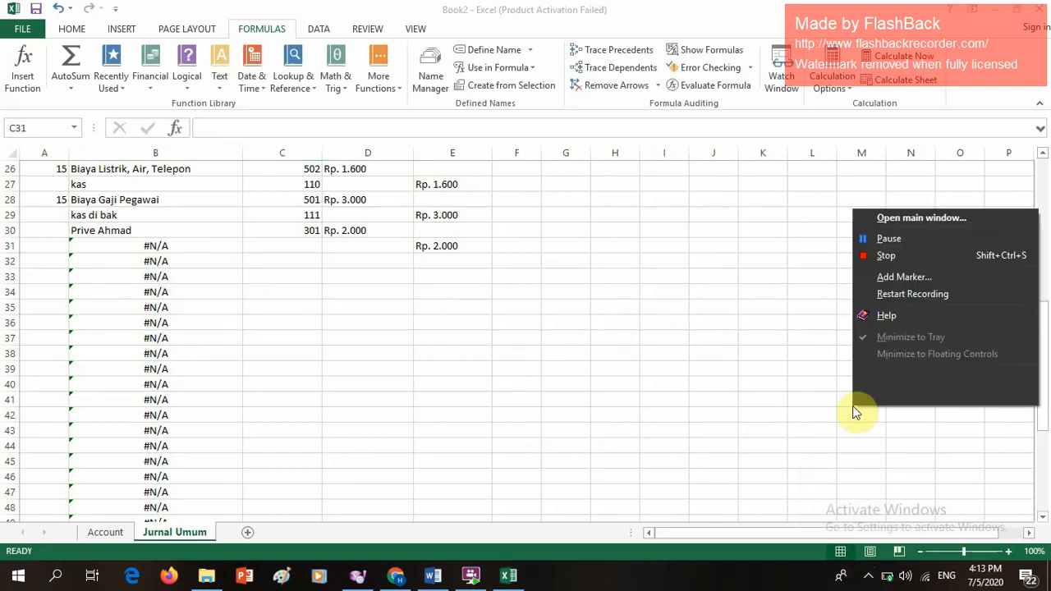
{"action": "left_click", "coordinate": [892, 240]}
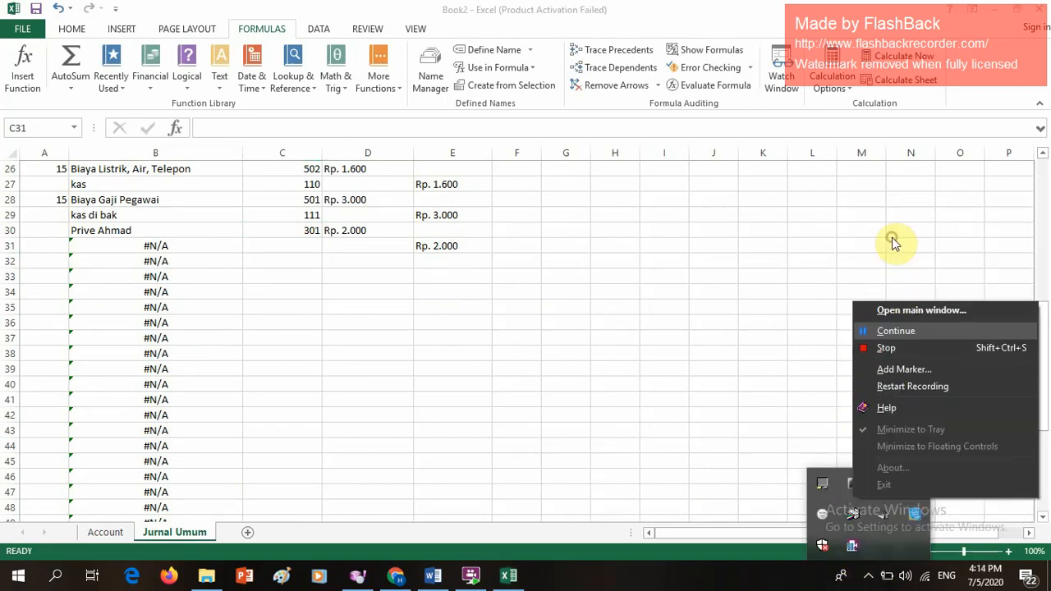
{"action": "left_click", "coordinate": [891, 238]}
Step: Complete the owner's drawings entry with account number 111 in C31 and the date 16 in A30
{"action": "left_click", "coordinate": [314, 244]}
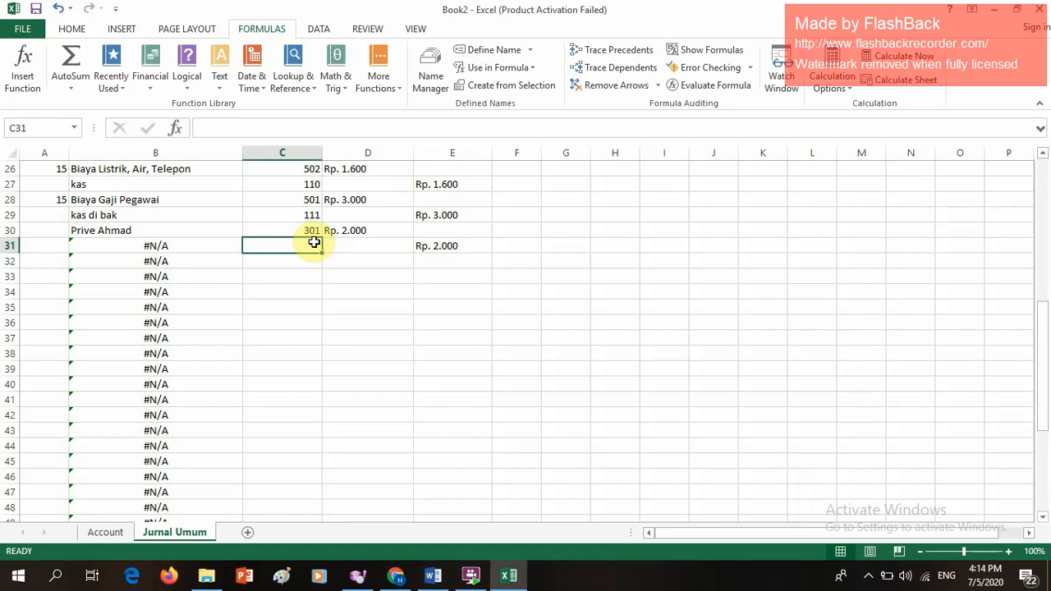
{"action": "scroll", "coordinate": [315, 243], "scroll_direction": "up", "scroll_amount": 3}
{"action": "left_click", "coordinate": [310, 243]}
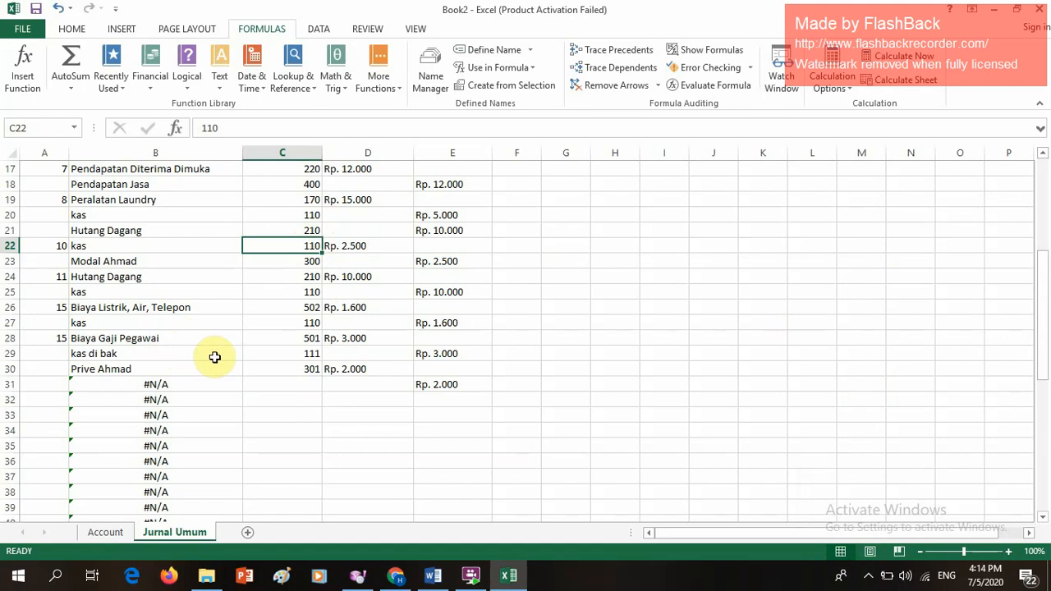
{"action": "left_click", "coordinate": [276, 388]}
{"action": "type", "text": "111"}
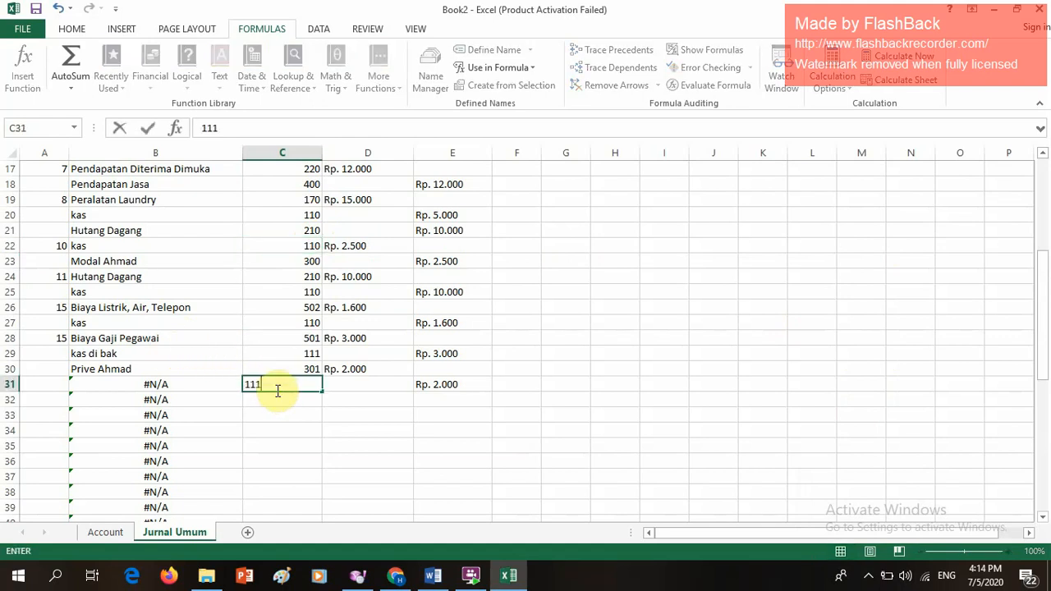
{"action": "key", "text": "Return"}
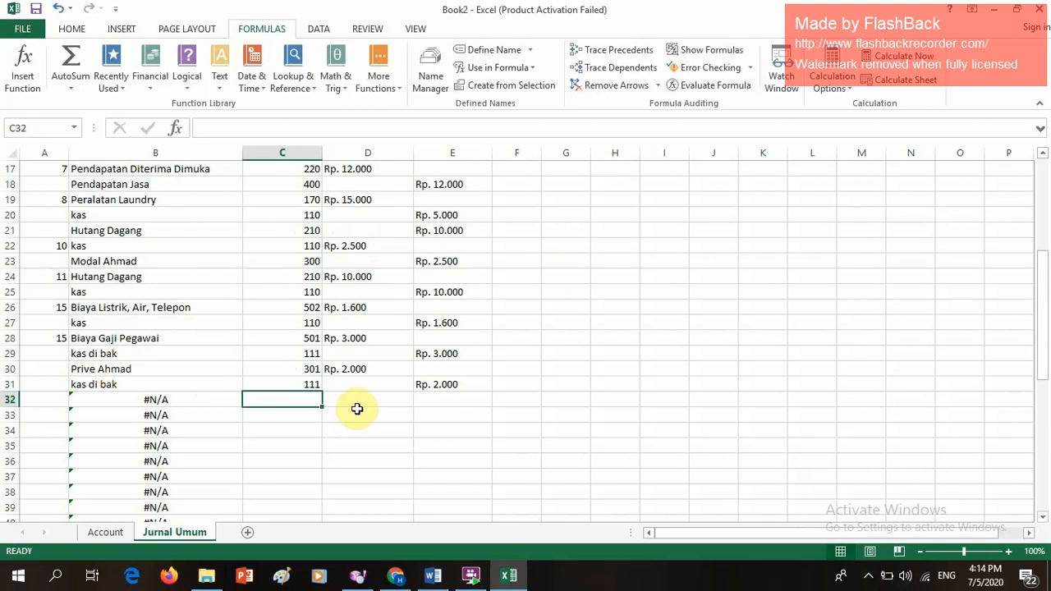
{"action": "double_click", "coordinate": [62, 369]}
{"action": "type", "text": "16"}
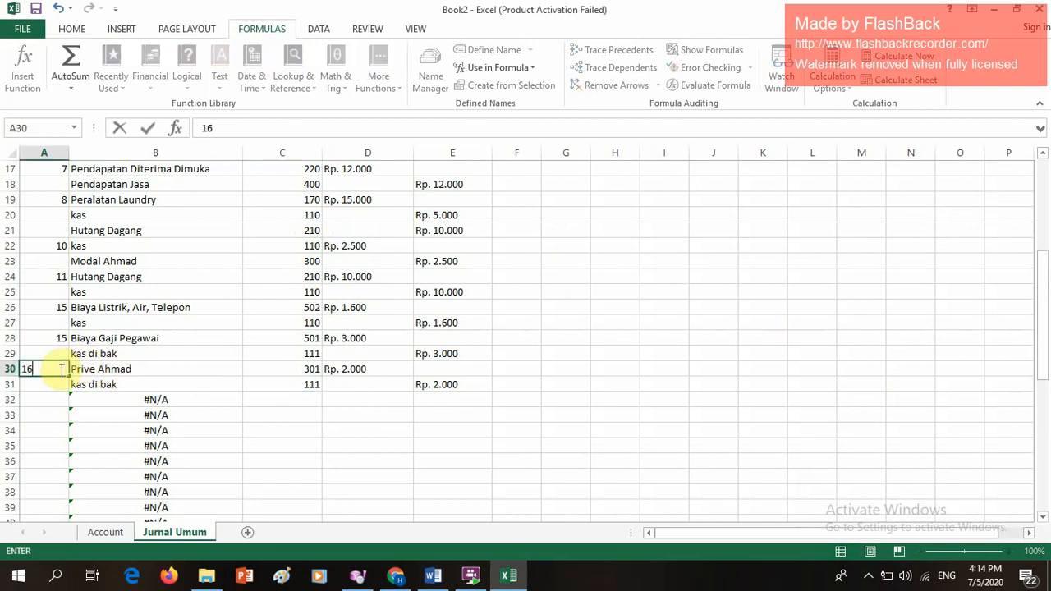
{"action": "left_click", "coordinate": [306, 406]}
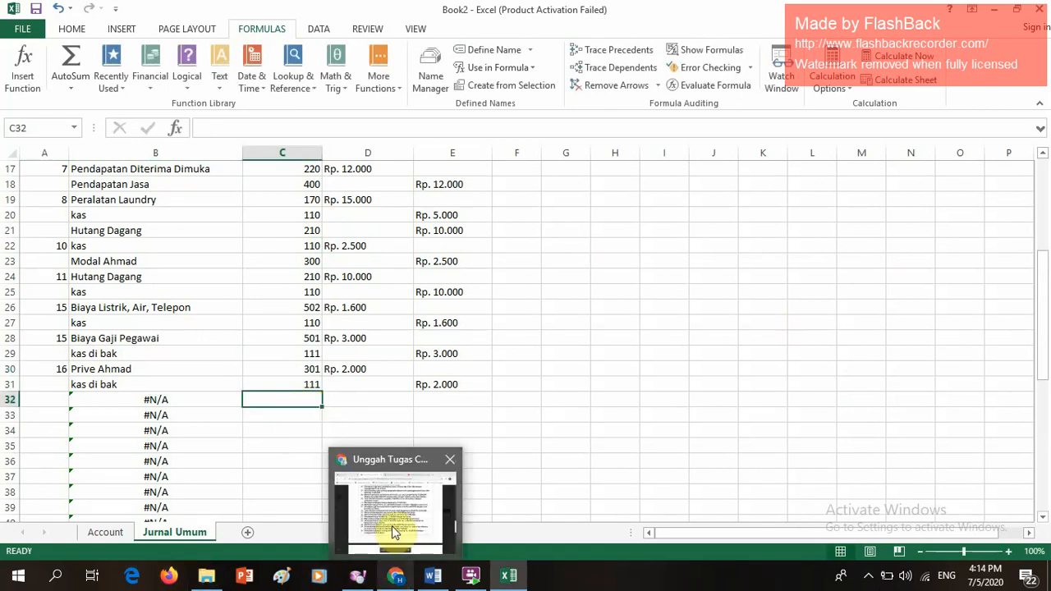
Step: Start the entry dated 18 in A32 of Jurnal Umum, with Rp. 2.500 as debit in D32 and as credit in E33
{"action": "mouse_move", "coordinate": [392, 526]}
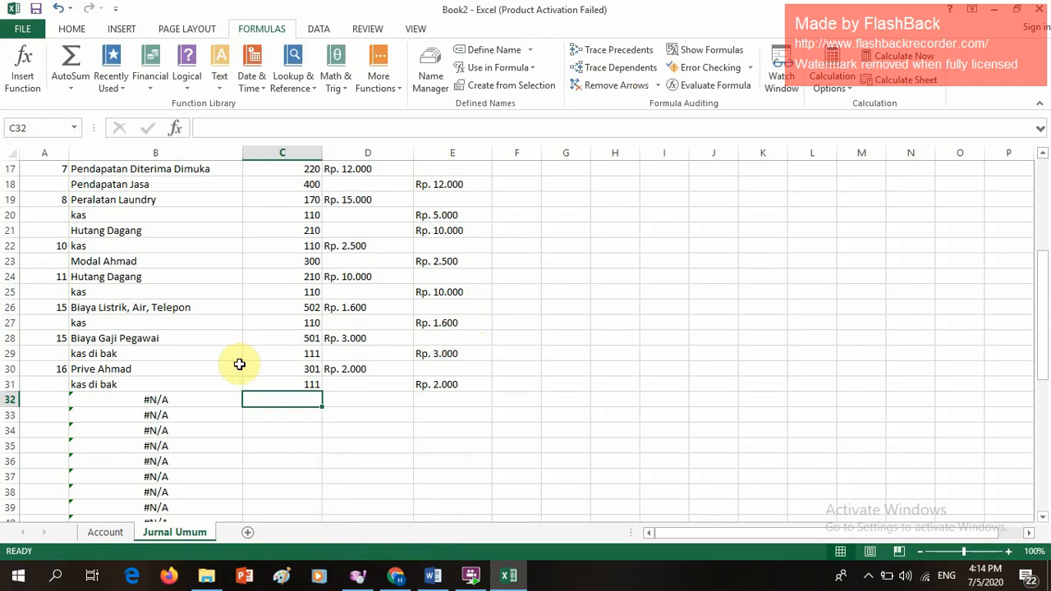
{"action": "left_click", "coordinate": [60, 401]}
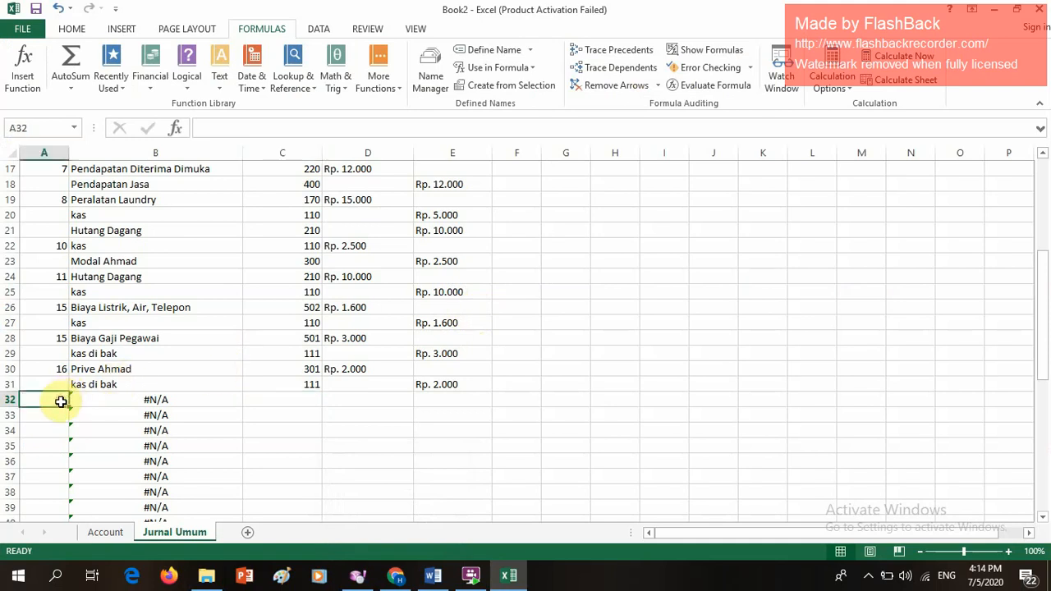
{"action": "type", "text": "18"}
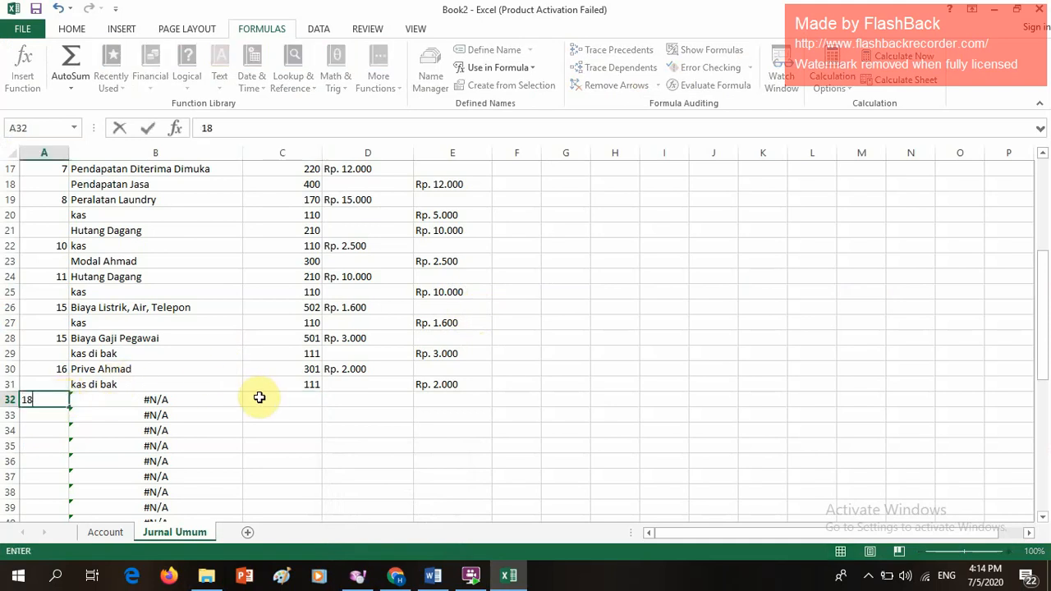
{"action": "left_click", "coordinate": [333, 402]}
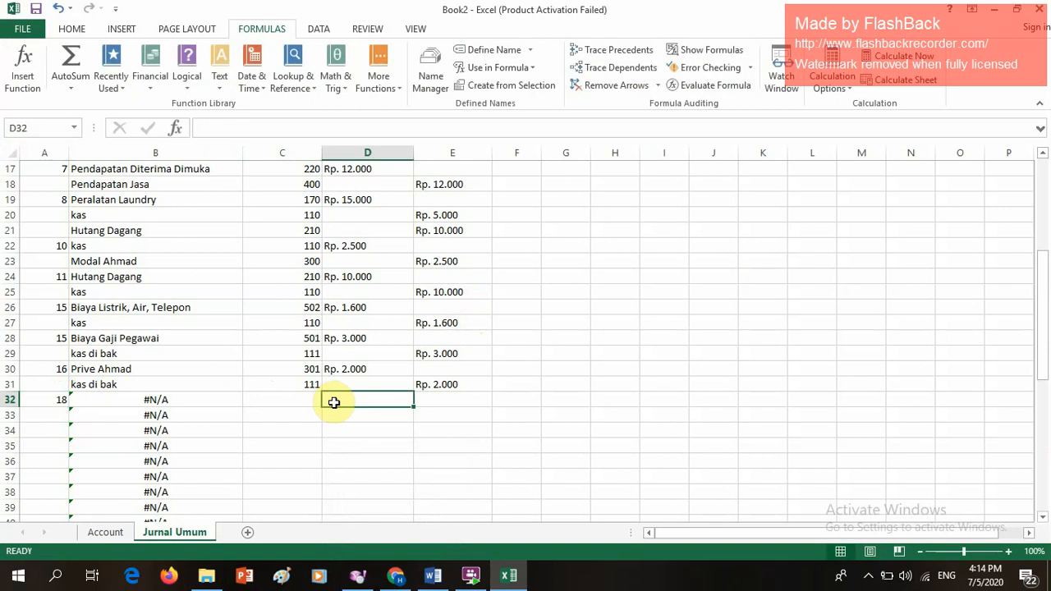
{"action": "type", "text": "kas"}
{"action": "key", "text": "BackSpace"}
{"action": "key", "text": "BackSpace"}
{"action": "key", "text": "BackSpace"}
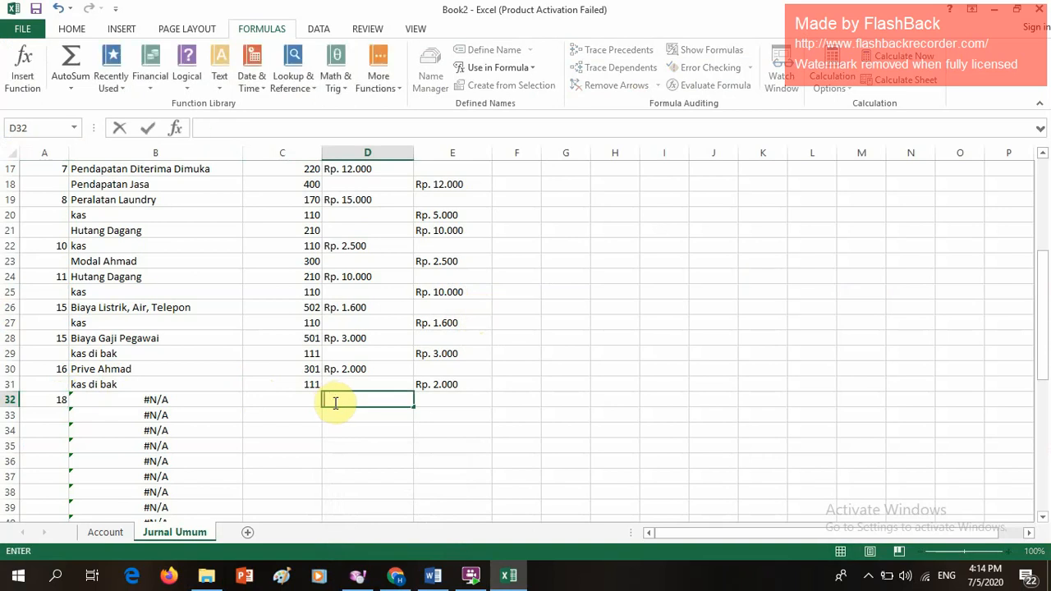
{"action": "type", "text": "R"}
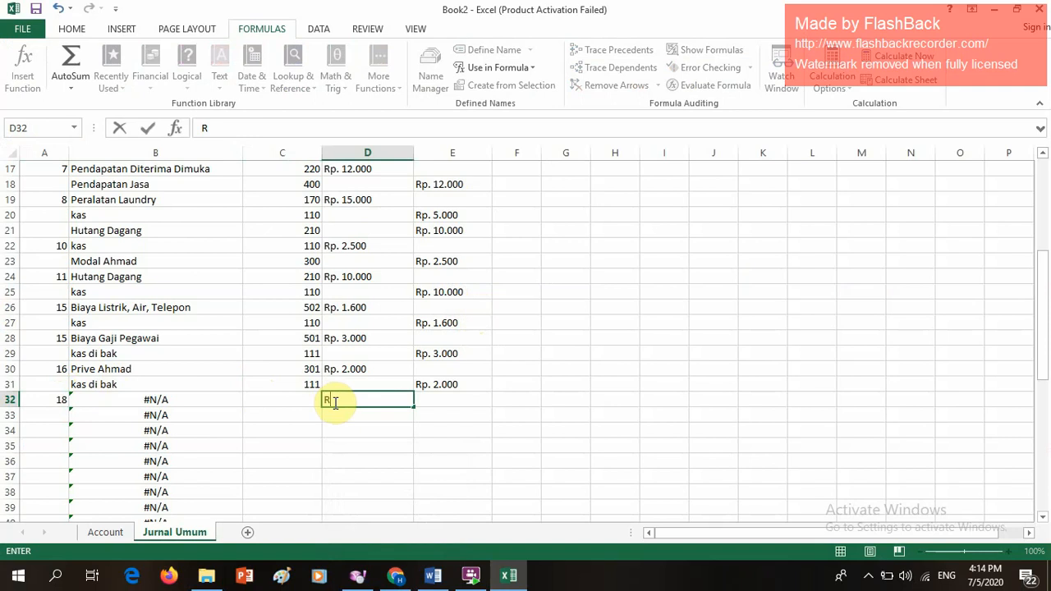
{"action": "type", "text": "p. 2.5000"}
{"action": "key", "text": "BackSpace"}
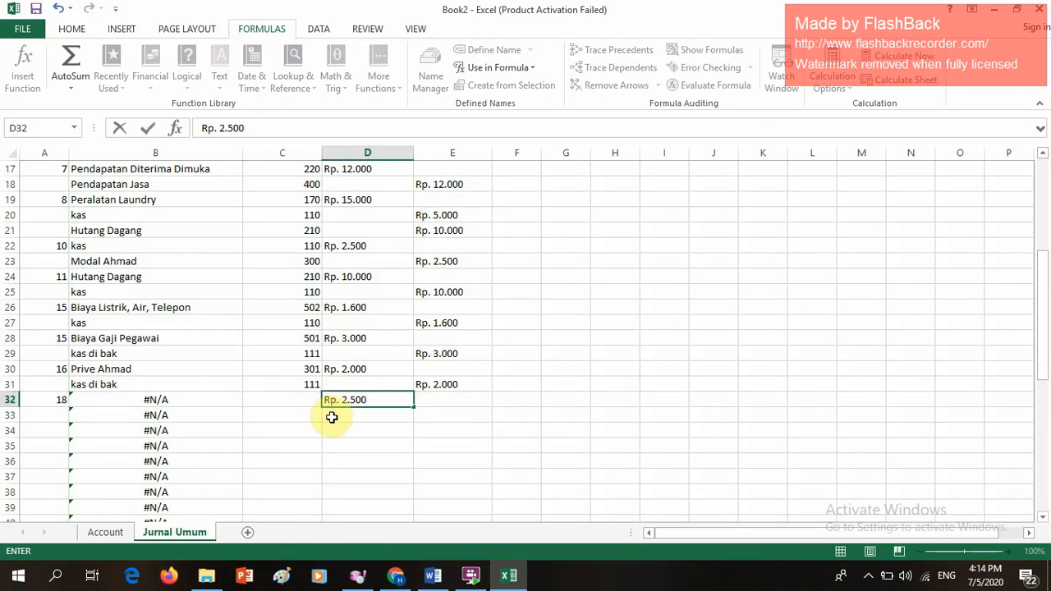
{"action": "left_click", "coordinate": [426, 413]}
{"action": "type", "text": "Rp. 2.500"}
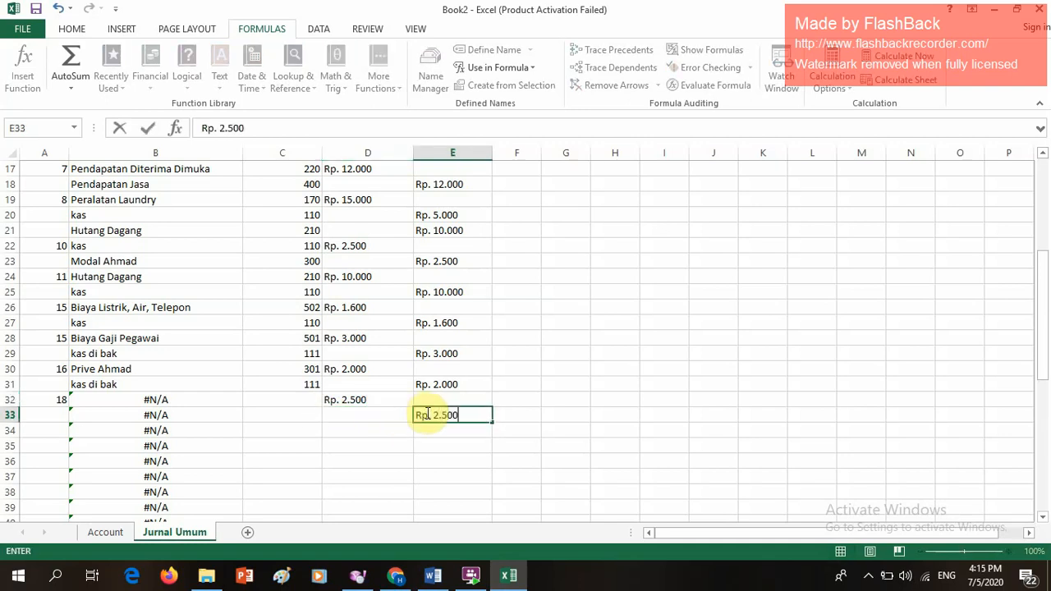
Step: Enter account numbers 110 in C32 and 400 in C33 for the cash and service revenue rows
{"action": "left_click", "coordinate": [300, 402]}
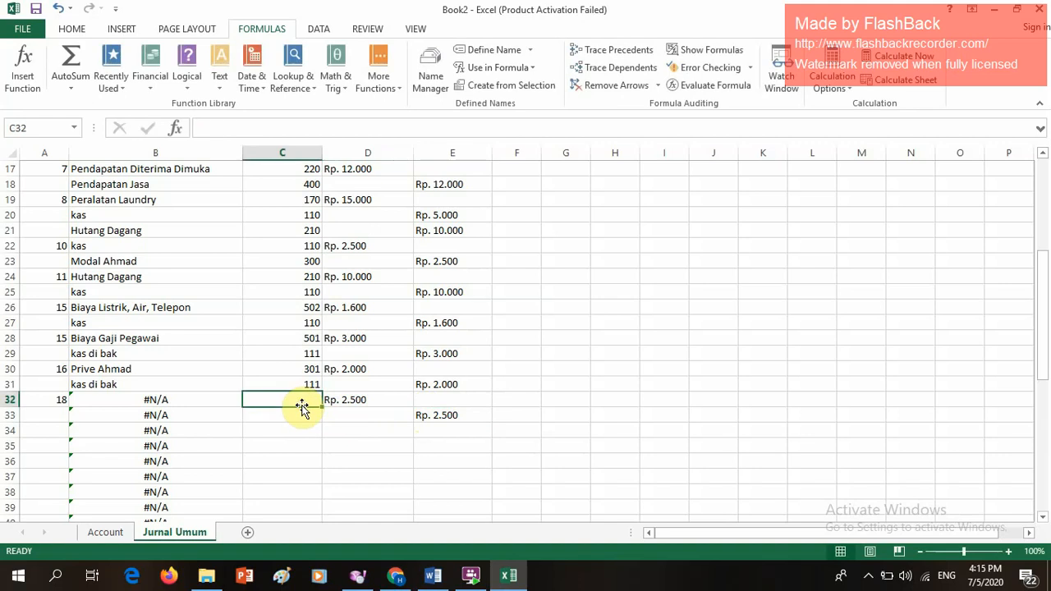
{"action": "type", "text": "110"}
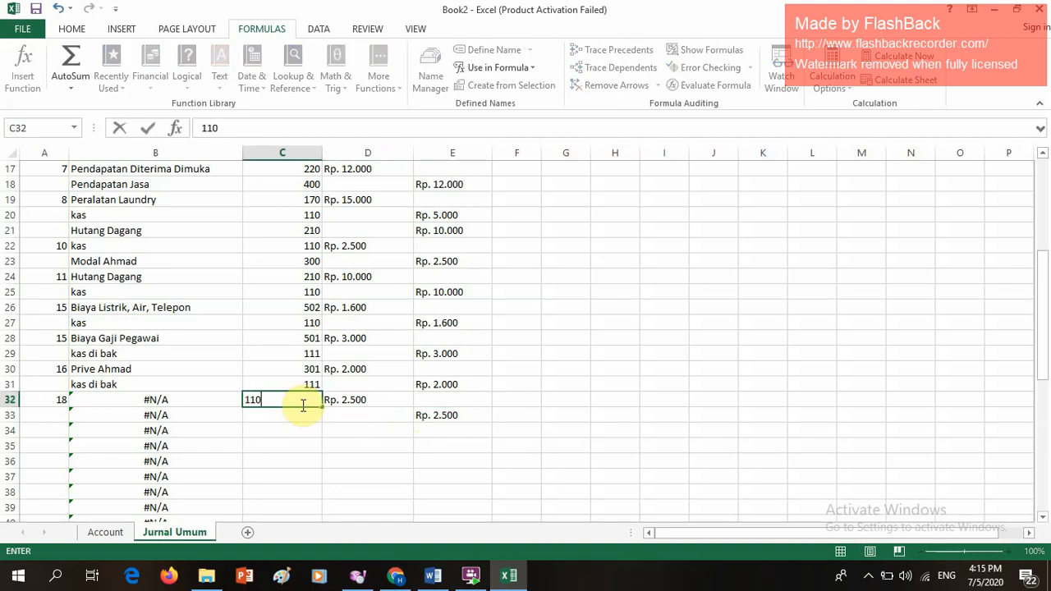
{"action": "key", "text": "Return"}
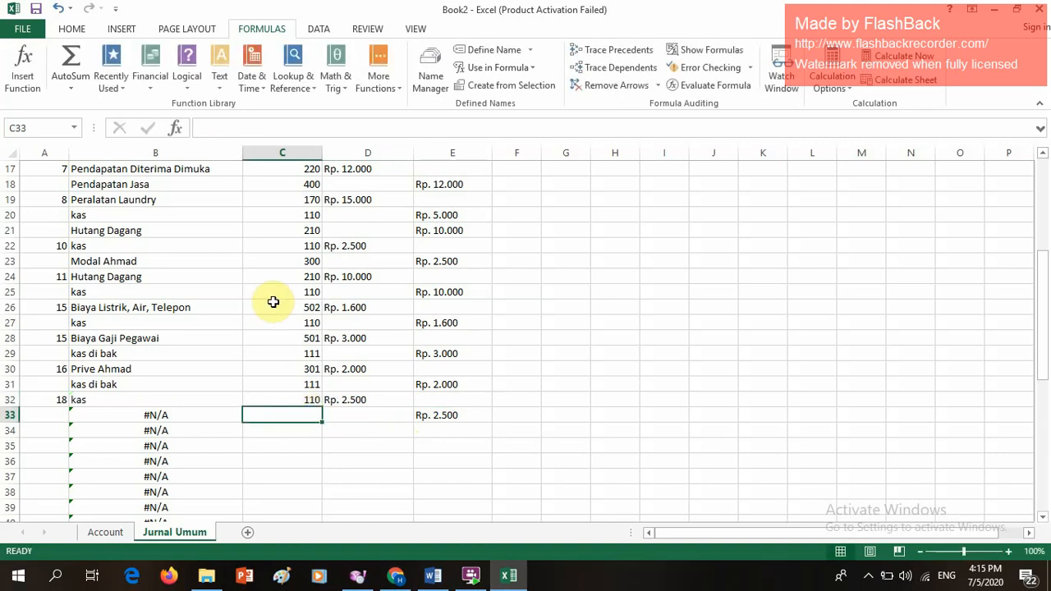
{"action": "type", "text": "400"}
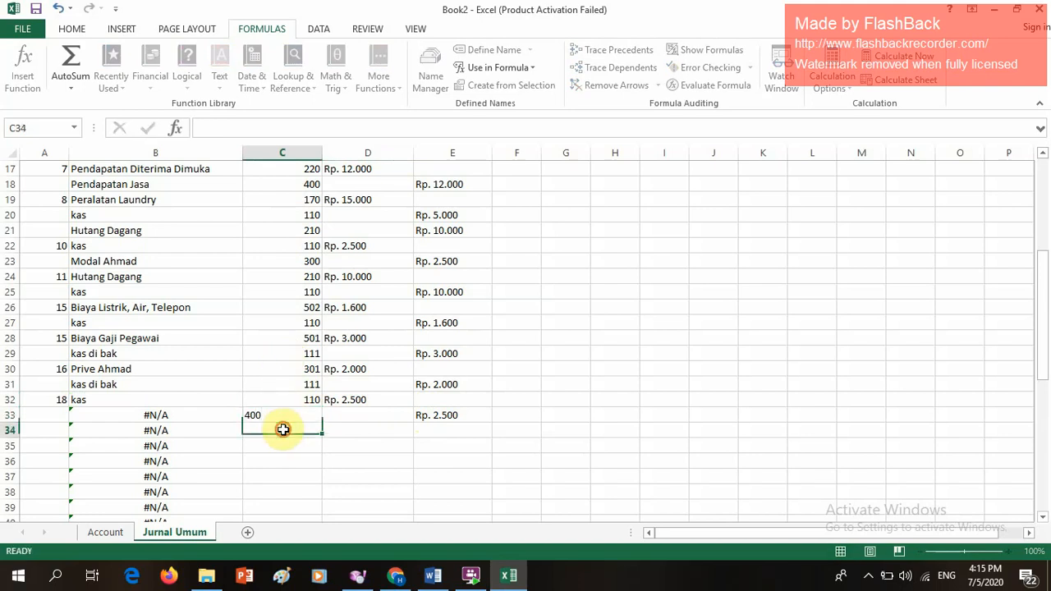
{"action": "key", "text": "Return"}
Step: Check the Chrome document and start the entry dated 20 in A34, with Rp. 3.500 as debit in D34 and as credit in E35
{"action": "mouse_move", "coordinate": [399, 577]}
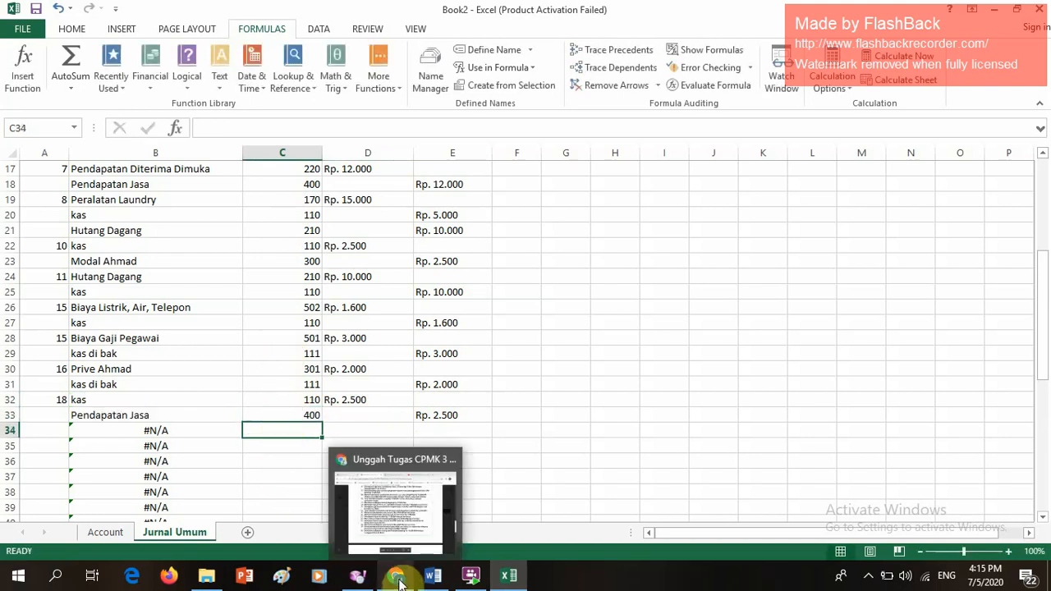
{"action": "mouse_move", "coordinate": [401, 546]}
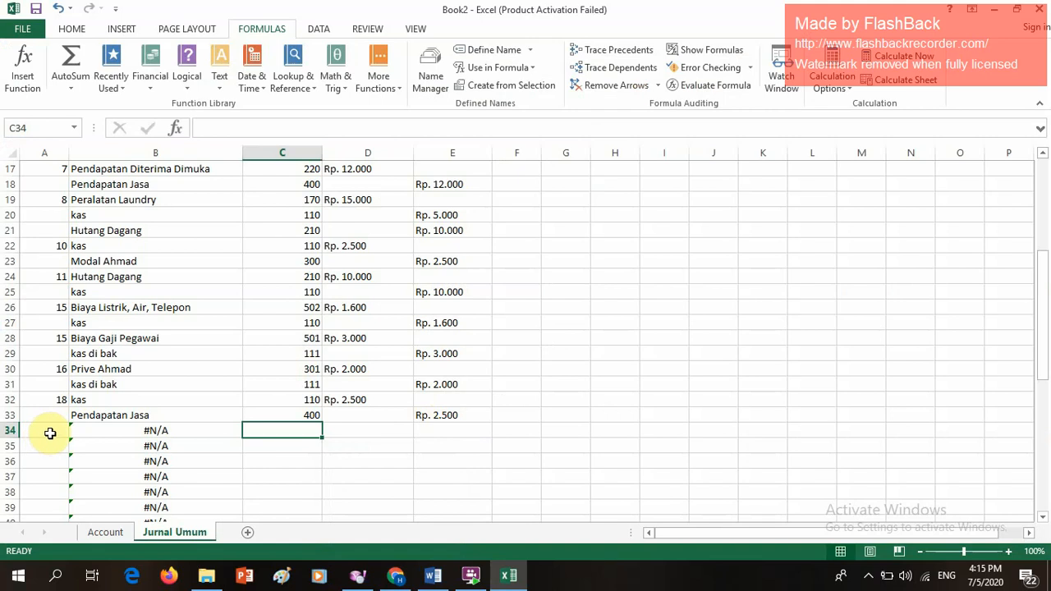
{"action": "left_click", "coordinate": [49, 432]}
{"action": "type", "text": "20"}
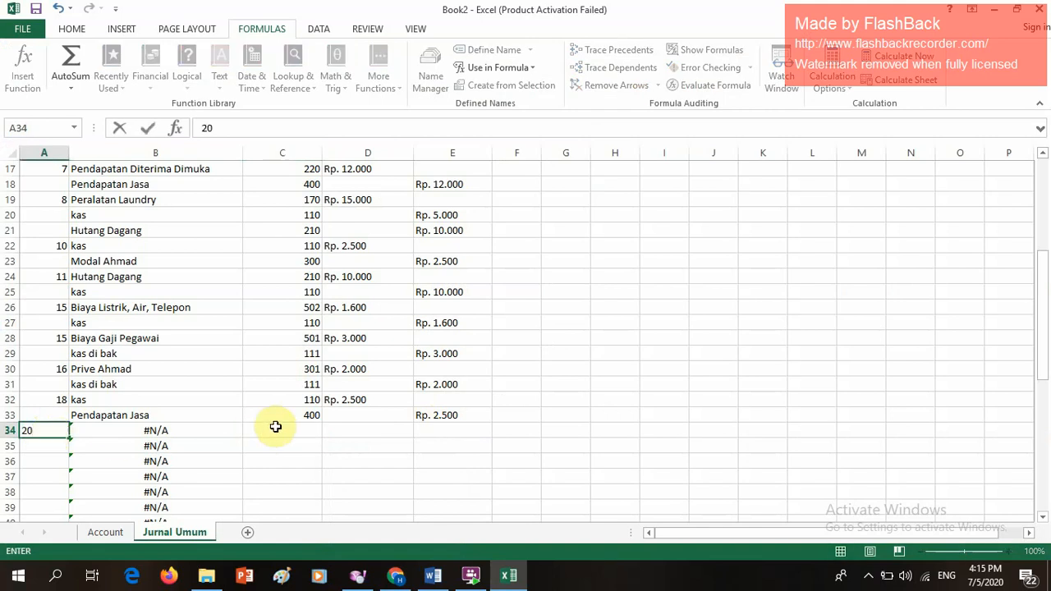
{"action": "left_click", "coordinate": [335, 429]}
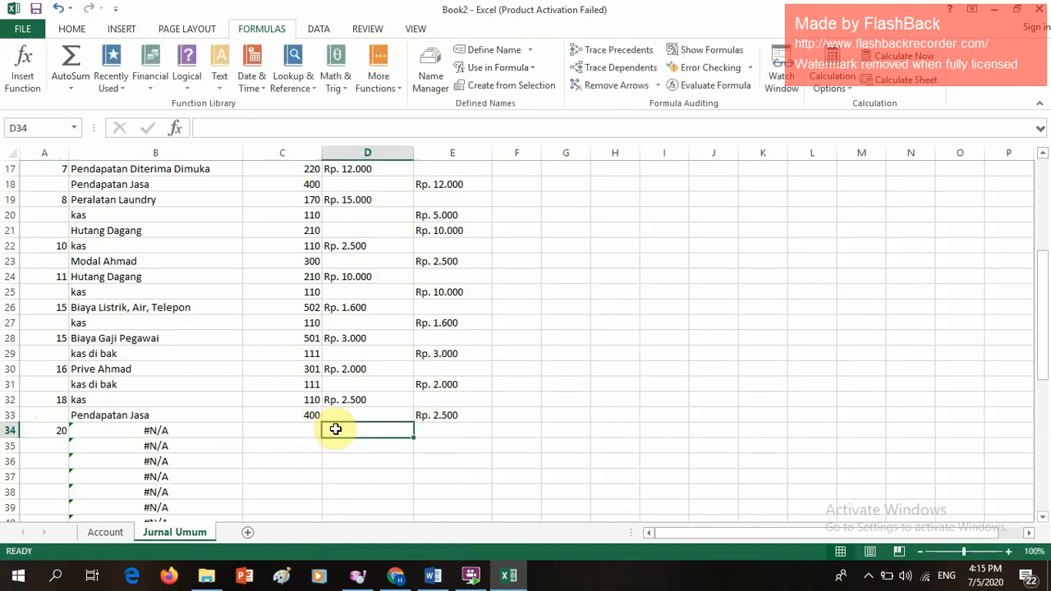
{"action": "type", "text": "Rp"}
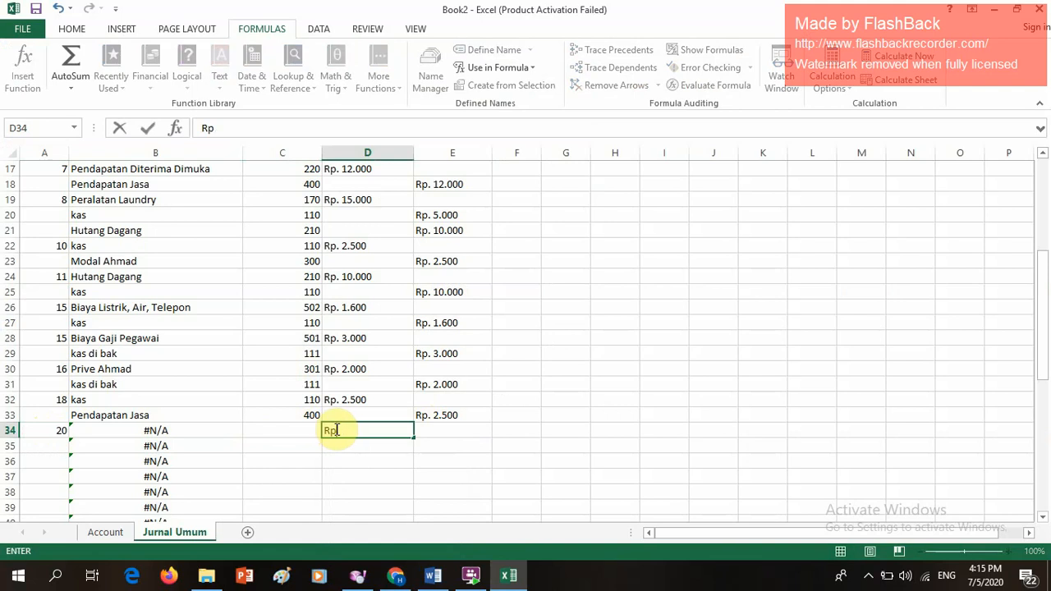
{"action": "type", "text": ". 3.500"}
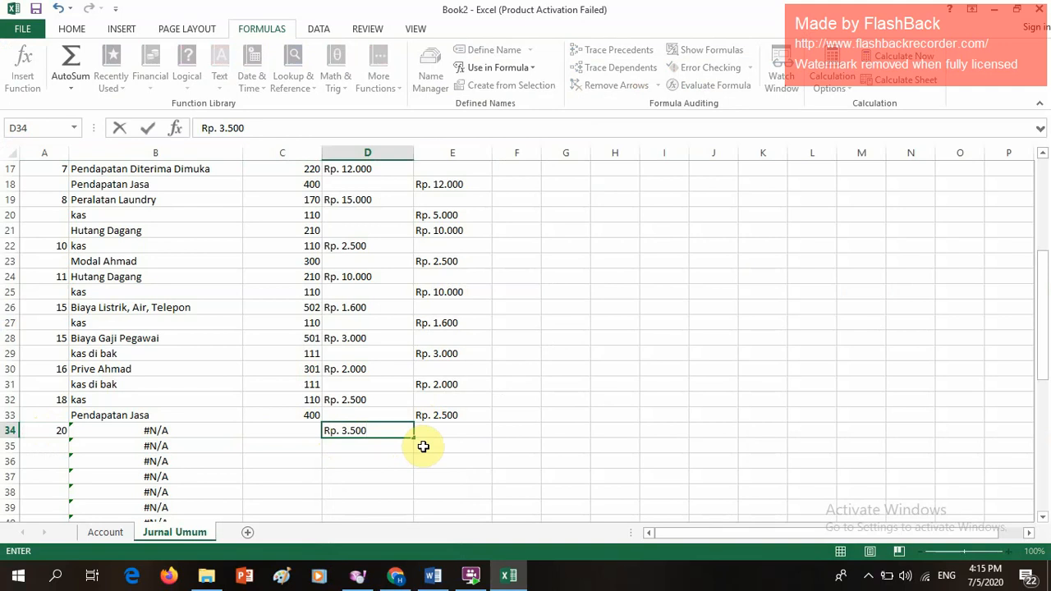
{"action": "left_click", "coordinate": [423, 446]}
{"action": "type", "text": "Rp"}
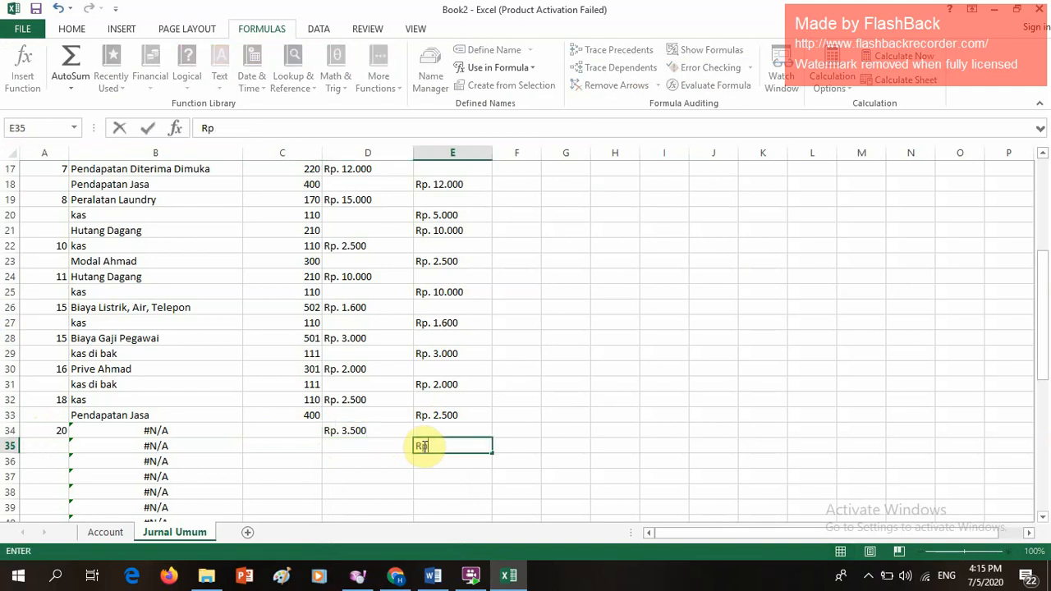
{"action": "type", "text": ". 3.500"}
Step: Look up the Bahan Habis Pakai number on the Account sheet, and enter account numbers 125 in C34 and 110 in C35 of Jurnal Umum
{"action": "left_click", "coordinate": [307, 437]}
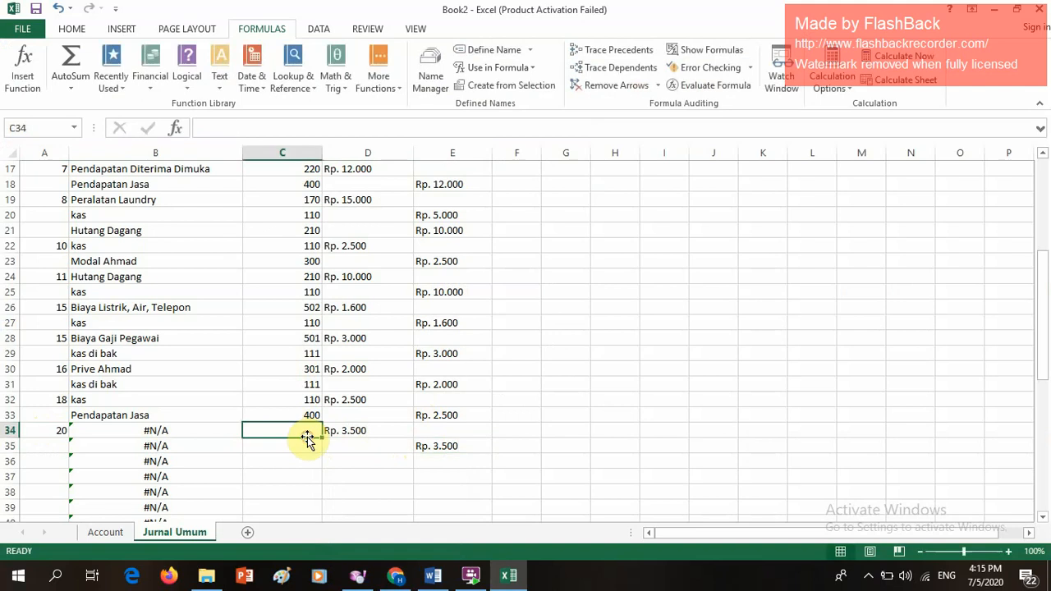
{"action": "left_click", "coordinate": [127, 534]}
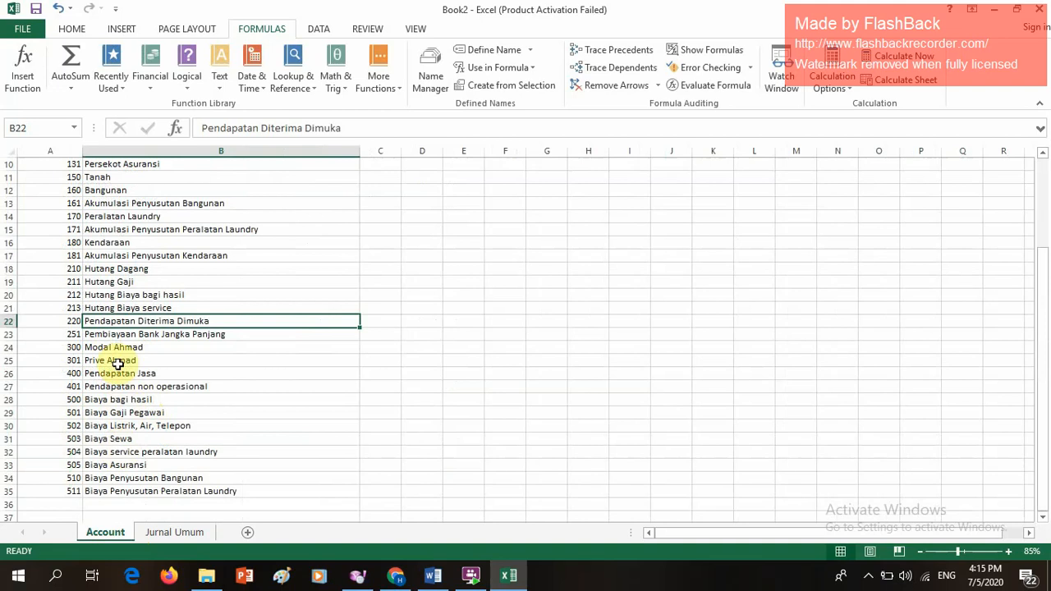
{"action": "scroll", "coordinate": [122, 305], "scroll_direction": "up", "scroll_amount": 3}
{"action": "left_click", "coordinate": [121, 307]}
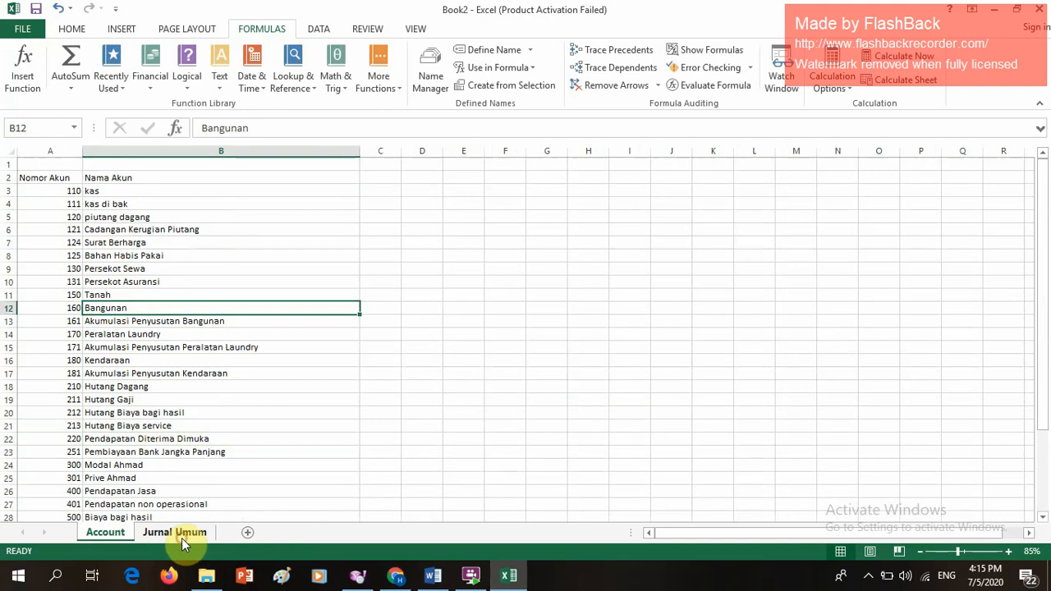
{"action": "left_click", "coordinate": [182, 532]}
{"action": "double_click", "coordinate": [274, 435]}
{"action": "type", "text": "125"}
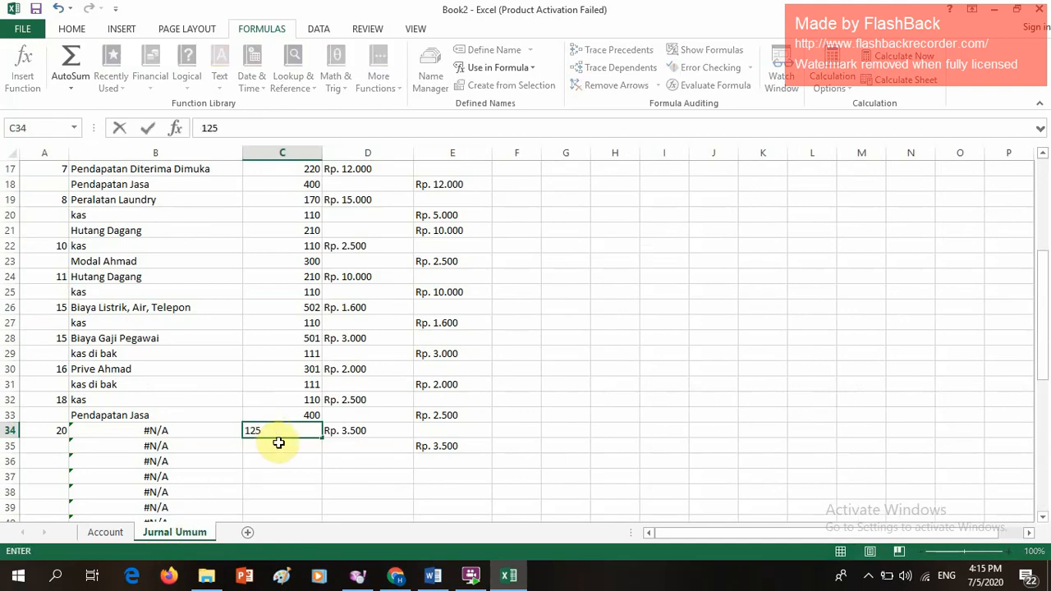
{"action": "key", "text": "Return"}
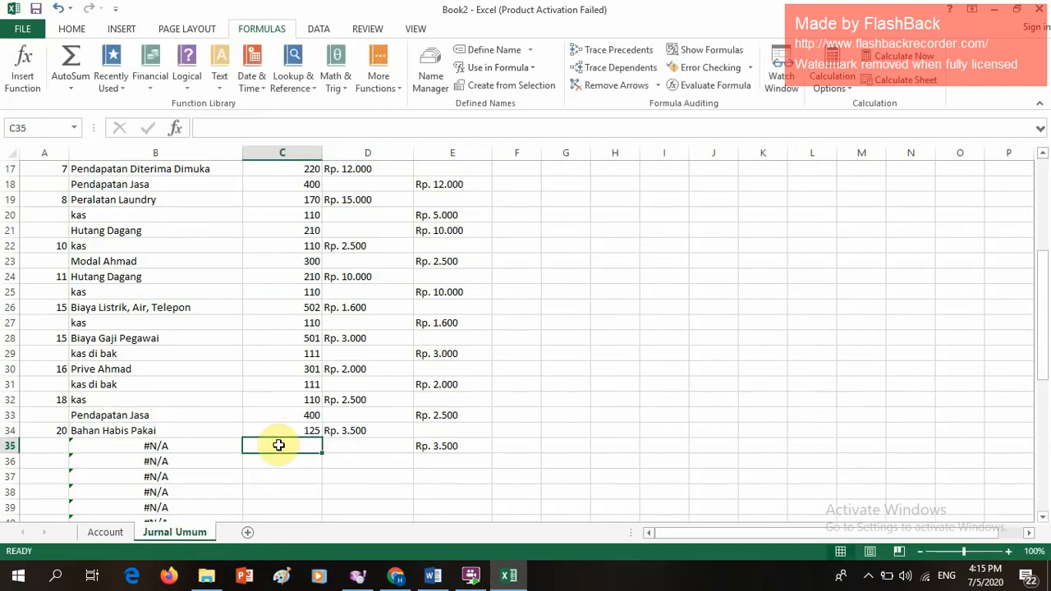
{"action": "type", "text": "110"}
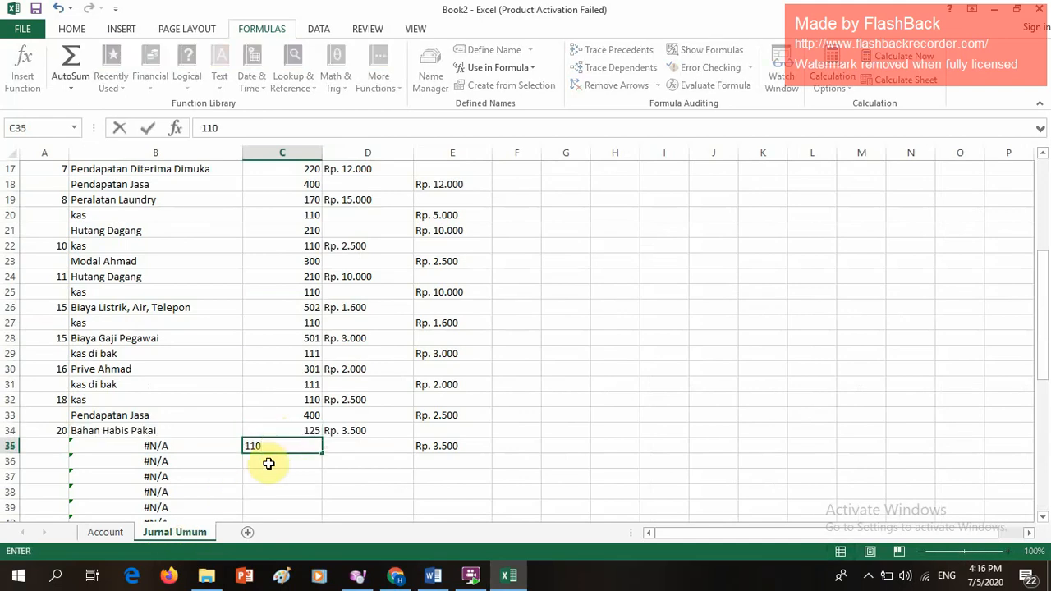
{"action": "left_click", "coordinate": [269, 462]}
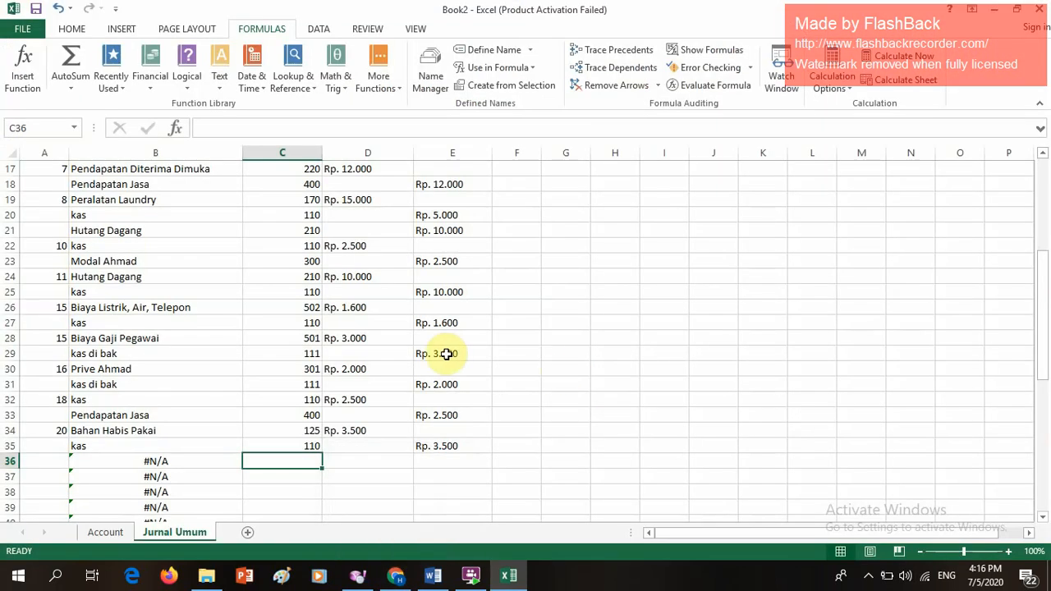
Step: Enter a debit of Rp. 1.750 in D36 and a credit of Rp. 1.750 in E37 of Jurnal Umum
{"action": "left_click", "coordinate": [371, 464]}
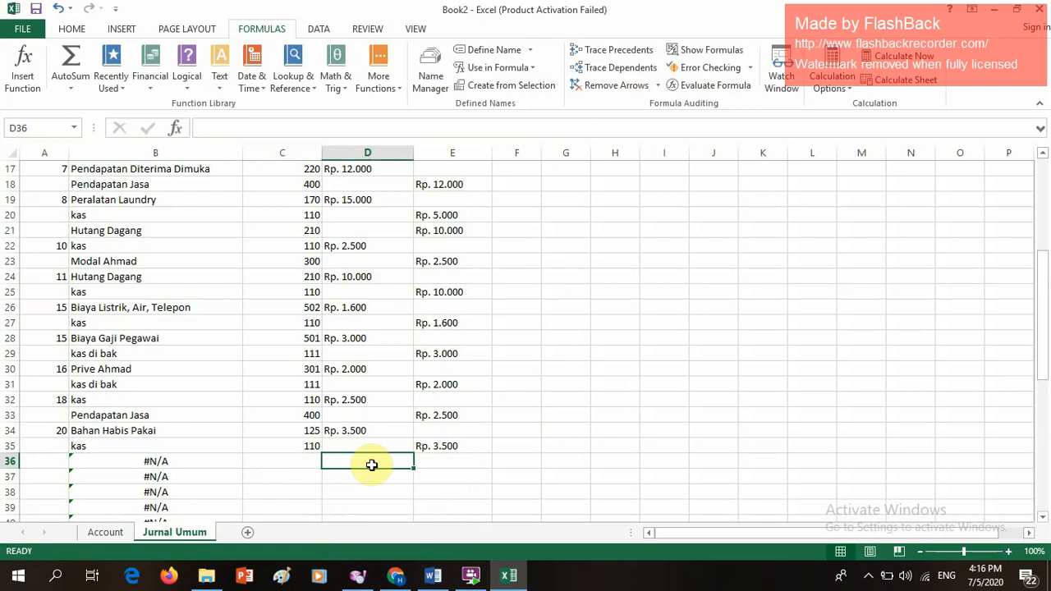
{"action": "type", "text": "Rp."}
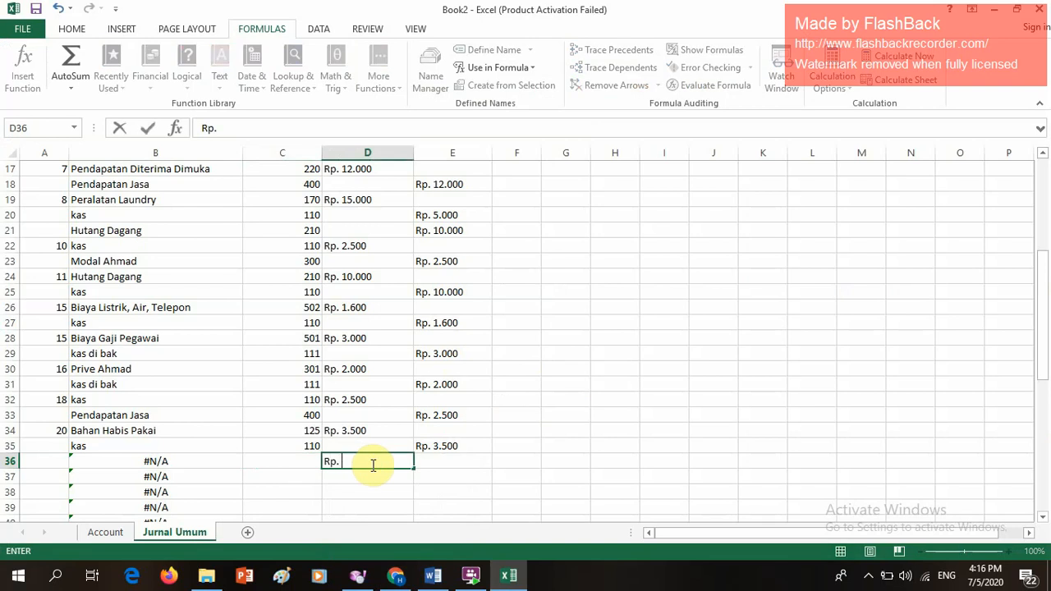
{"action": "type", "text": " 1.600"}
{"action": "key", "text": "BackSpace"}
{"action": "key", "text": "BackSpace"}
{"action": "key", "text": "BackSpace"}
{"action": "type", "text": "750"}
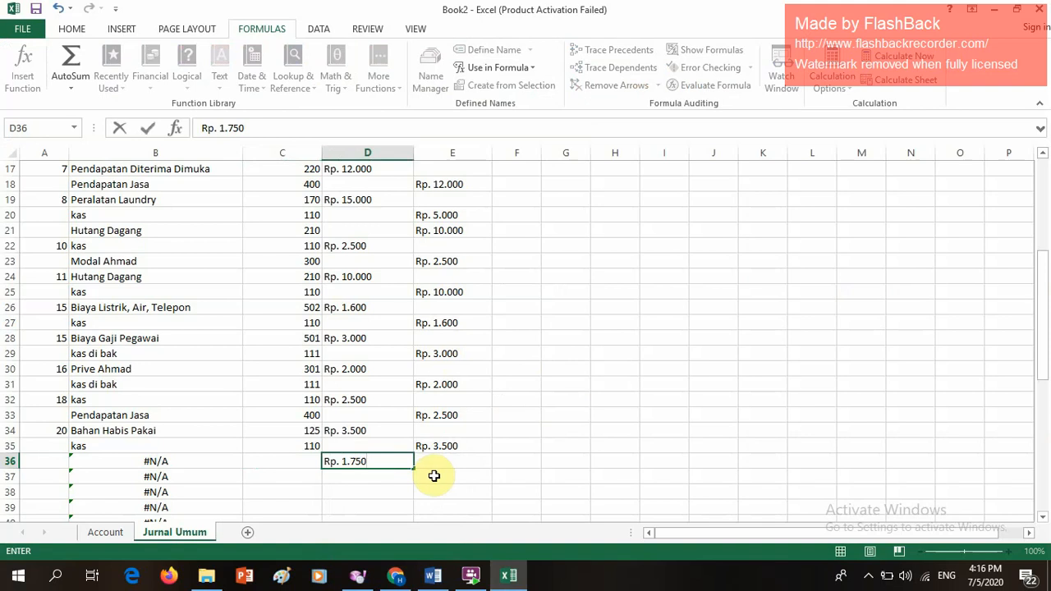
{"action": "left_click", "coordinate": [433, 476]}
{"action": "type", "text": "R"}
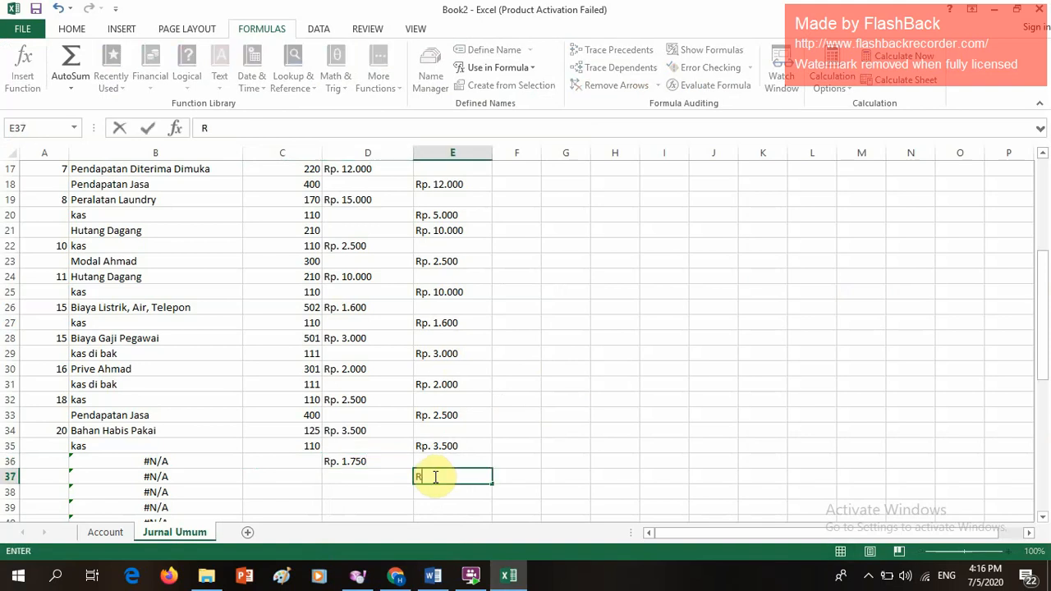
{"action": "type", "text": "p. 1.750"}
Step: Search the Account sheet's list for an expense account number that fits the Rp. 1.750 debit in row 36 of Jurnal Umum
{"action": "left_click", "coordinate": [311, 465]}
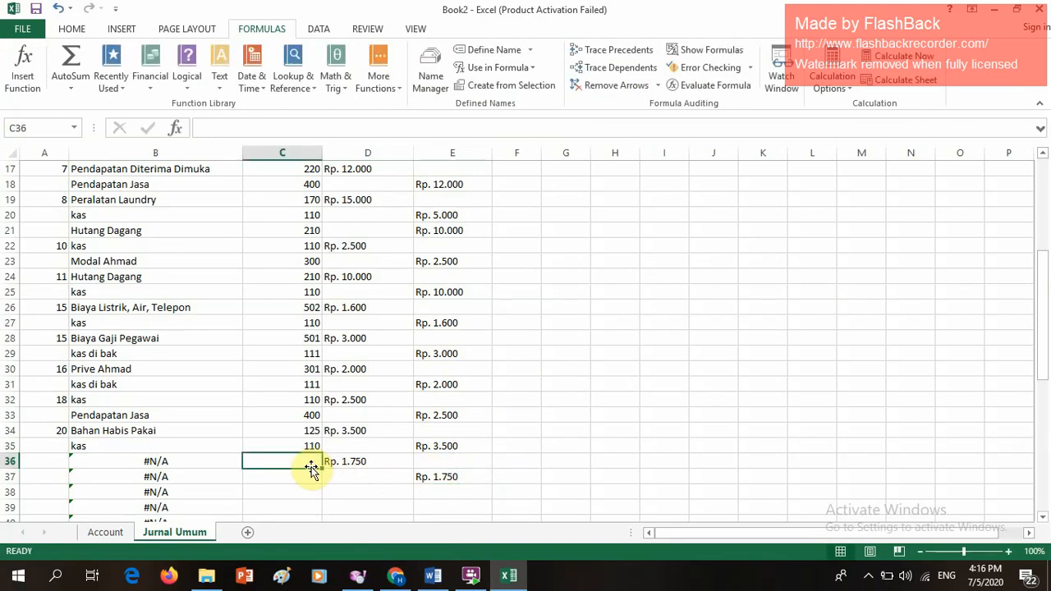
{"action": "left_click", "coordinate": [111, 532]}
{"action": "scroll", "coordinate": [149, 399], "scroll_direction": "down", "scroll_amount": 4}
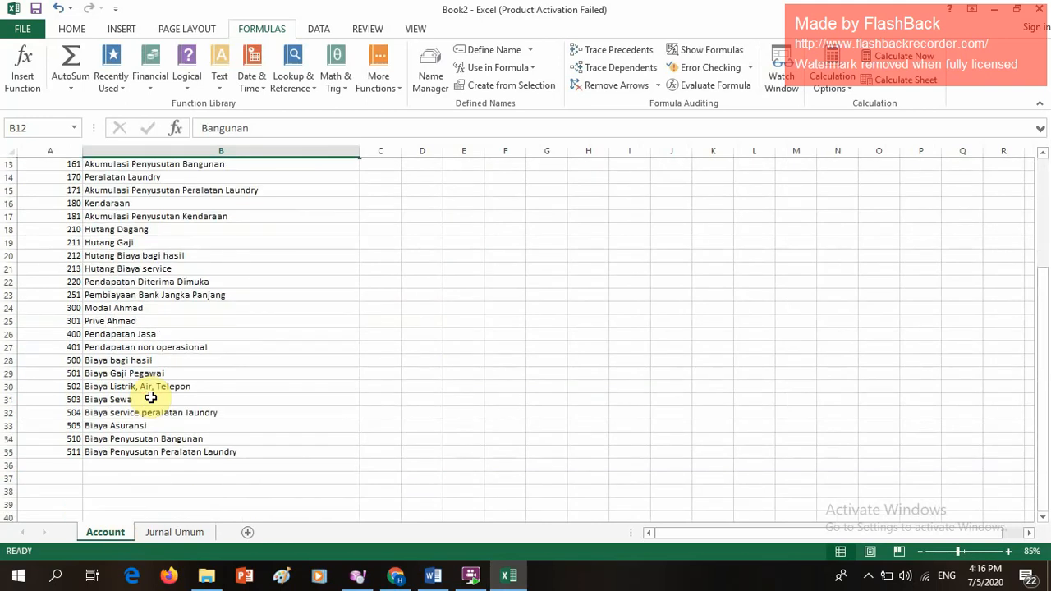
{"action": "left_click", "coordinate": [148, 399]}
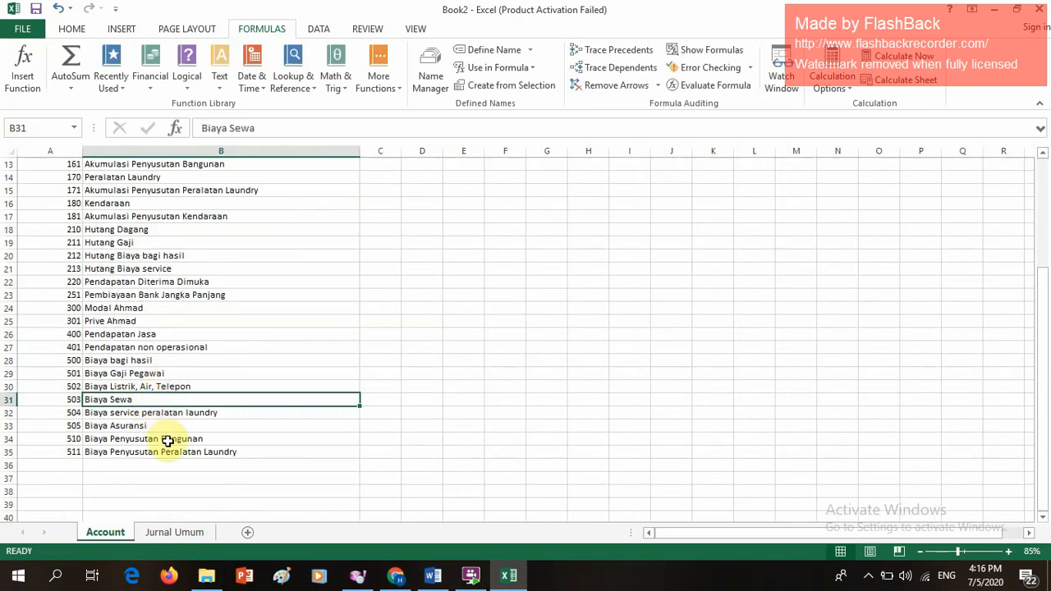
{"action": "scroll", "coordinate": [167, 441], "scroll_direction": "up", "scroll_amount": 1}
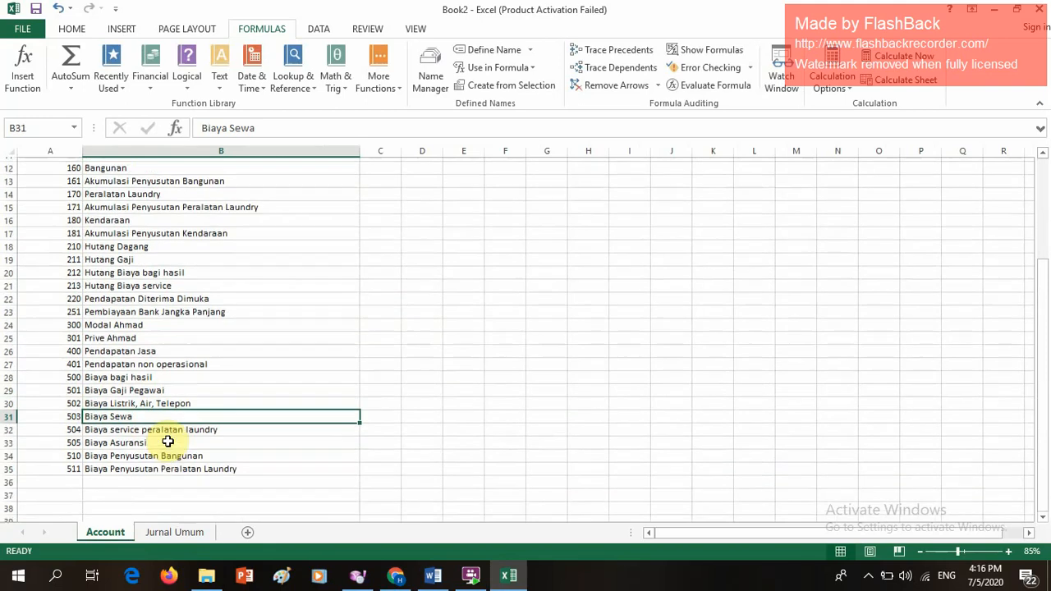
{"action": "scroll", "coordinate": [168, 441], "scroll_direction": "up", "scroll_amount": 2}
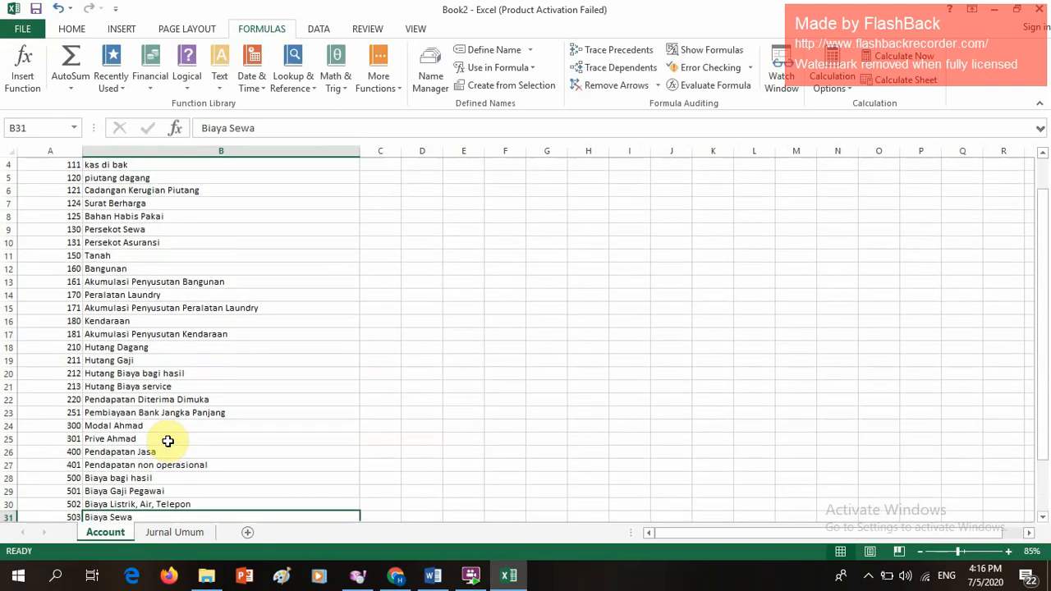
{"action": "scroll", "coordinate": [167, 441], "scroll_direction": "up", "scroll_amount": 1}
{"action": "scroll", "coordinate": [167, 441], "scroll_direction": "down", "scroll_amount": 3}
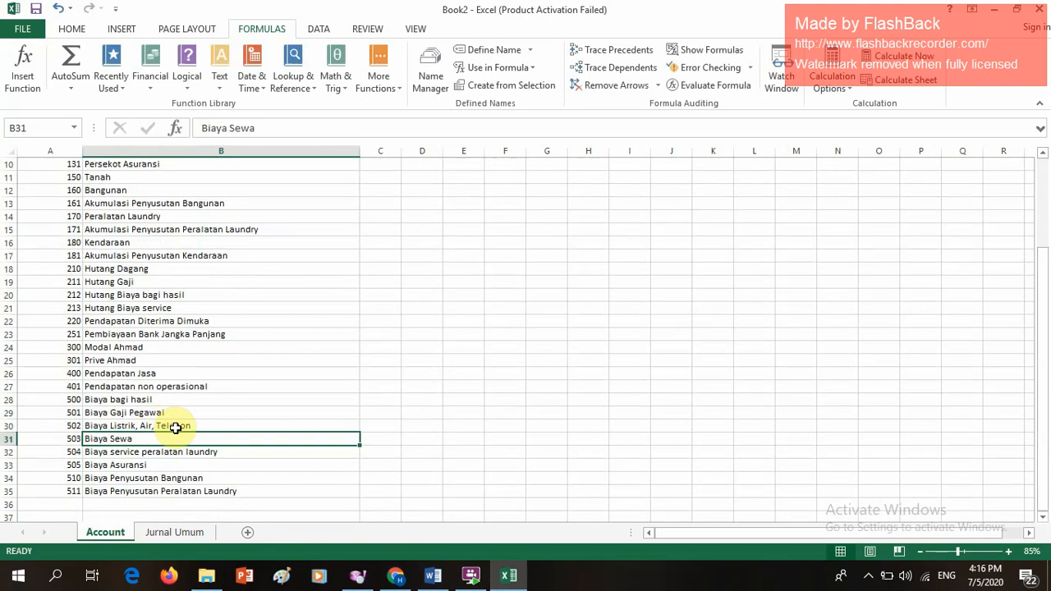
{"action": "left_click", "coordinate": [866, 575]}
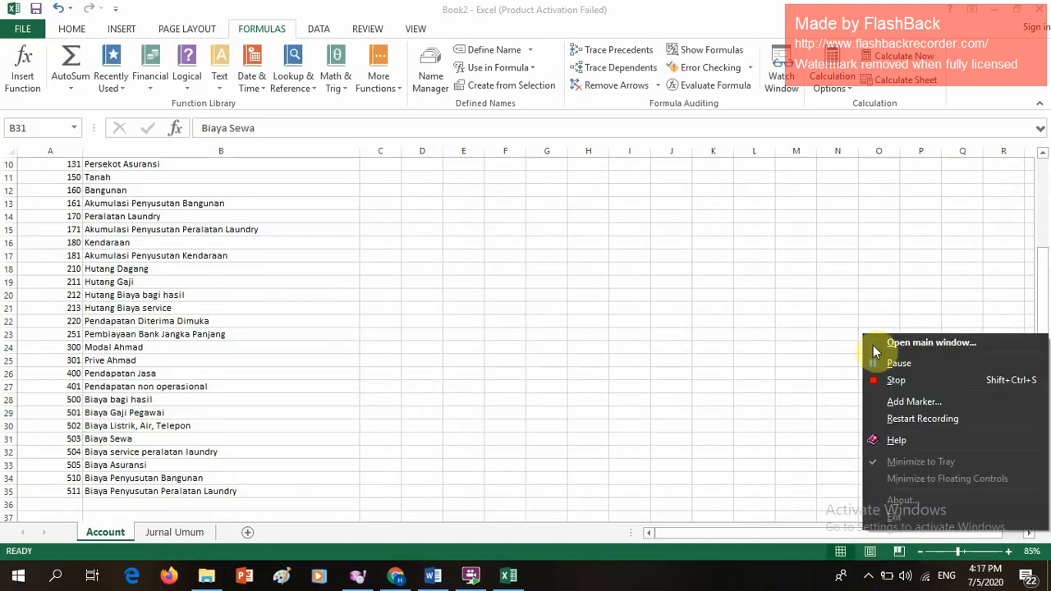
{"action": "left_click", "coordinate": [876, 364]}
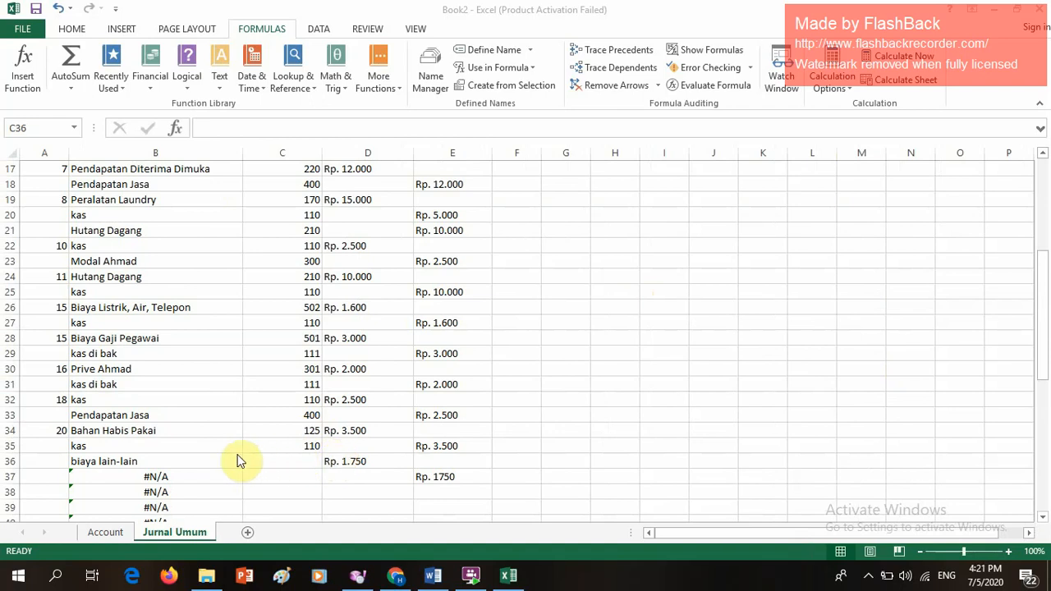
{"action": "left_click", "coordinate": [265, 464]}
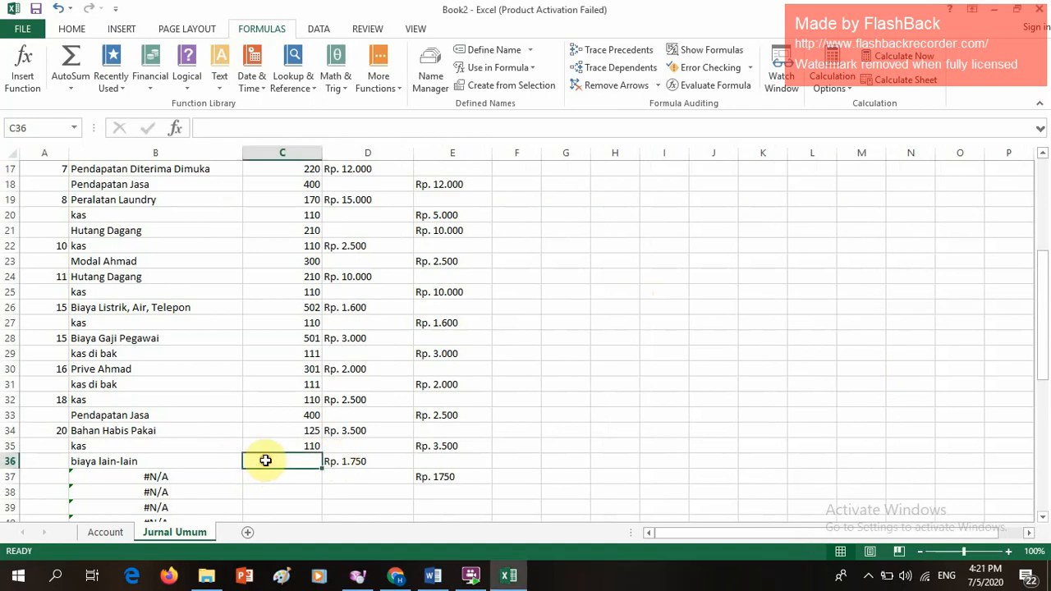
{"action": "left_click", "coordinate": [225, 461]}
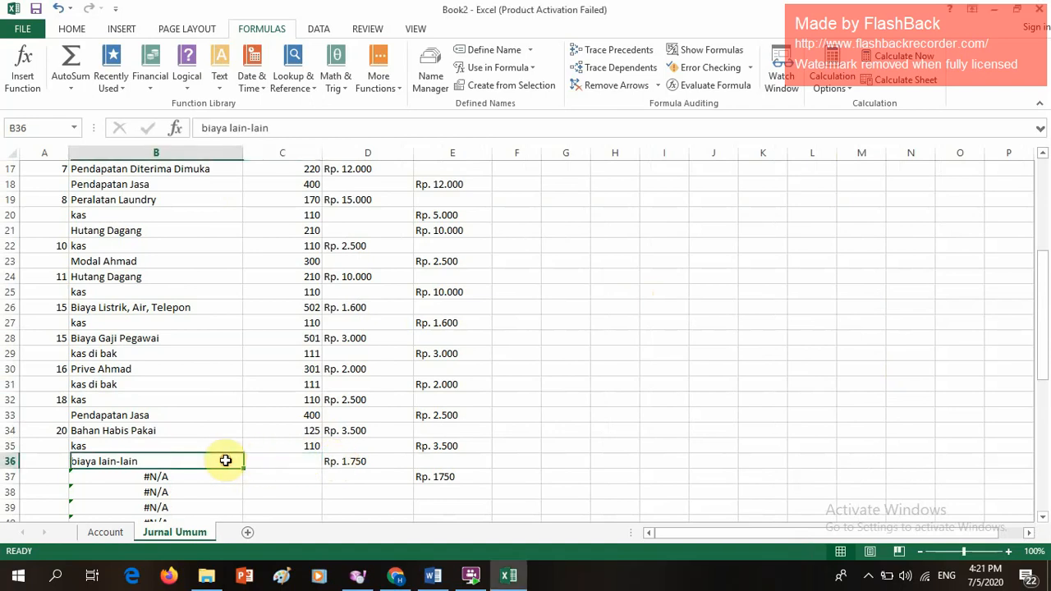
{"action": "left_click", "coordinate": [390, 463]}
Step: Complete the biaya lain-lain entry with account number 110 in C37 and date 21 in A36
{"action": "scroll", "coordinate": [389, 462], "scroll_direction": "down", "scroll_amount": 2}
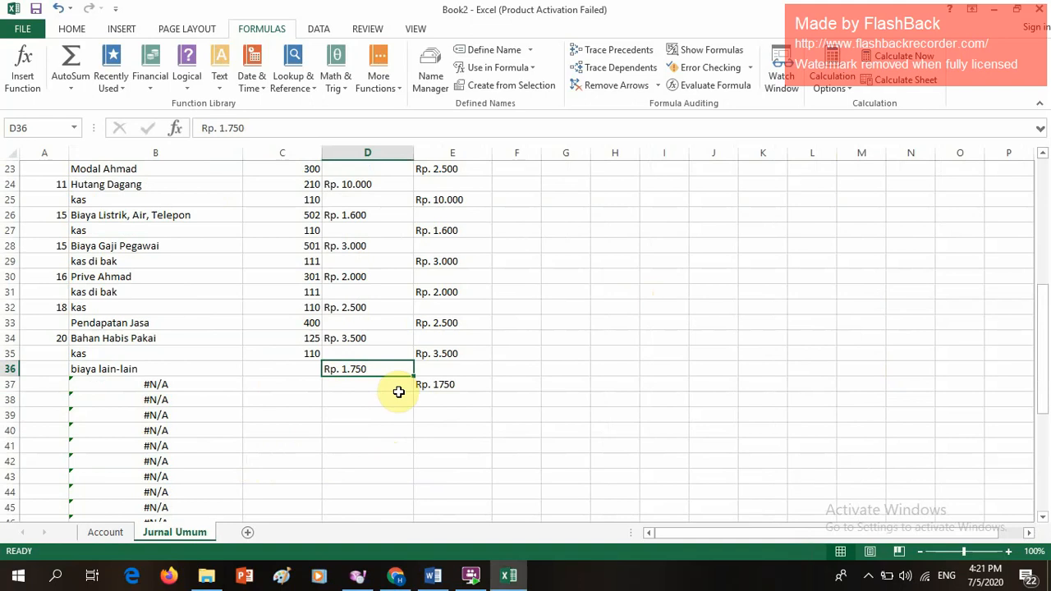
{"action": "left_click", "coordinate": [305, 387]}
{"action": "type", "text": "110"}
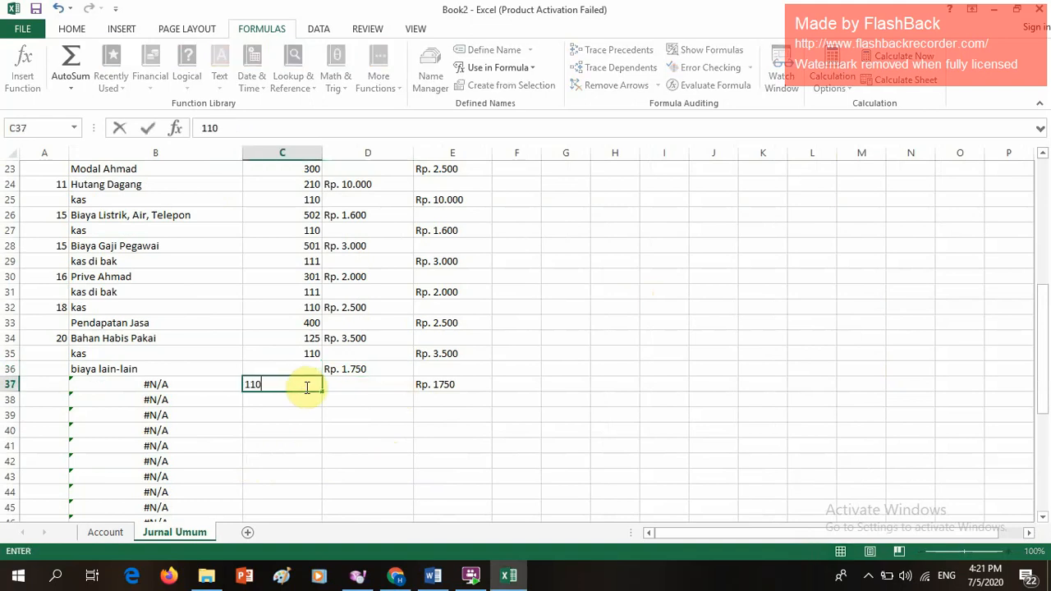
{"action": "left_click", "coordinate": [305, 413]}
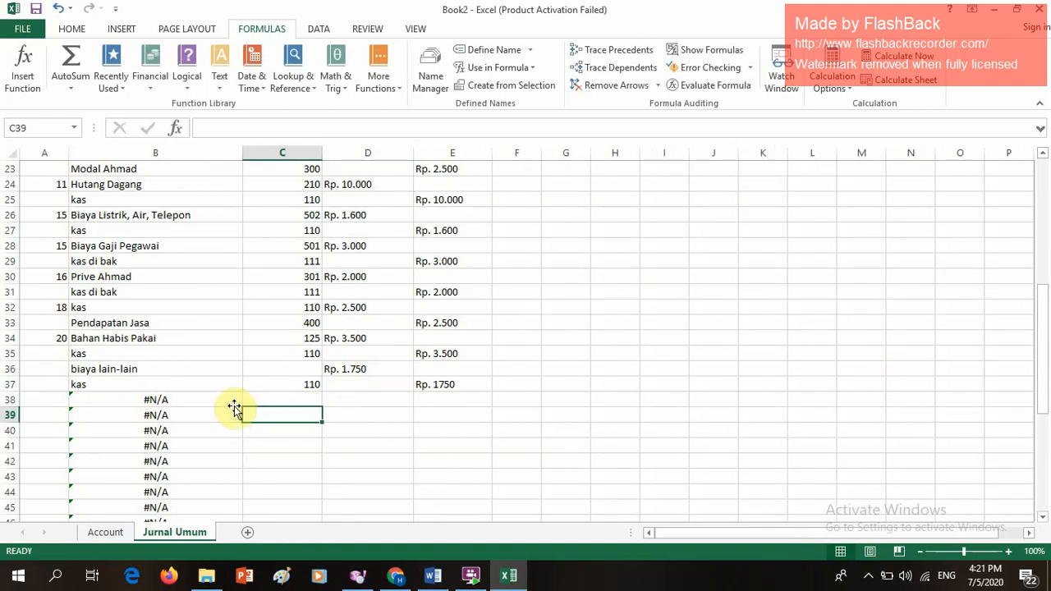
{"action": "left_click", "coordinate": [56, 373]}
{"action": "type", "text": "21"}
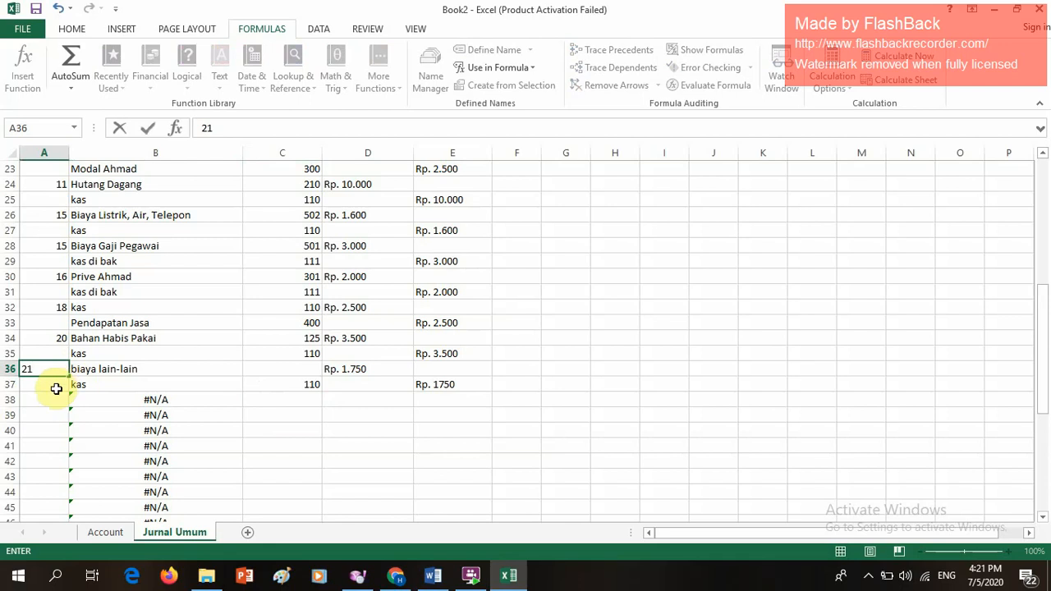
{"action": "left_click", "coordinate": [52, 398]}
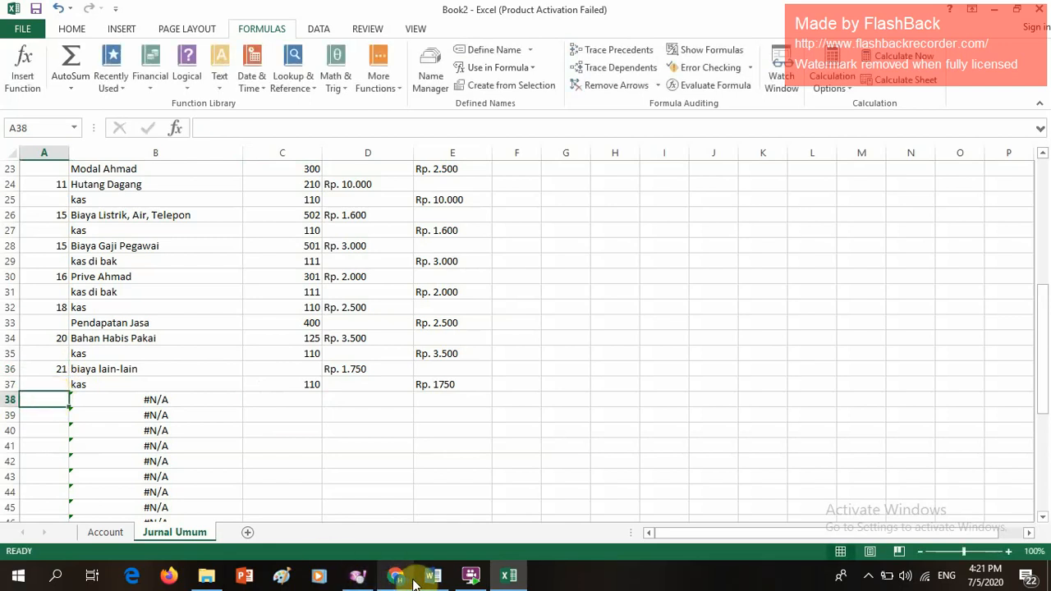
Step: Check the Chrome document and start the entry dated 22 in A38, with account number 110 in C38
{"action": "mouse_move", "coordinate": [395, 576]}
{"action": "mouse_move", "coordinate": [408, 492]}
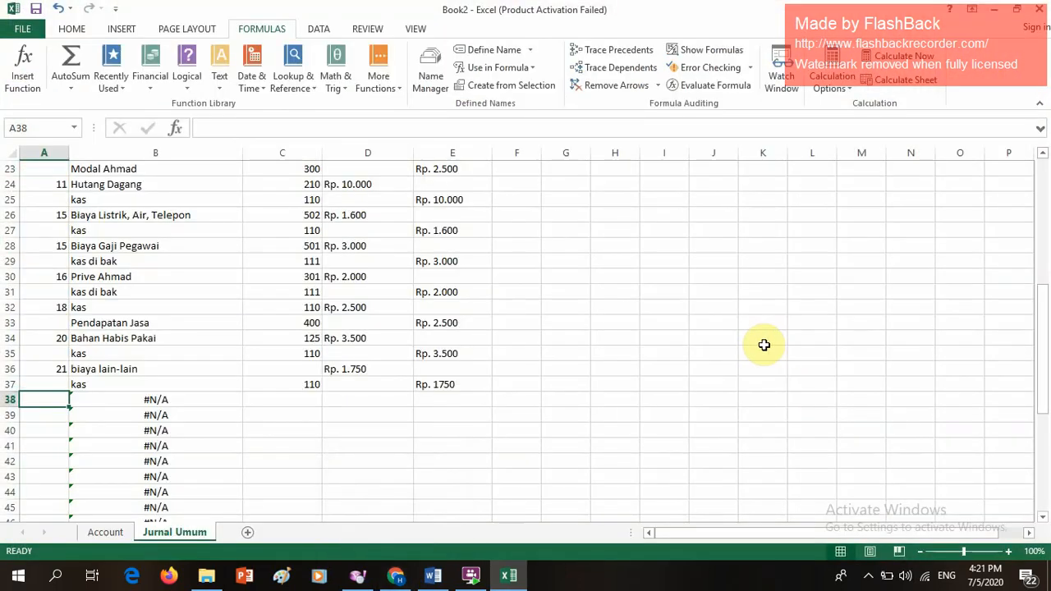
{"action": "type", "text": "22"}
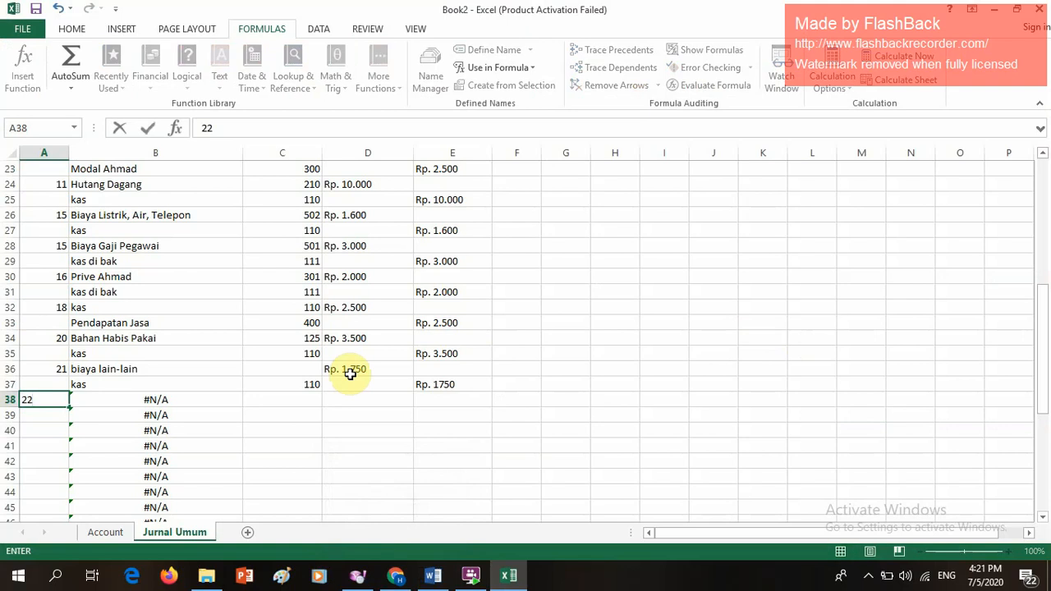
{"action": "left_click", "coordinate": [311, 399]}
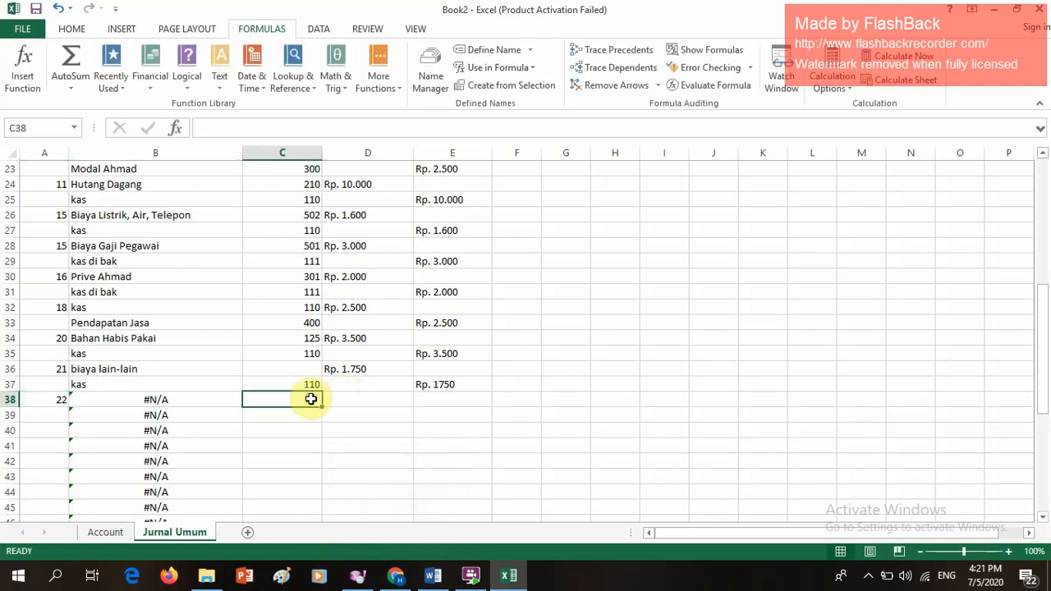
{"action": "type", "text": "110"}
{"action": "key", "text": "Tab"}
{"action": "key", "text": "Tab"}
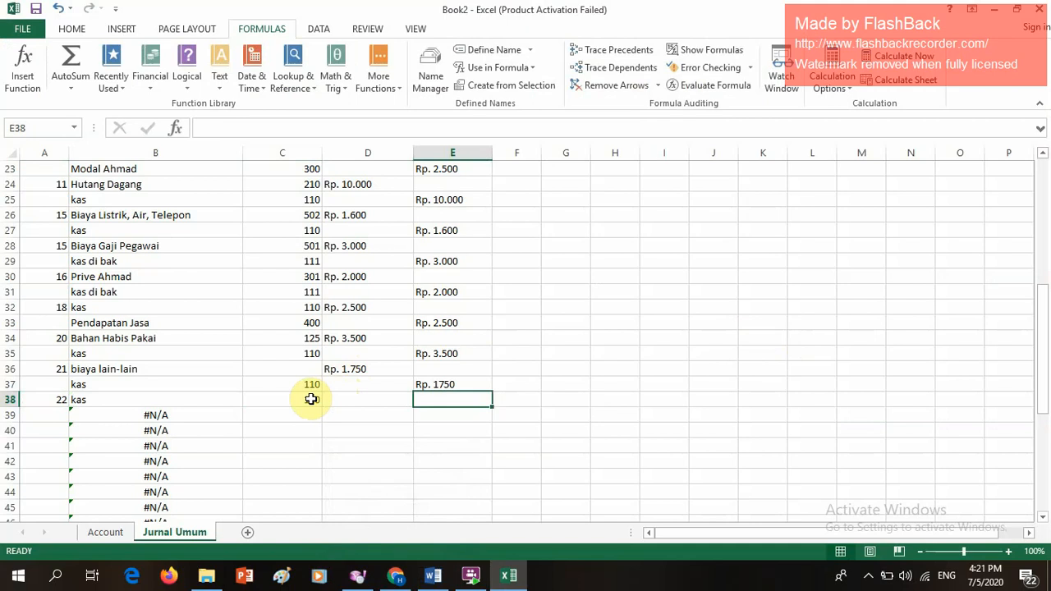
Step: Enter a debit of Rp. 5.000 in D38 and a credit of Rp. 5.000 in E39
{"action": "type", "text": "R"}
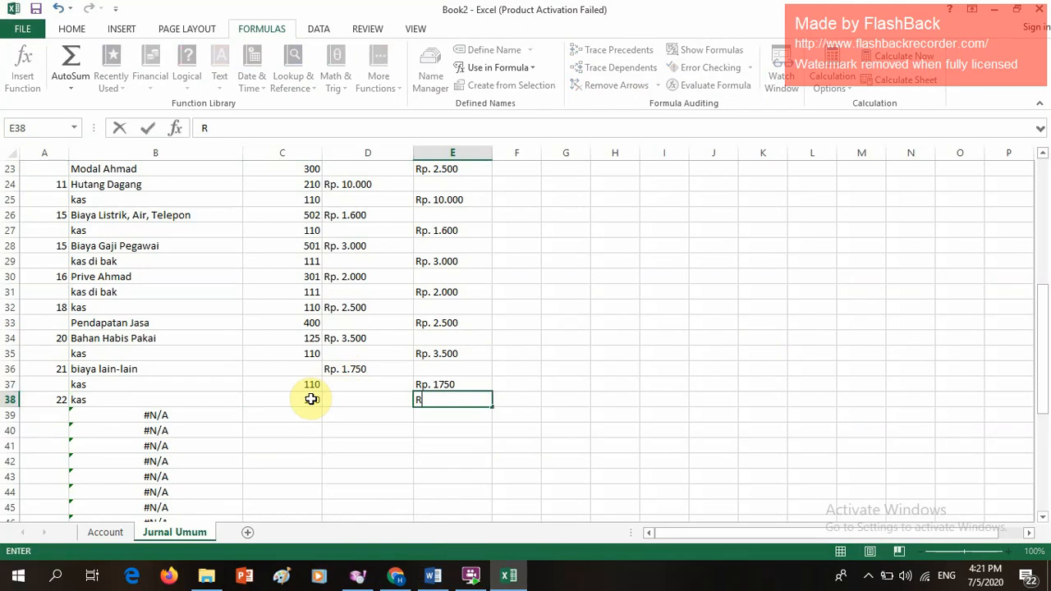
{"action": "key", "text": "Escape"}
{"action": "key", "text": "Left"}
{"action": "type", "text": "R"}
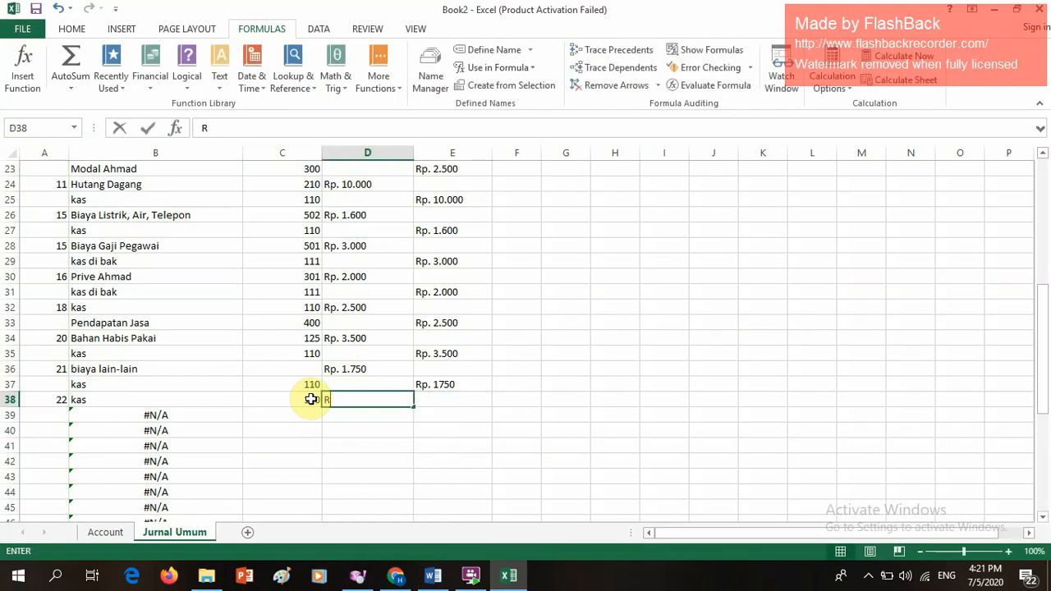
{"action": "type", "text": "p. 5"}
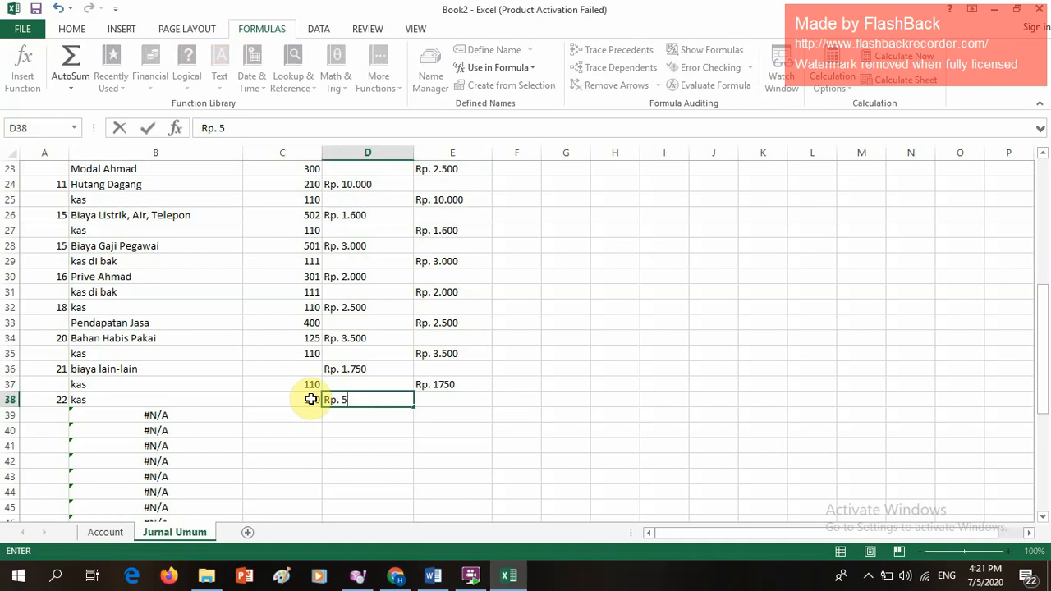
{"action": "type", "text": ".000"}
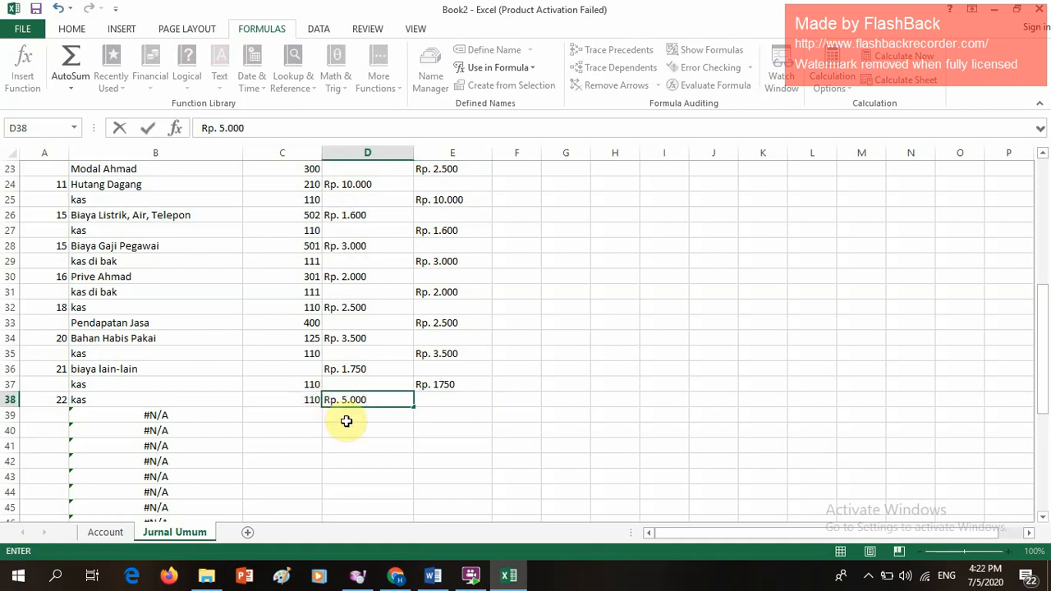
{"action": "left_click", "coordinate": [430, 415]}
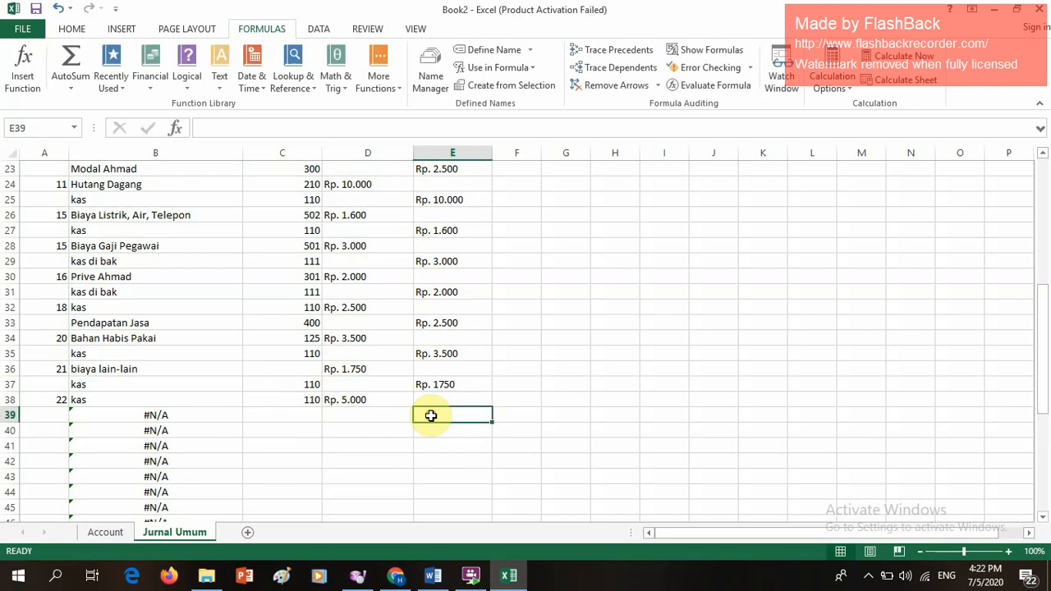
{"action": "type", "text": "Rp"}
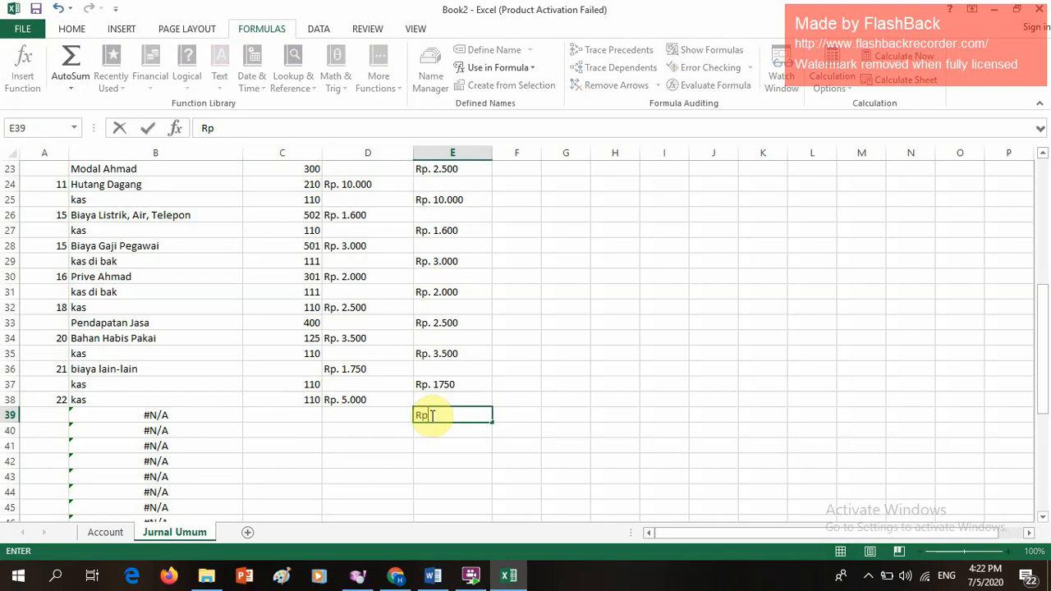
{"action": "type", "text": ". 5.000"}
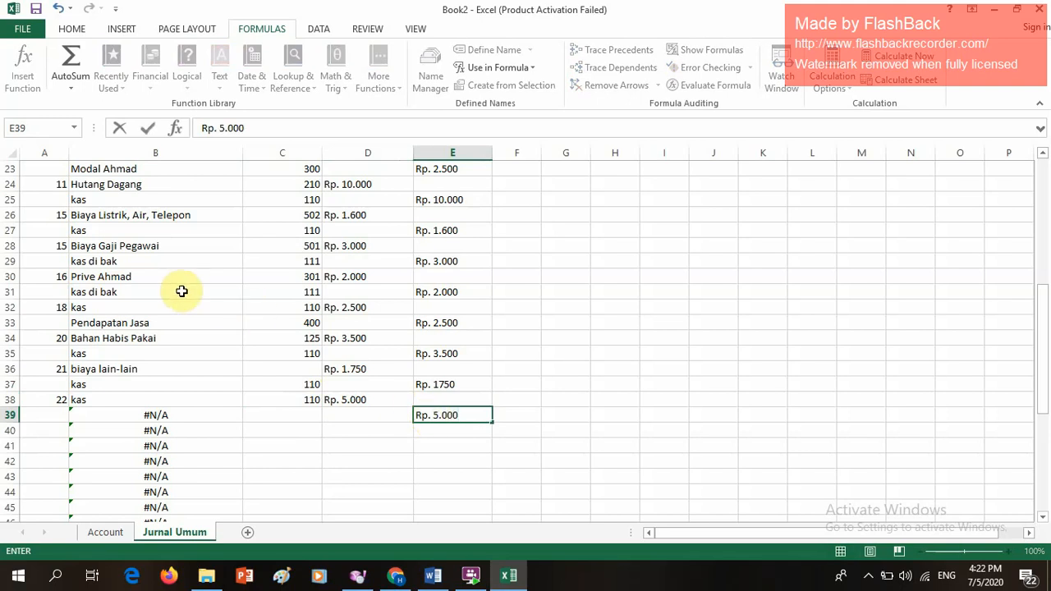
Step: Look up the piutang dagang number in the earlier journal rows and enter account number 120 in C39
{"action": "scroll", "coordinate": [174, 241], "scroll_direction": "up", "scroll_amount": 1}
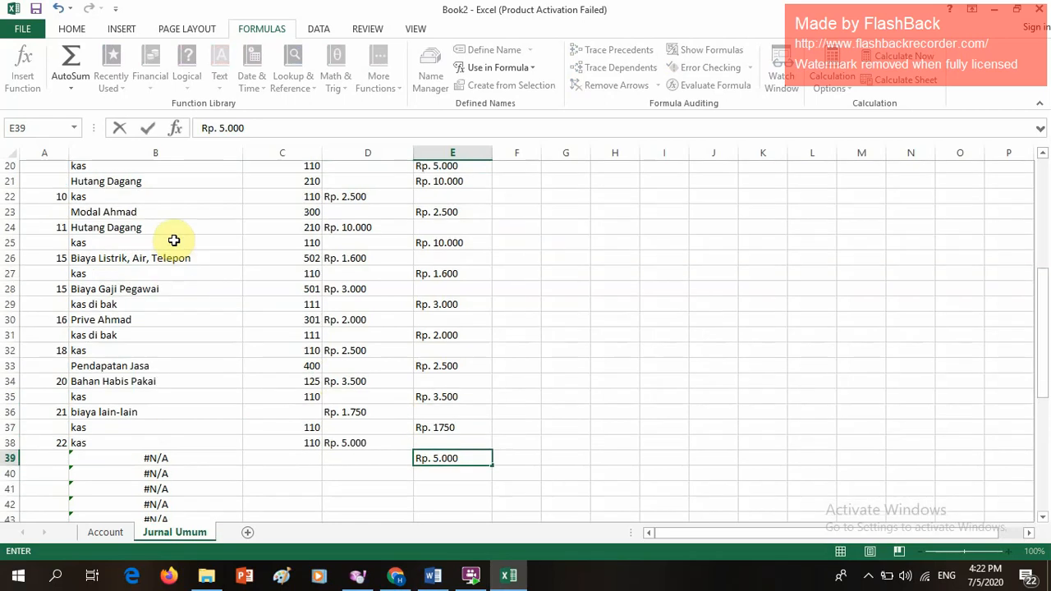
{"action": "scroll", "coordinate": [174, 241], "scroll_direction": "up", "scroll_amount": 2}
{"action": "scroll", "coordinate": [182, 206], "scroll_direction": "up", "scroll_amount": 4}
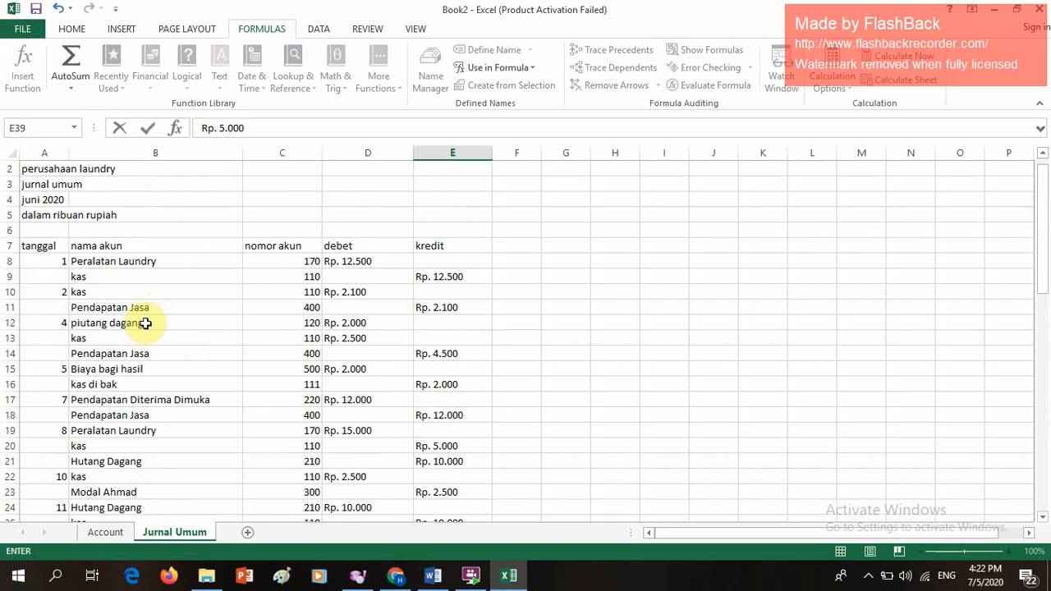
{"action": "scroll", "coordinate": [146, 323], "scroll_direction": "down", "scroll_amount": 20}
{"action": "scroll", "coordinate": [146, 323], "scroll_direction": "up", "scroll_amount": 20}
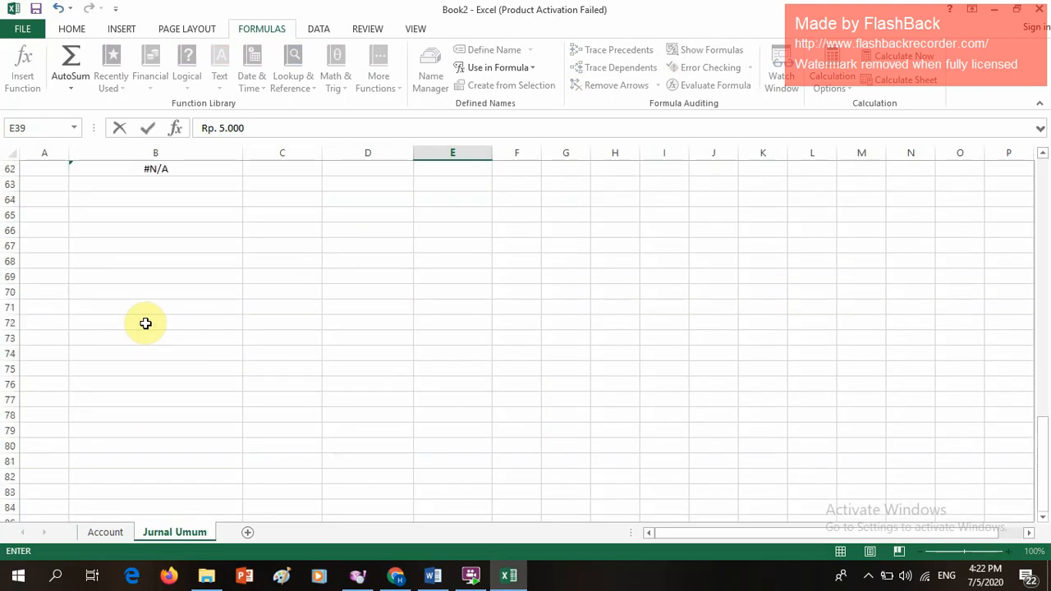
{"action": "scroll", "coordinate": [145, 325], "scroll_direction": "up", "scroll_amount": 17}
{"action": "scroll", "coordinate": [145, 324], "scroll_direction": "down", "scroll_amount": 3}
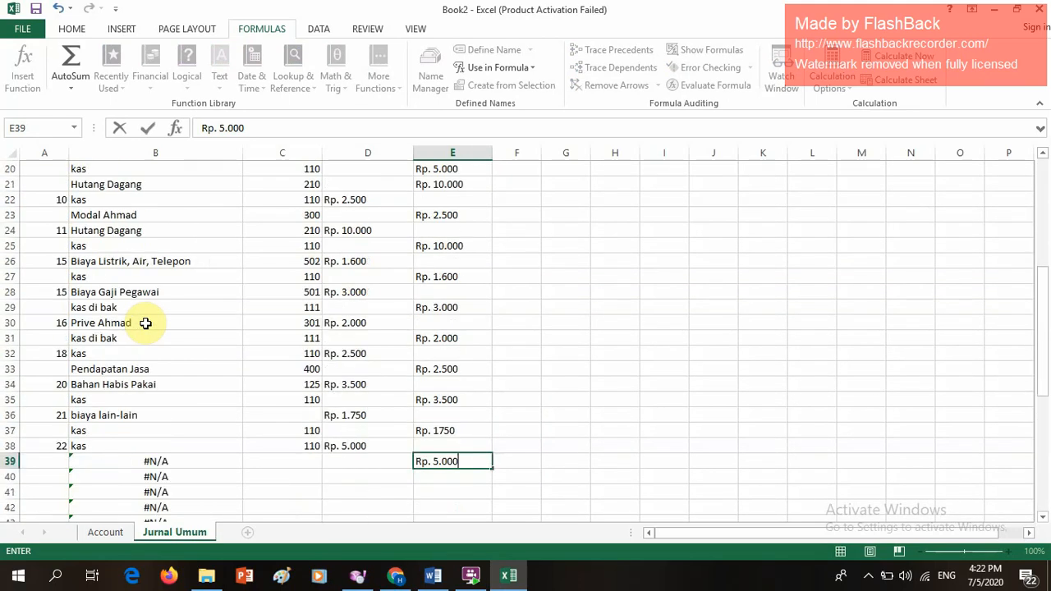
{"action": "left_click", "coordinate": [262, 466]}
{"action": "type", "text": "120"}
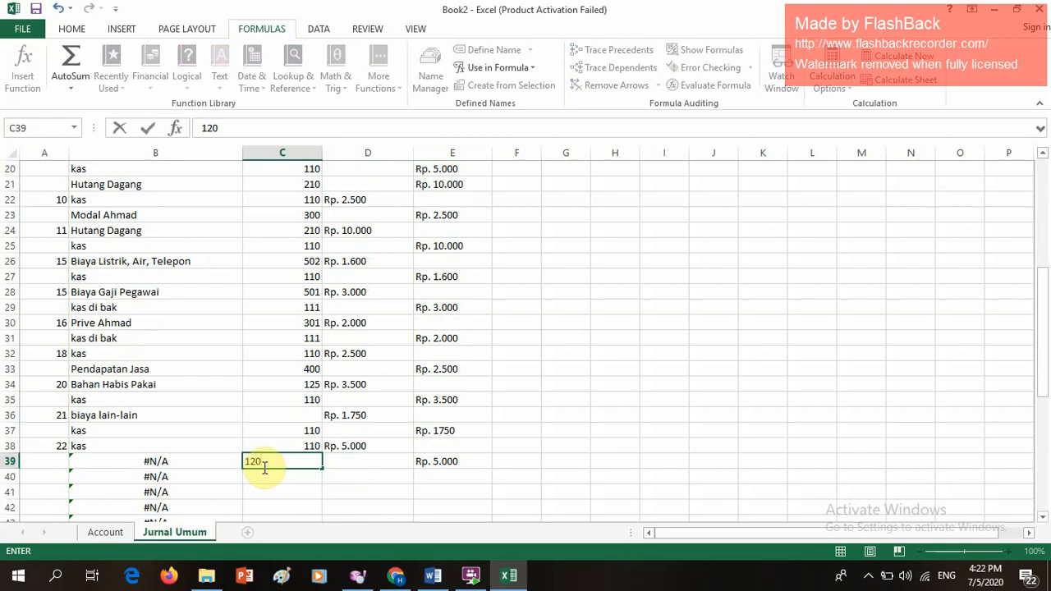
{"action": "key", "text": "Return"}
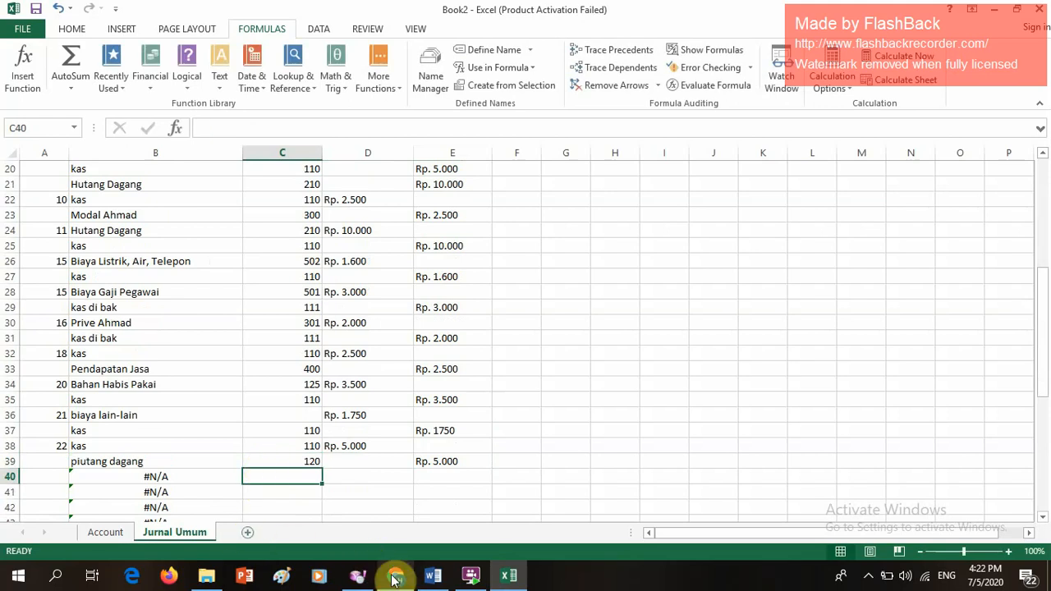
Step: Check the next transaction in the Chrome document and enter date 23 in A40 of Jurnal Umum
{"action": "mouse_move", "coordinate": [397, 574]}
{"action": "left_click", "coordinate": [393, 530]}
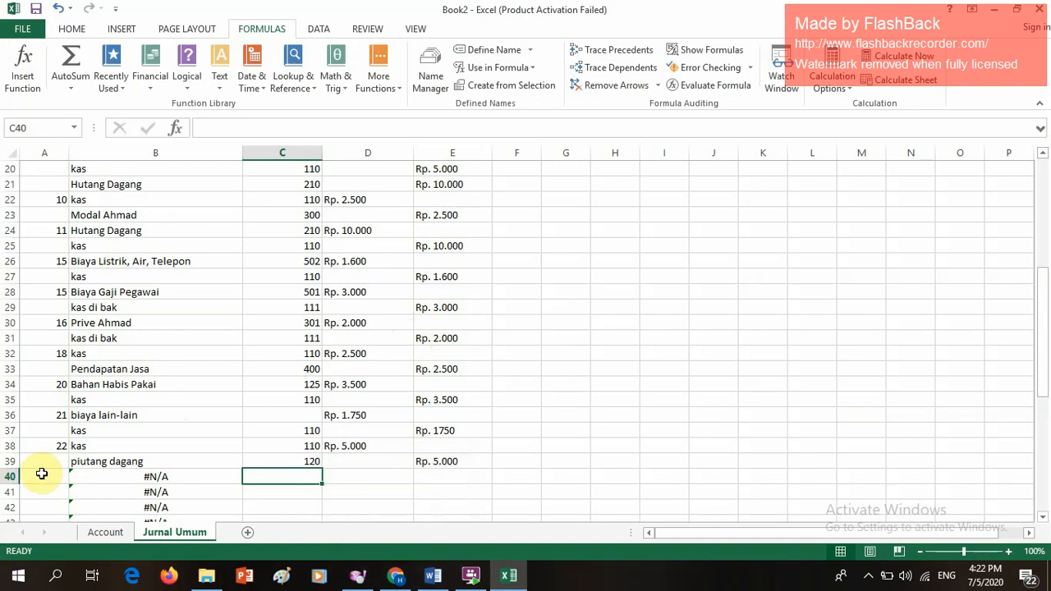
{"action": "left_click", "coordinate": [42, 474]}
{"action": "type", "text": "23"}
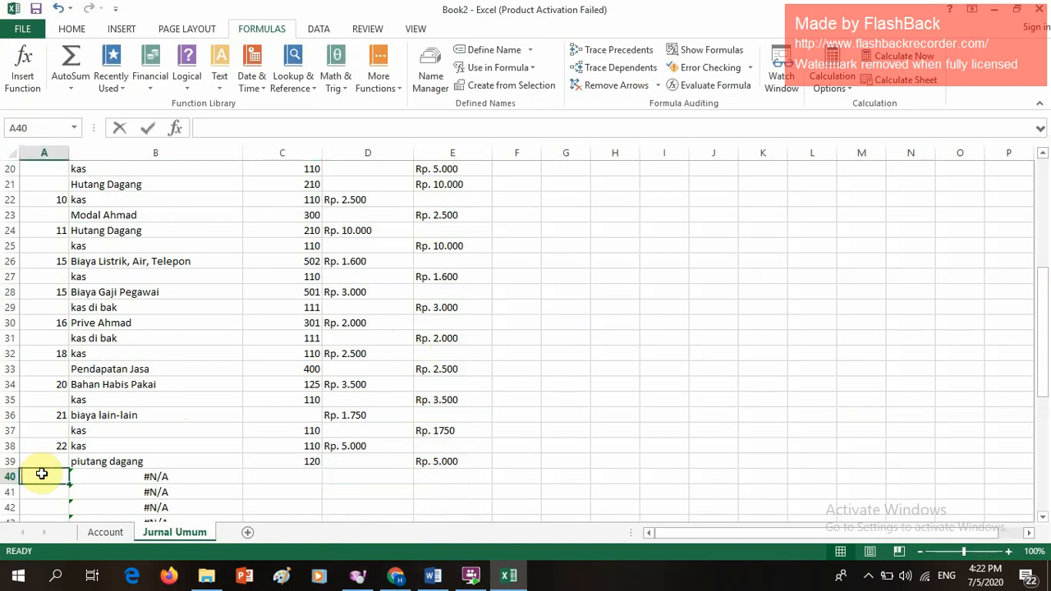
{"action": "left_click", "coordinate": [333, 479]}
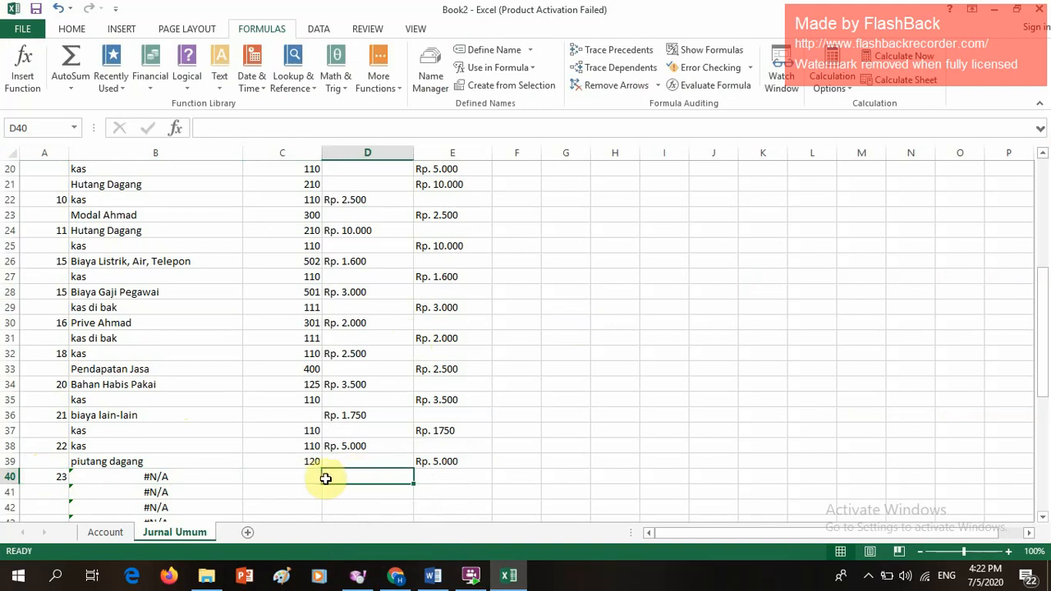
Step: Enter a debit of Rp. 2.500 in D40 for the entry dated 23
{"action": "left_click", "coordinate": [306, 478]}
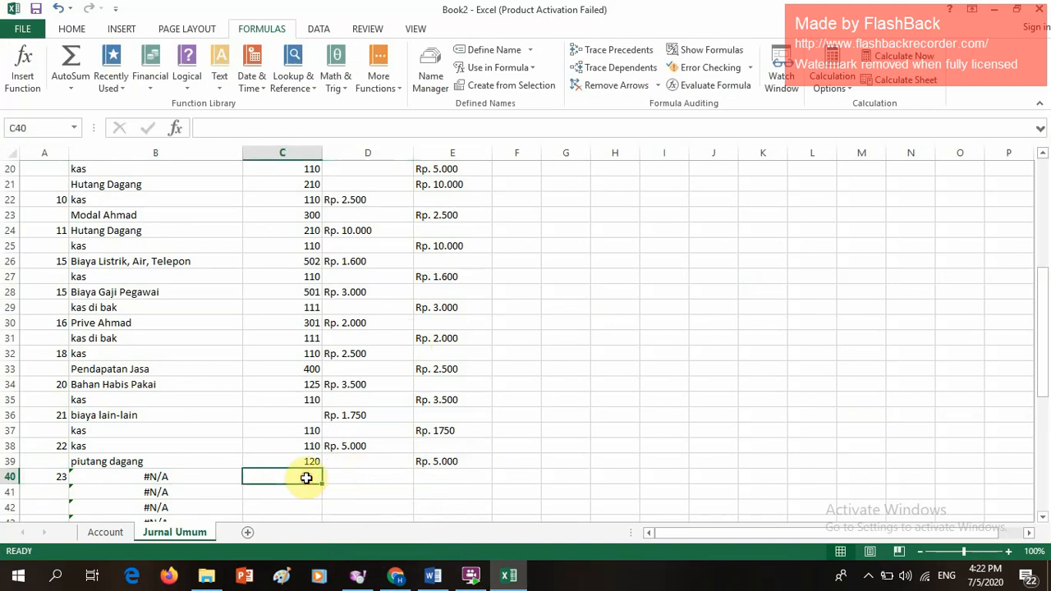
{"action": "left_click", "coordinate": [364, 477]}
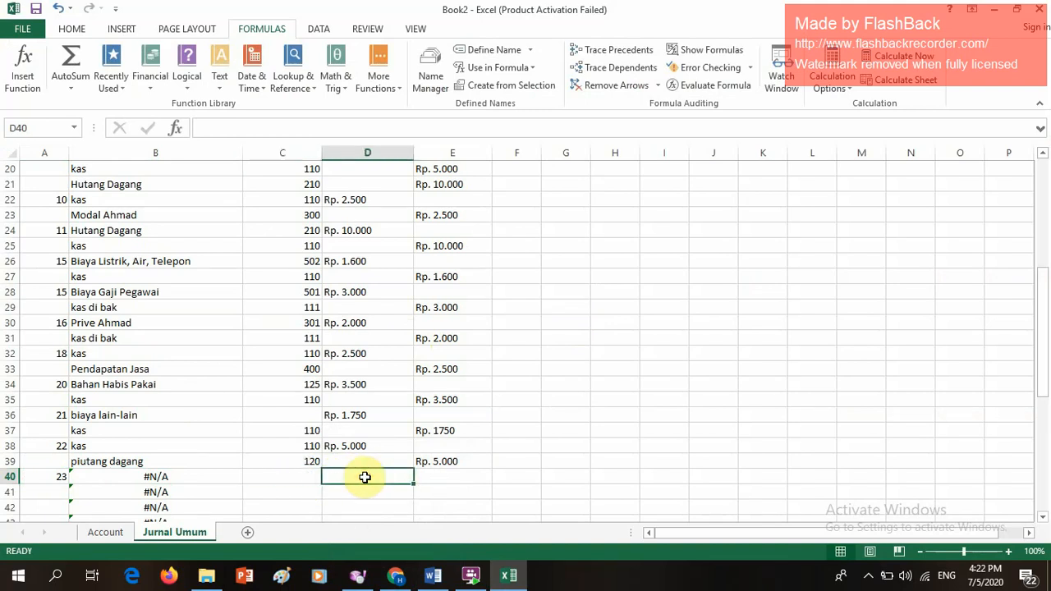
{"action": "type", "text": "Rp."}
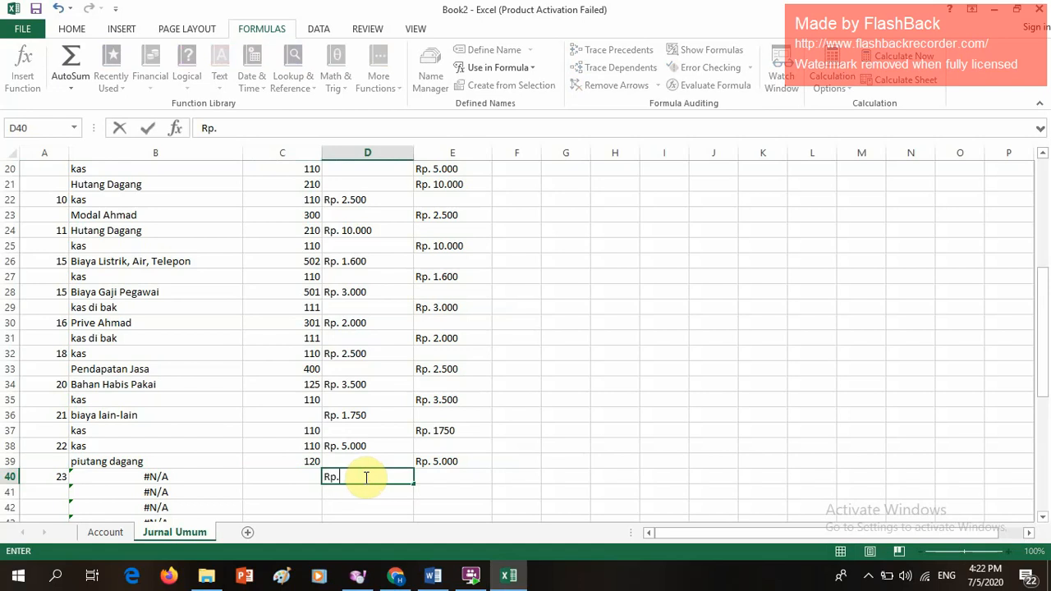
{"action": "type", "text": " 2.500"}
{"action": "key", "text": "Return"}
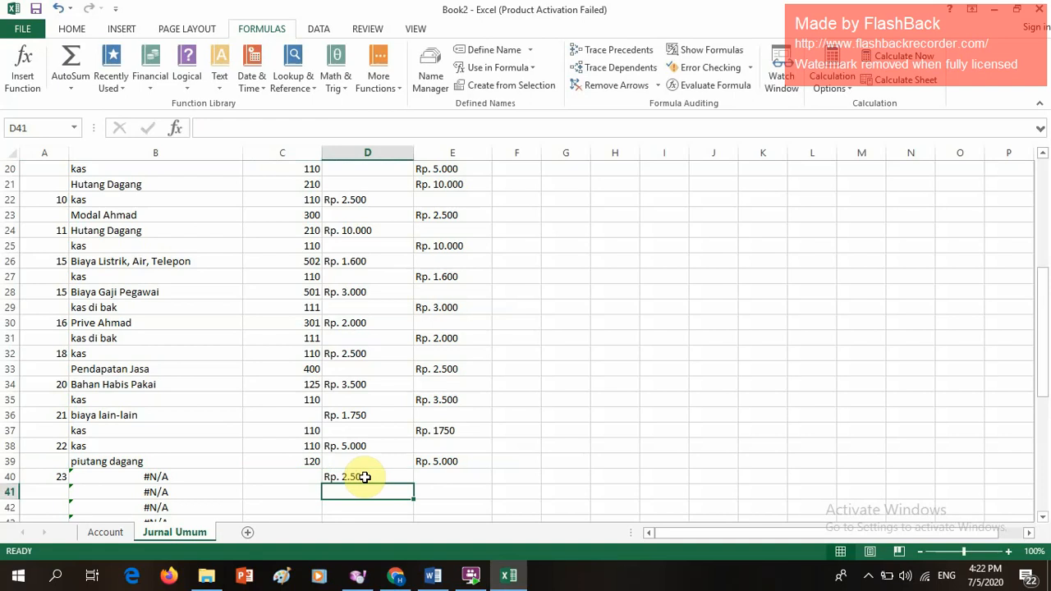
Step: Enter a credit of Rp. 2.500 in E41 and account number 111 in C41
{"action": "key", "text": "Right"}
{"action": "type", "text": "R"}
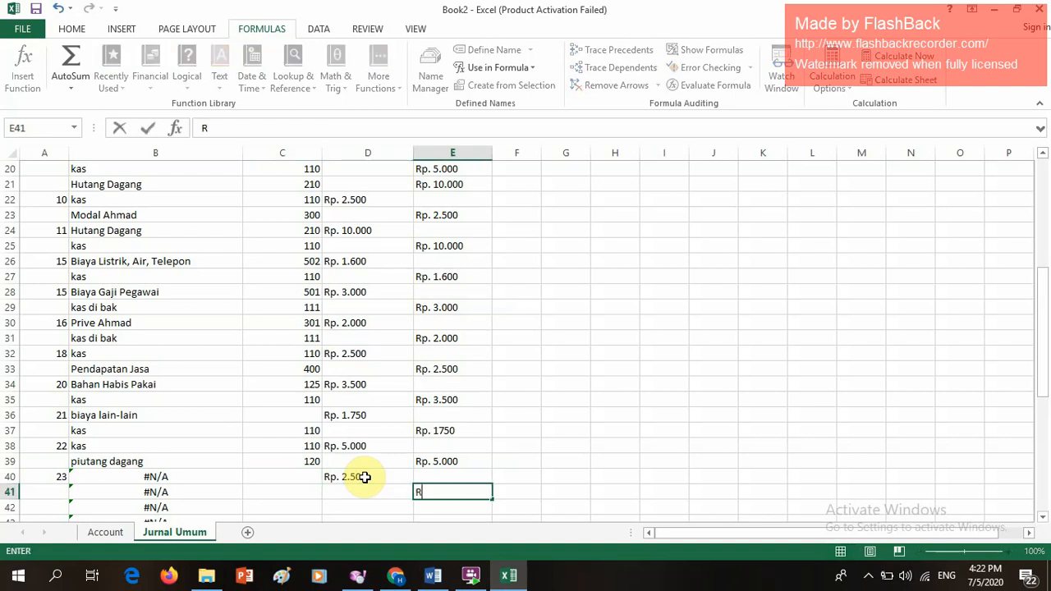
{"action": "type", "text": "p. 2.500"}
{"action": "left_click", "coordinate": [279, 496]}
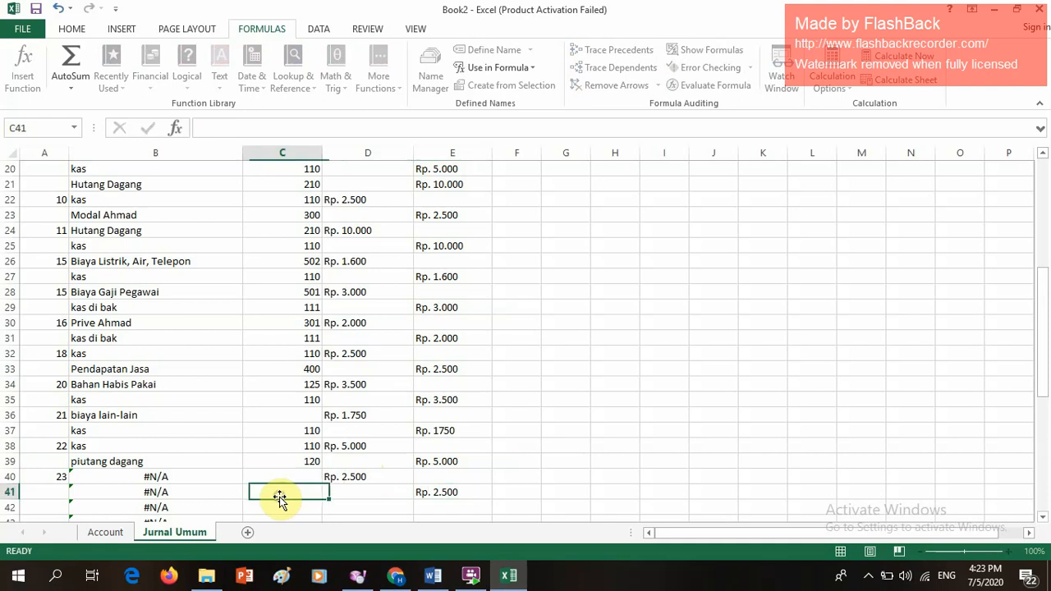
{"action": "type", "text": "111"}
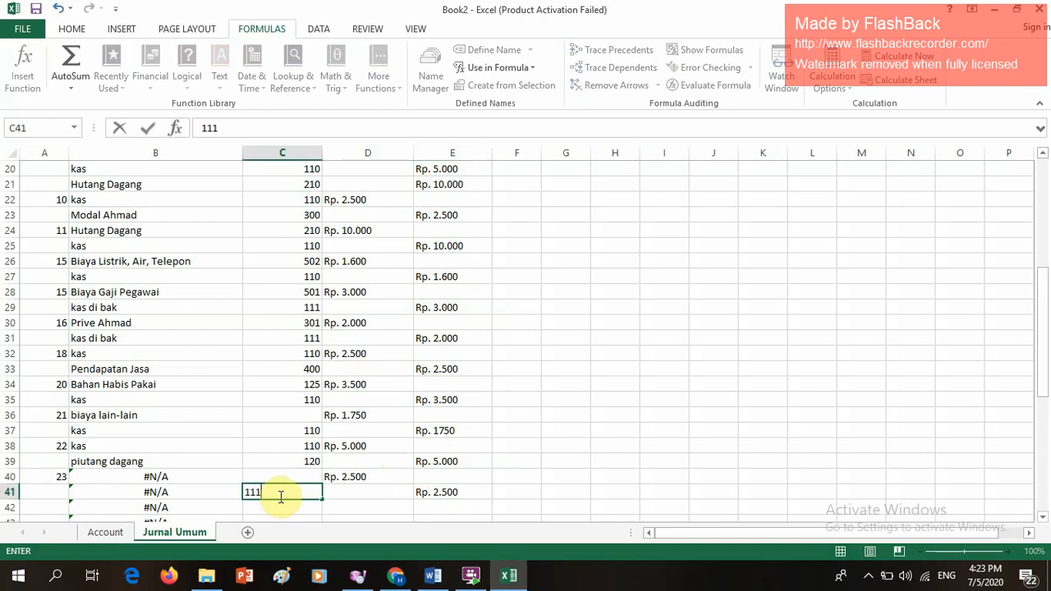
Step: Replace the VLOOKUP formula in B40 with the text biaya lain-lain
{"action": "left_click", "coordinate": [208, 477]}
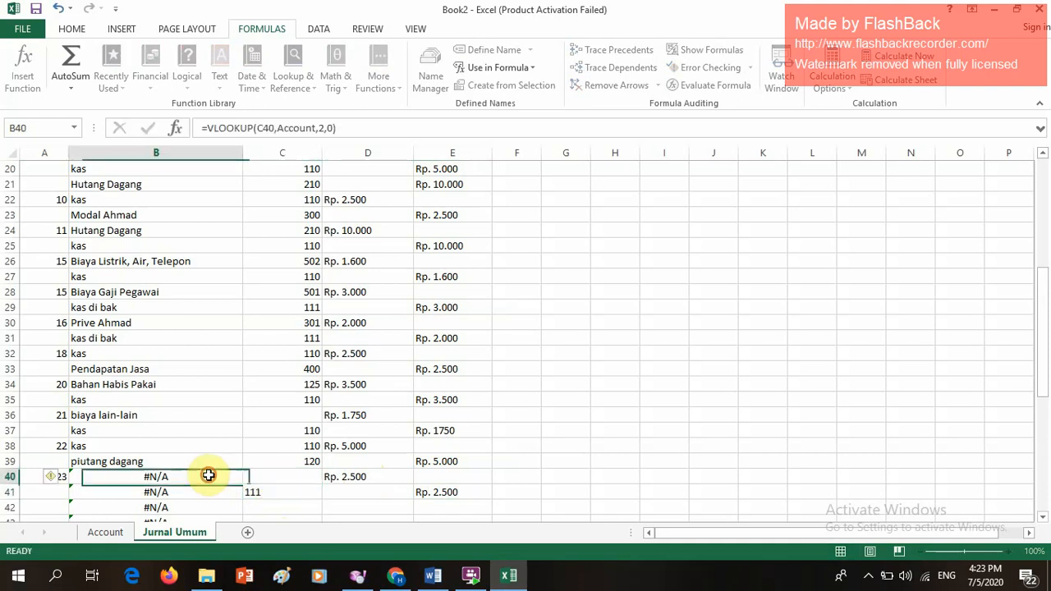
{"action": "left_click", "coordinate": [345, 124]}
{"action": "left_click_drag", "start_coordinate": [345, 124], "coordinate": [238, 134]}
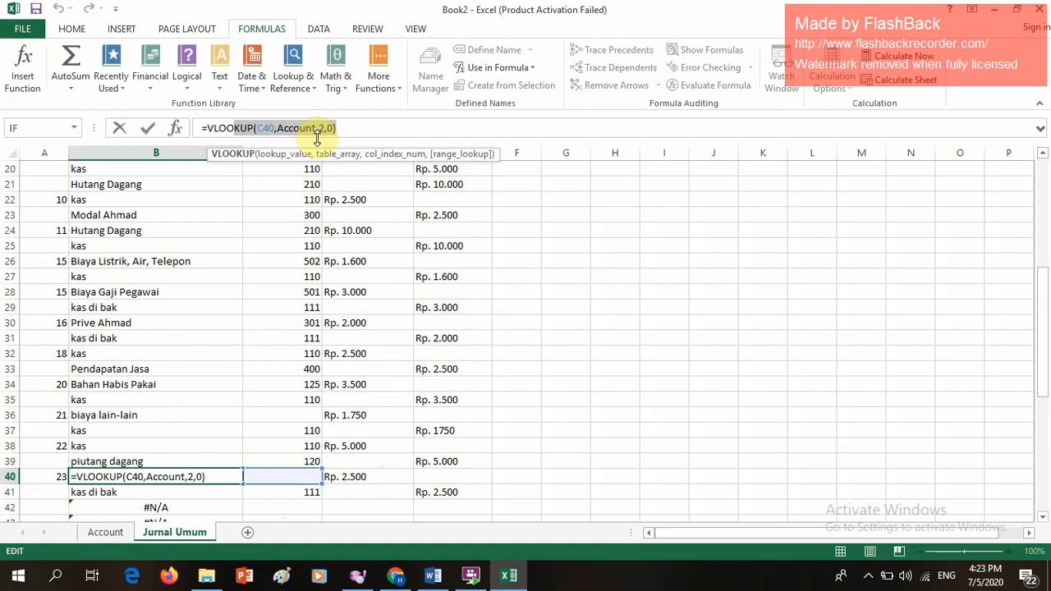
{"action": "key", "text": "BackSpace"}
{"action": "key", "text": "BackSpace"}
{"action": "key", "text": "BackSpace"}
{"action": "key", "text": "BackSpace"}
{"action": "key", "text": "BackSpace"}
{"action": "key", "text": "BackSpace"}
{"action": "key", "text": "BackSpace"}
{"action": "key", "text": "BackSpace"}
{"action": "key", "text": "BackSpace"}
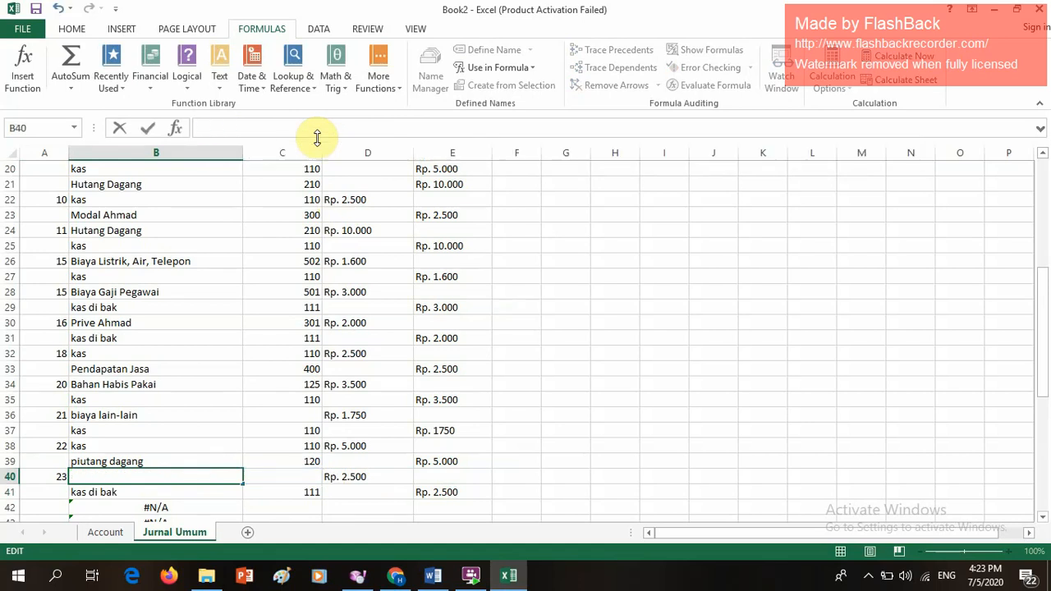
{"action": "type", "text": "biaya l"}
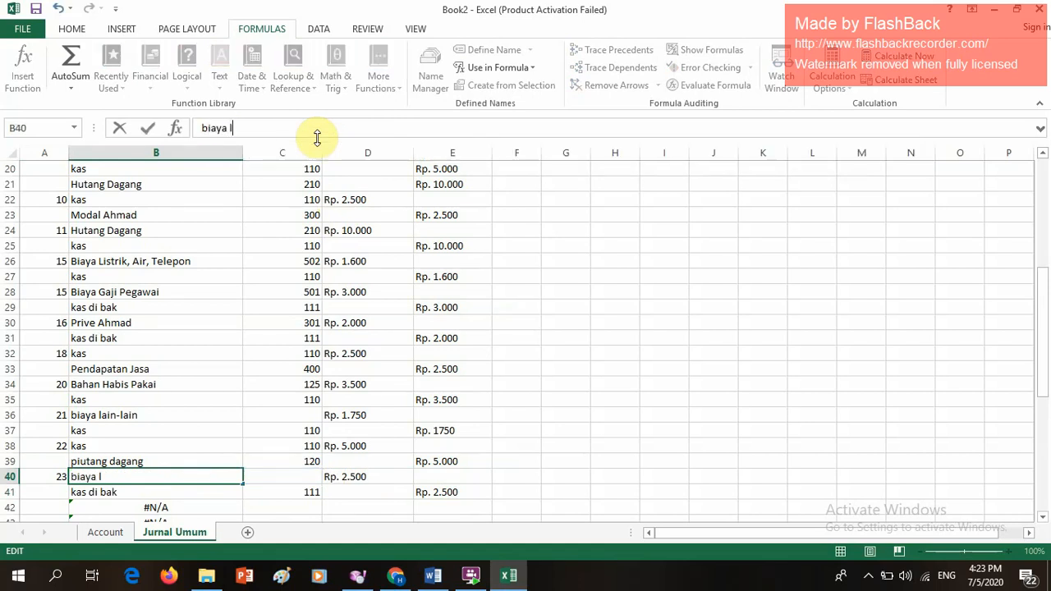
{"action": "type", "text": "ain-lain"}
{"action": "left_click", "coordinate": [557, 443]}
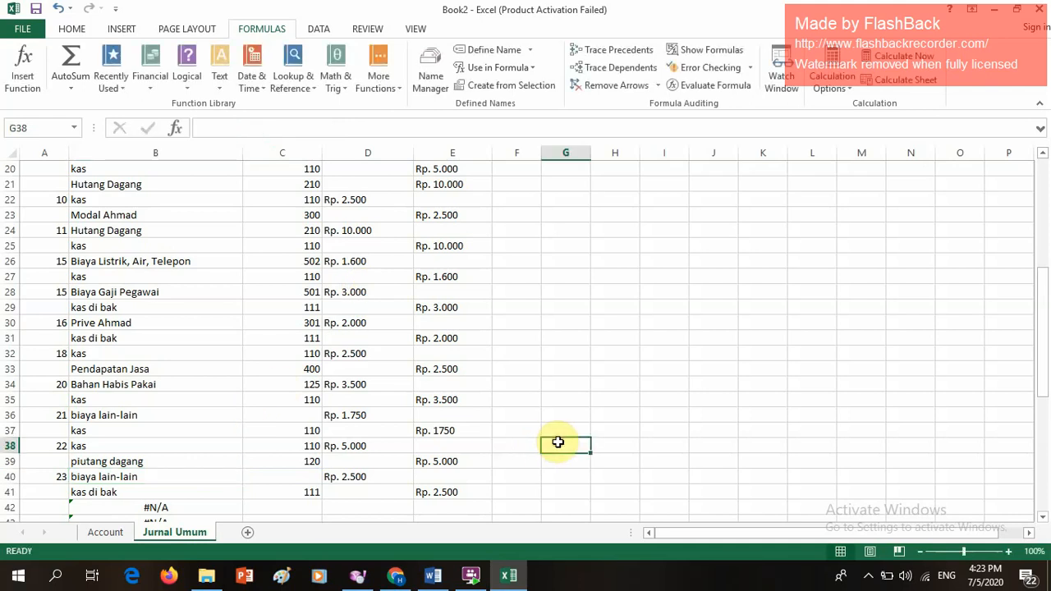
Step: Check the next transaction in the Chrome document and enter date 26 in A42 of Jurnal Umum
{"action": "scroll", "coordinate": [558, 442], "scroll_direction": "down", "scroll_amount": 8}
{"action": "scroll", "coordinate": [557, 442], "scroll_direction": "up", "scroll_amount": 4}
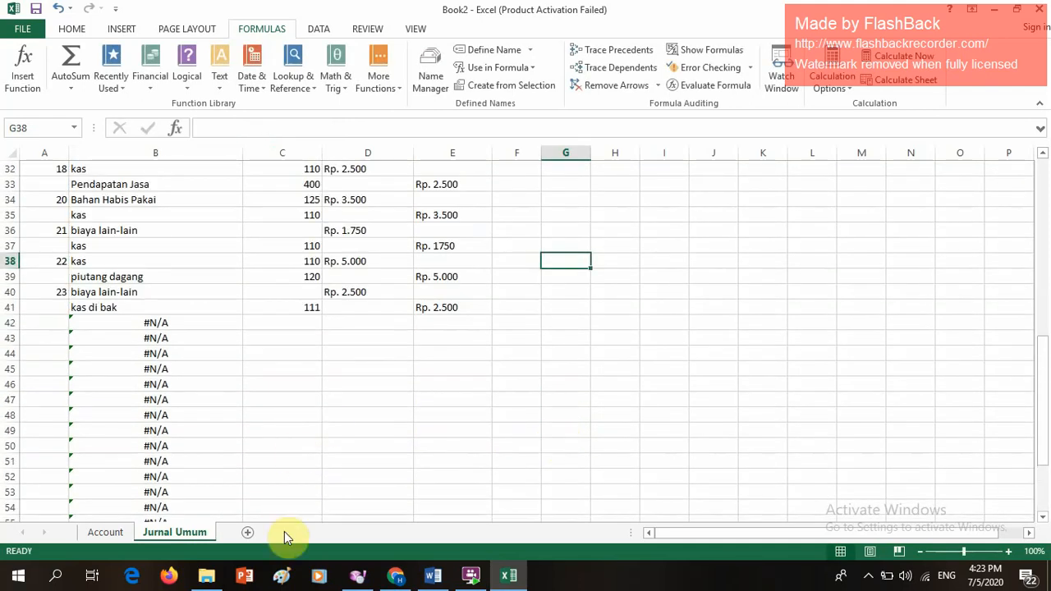
{"action": "mouse_move", "coordinate": [396, 575]}
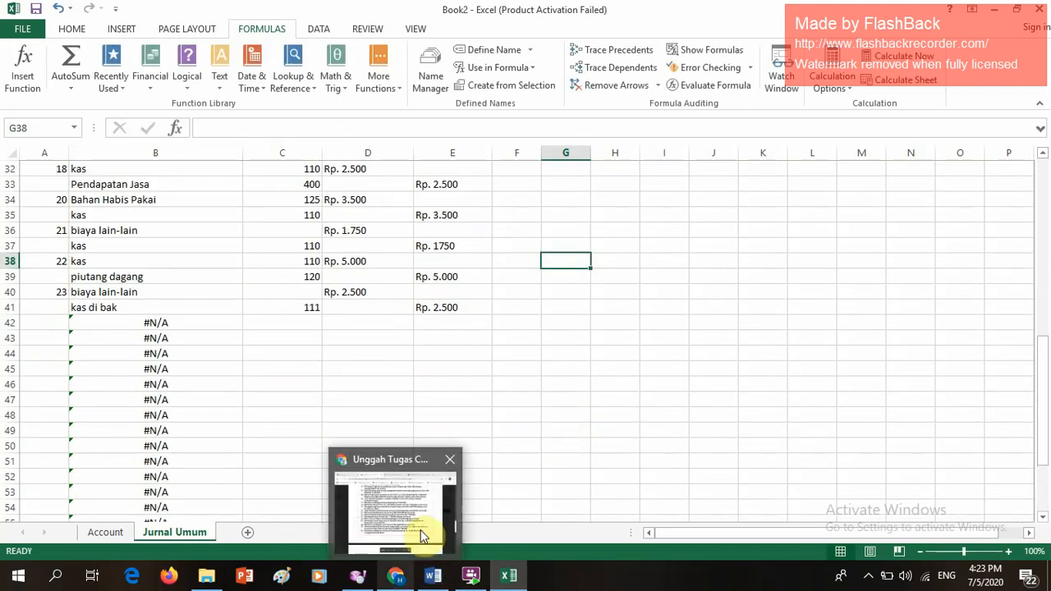
{"action": "mouse_move", "coordinate": [420, 530]}
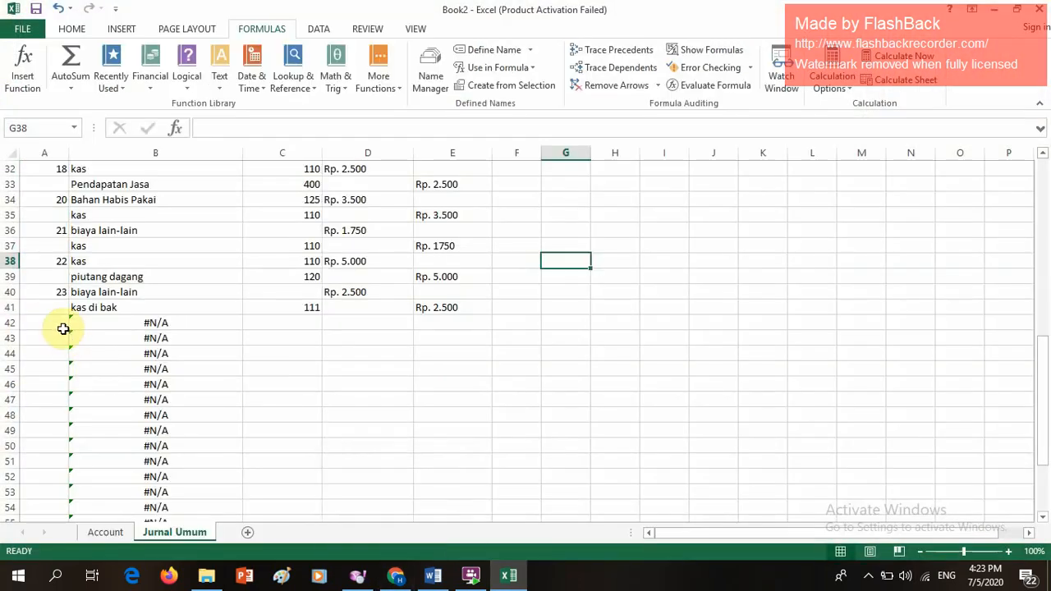
{"action": "left_click", "coordinate": [63, 328]}
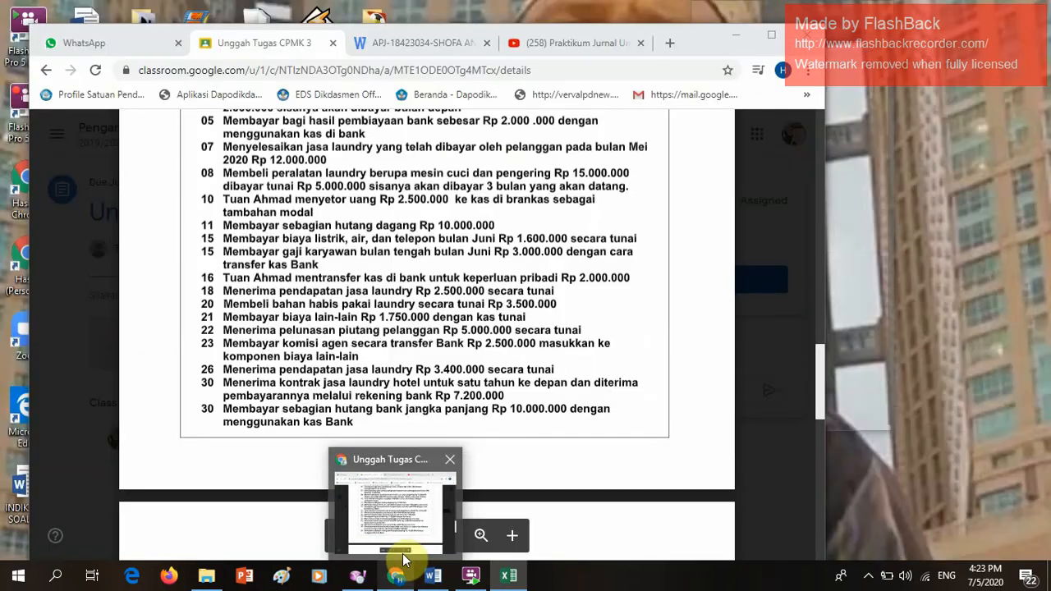
{"action": "type", "text": "26"}
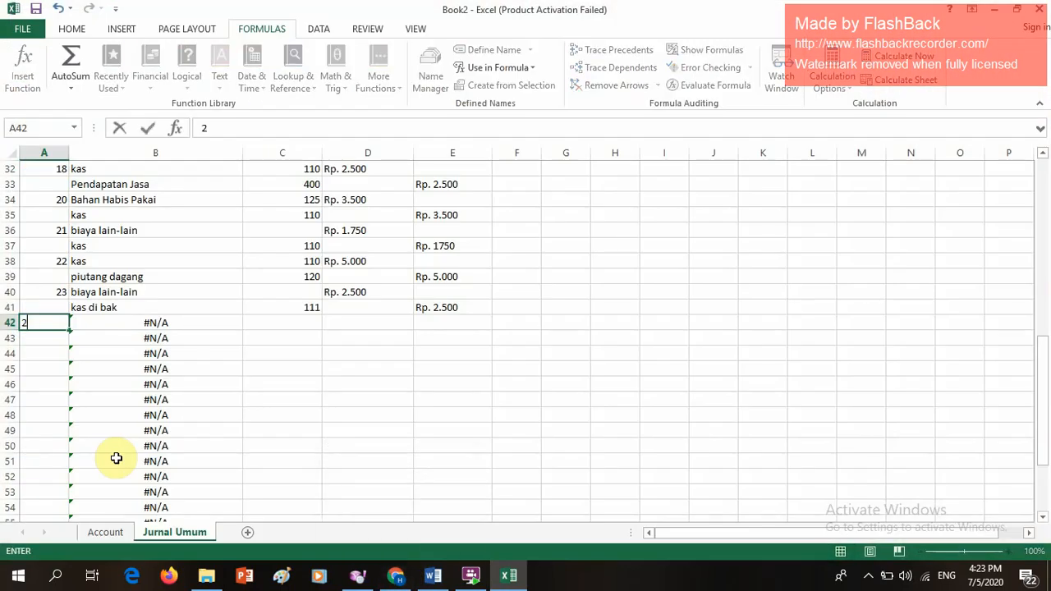
Step: Enter account number 110 in C42 for the entry dated 26
{"action": "left_click", "coordinate": [337, 324]}
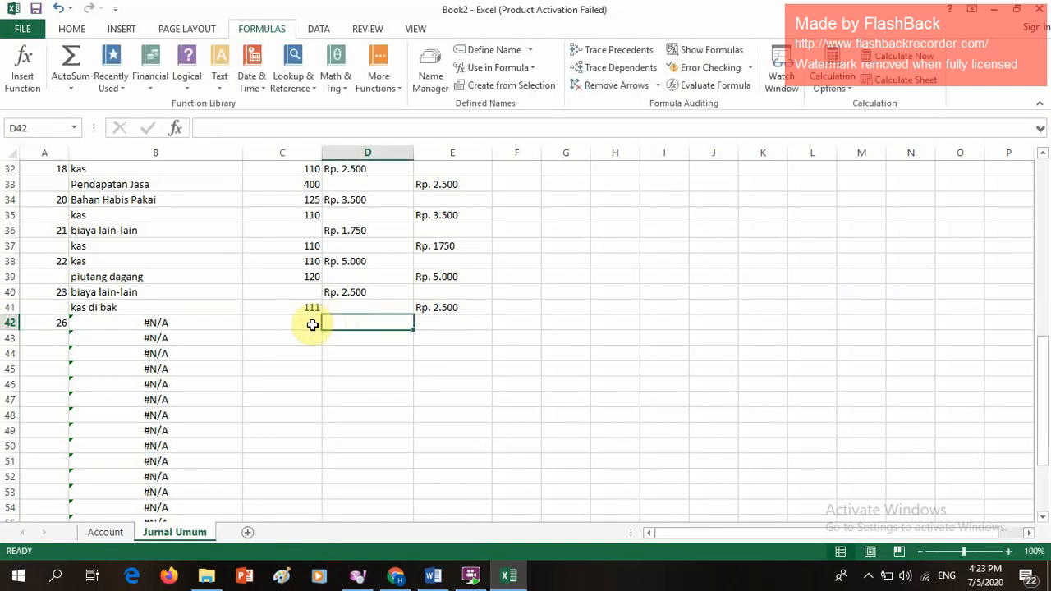
{"action": "left_click", "coordinate": [306, 324]}
{"action": "type", "text": "100"}
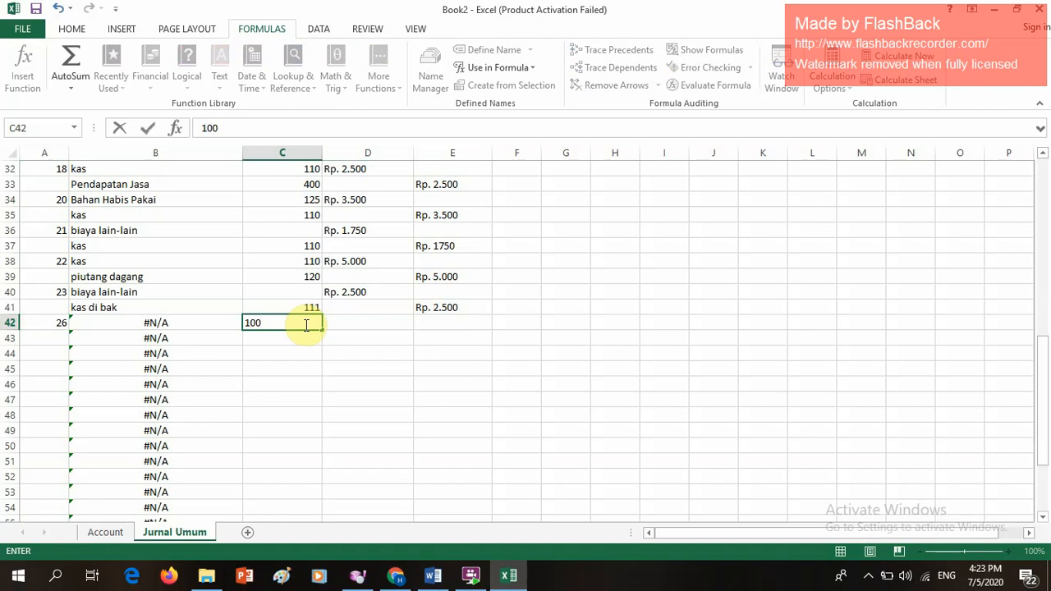
{"action": "key", "text": "Tab"}
{"action": "left_click", "coordinate": [304, 324]}
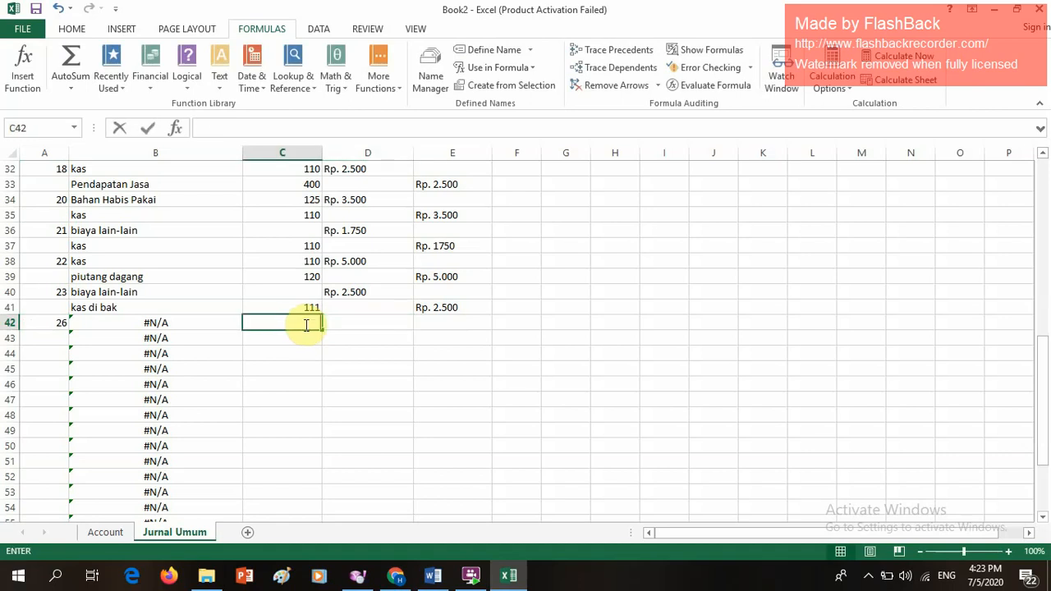
{"action": "type", "text": "110"}
{"action": "key", "text": "Tab"}
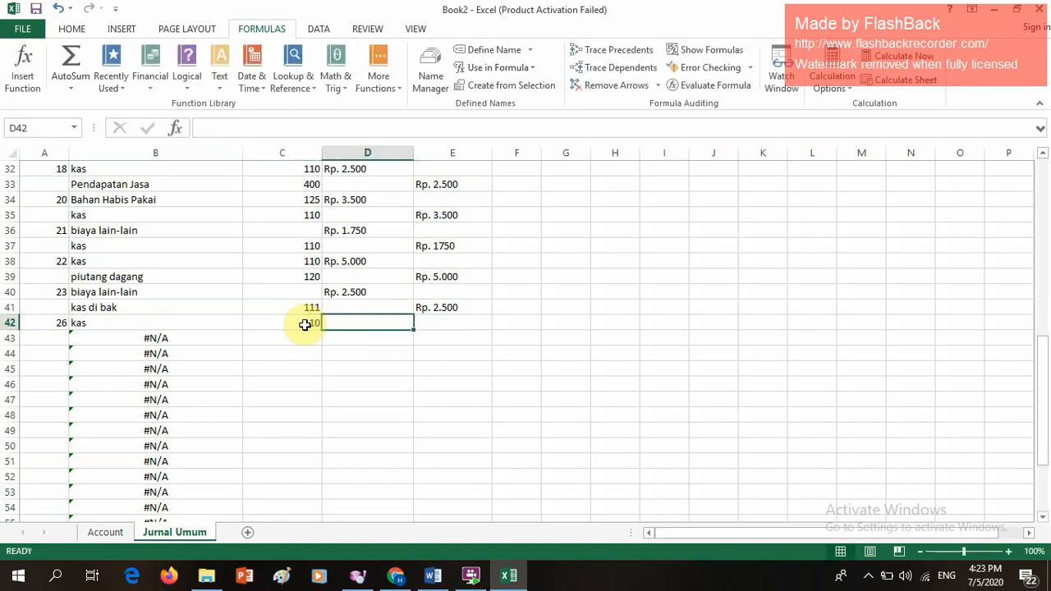
Step: Enter a debit of Rp. 3.400 in D42 and a credit of Rp. 3.400 in E43
{"action": "type", "text": "R"}
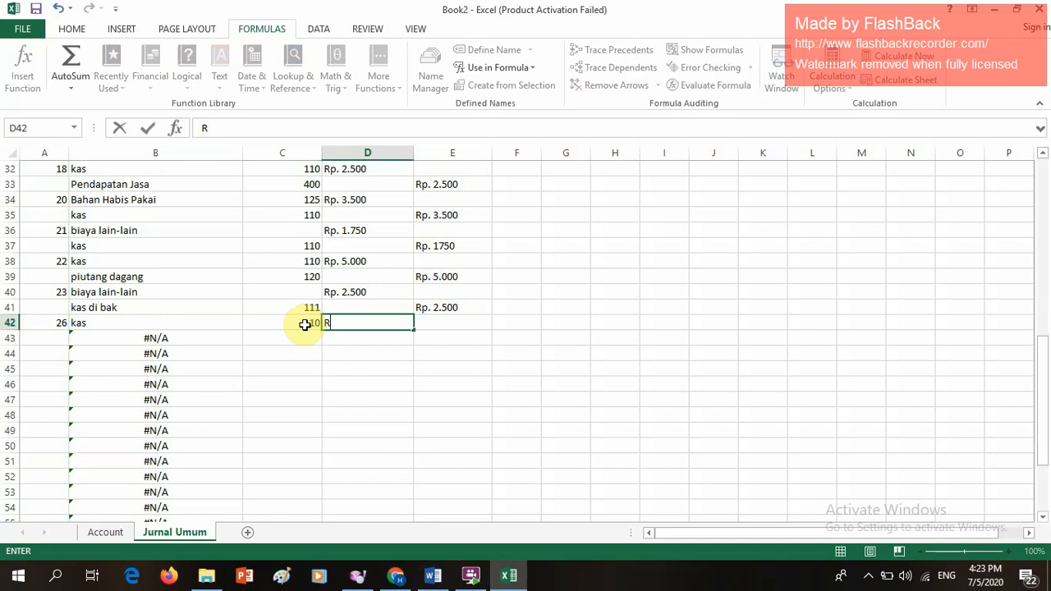
{"action": "type", "text": "p. 3.400"}
{"action": "key", "text": "Return"}
{"action": "key", "text": "Right"}
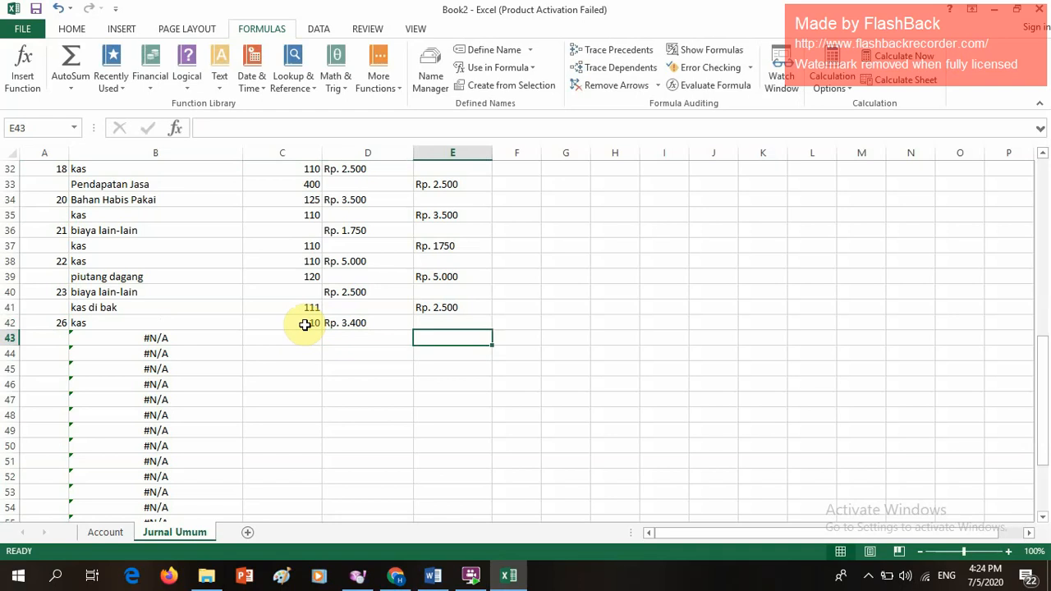
{"action": "type", "text": "Rp."}
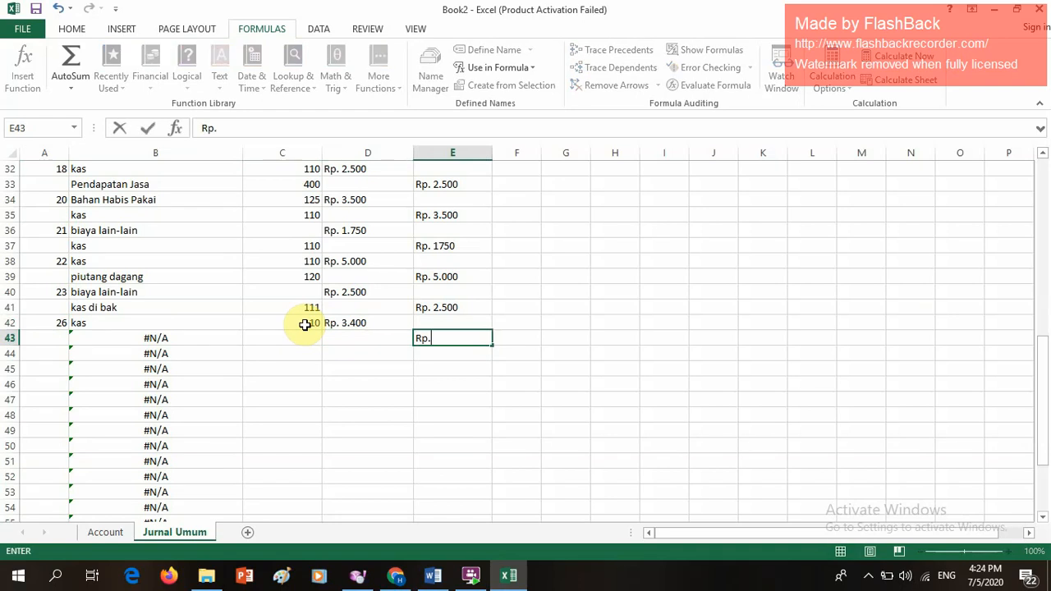
{"action": "type", "text": " 3.400"}
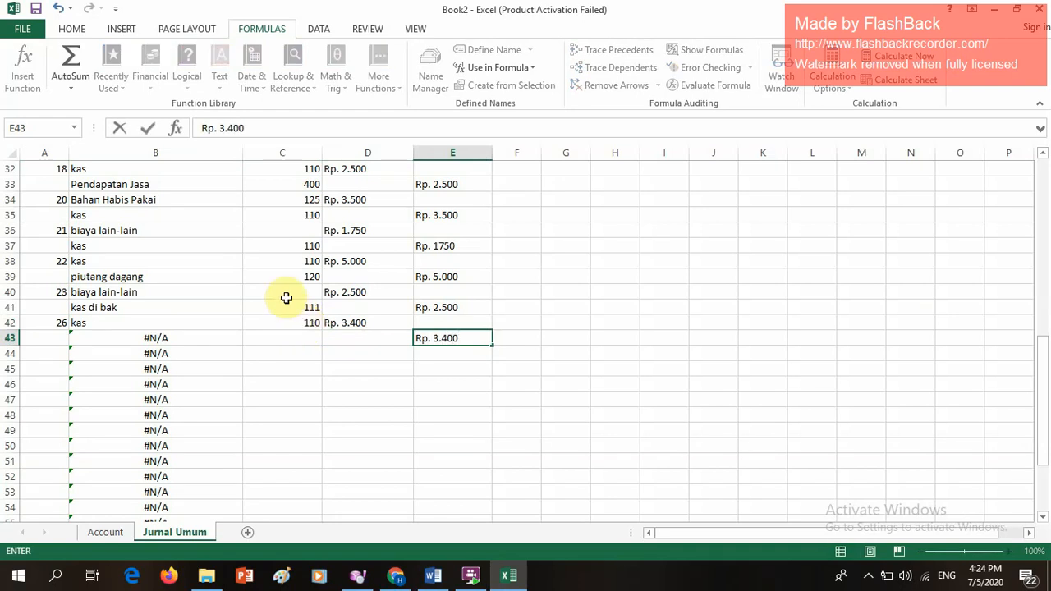
Step: Look up the Pendapatan Jasa number in the earlier journal rows and enter account number 400 in C43
{"action": "scroll", "coordinate": [276, 291], "scroll_direction": "up", "scroll_amount": 2}
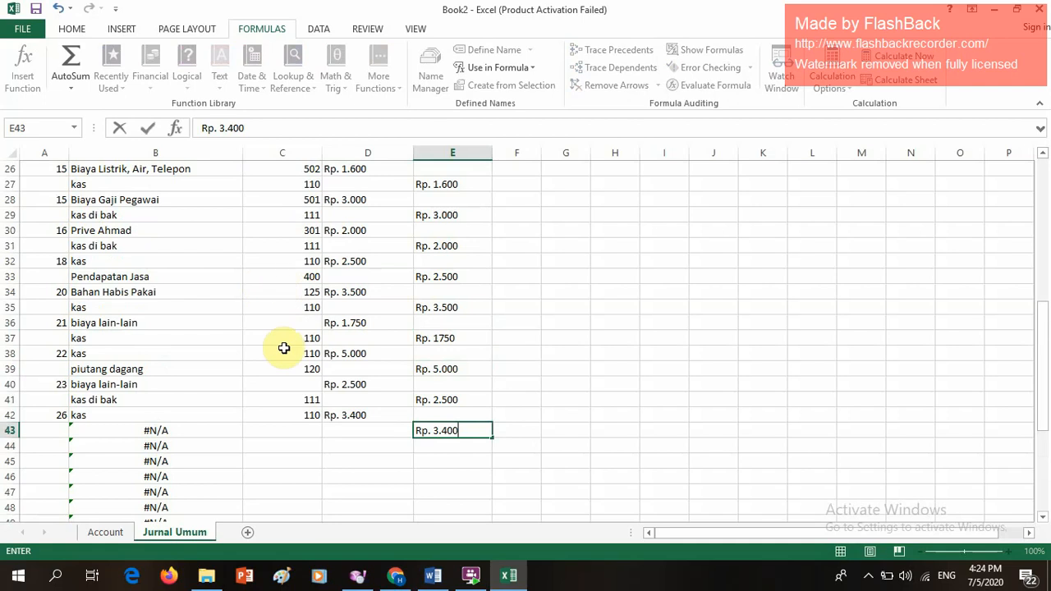
{"action": "left_click", "coordinate": [297, 431]}
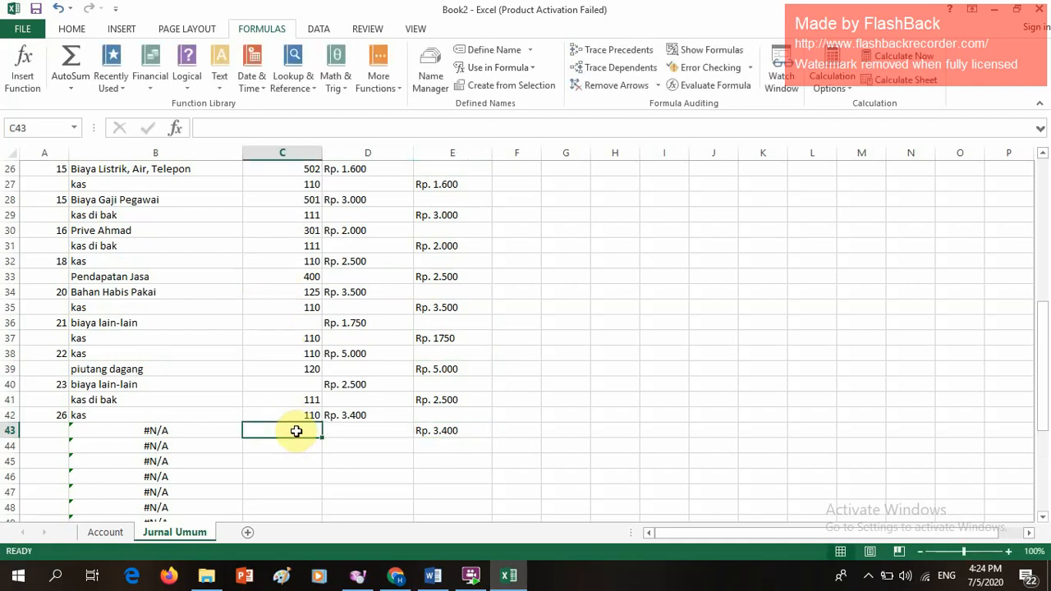
{"action": "type", "text": "400"}
{"action": "left_click", "coordinate": [291, 442]}
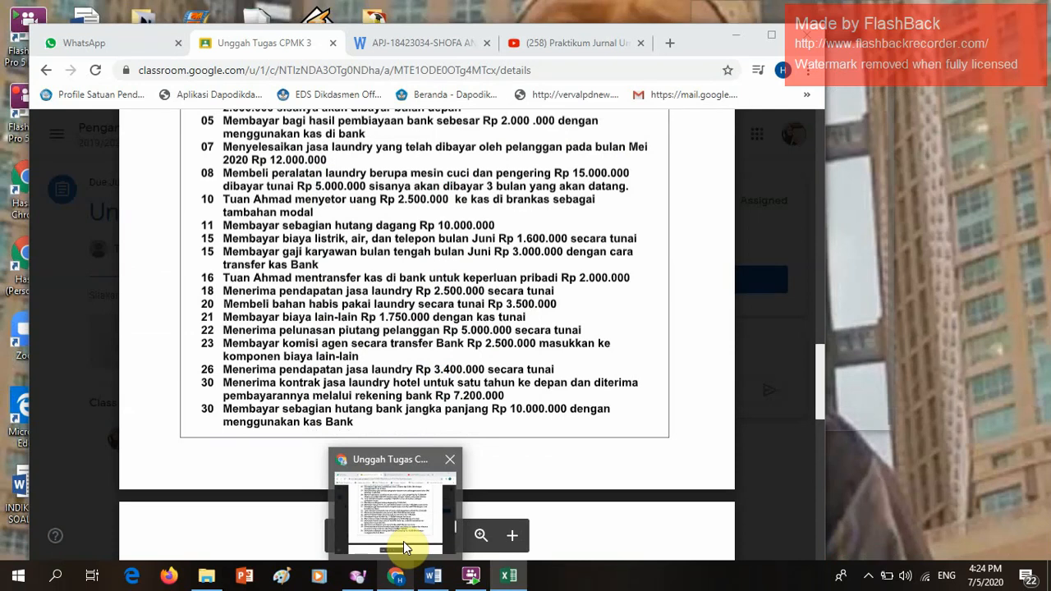
Step: Return from the Chrome transaction list to the Excel workbook and enter date 30 in A44
{"action": "left_click", "coordinate": [508, 575]}
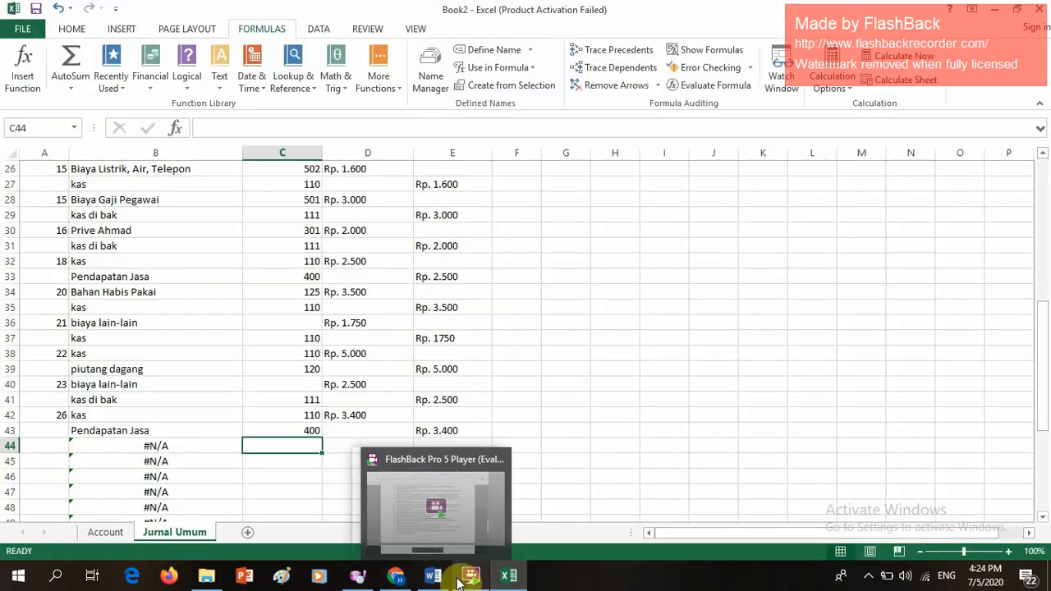
{"action": "mouse_move", "coordinate": [504, 578]}
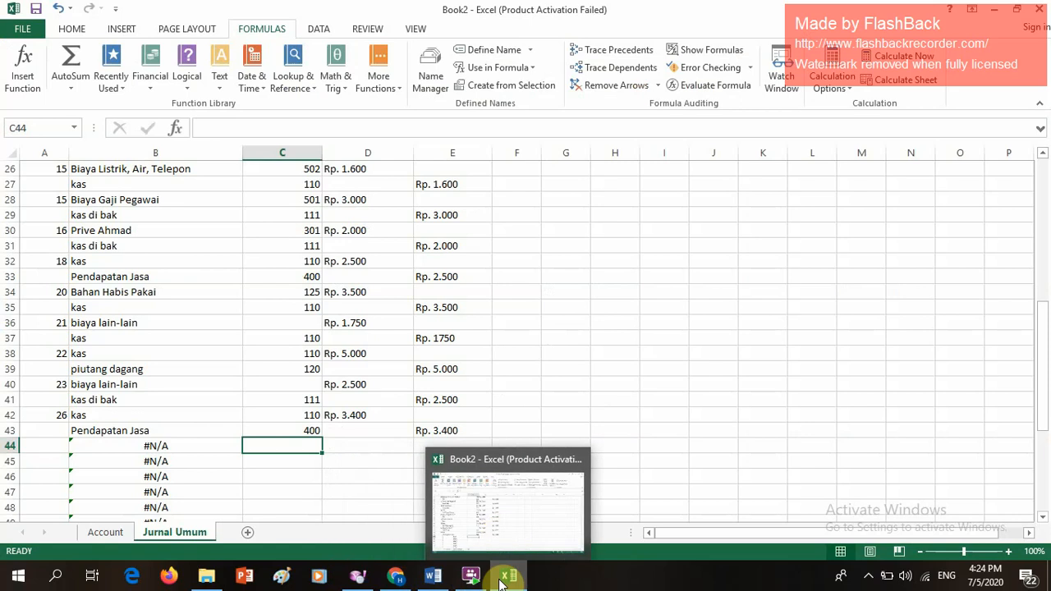
{"action": "left_click", "coordinate": [497, 531]}
{"action": "left_click", "coordinate": [53, 449]}
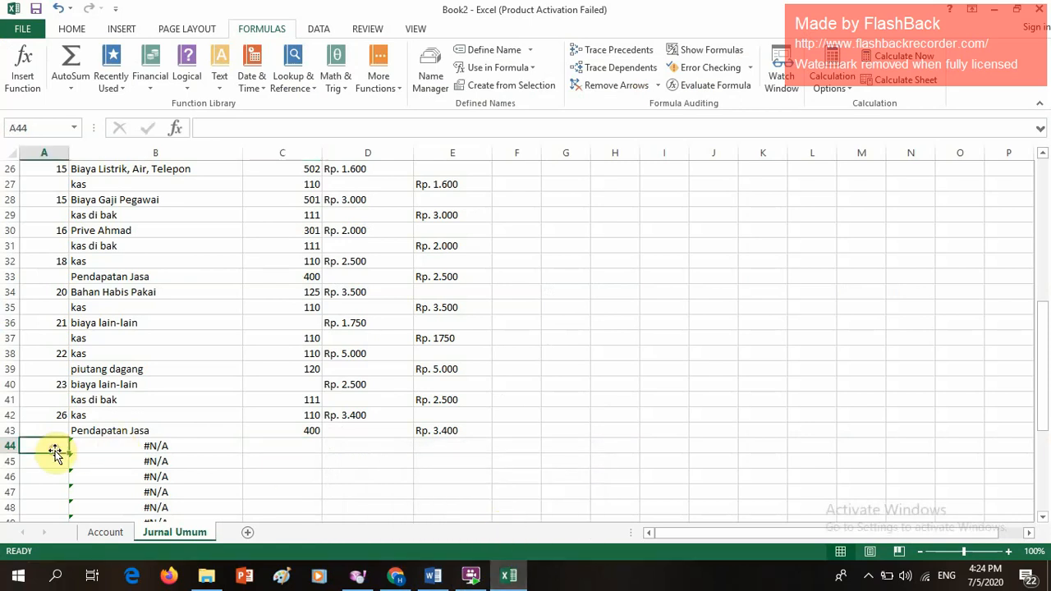
{"action": "type", "text": "30"}
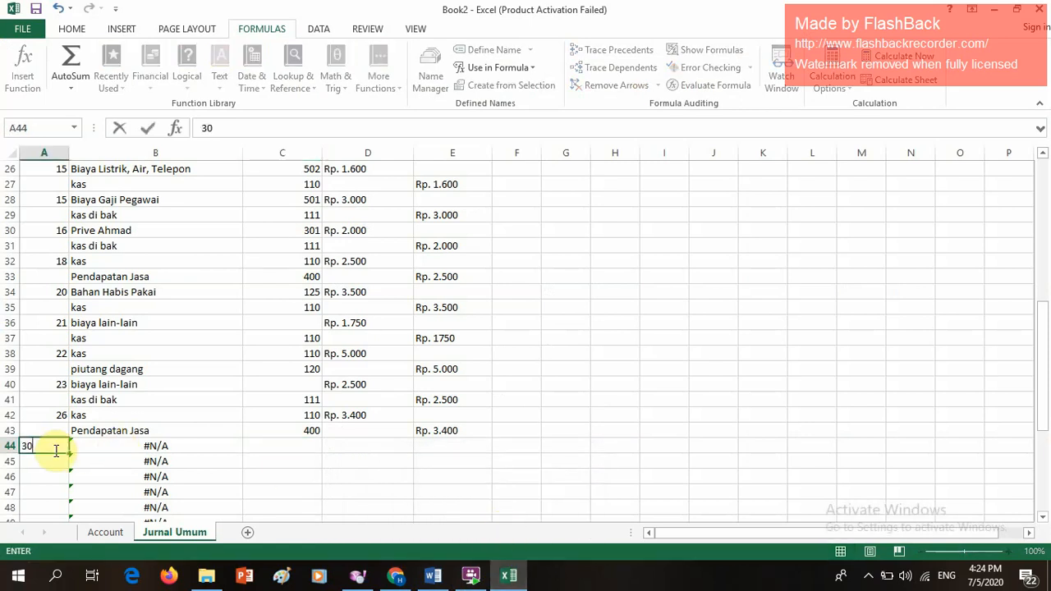
Step: Enter a debit of Rp. 7.200 in D44 and account number 111 in C44 for the entry dated 30
{"action": "key", "text": "Tab"}
{"action": "key", "text": "Tab"}
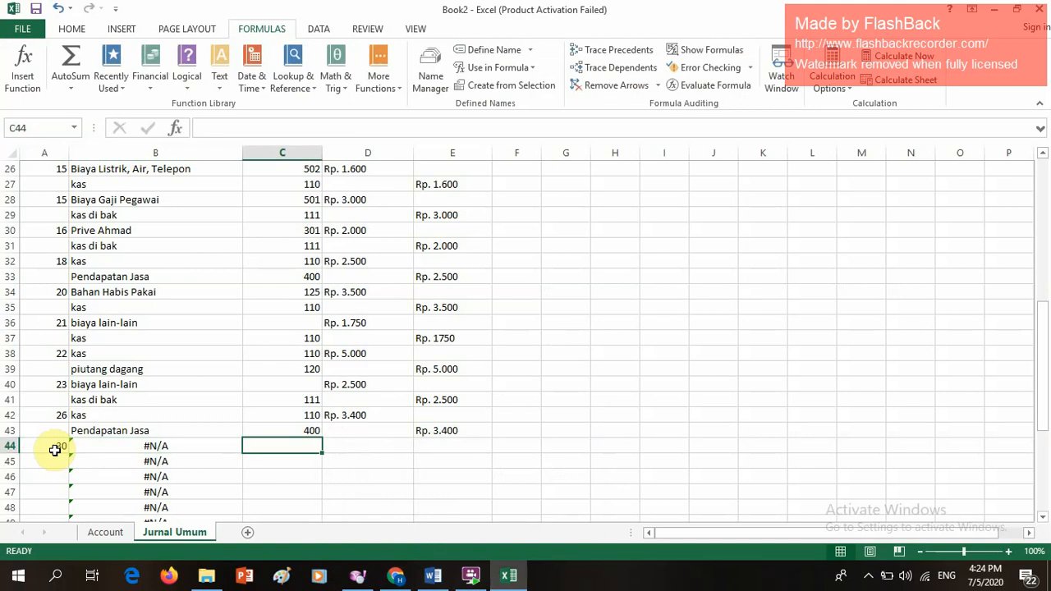
{"action": "key", "text": "Tab"}
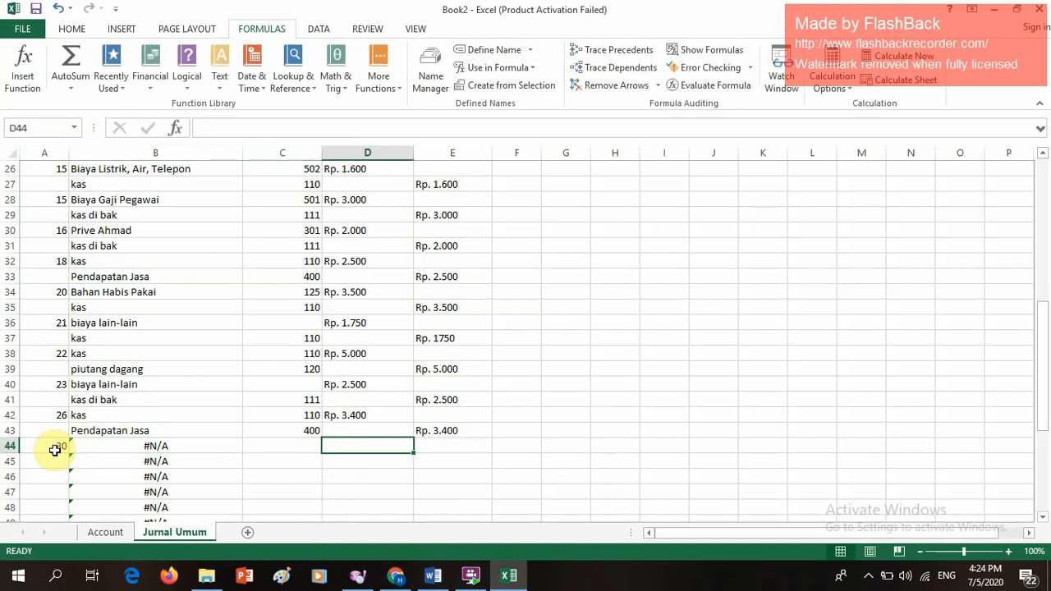
{"action": "type", "text": "Rp. 2"}
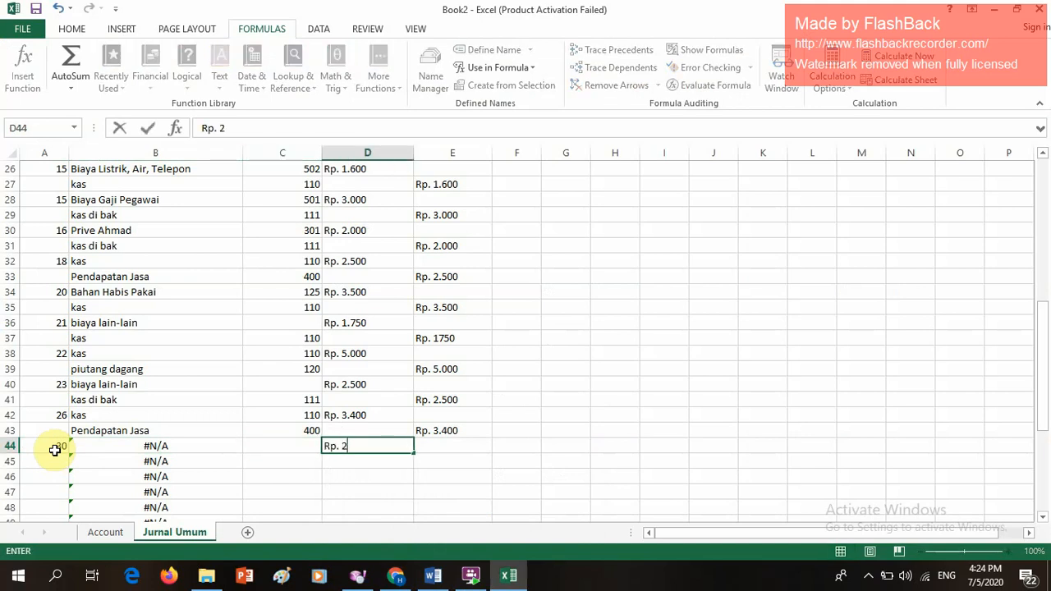
{"action": "key", "text": "BackSpace"}
{"action": "type", "text": "7.200"}
{"action": "key", "text": "Left"}
{"action": "type", "text": "111"}
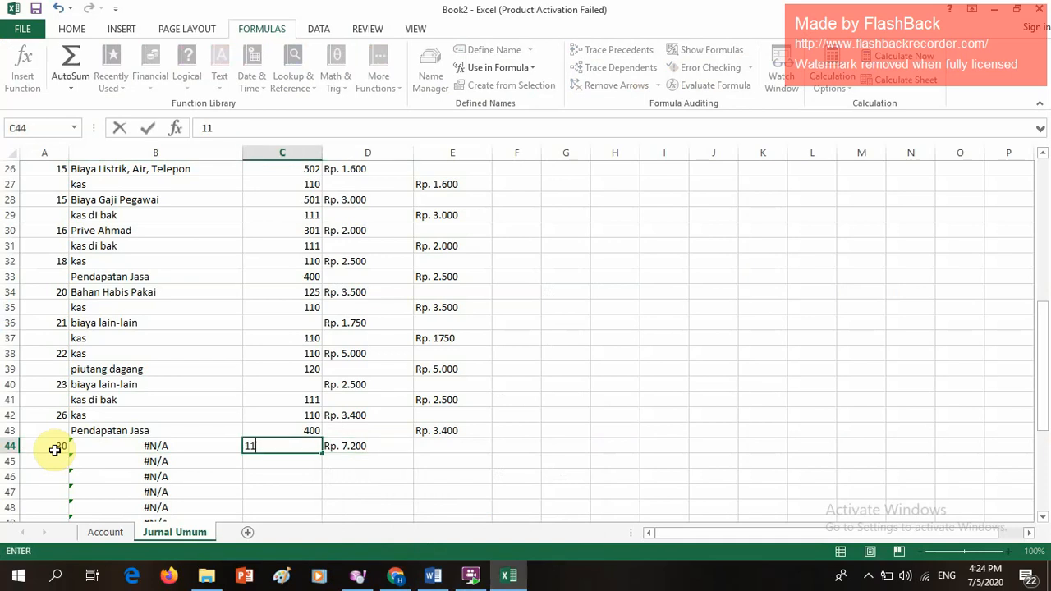
{"action": "key", "text": "Return"}
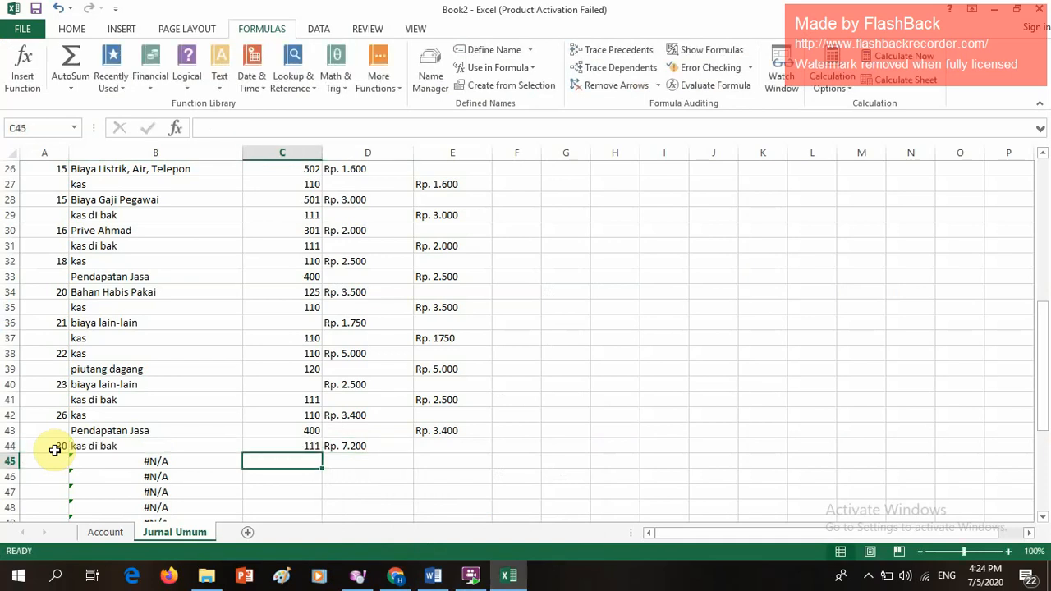
Step: Enter the matching credit of Rp. 7.200 in E45
{"action": "key", "text": "Right"}
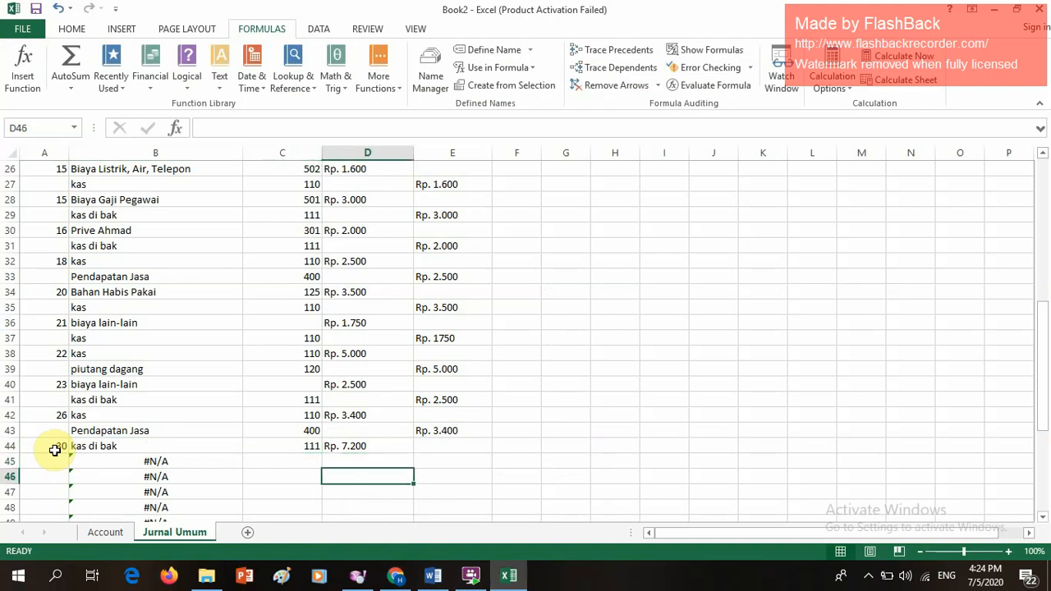
{"action": "key", "text": "Right"}
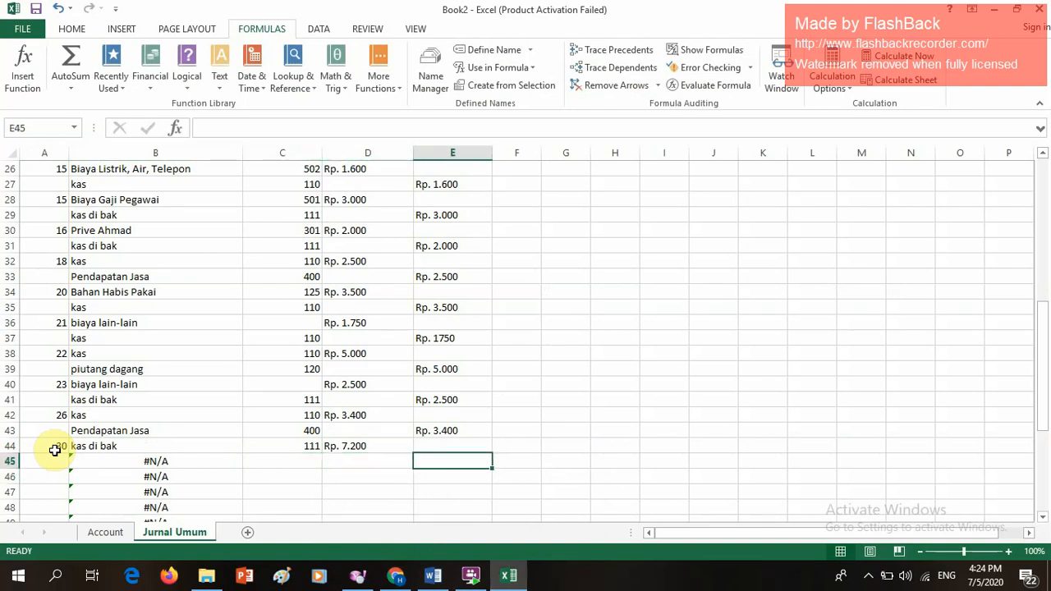
{"action": "type", "text": "Rp."}
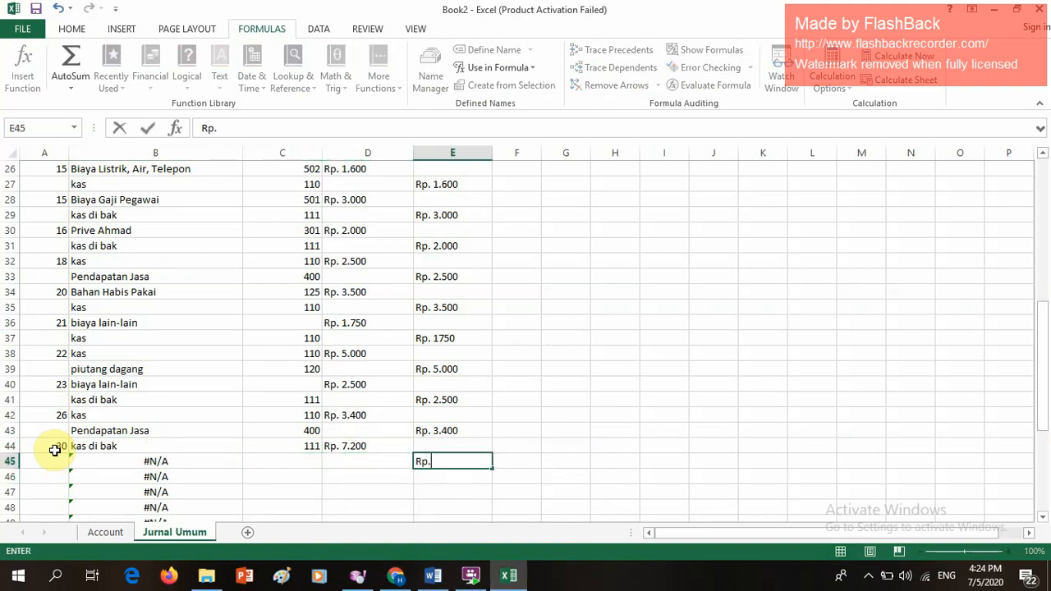
{"action": "type", "text": " 7.200"}
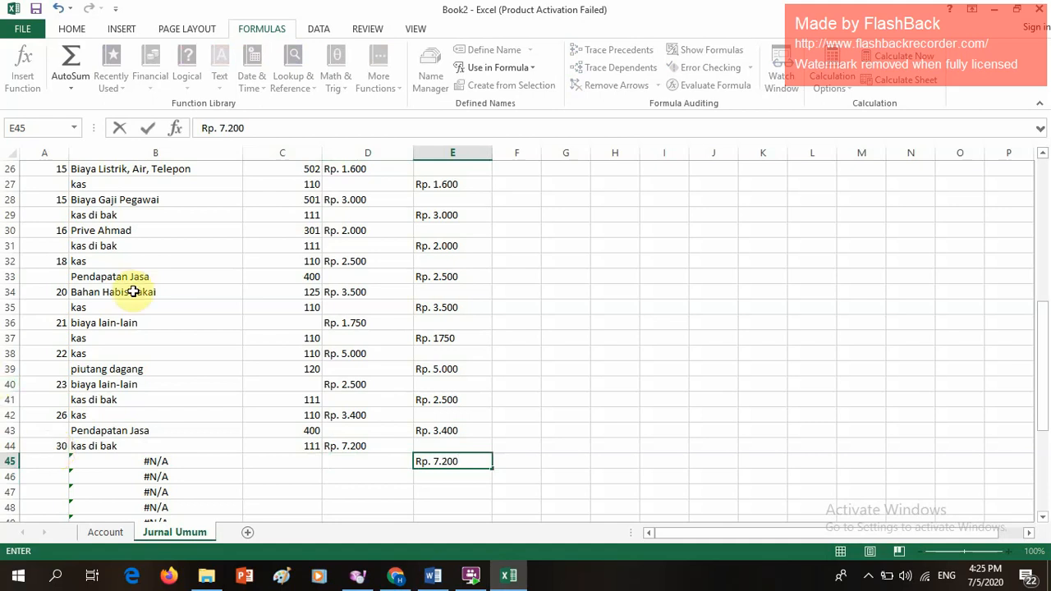
Step: Look up the Pendapatan Diterima Dimuka number in the earlier journal rows and enter account number 220 in C45
{"action": "scroll", "coordinate": [133, 290], "scroll_direction": "up", "scroll_amount": 3}
{"action": "scroll", "coordinate": [133, 291], "scroll_direction": "up", "scroll_amount": 2}
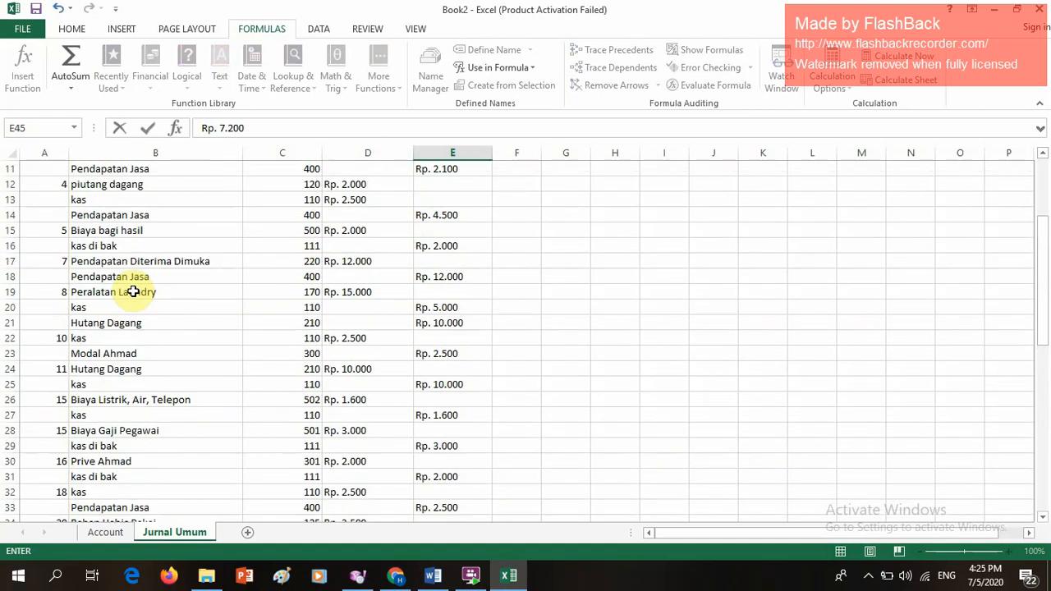
{"action": "scroll", "coordinate": [133, 290], "scroll_direction": "down", "scroll_amount": 1}
{"action": "scroll", "coordinate": [133, 290], "scroll_direction": "down", "scroll_amount": 8}
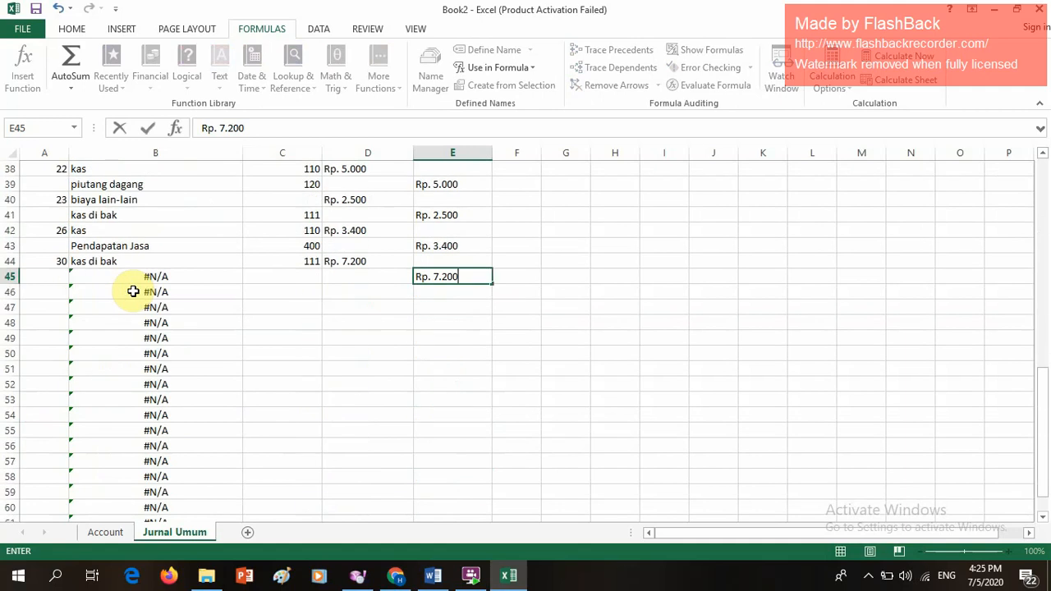
{"action": "left_click", "coordinate": [256, 282]}
{"action": "type", "text": "220"}
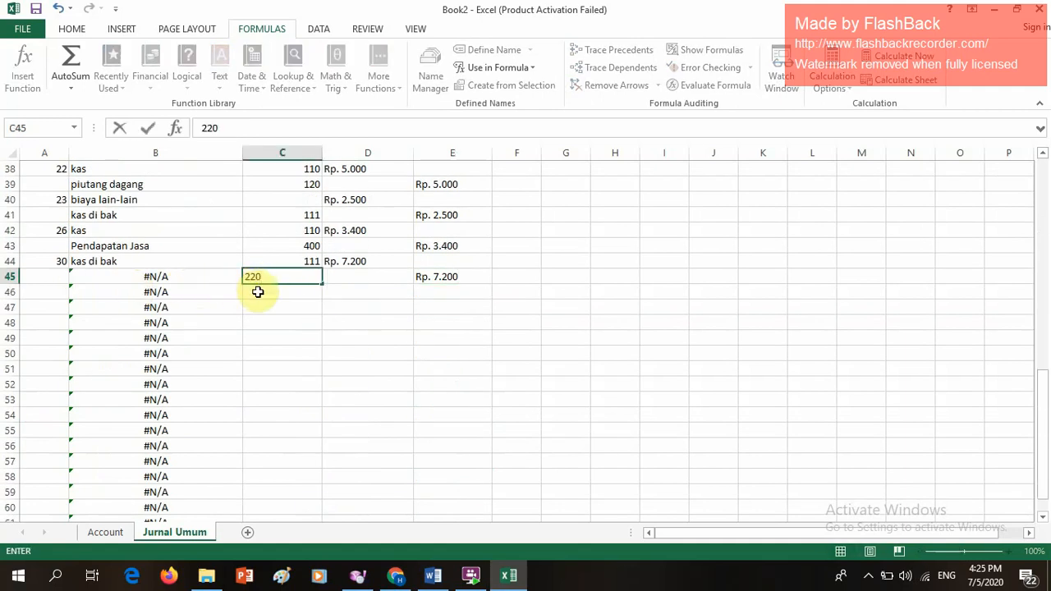
{"action": "left_click", "coordinate": [258, 291]}
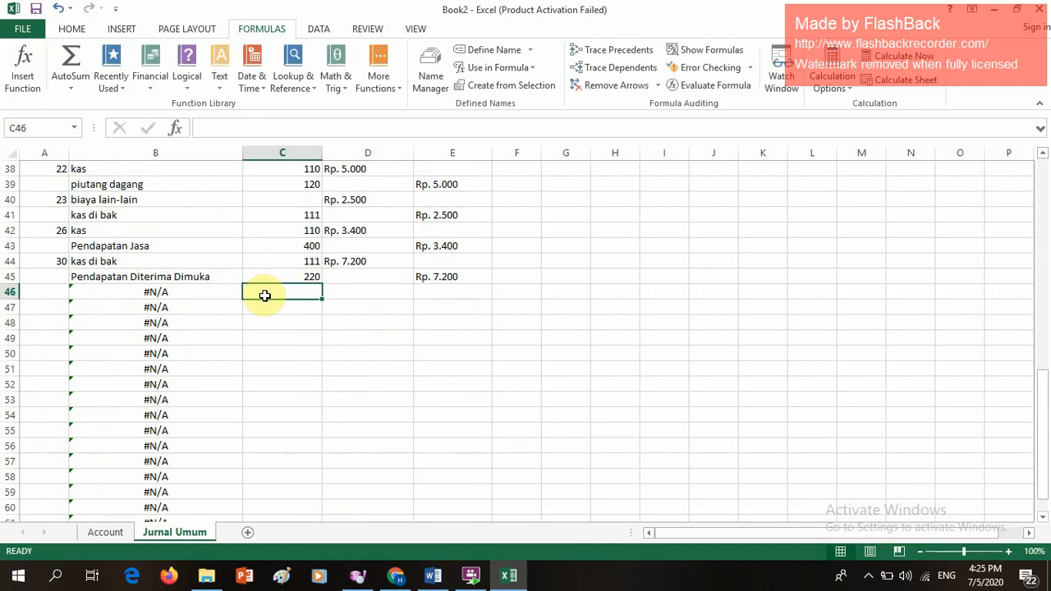
Step: Enter date 30 in A46 and preview the Chrome transaction list for the bank debt payment
{"action": "left_click", "coordinate": [39, 298]}
{"action": "type", "text": "30"}
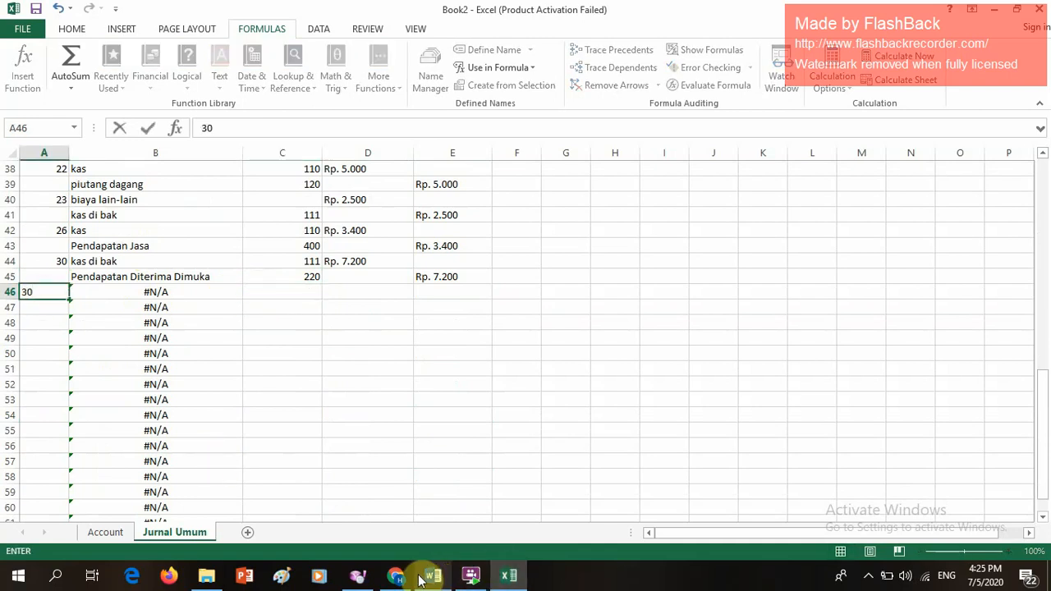
{"action": "mouse_move", "coordinate": [396, 575]}
{"action": "mouse_move", "coordinate": [399, 546]}
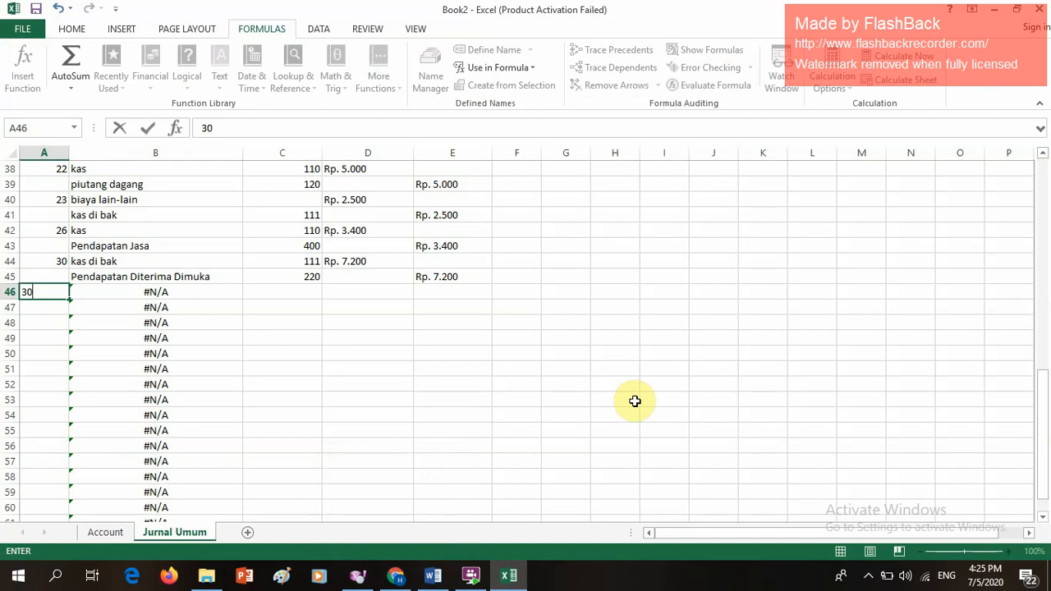
Step: Enter a debit of Rp. 10.000 in D46 and a credit of Rp. 10.000 in E47
{"action": "left_click", "coordinate": [332, 293]}
{"action": "type", "text": "R"}
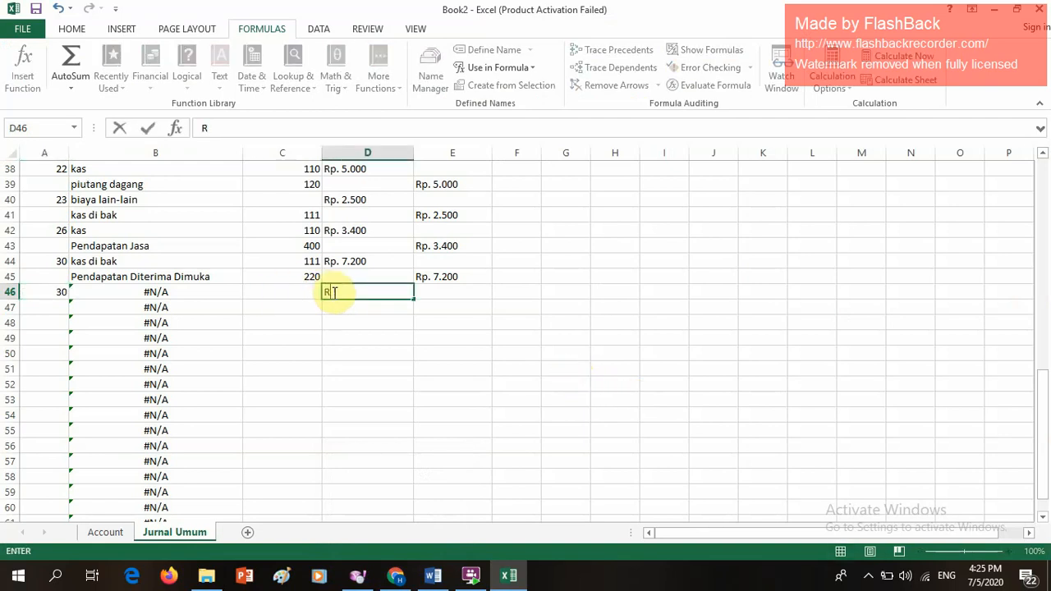
{"action": "type", "text": "p. 10.000"}
{"action": "left_click", "coordinate": [453, 311]}
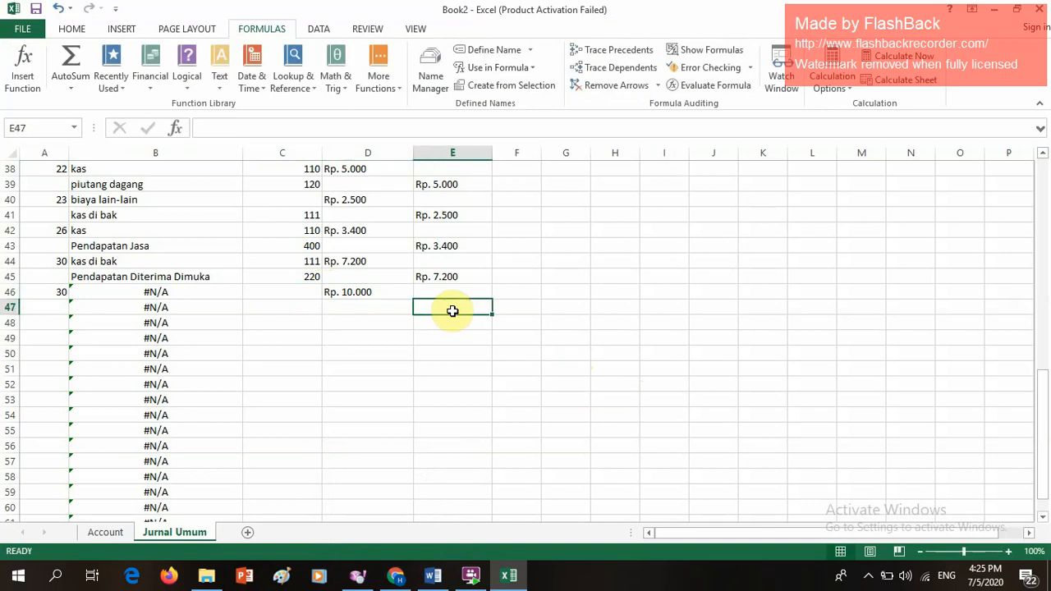
{"action": "type", "text": "Rp. 10.000"}
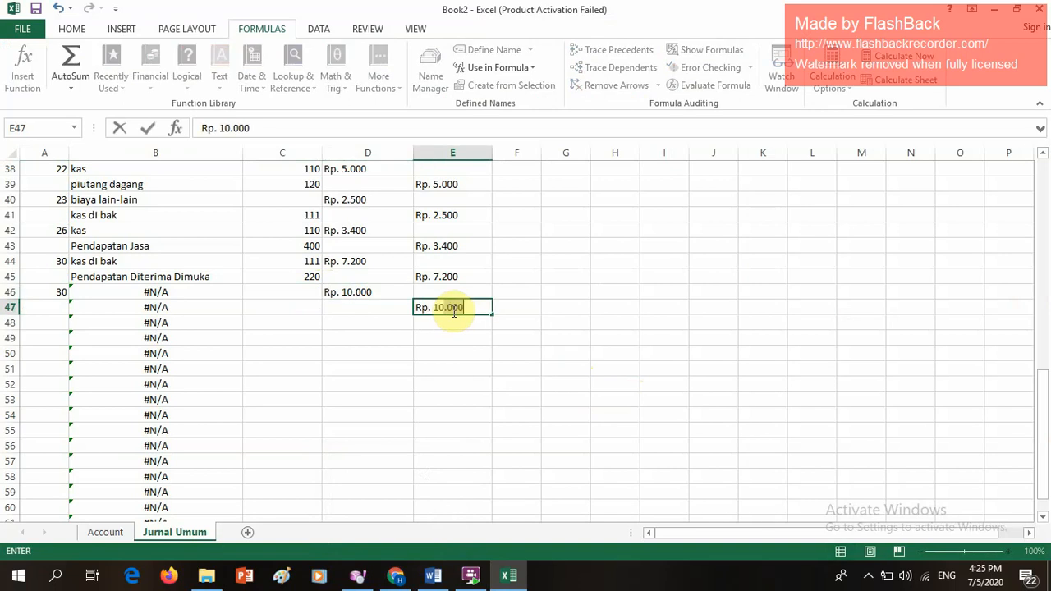
Step: Look up the long-term bank financing number in the Account sheet, then enter account numbers 251 in C46 and 111 in C47 of Jurnal Umum
{"action": "left_click", "coordinate": [286, 294]}
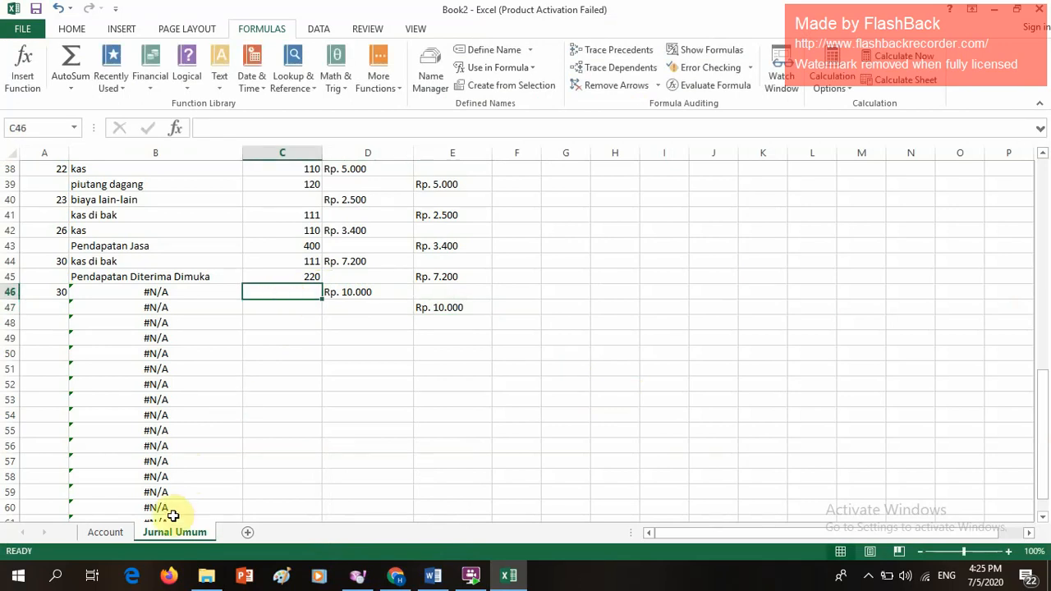
{"action": "left_click", "coordinate": [107, 532]}
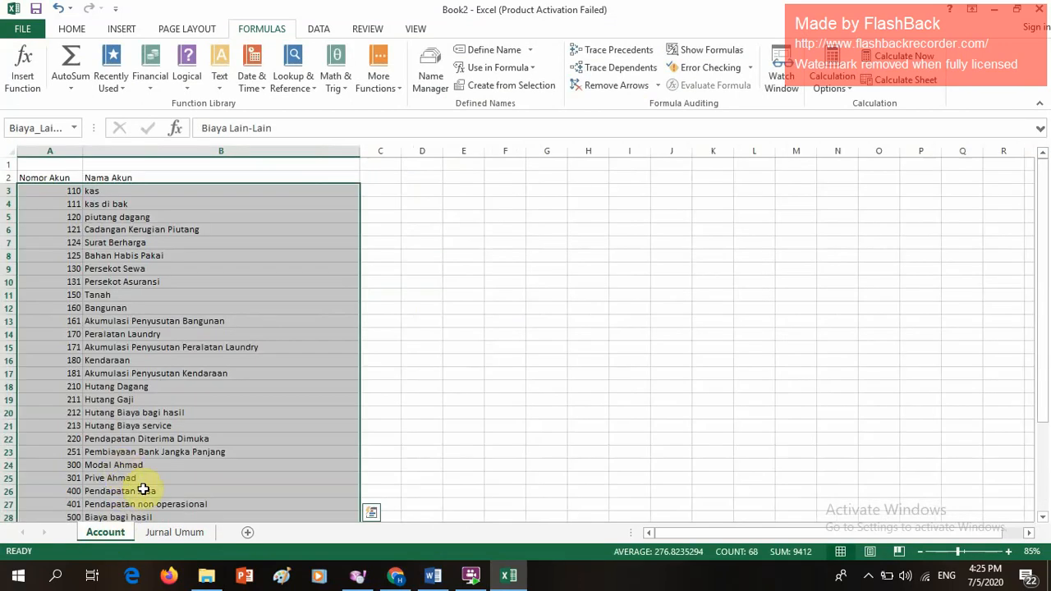
{"action": "left_click", "coordinate": [200, 534]}
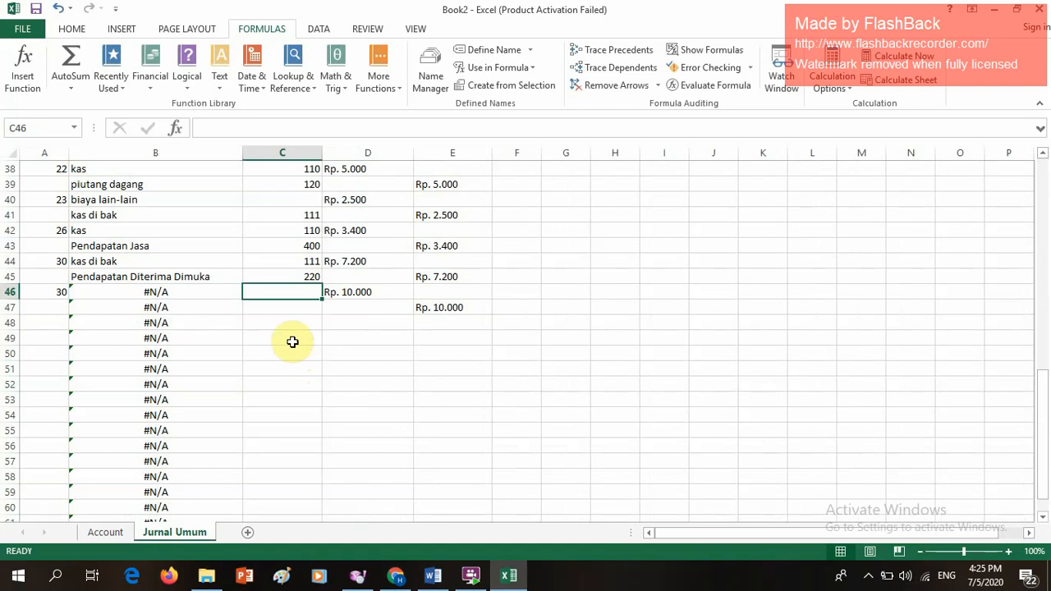
{"action": "type", "text": "25"}
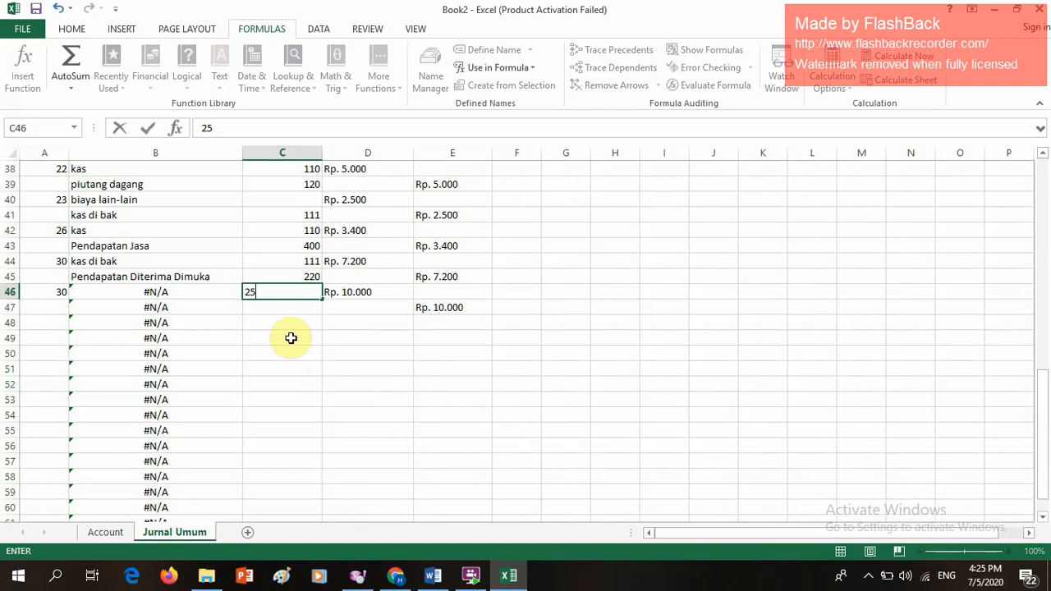
{"action": "type", "text": "1"}
{"action": "key", "text": "Return"}
{"action": "type", "text": "111"}
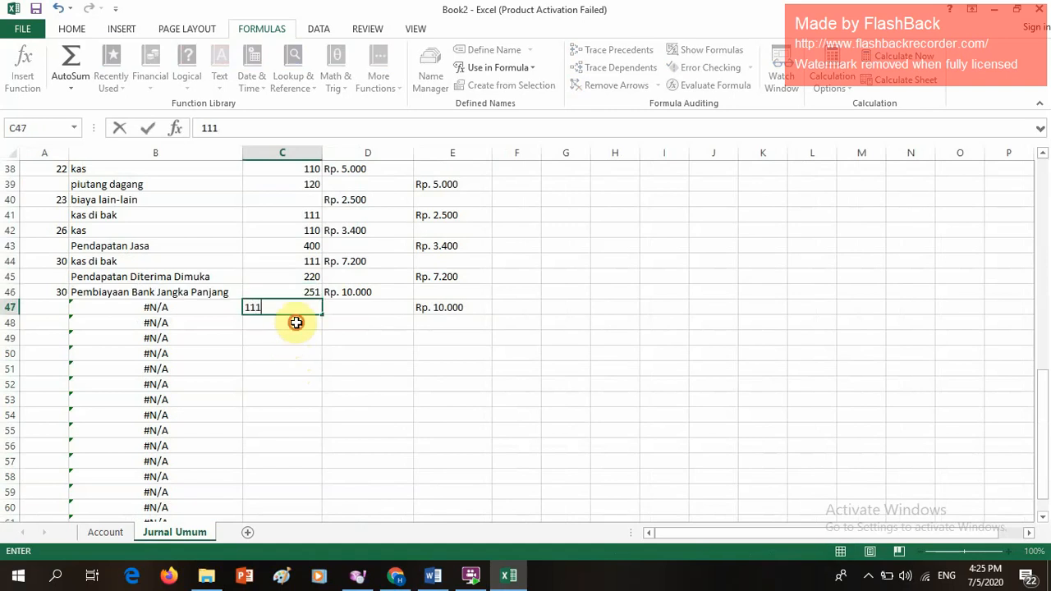
{"action": "key", "text": "Return"}
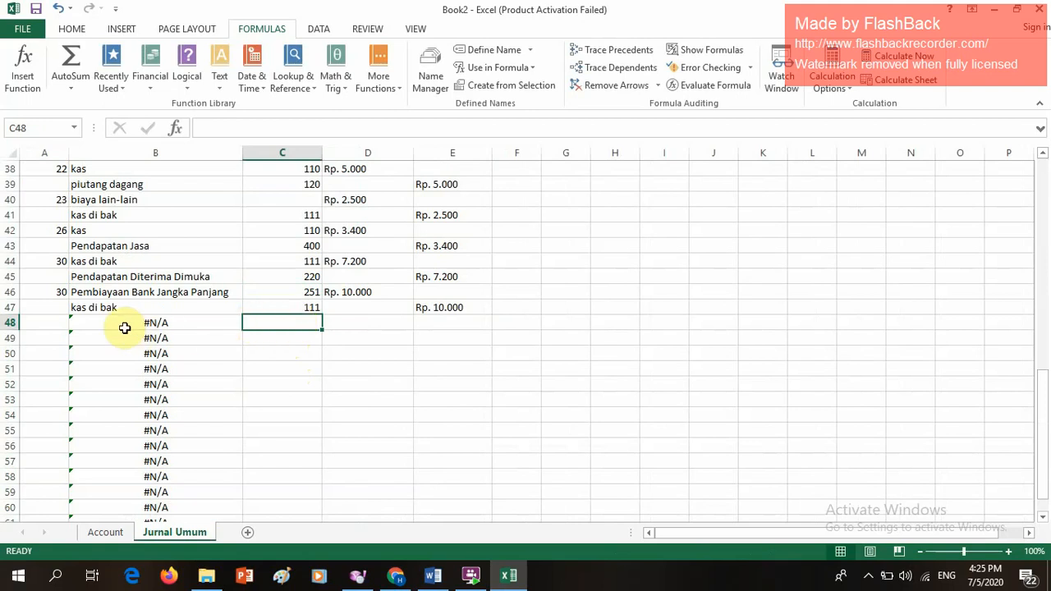
Step: Enter date 30 in A48, read the last June transaction in the Chrome assignment document, and return to the Excel workbook
{"action": "left_click", "coordinate": [61, 327]}
{"action": "type", "text": "30"}
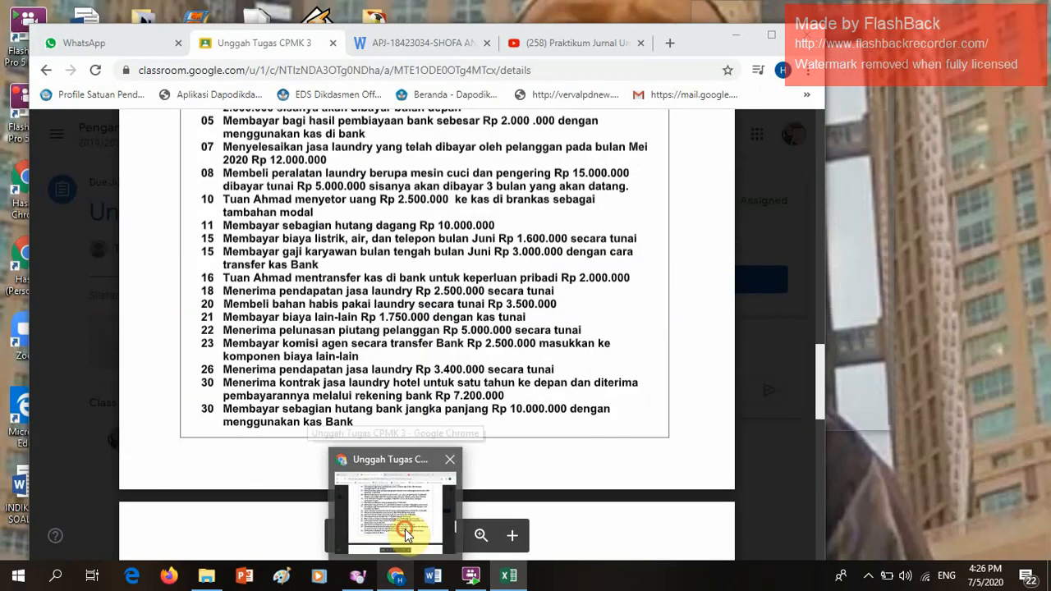
{"action": "left_click", "coordinate": [403, 525]}
{"action": "scroll", "coordinate": [399, 458], "scroll_direction": "down", "scroll_amount": 3}
{"action": "scroll", "coordinate": [397, 450], "scroll_direction": "down", "scroll_amount": 3}
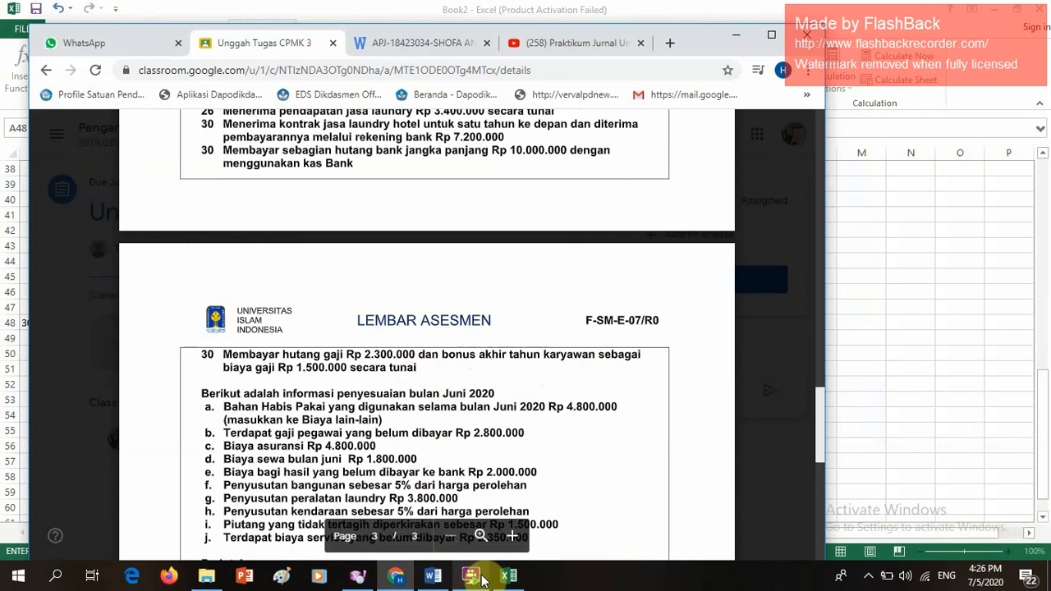
{"action": "left_click", "coordinate": [521, 537]}
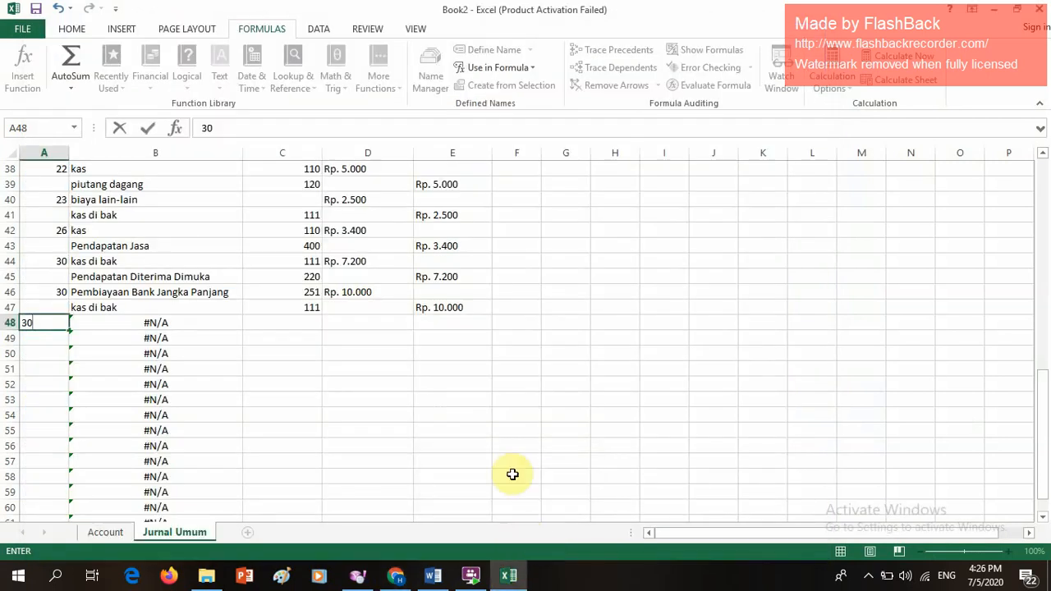
Step: Enter debits of Rp. 1.500 in D48 and Rp. 2.300 in D49 for the salary bonus and salary debt
{"action": "left_click", "coordinate": [334, 324]}
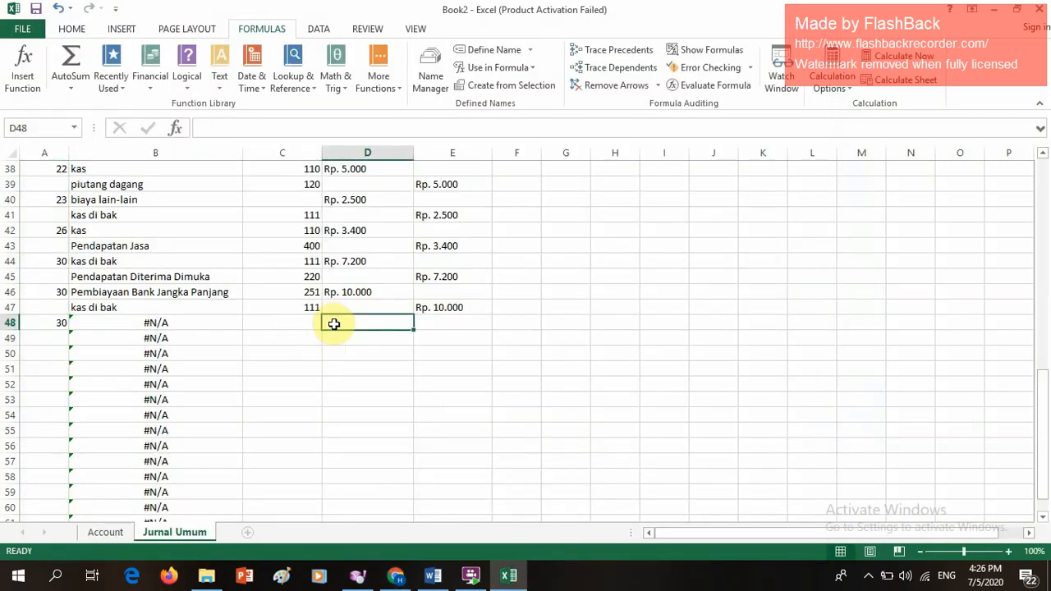
{"action": "type", "text": "Rp."}
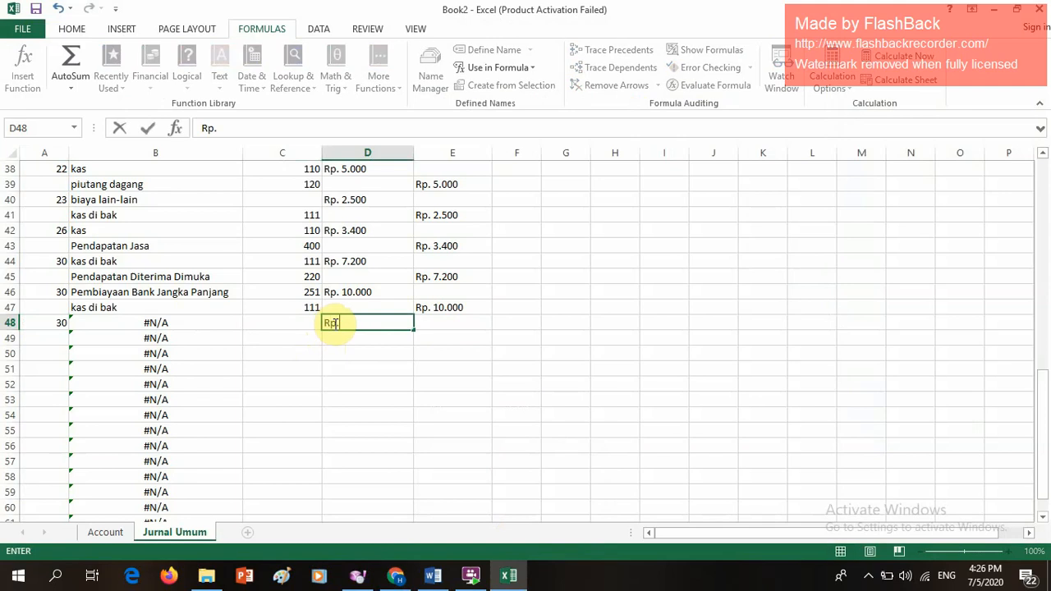
{"action": "type", "text": " 1.500"}
{"action": "key", "text": "Return"}
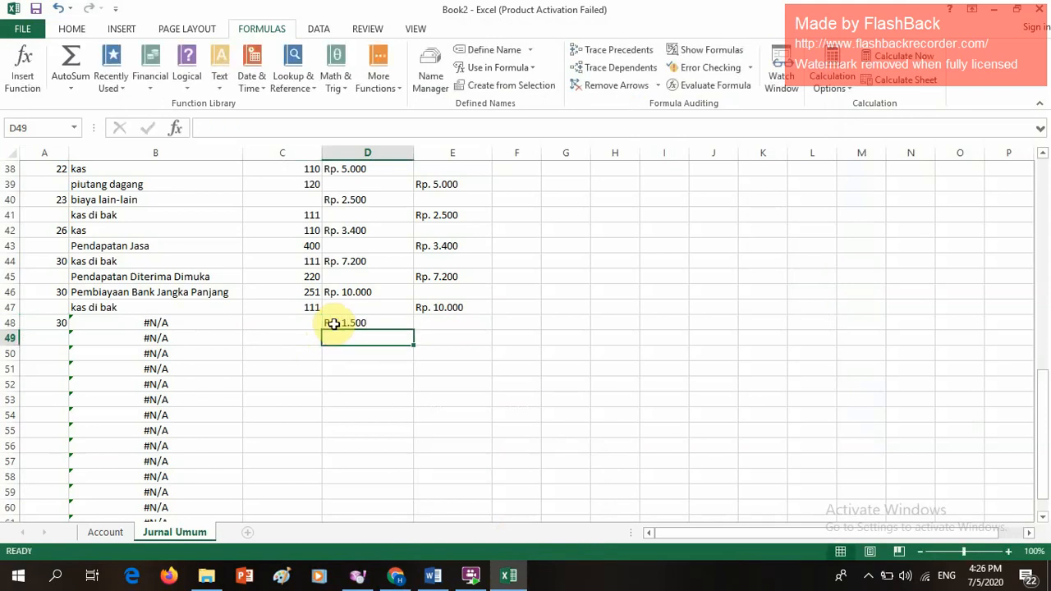
{"action": "type", "text": "Rp. 2"}
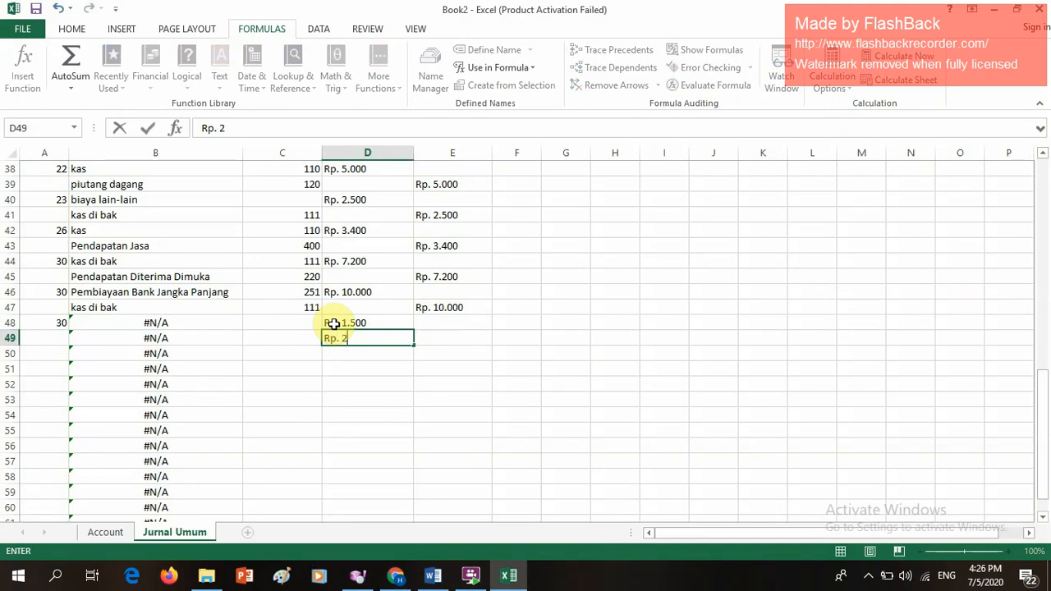
{"action": "type", "text": ".300"}
{"action": "key", "text": "Return"}
Step: Enter the combined credit of Rp. 3.800 in E50
{"action": "key", "text": "Left"}
{"action": "key", "text": "Right"}
{"action": "key", "text": "Right"}
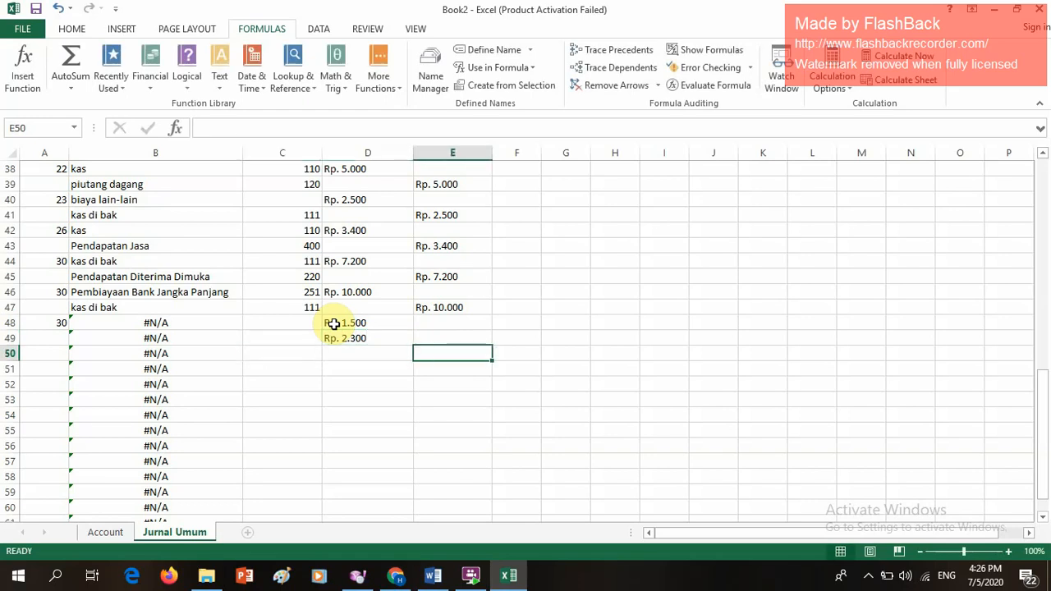
{"action": "type", "text": "Rp. 3."}
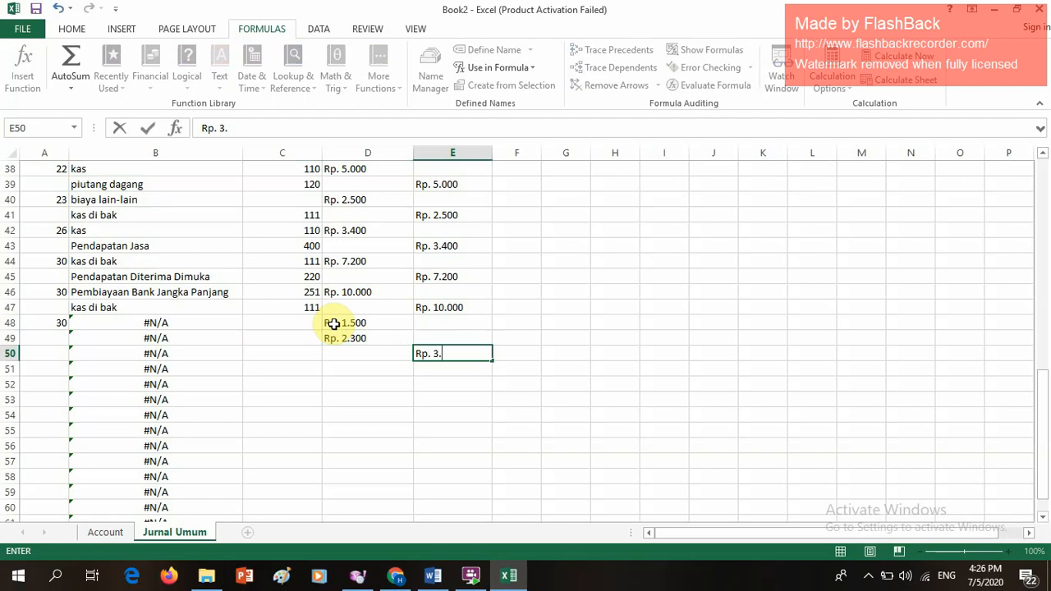
{"action": "type", "text": "800"}
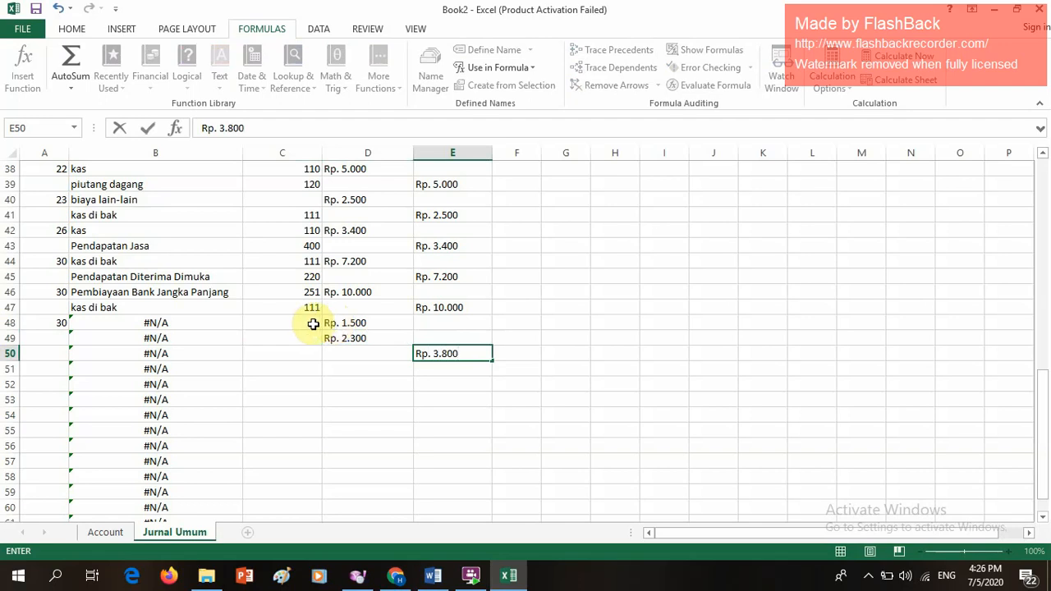
{"action": "left_click", "coordinate": [310, 323]}
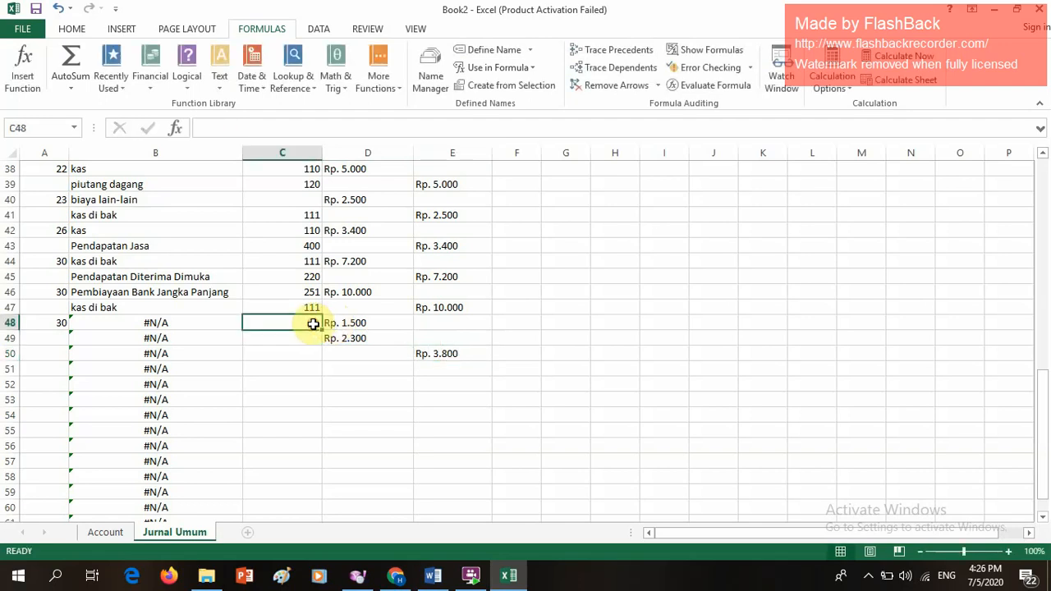
Step: Look up the employee salary expense number in the Account sheet and enter 501 in C48 of Jurnal Umum
{"action": "left_click", "coordinate": [103, 532]}
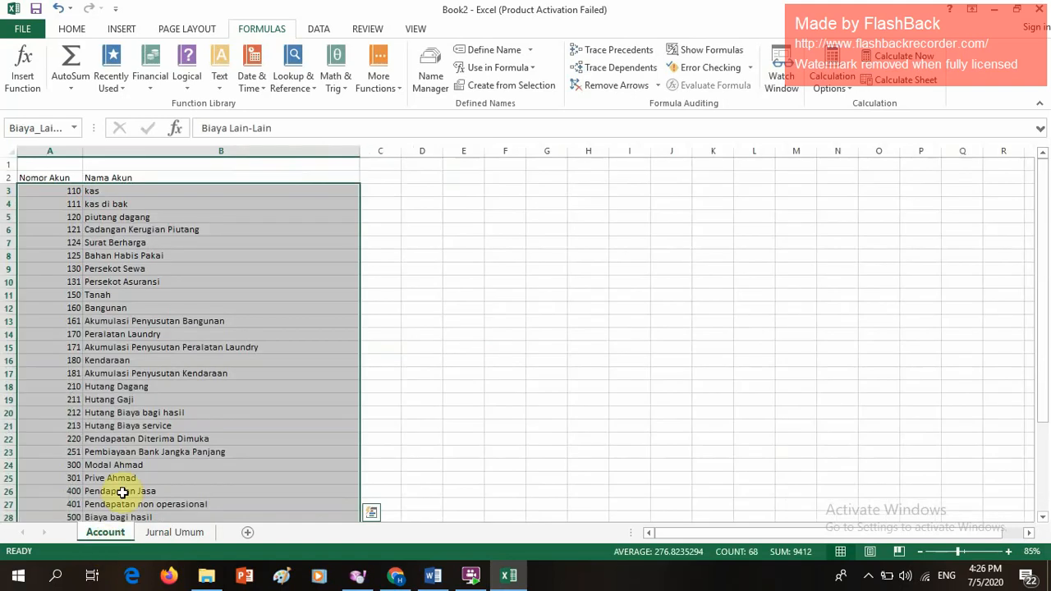
{"action": "scroll", "coordinate": [122, 492], "scroll_direction": "down", "scroll_amount": 2}
{"action": "scroll", "coordinate": [122, 493], "scroll_direction": "down", "scroll_amount": 1}
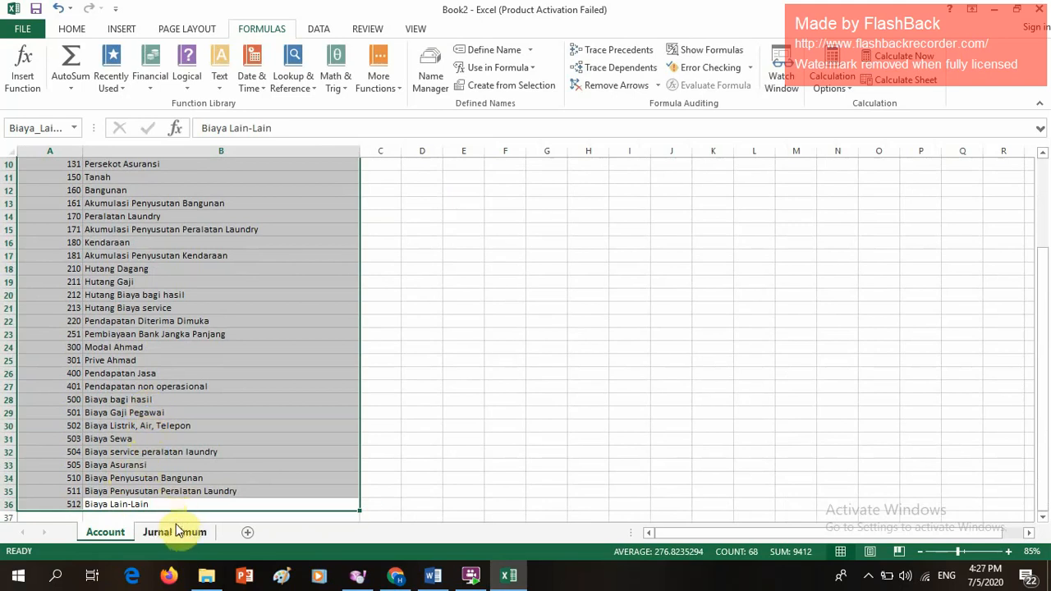
{"action": "left_click", "coordinate": [177, 531]}
{"action": "type", "text": "5"}
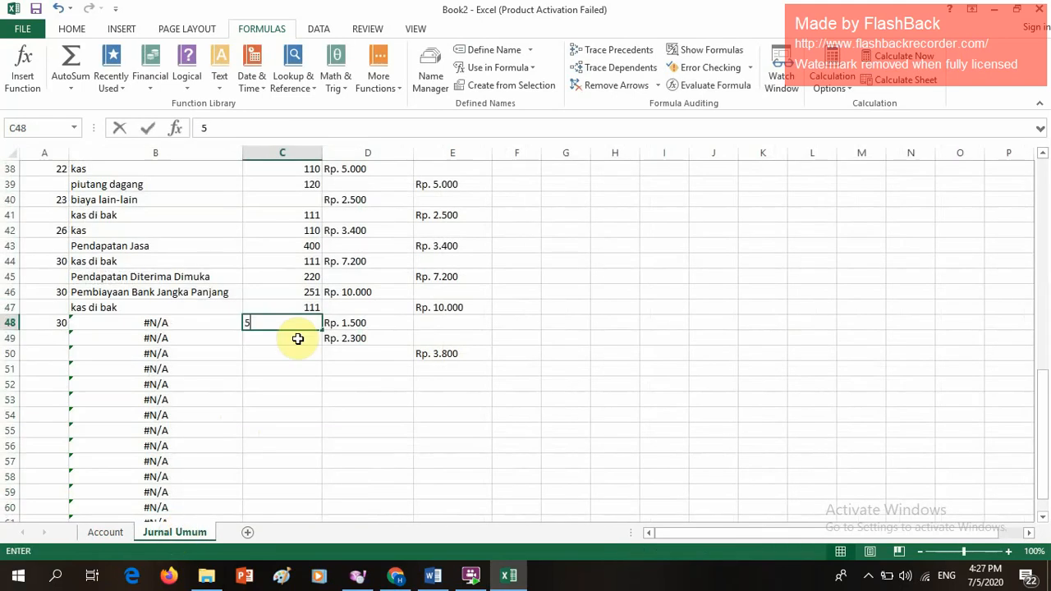
{"action": "type", "text": "01"}
{"action": "key", "text": "Return"}
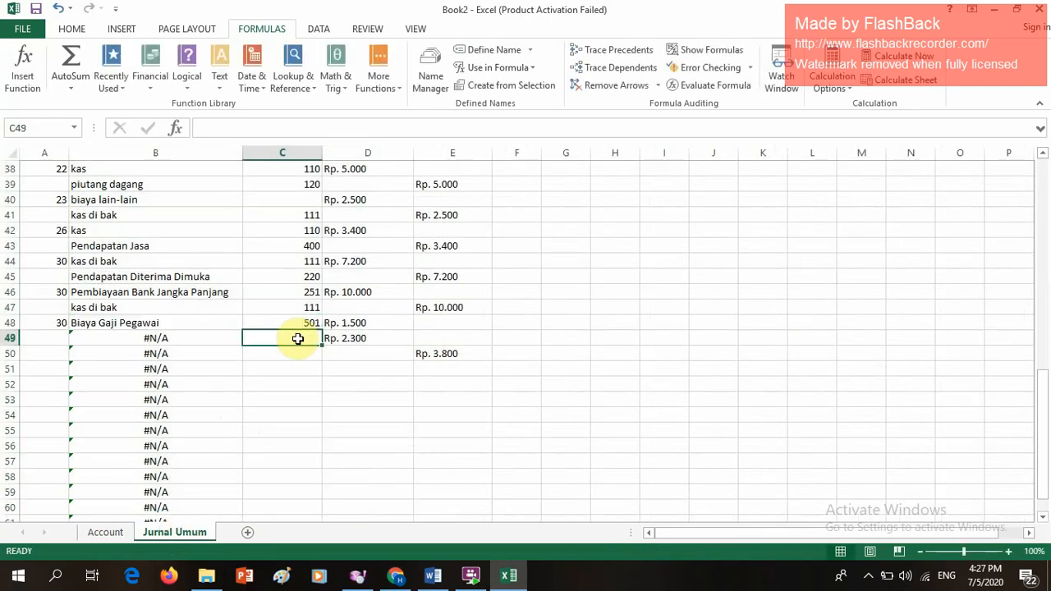
Step: Review the earlier journal entries in Jurnal Umum for a matching salary debt account
{"action": "scroll", "coordinate": [226, 394], "scroll_direction": "up", "scroll_amount": 12}
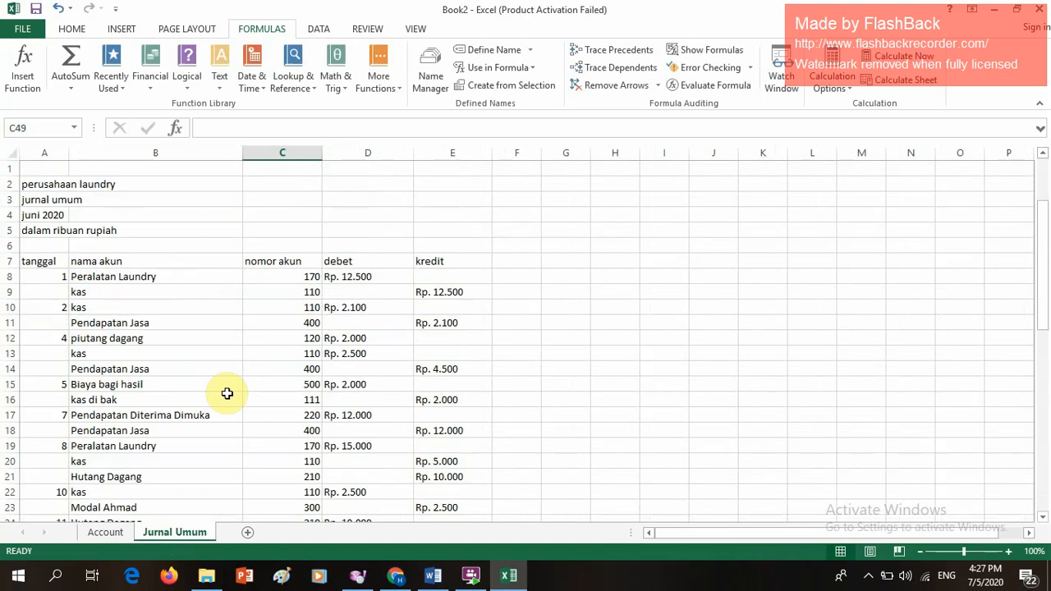
{"action": "scroll", "coordinate": [227, 393], "scroll_direction": "down", "scroll_amount": 2}
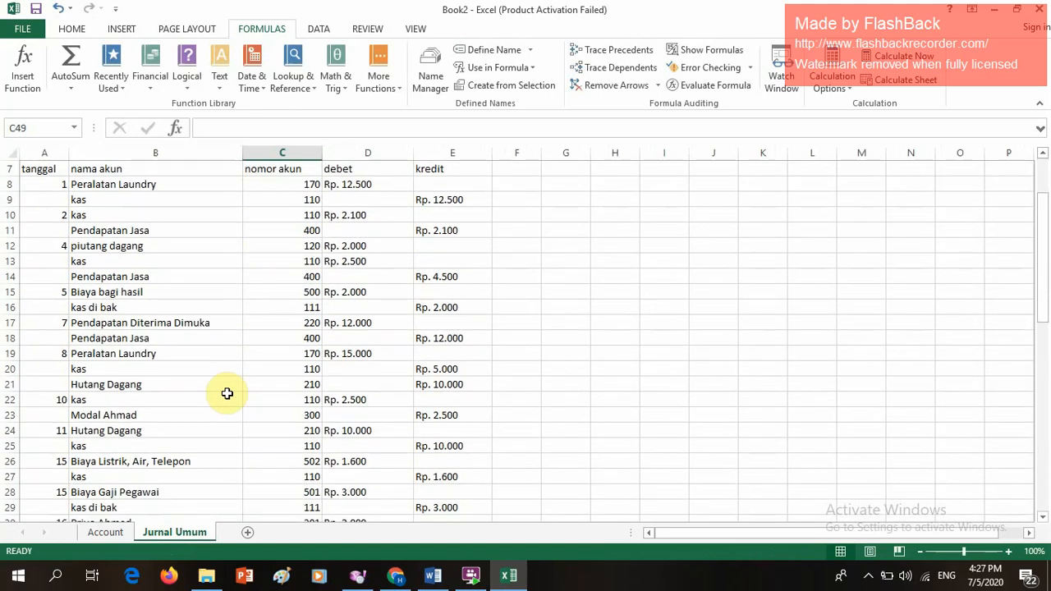
{"action": "left_click_drag", "start_coordinate": [227, 393], "coordinate": [227, 367]}
{"action": "left_click", "coordinate": [226, 364]}
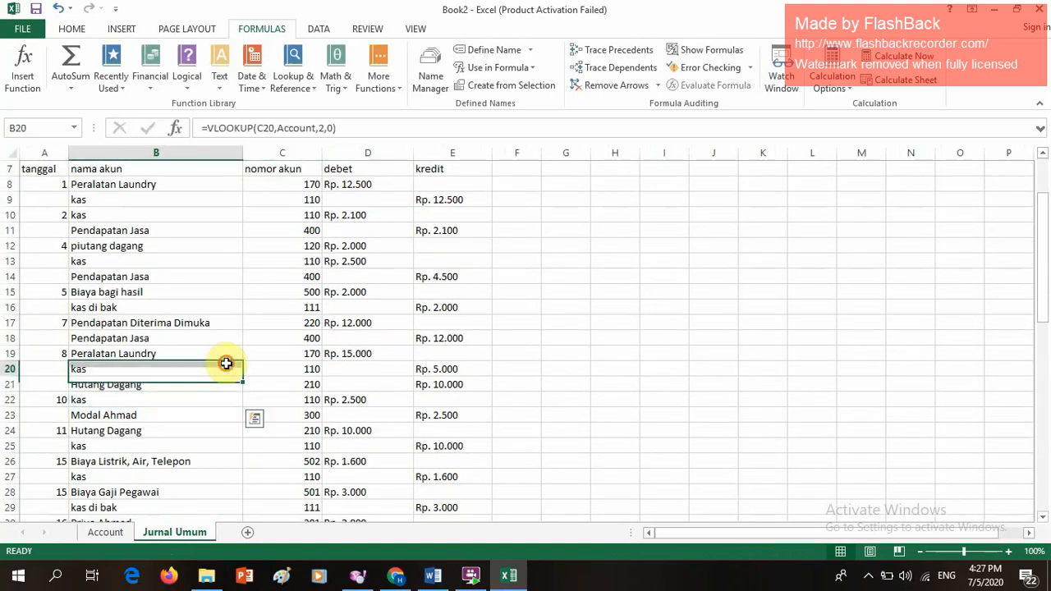
{"action": "left_click", "coordinate": [512, 369]}
{"action": "scroll", "coordinate": [512, 368], "scroll_direction": "down", "scroll_amount": 17}
{"action": "scroll", "coordinate": [512, 368], "scroll_direction": "up", "scroll_amount": 9}
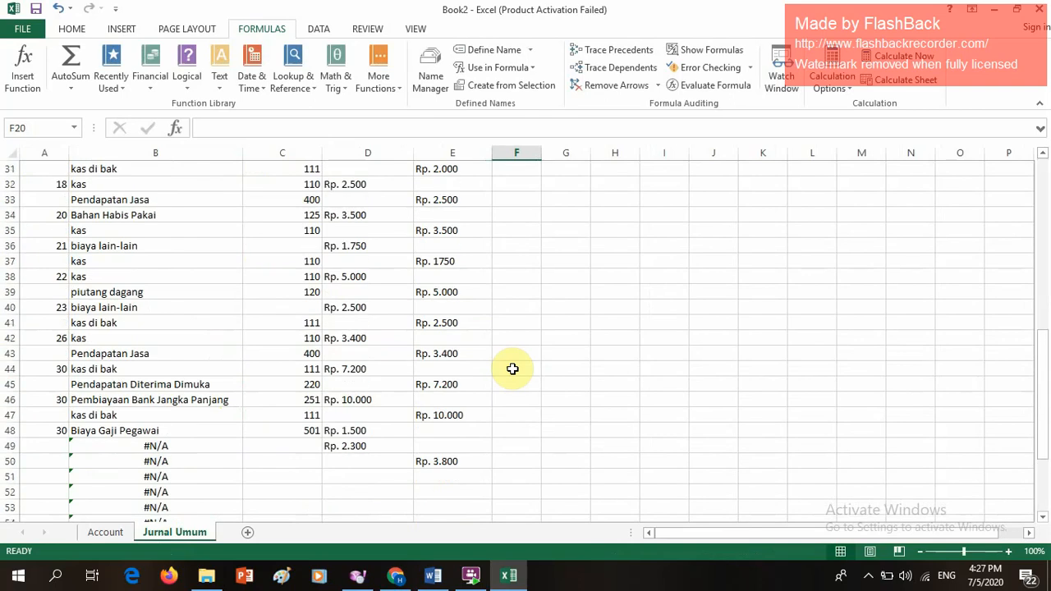
Step: Look up the Hutang Gaji number in the Account sheet, then enter 211 in C49 and 110 in C50 of Jurnal Umum
{"action": "left_click", "coordinate": [290, 446]}
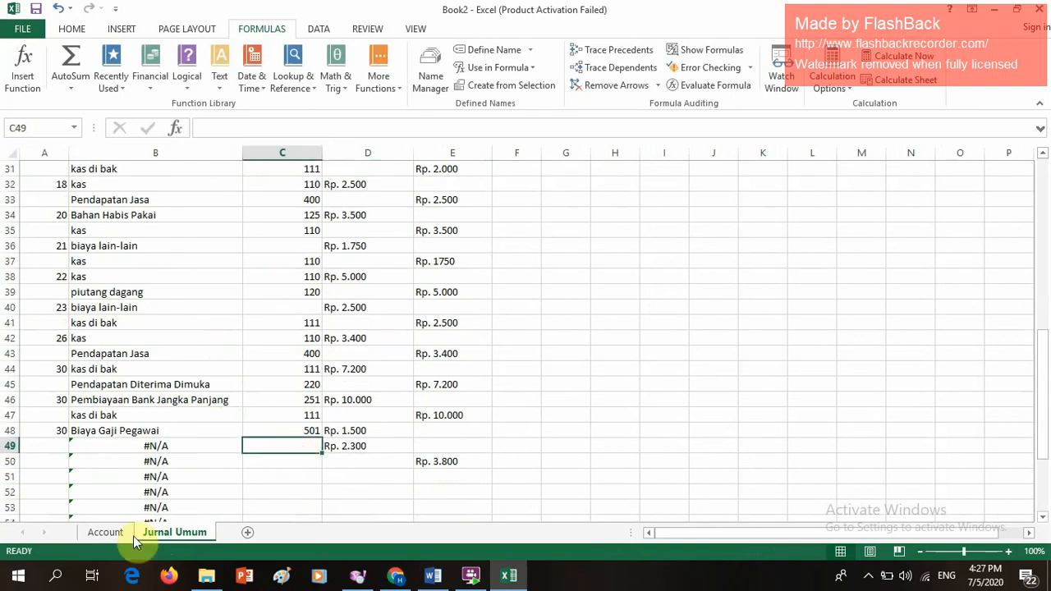
{"action": "left_click", "coordinate": [109, 538]}
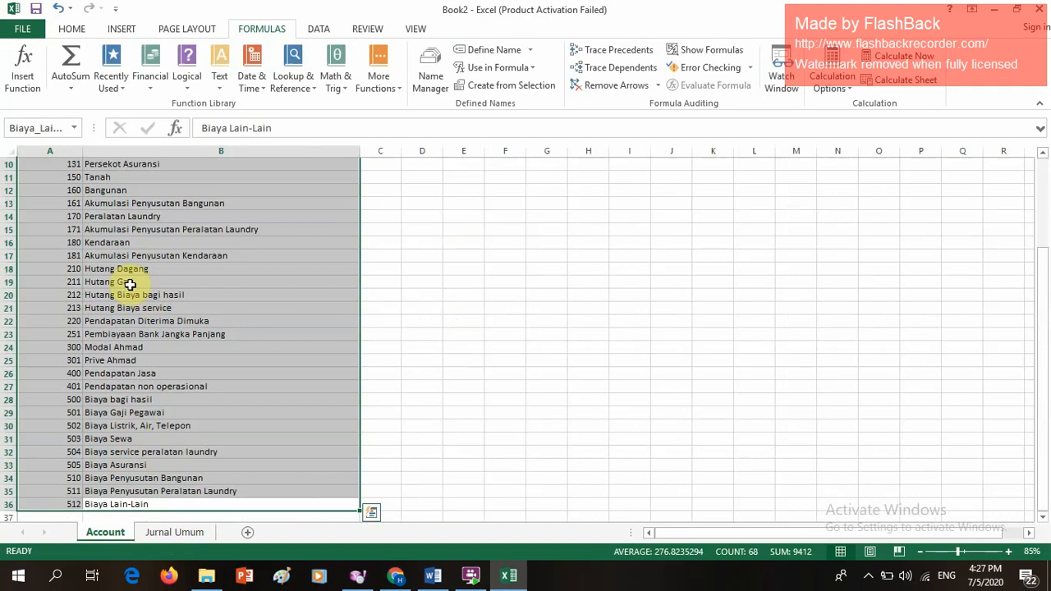
{"action": "left_click", "coordinate": [174, 533]}
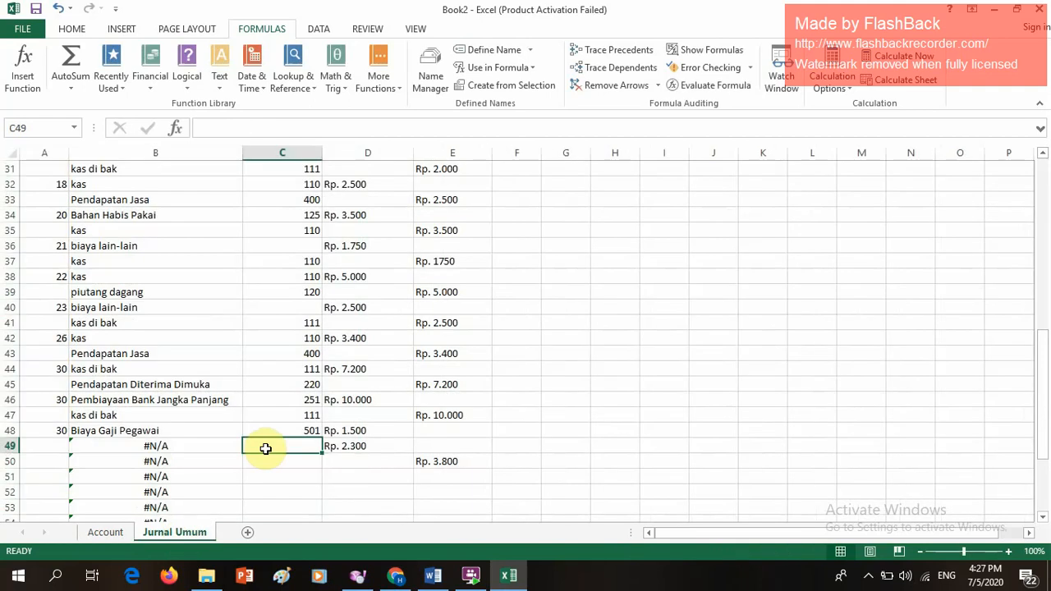
{"action": "type", "text": "211"}
{"action": "key", "text": "Return"}
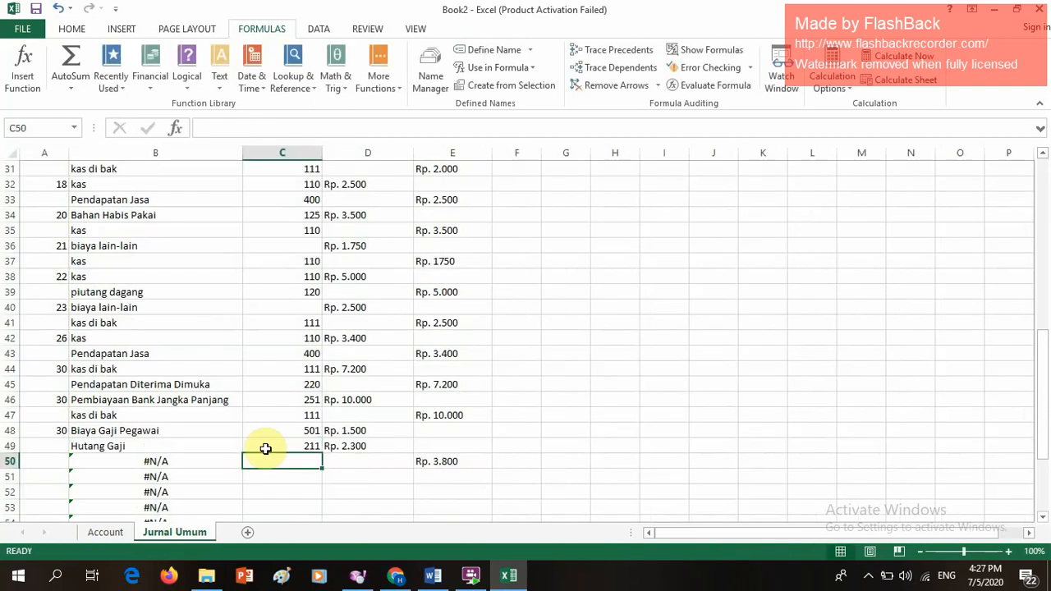
{"action": "type", "text": "110"}
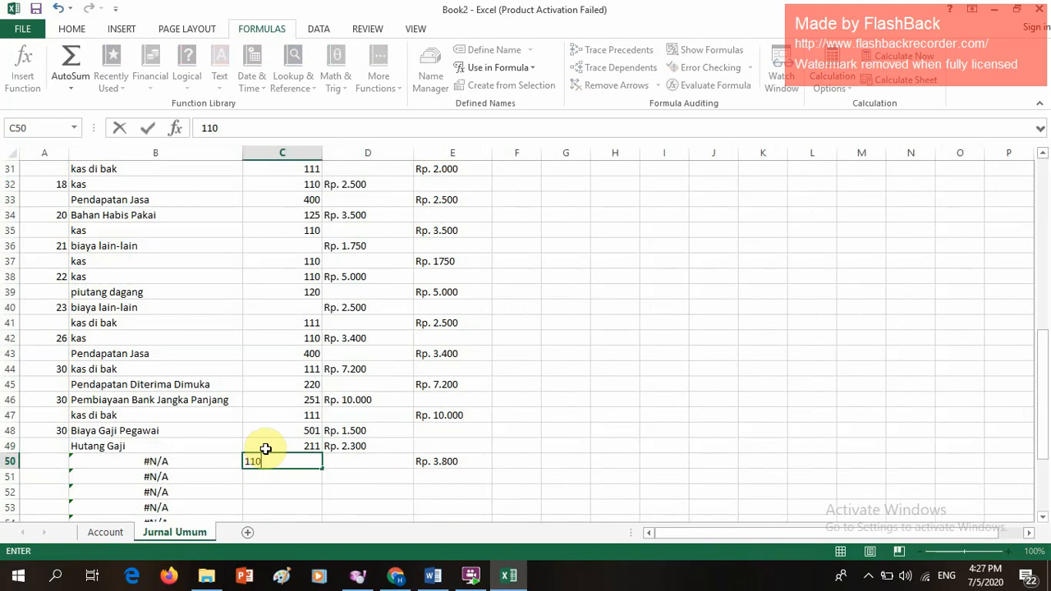
{"action": "left_click", "coordinate": [543, 428]}
Step: Clear the unused #N/A account name formulas from B51:B62
{"action": "scroll", "coordinate": [542, 425], "scroll_direction": "down", "scroll_amount": 4}
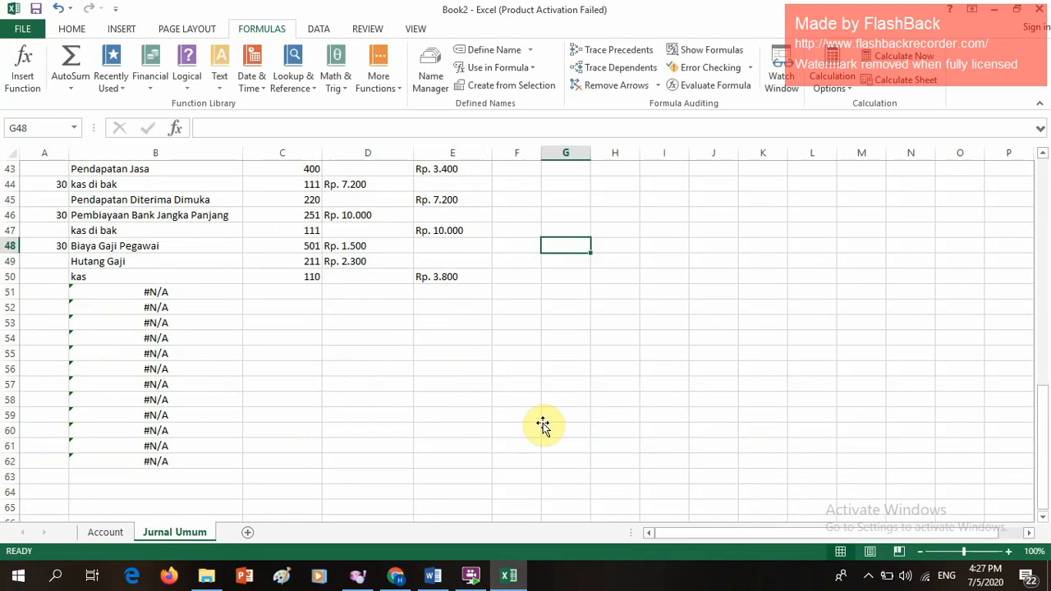
{"action": "left_click_drag", "start_coordinate": [208, 293], "coordinate": [219, 455]}
{"action": "key", "text": "Delete"}
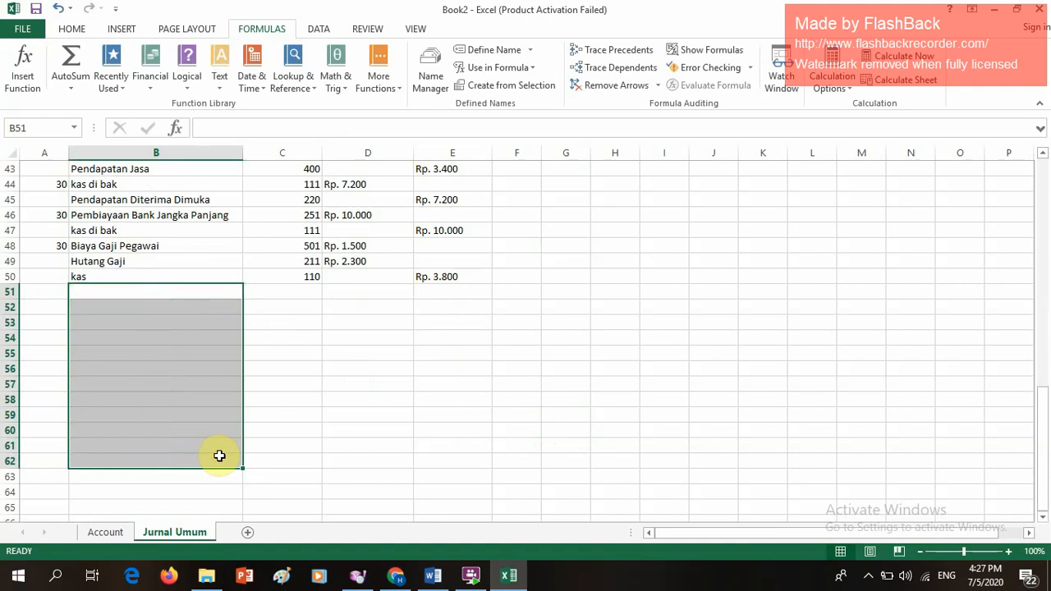
{"action": "left_click", "coordinate": [298, 412]}
Step: Try to total the debit and credit range D8:E52 with AutoSum
{"action": "scroll", "coordinate": [360, 336], "scroll_direction": "up", "scroll_amount": 8}
{"action": "scroll", "coordinate": [360, 337], "scroll_direction": "down", "scroll_amount": 1}
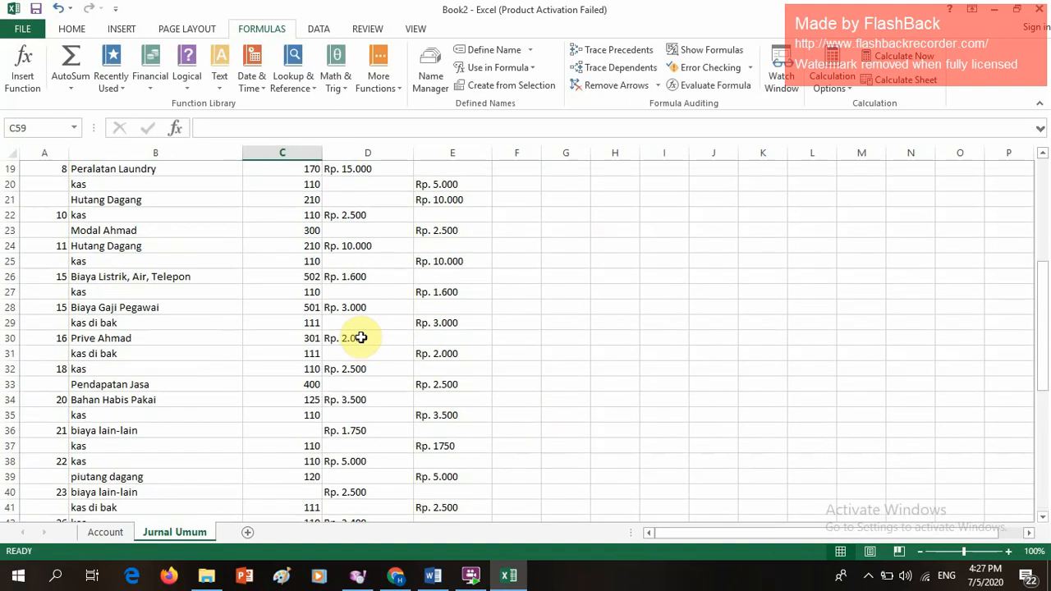
{"action": "scroll", "coordinate": [361, 337], "scroll_direction": "up", "scroll_amount": 6}
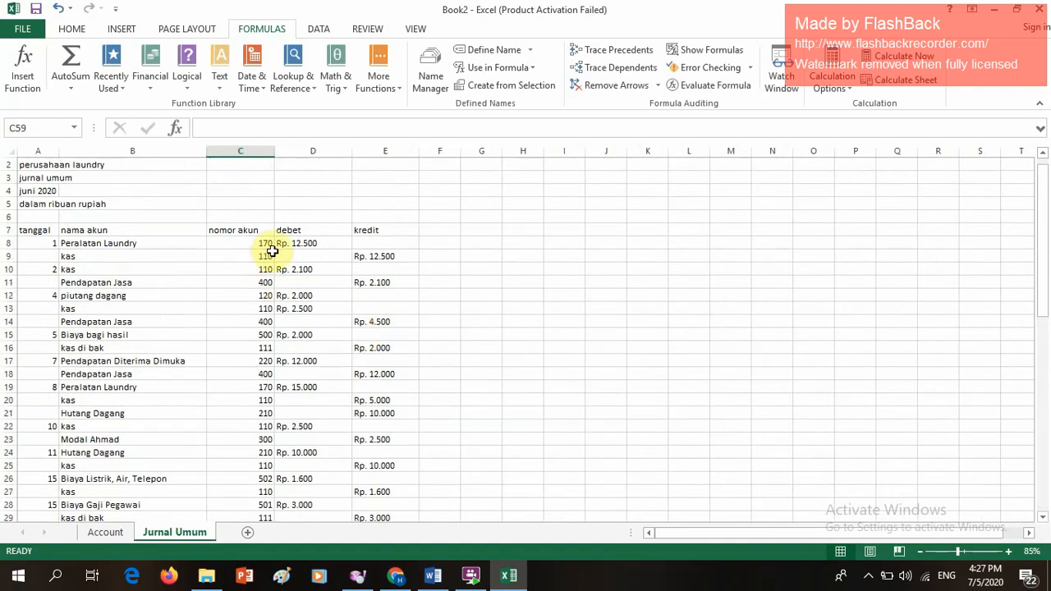
{"action": "left_click_drag", "start_coordinate": [298, 246], "coordinate": [364, 457]}
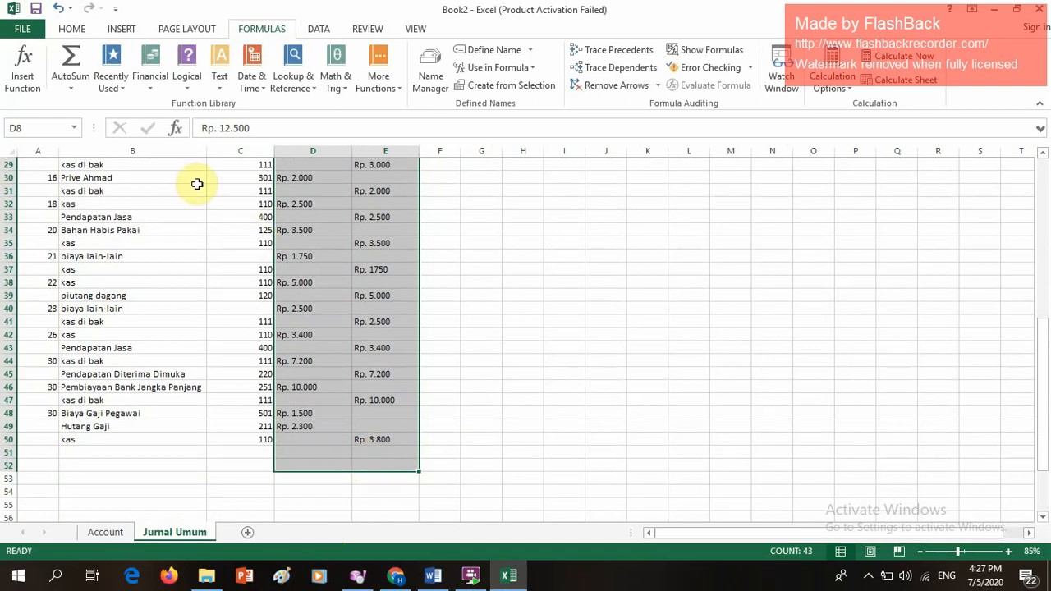
{"action": "left_click", "coordinate": [71, 63]}
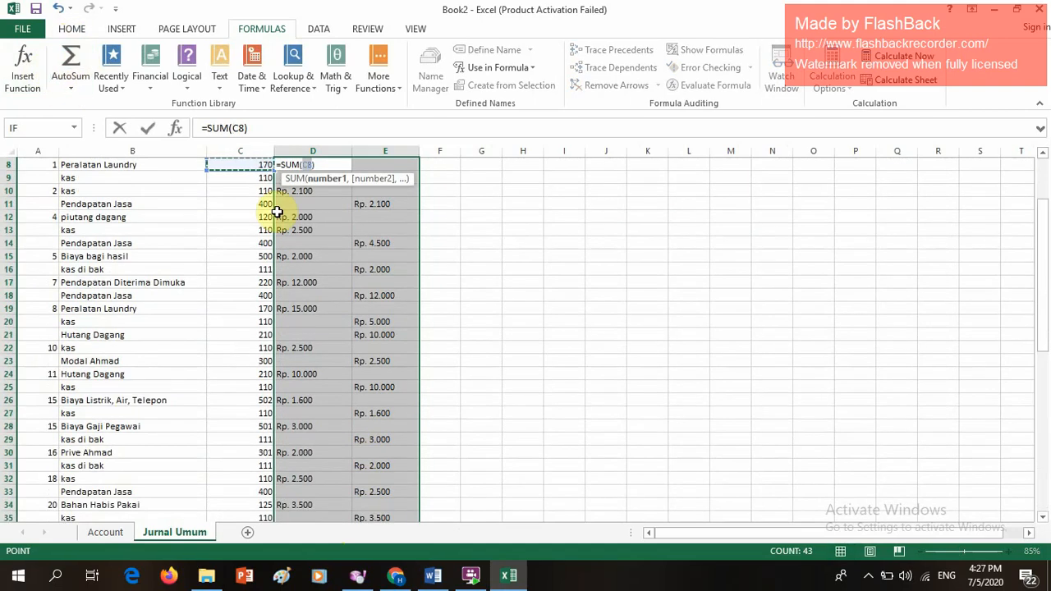
{"action": "scroll", "coordinate": [276, 206], "scroll_direction": "up", "scroll_amount": 2}
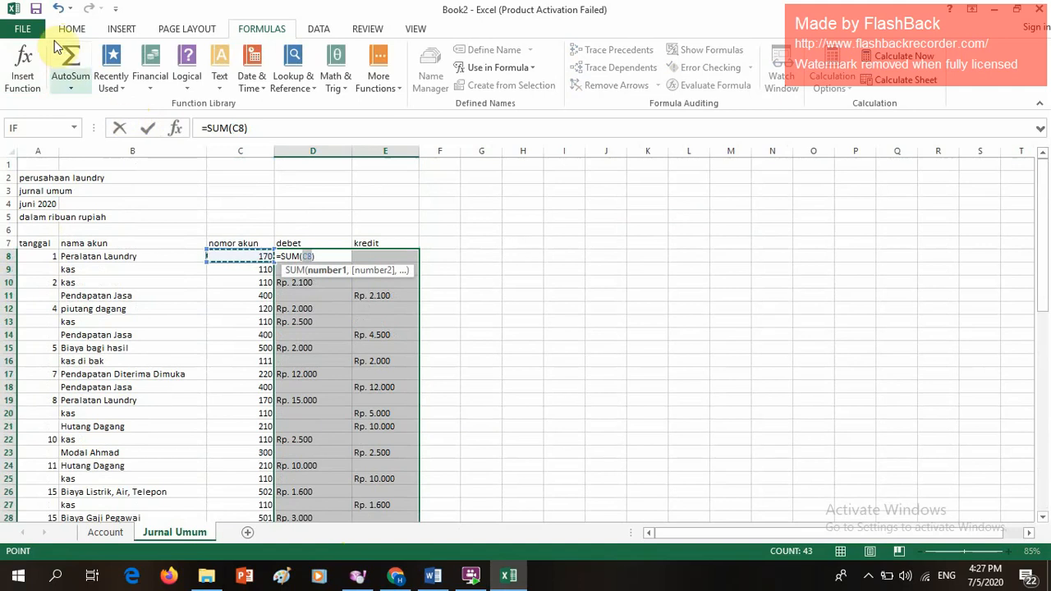
{"action": "left_click", "coordinate": [55, 10]}
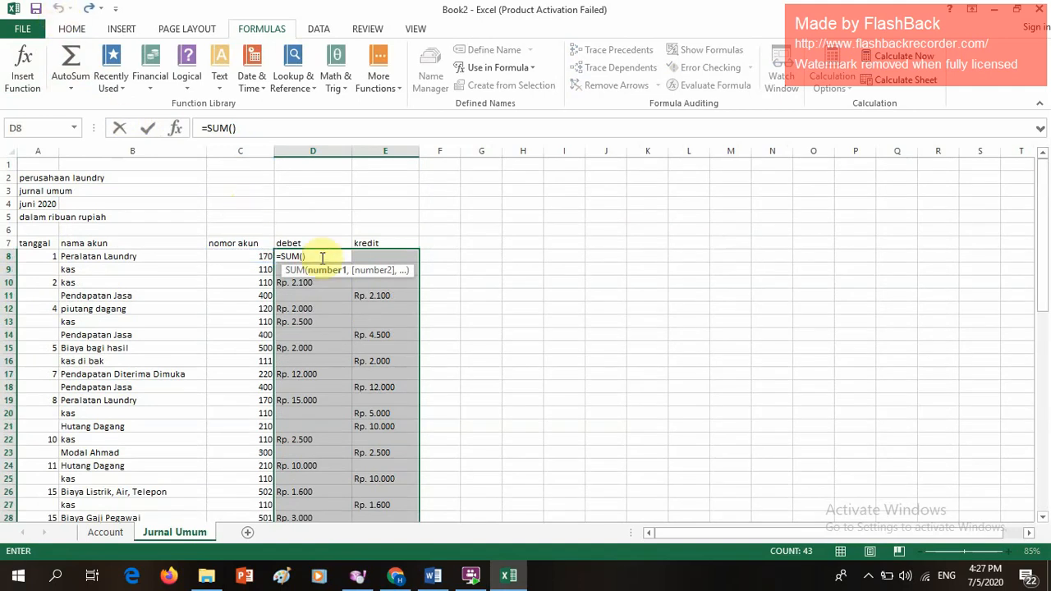
Step: Replace the stray SUM formula in D8 with the debit amount Rp. 12.500
{"action": "left_click_drag", "start_coordinate": [321, 258], "coordinate": [267, 257]}
{"action": "key", "text": "BackSpace"}
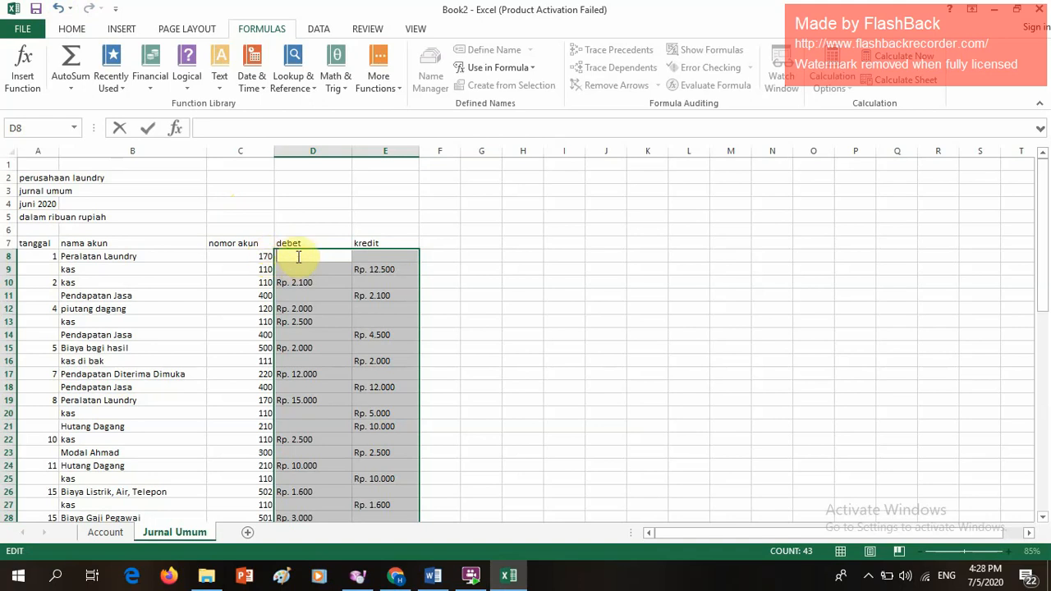
{"action": "type", "text": "Rp. 12.000"}
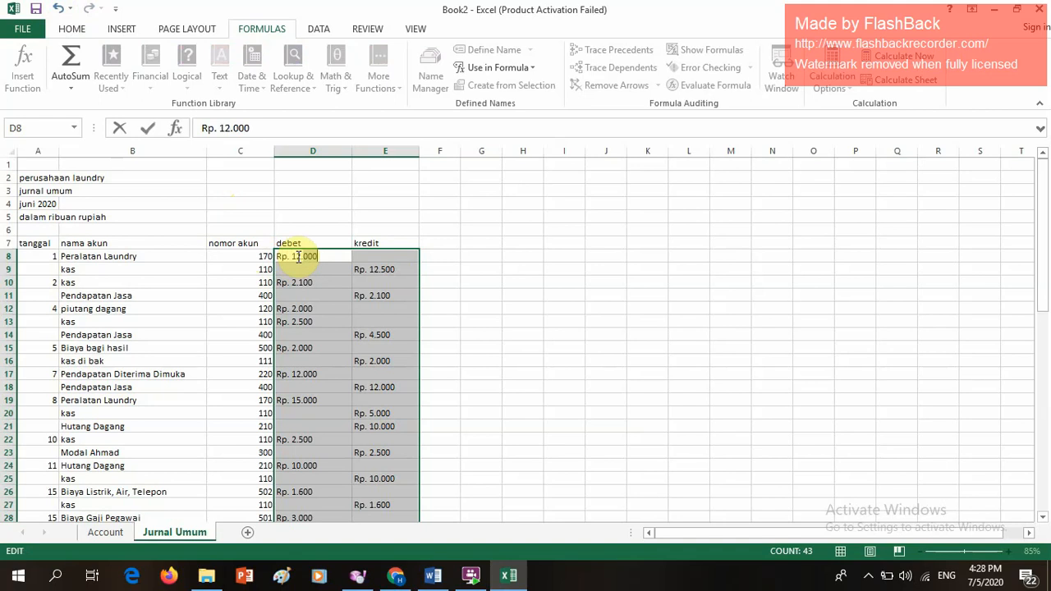
{"action": "key", "text": "BackSpace"}
{"action": "key", "text": "BackSpace"}
{"action": "key", "text": "BackSpace"}
{"action": "type", "text": "500"}
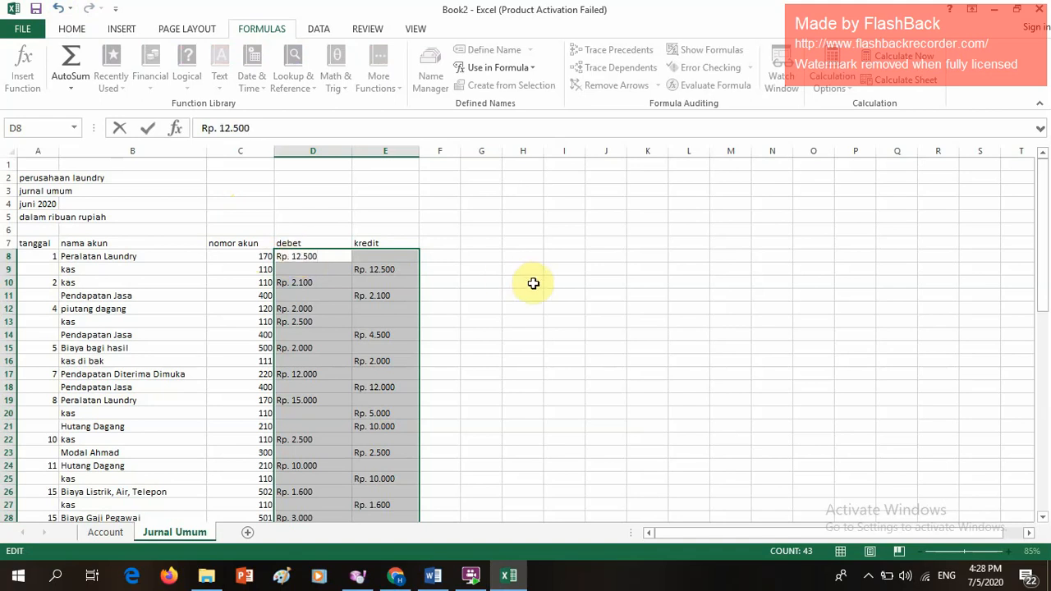
{"action": "left_click", "coordinate": [533, 282]}
{"action": "scroll", "coordinate": [533, 282], "scroll_direction": "down", "scroll_amount": 6}
{"action": "left_click", "coordinate": [535, 284]}
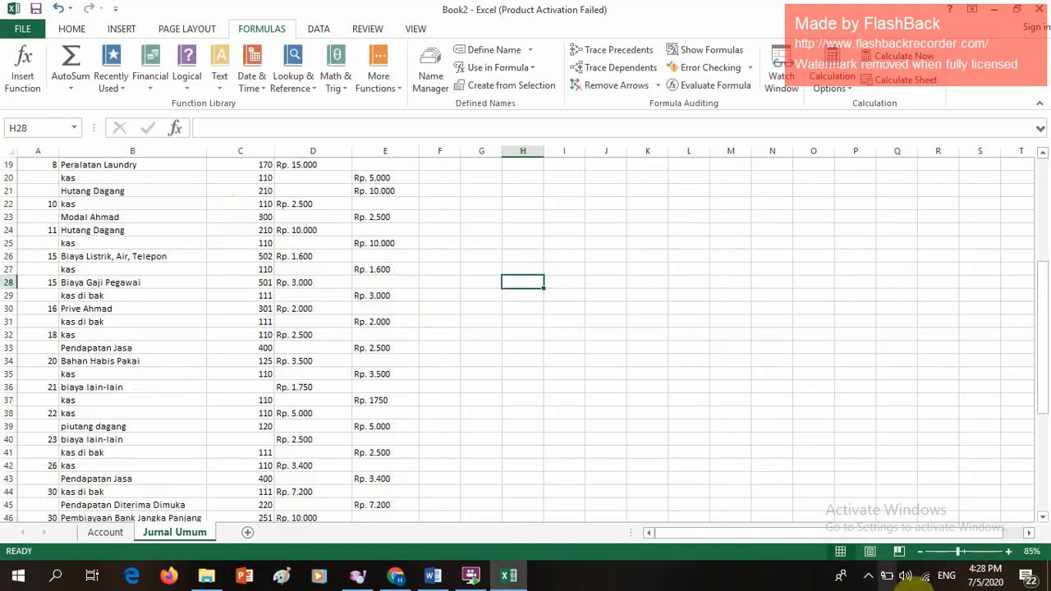
{"action": "left_click", "coordinate": [869, 576]}
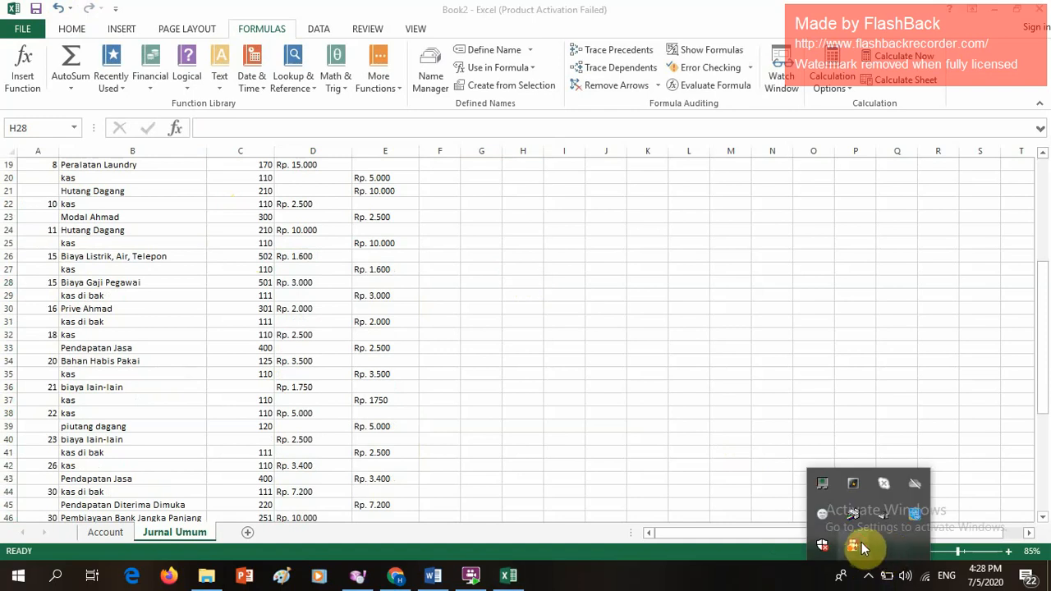
{"action": "right_click", "coordinate": [857, 546]}
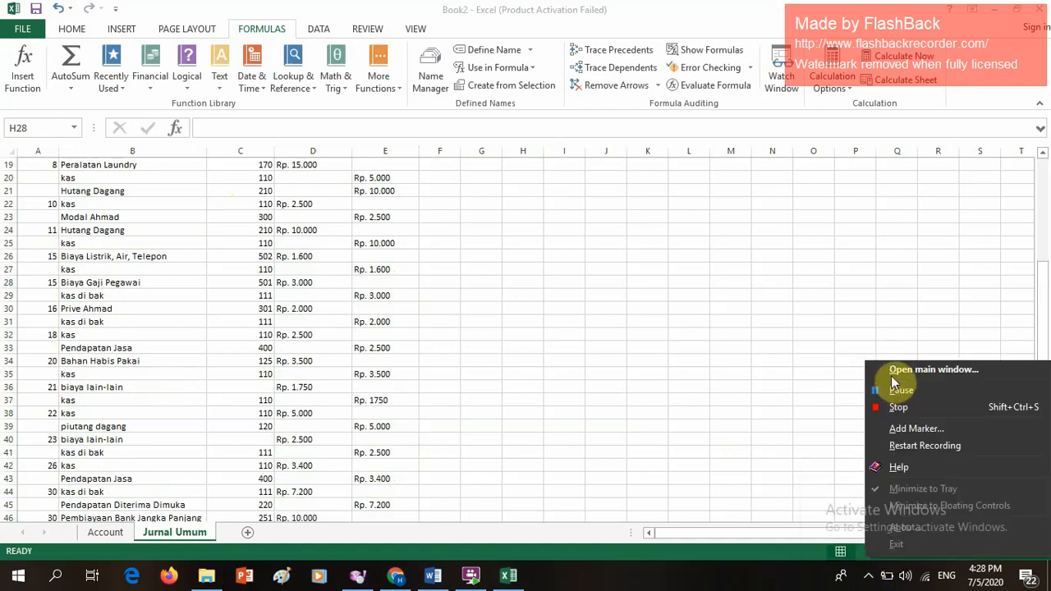
{"action": "left_click", "coordinate": [900, 391]}
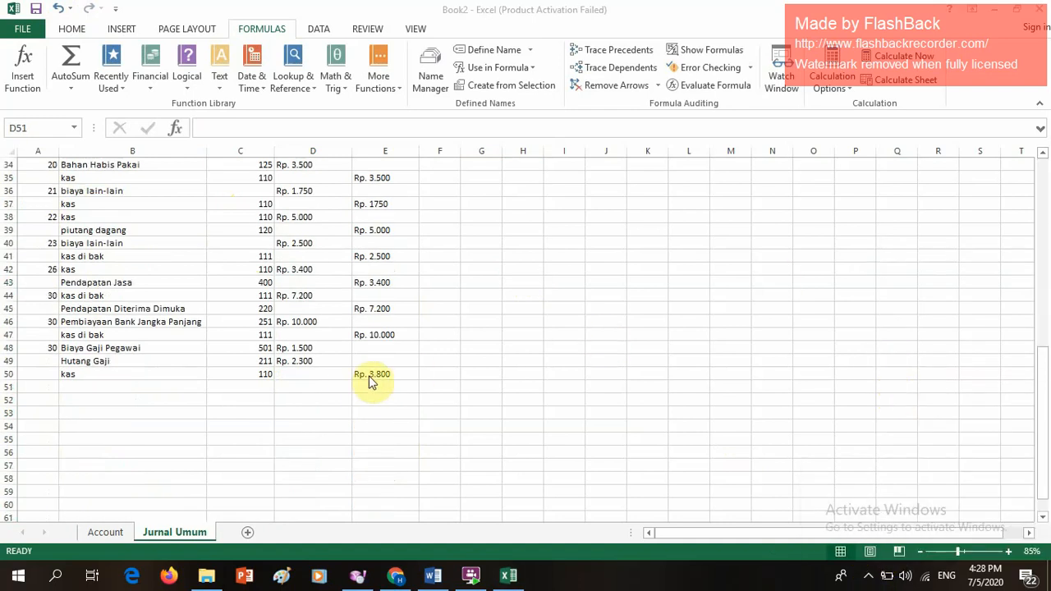
Step: Enter the total Rp. 106.850 for debits in D51 and the same total for credits in E51
{"action": "left_click", "coordinate": [335, 384]}
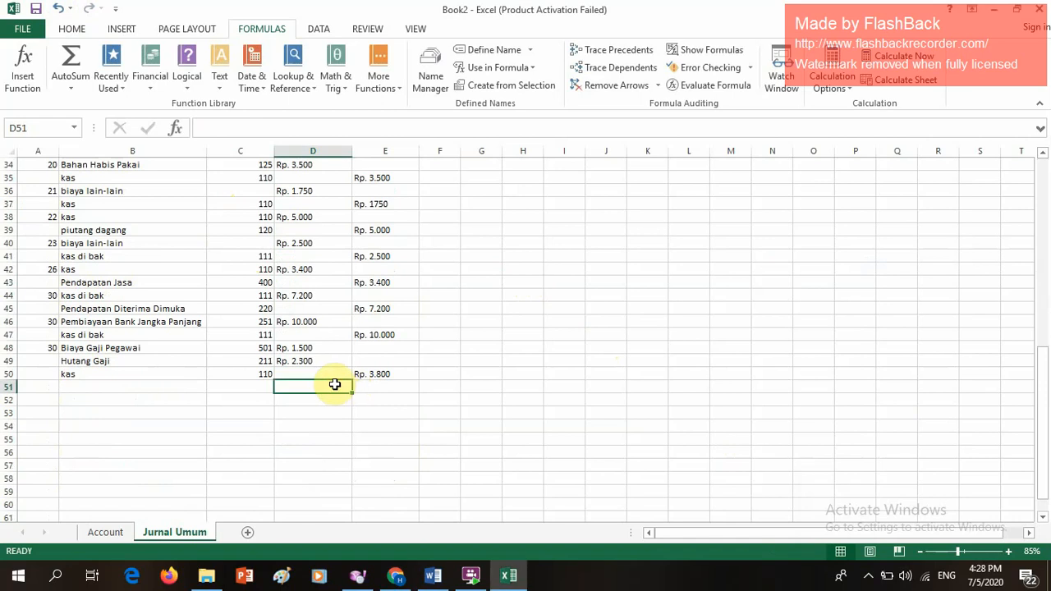
{"action": "type", "text": "R"}
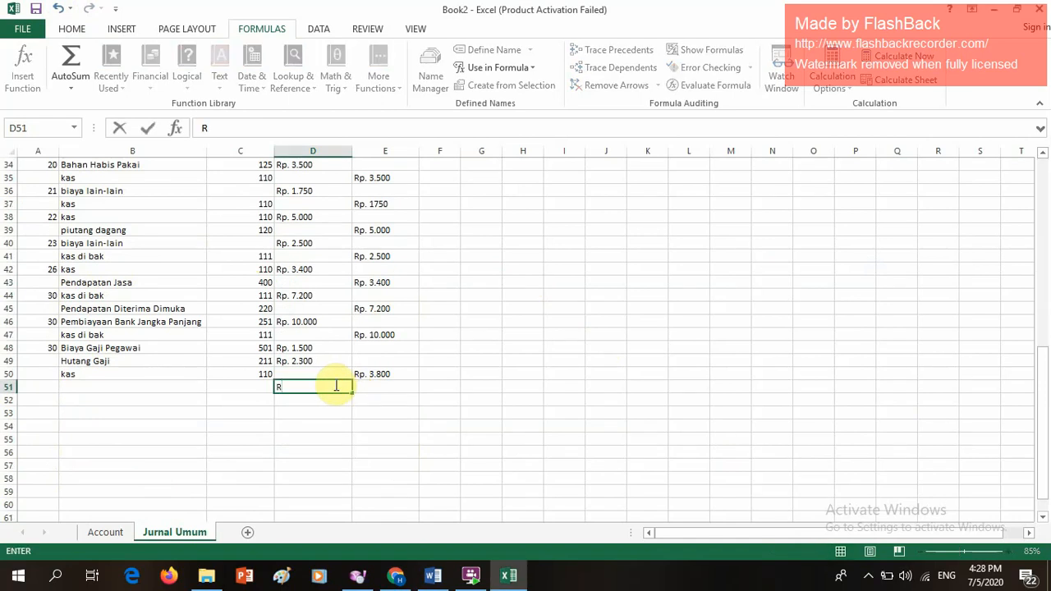
{"action": "type", "text": "p. 106.850"}
{"action": "key", "text": "Tab"}
{"action": "type", "text": "R"}
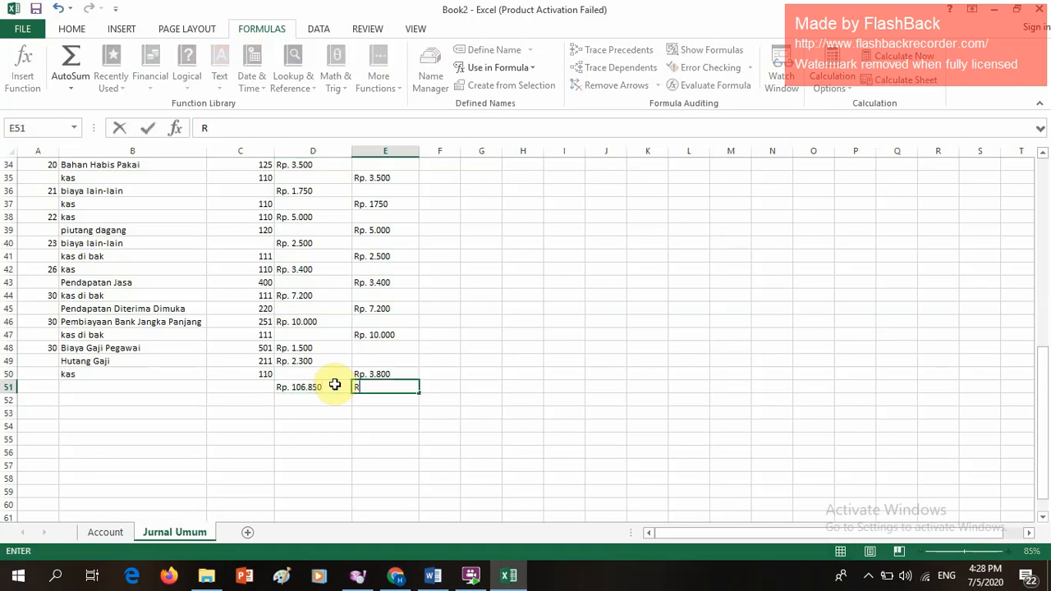
{"action": "type", "text": "p. 10"}
{"action": "key", "text": "BackSpace"}
{"action": "type", "text": "."}
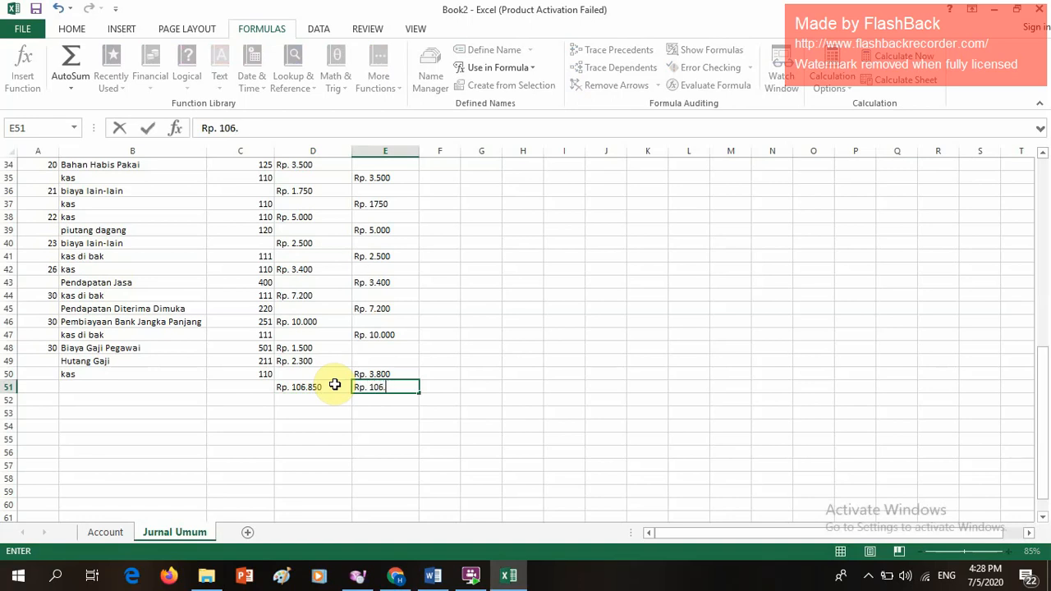
{"action": "type", "text": "850"}
{"action": "left_click", "coordinate": [869, 578]}
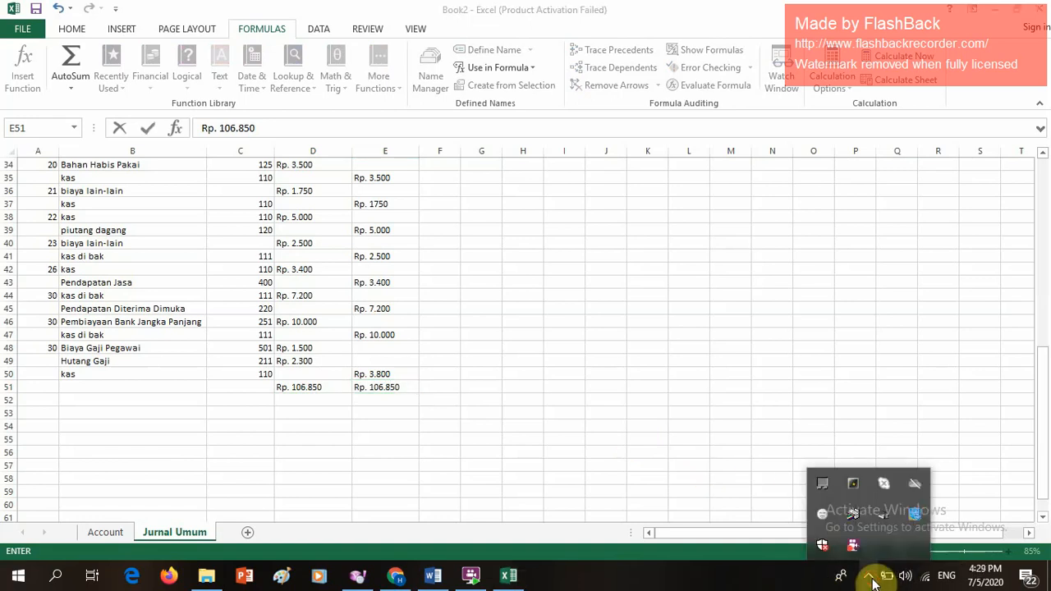
{"action": "right_click", "coordinate": [854, 542]}
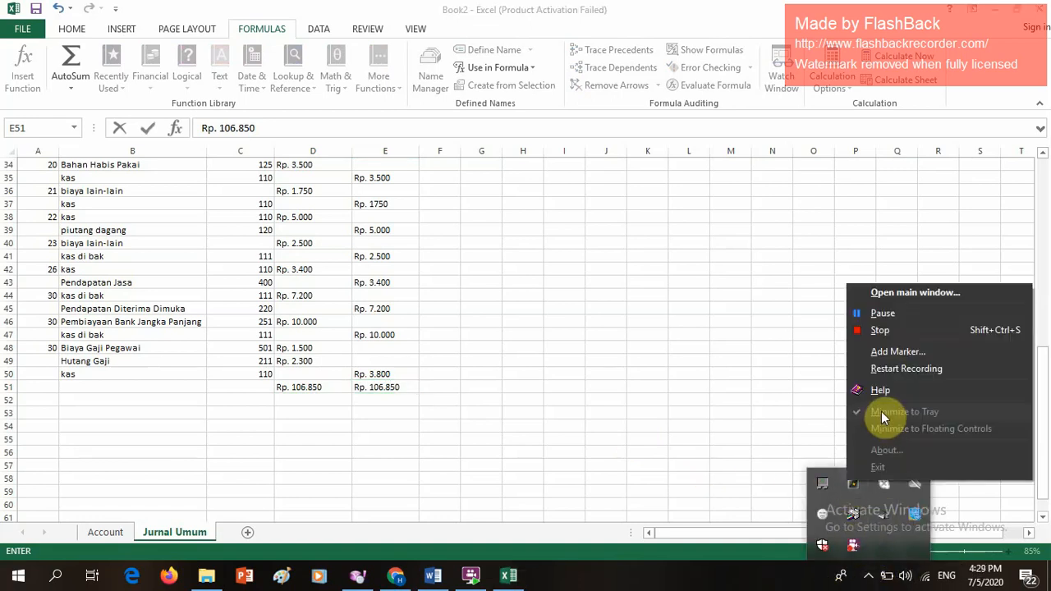